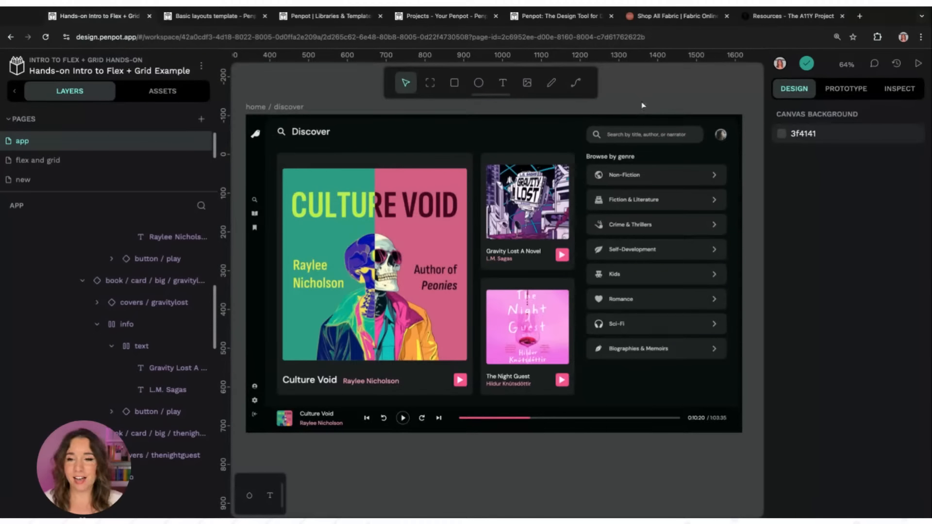
Distribute the items of the genre list board vertically with space between them.
click(655, 171)
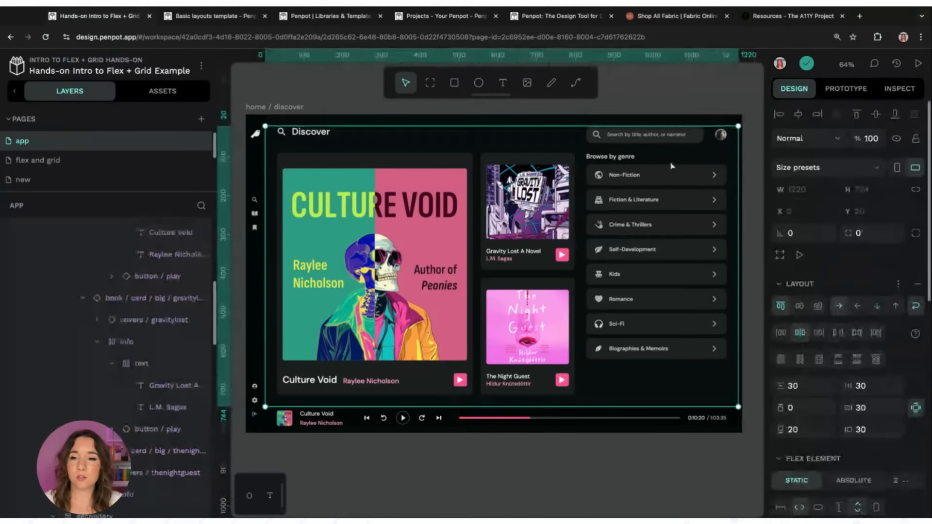
double_click(670, 166)
double_click(659, 167)
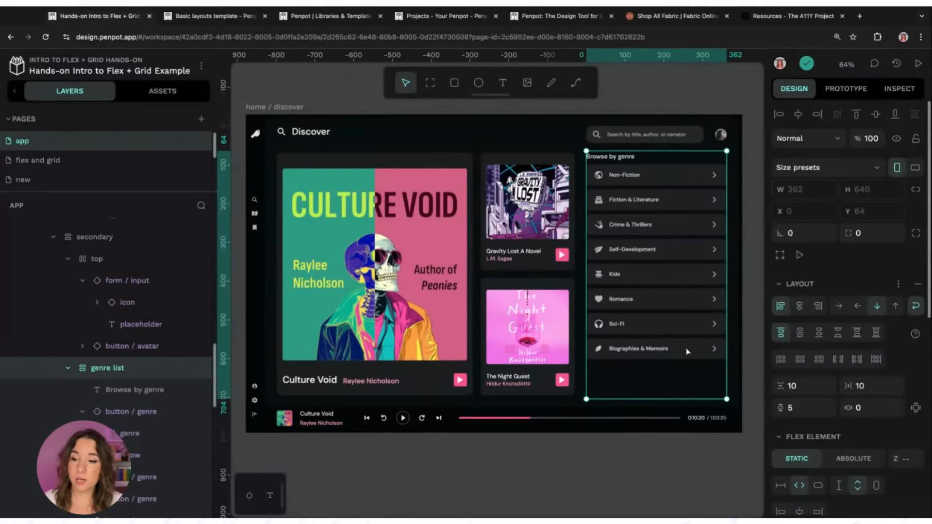
click(845, 335)
key(Escape)
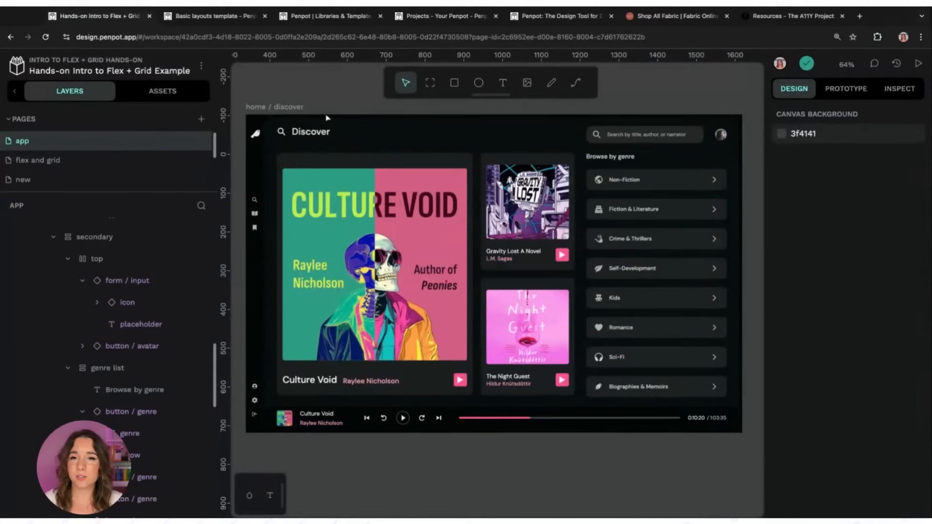
Inspect the size, fill and grid layout properties of the whole home / discover board.
click(286, 107)
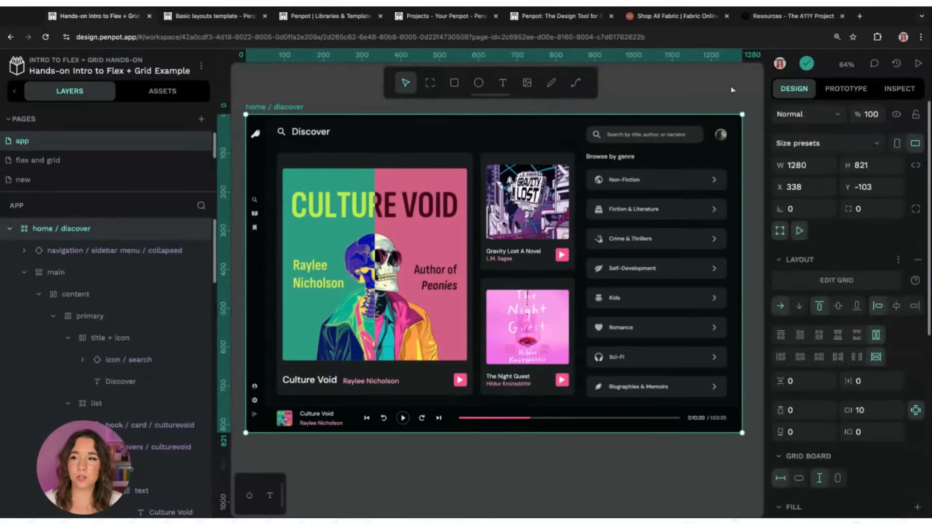
click(915, 89)
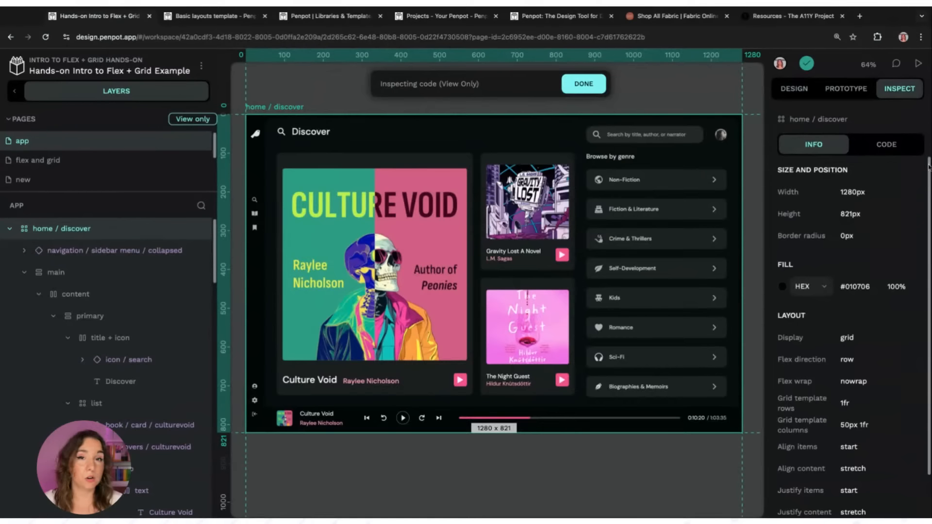
drag(929, 168, 929, 168)
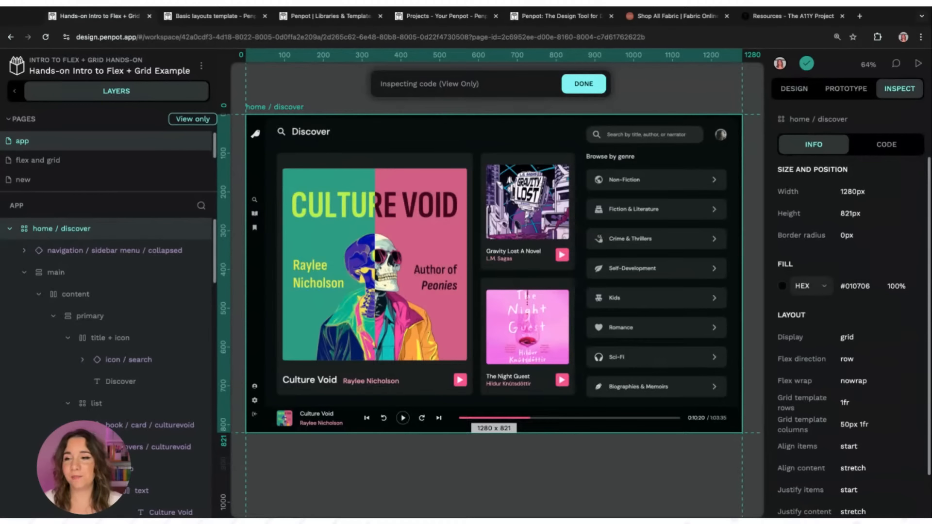
scroll(899, 227, down, 2)
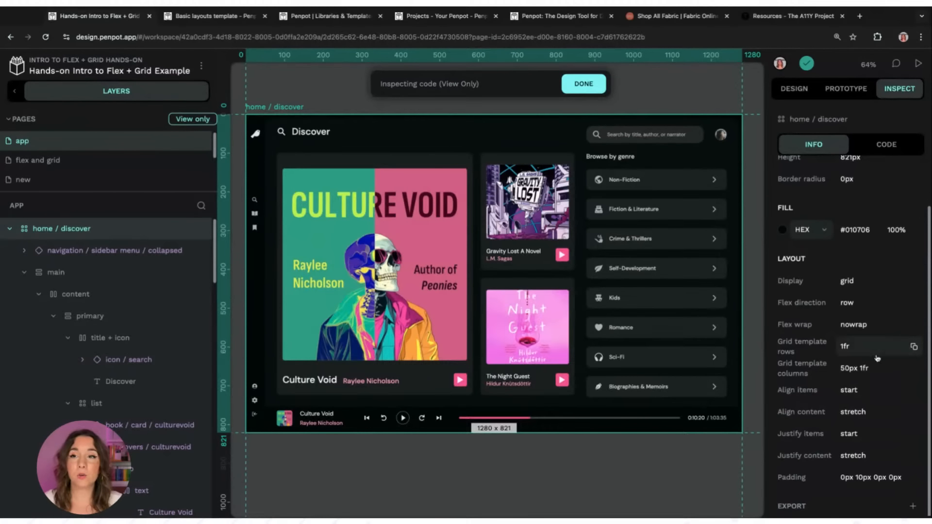
Copy the generated HTML code of the home / discover board and open codepen.io in a new browser tab.
click(886, 144)
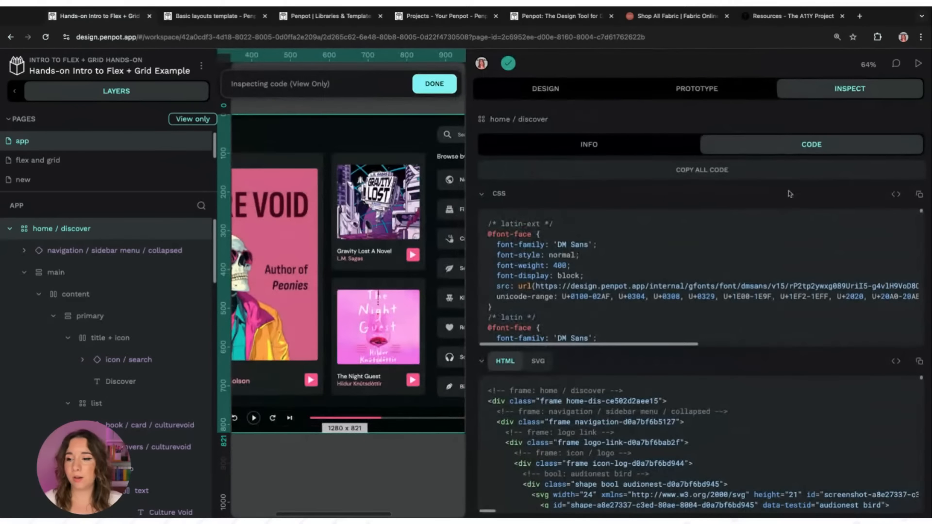
click(918, 361)
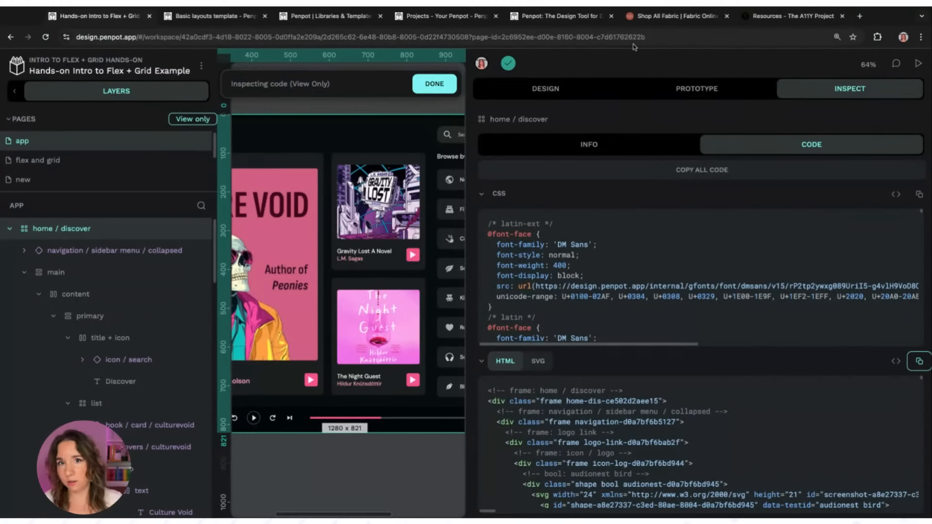
key(ctrl+t)
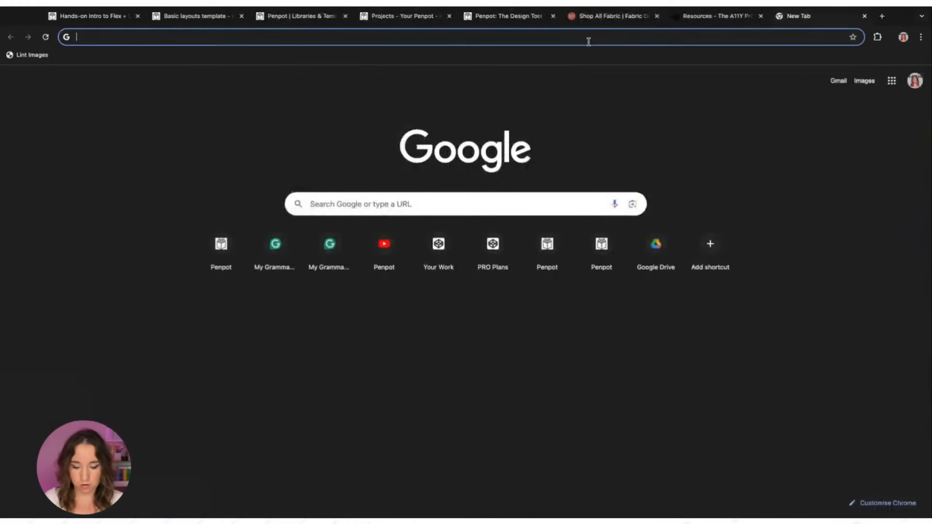
text(codepen.io)
key(Return)
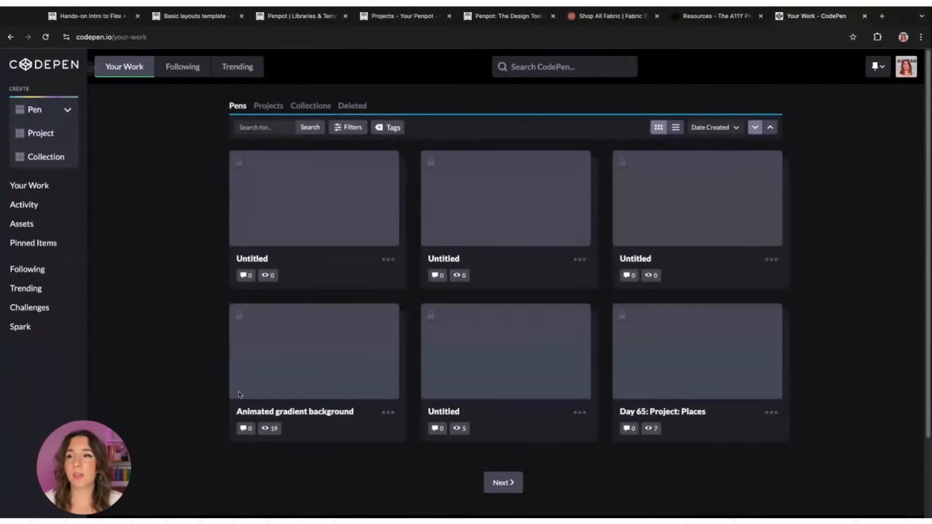
Create a new pen in CodePen and paste the copied markup into its HTML editor.
click(902, 72)
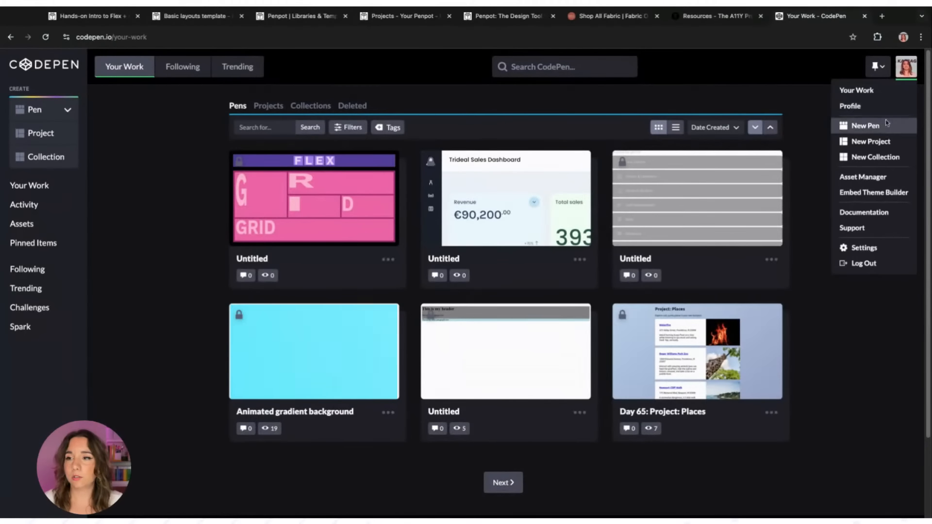
click(868, 124)
click(215, 160)
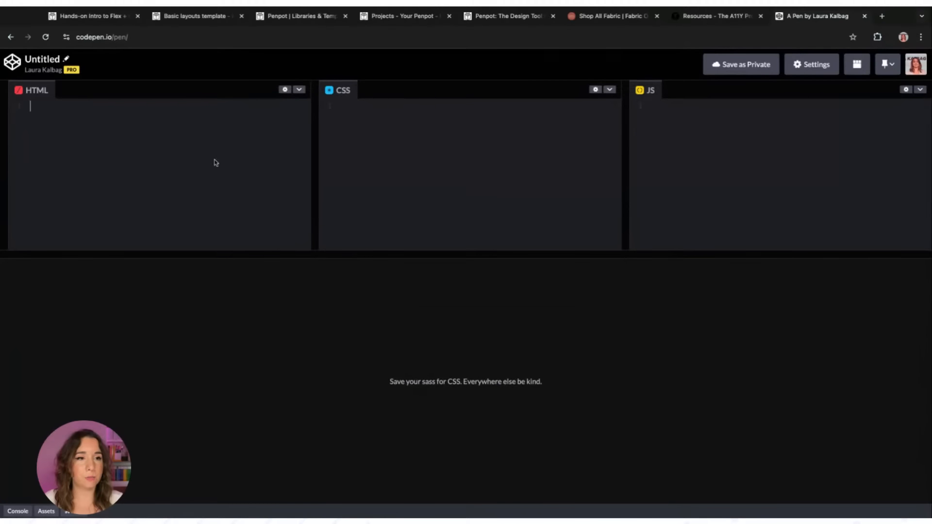
key(ctrl+v)
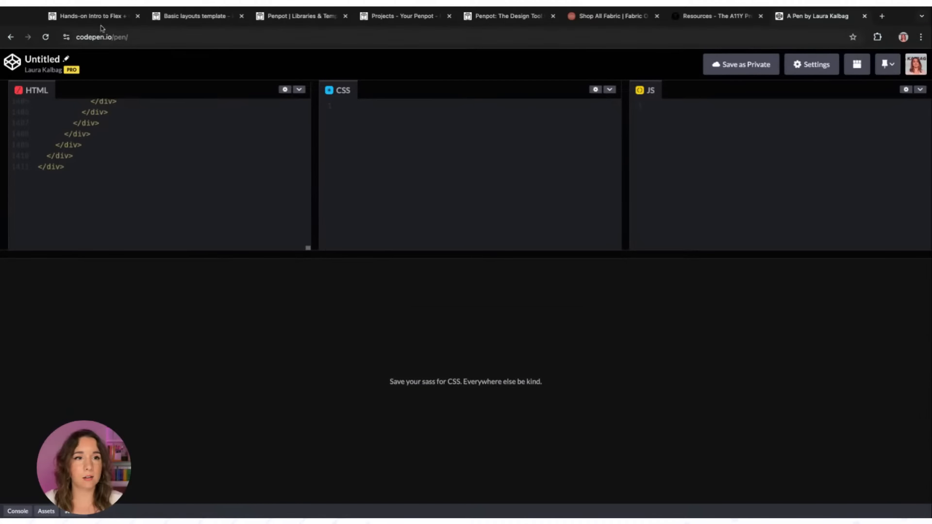
Copy the home / discover board's CSS code from Penpot and paste it into the CodePen pen's CSS editor.
click(90, 16)
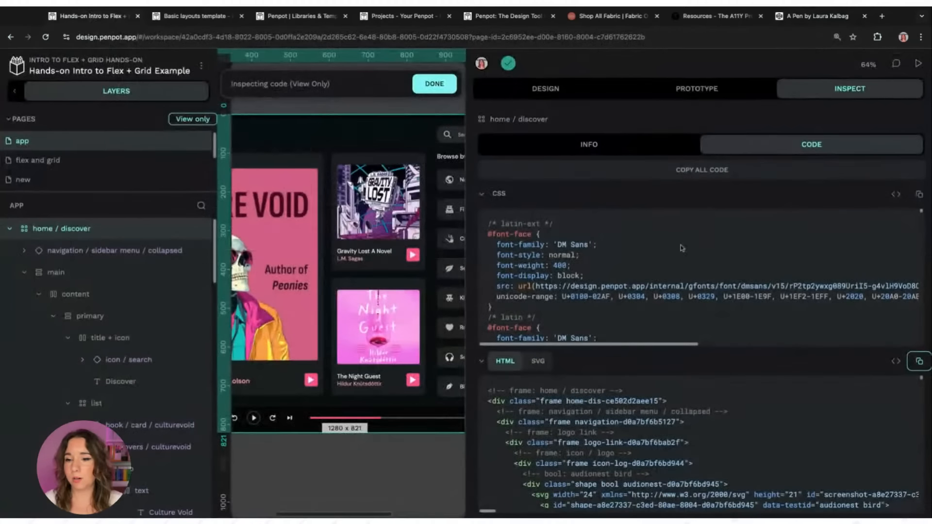
click(919, 194)
click(820, 16)
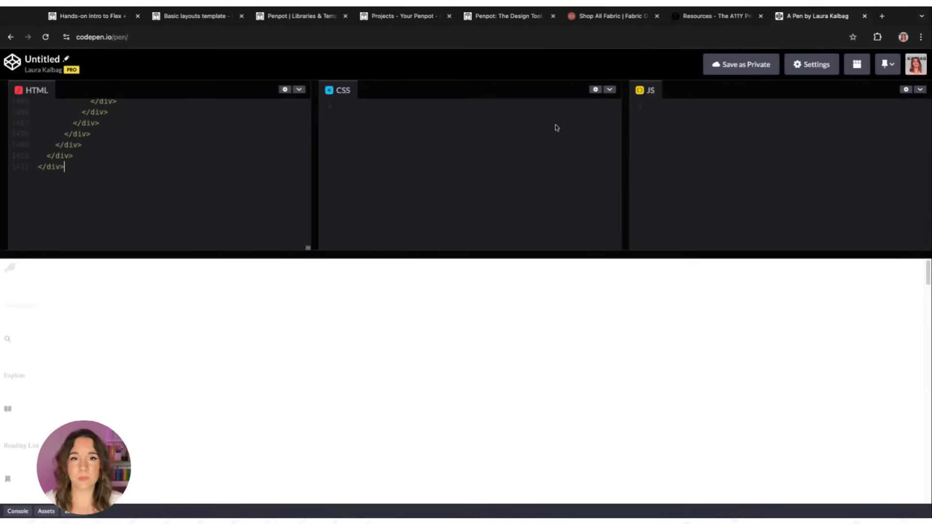
click(488, 149)
key(ctrl+v)
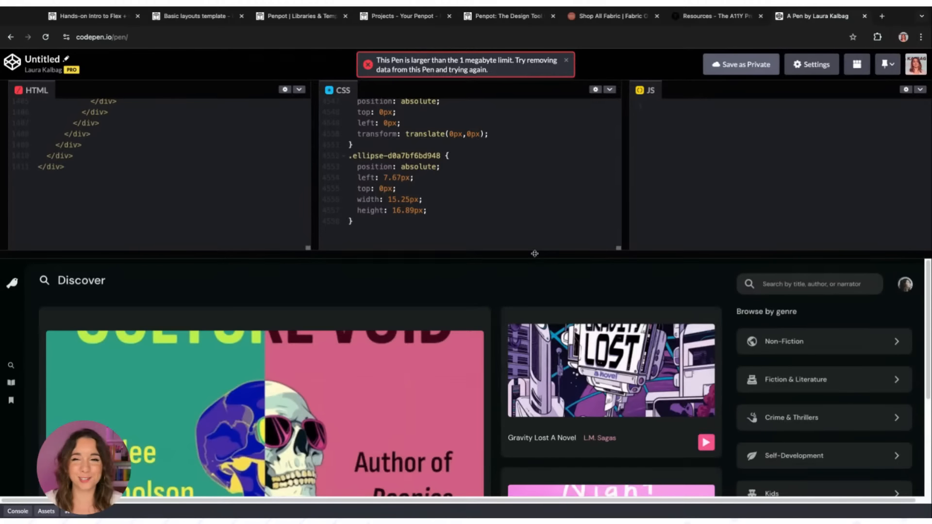
Change the pen's view so the code editors stack in a column beside the preview, and widen that column.
drag(534, 253, 547, 163)
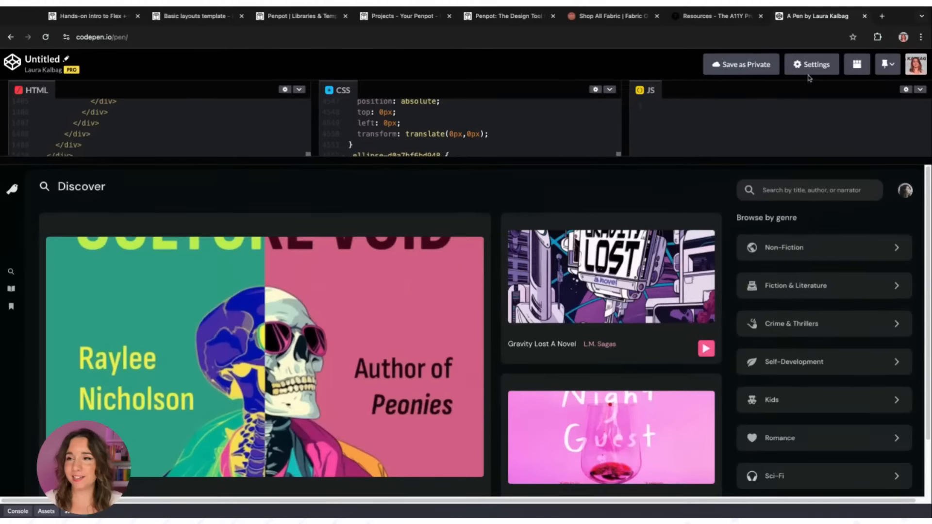
click(855, 63)
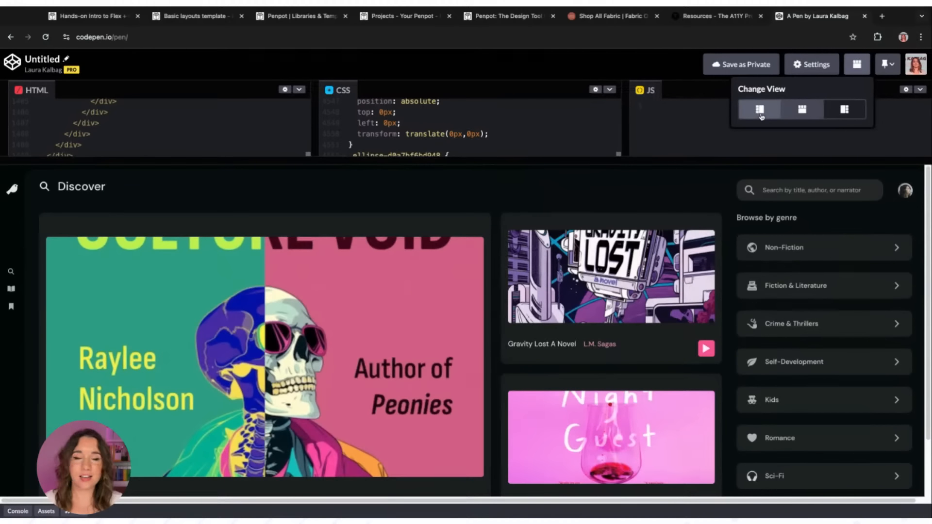
click(760, 111)
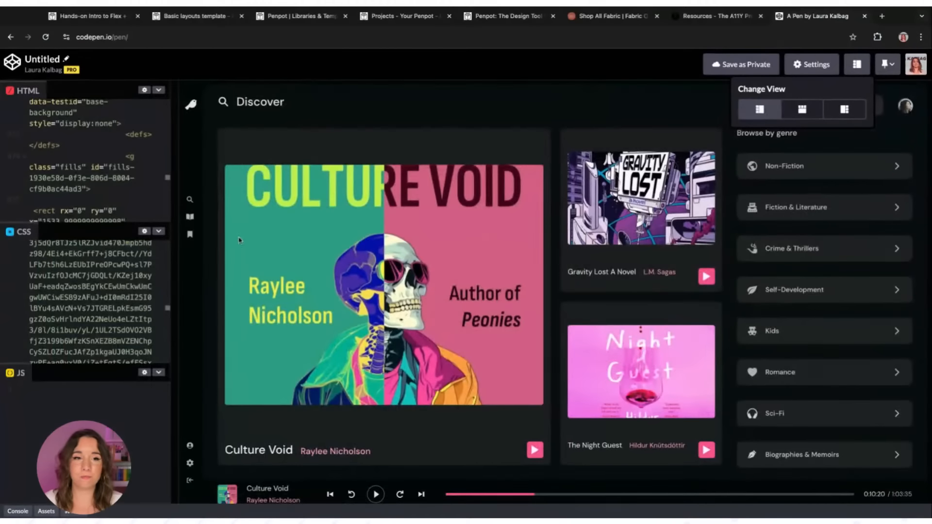
mouse_move(175, 228)
mouse_down()
mouse_move(603, 228)
mouse_move(174, 228)
mouse_move(526, 228)
mouse_move(268, 228)
mouse_up()
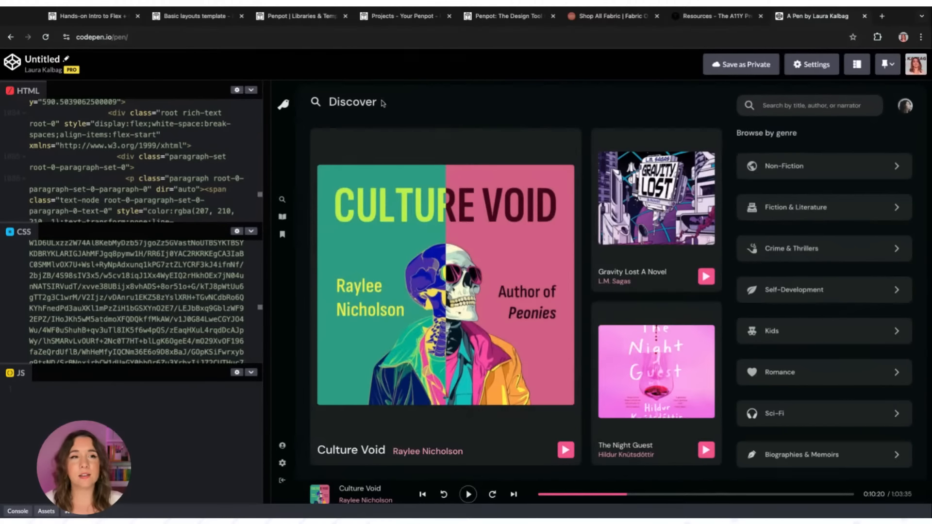
Leave code inspection in the Penpot design file and widen the penpot.app homepage's responsive preview to 1655 px.
click(102, 17)
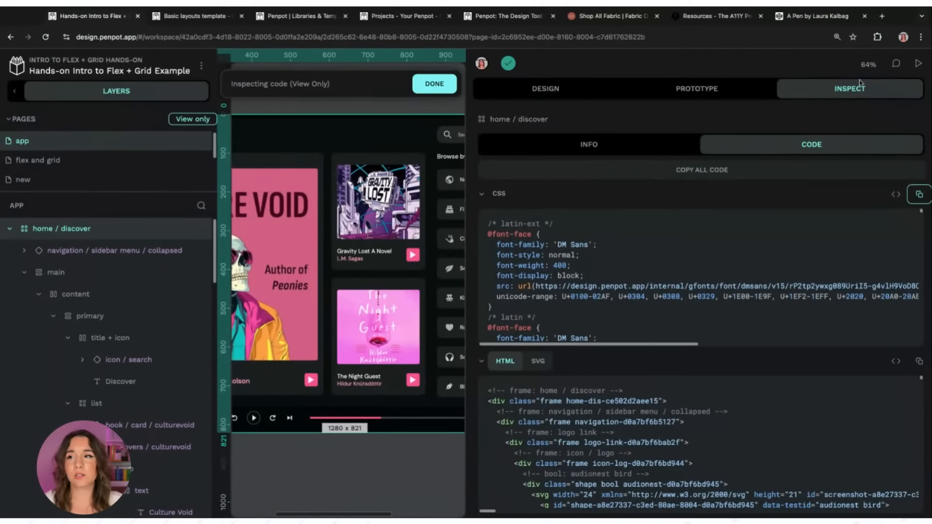
click(584, 88)
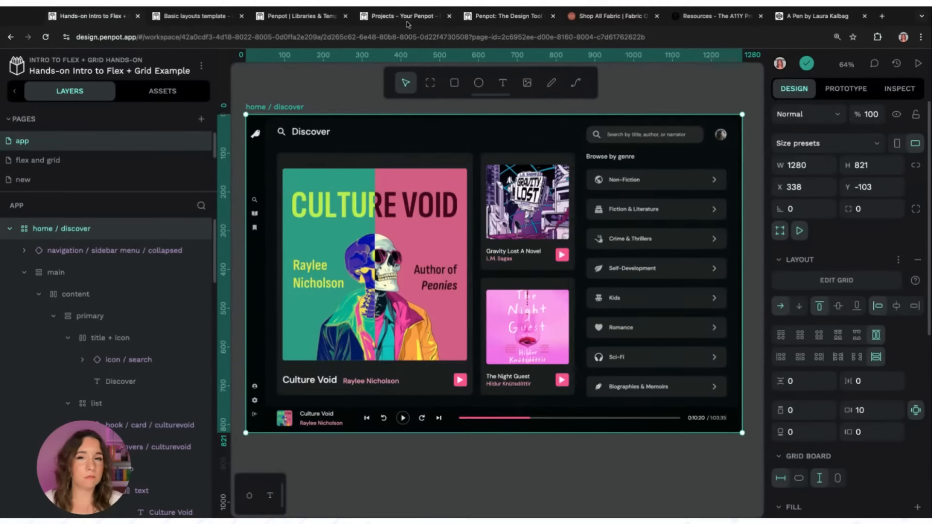
click(510, 16)
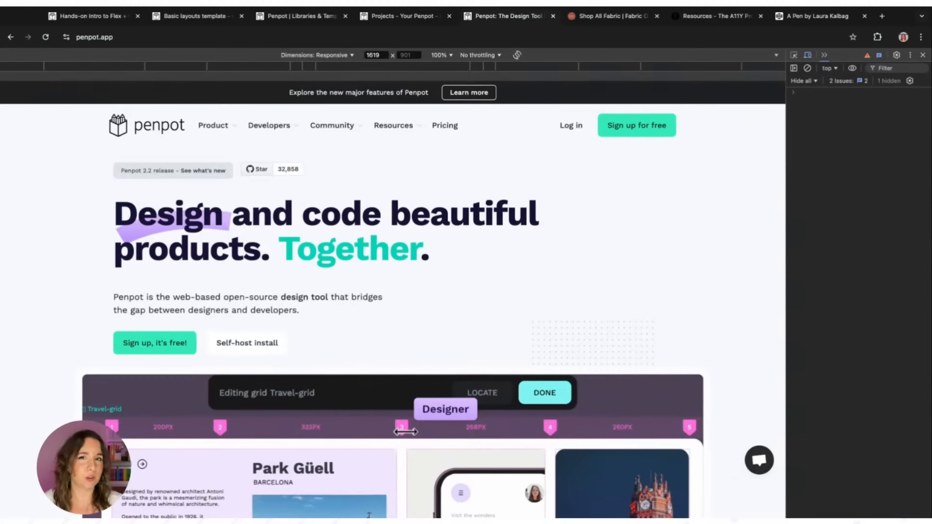
mouse_move(786, 302)
mouse_down()
mouse_move(149, 301)
mouse_move(803, 301)
mouse_up()
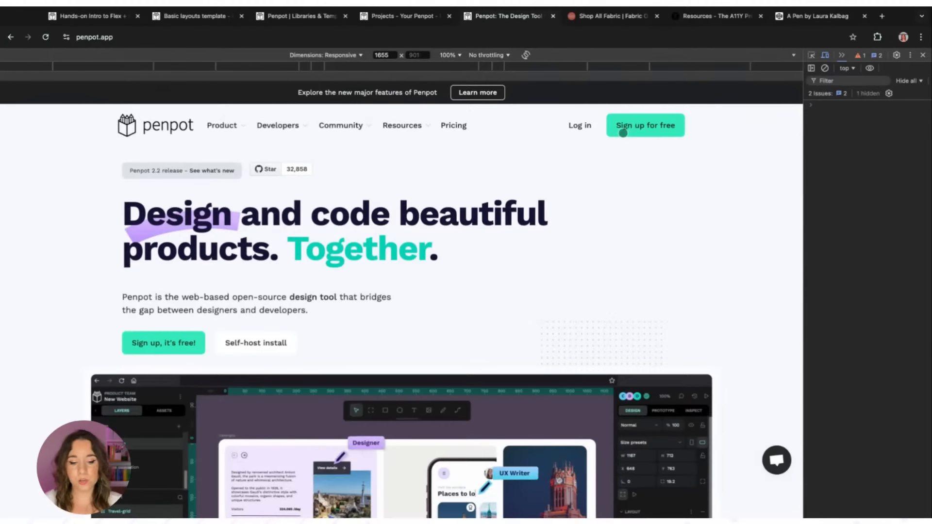
Examine how the Fabric Romance product grid responds when its preview is widened to 1387 px and 1510 px.
click(612, 15)
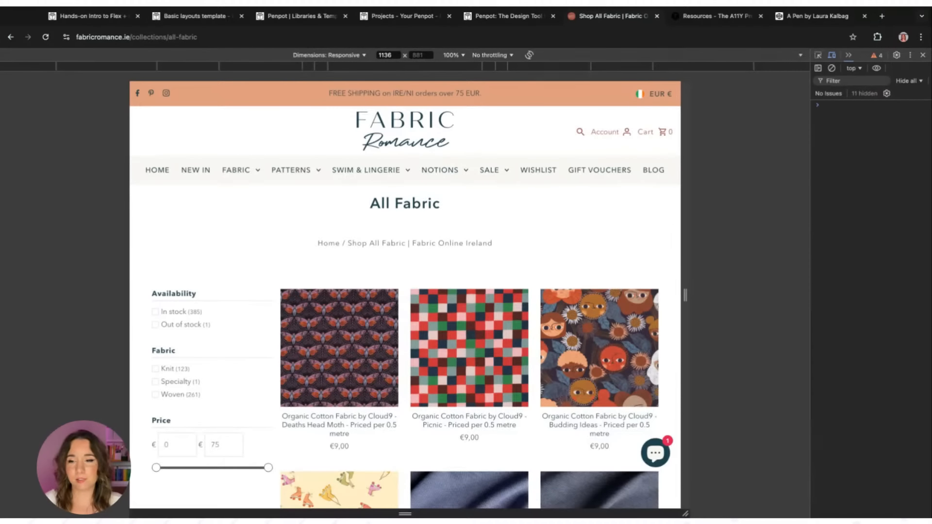
drag(685, 294, 746, 294)
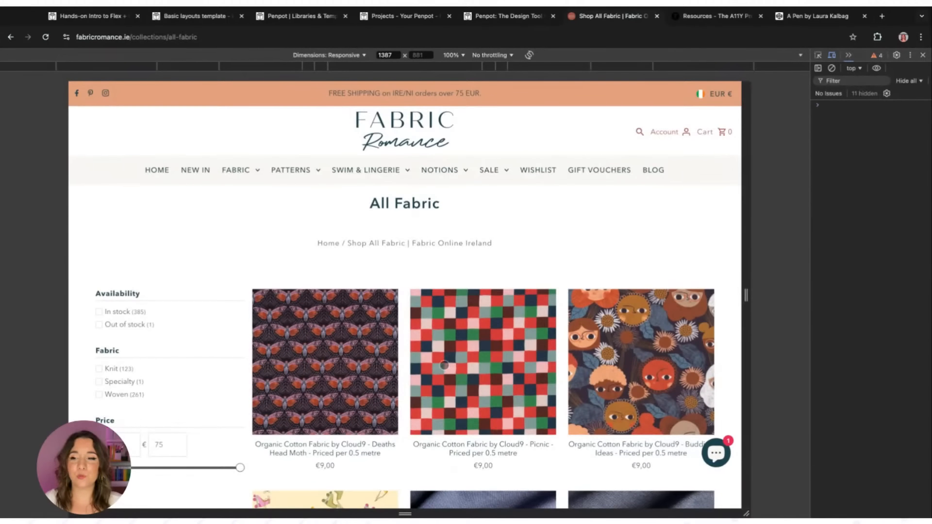
scroll(718, 303, down, 4)
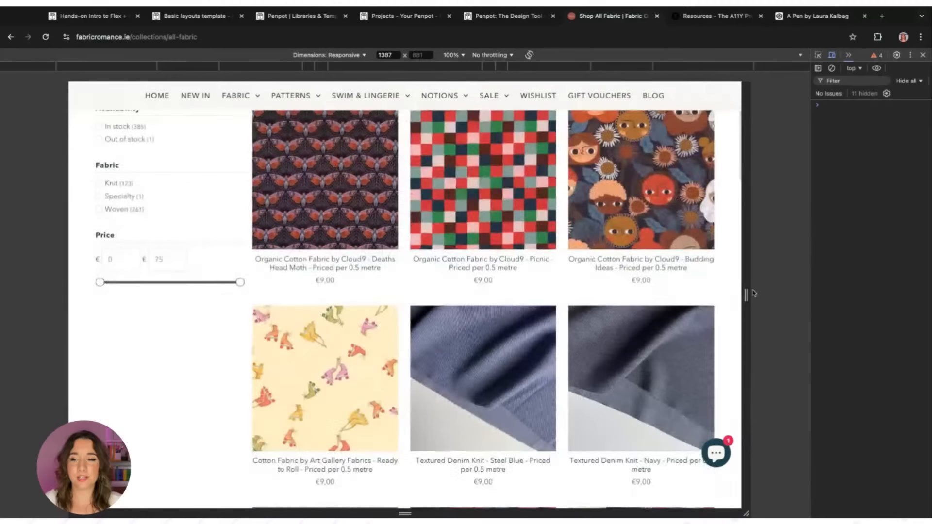
drag(748, 293, 776, 295)
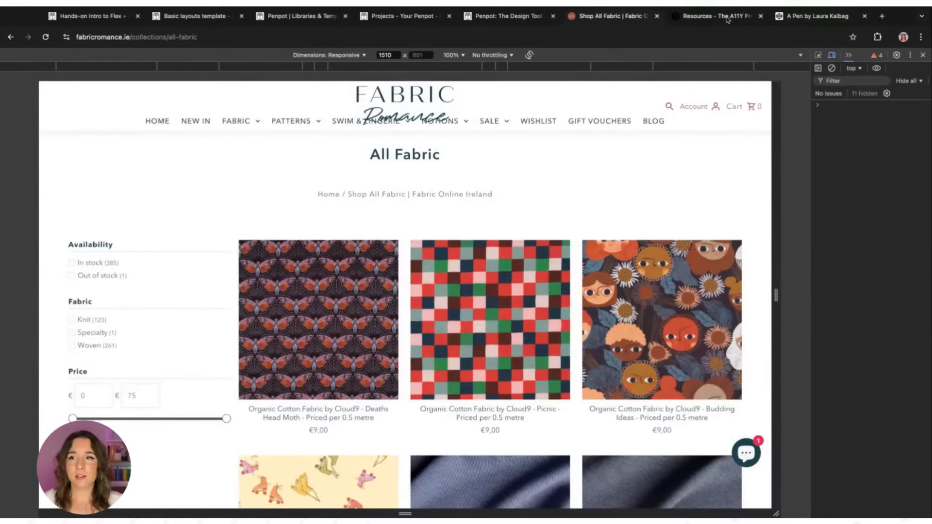
Examine the A11Y Project Resources page while narrowing its preview to 98 px and widening it to 1063 px.
click(700, 17)
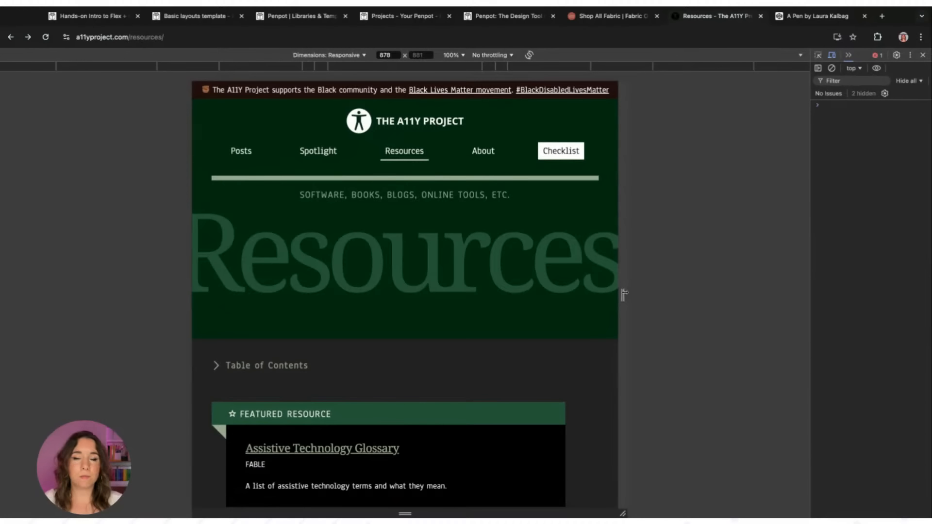
drag(624, 295, 434, 295)
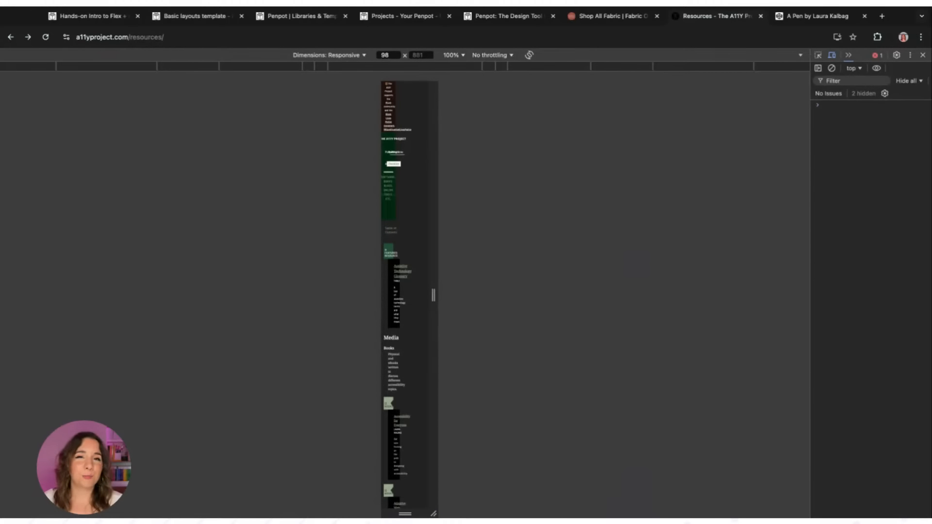
drag(433, 295, 667, 295)
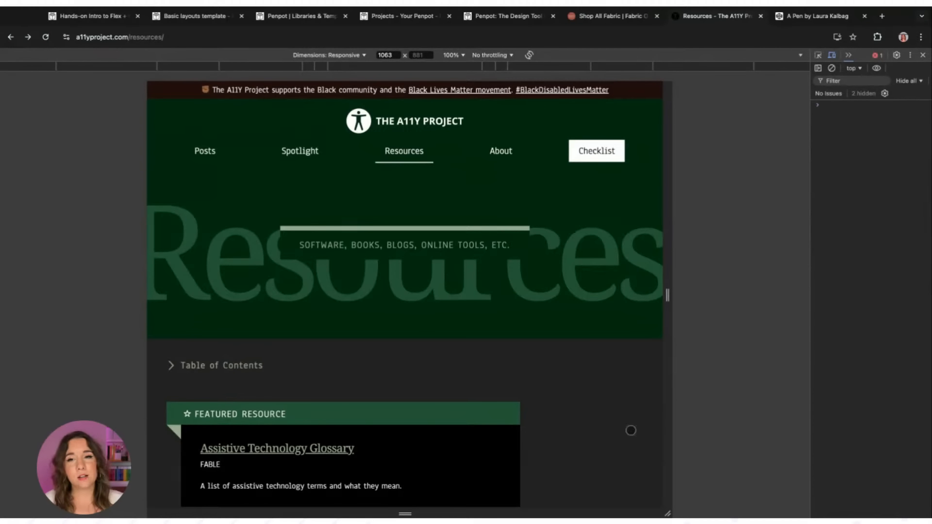
Preview the Fabric Romance shop at 409 px, open and close its mobile navigation menu, and widen the preview to 1272 px.
click(607, 19)
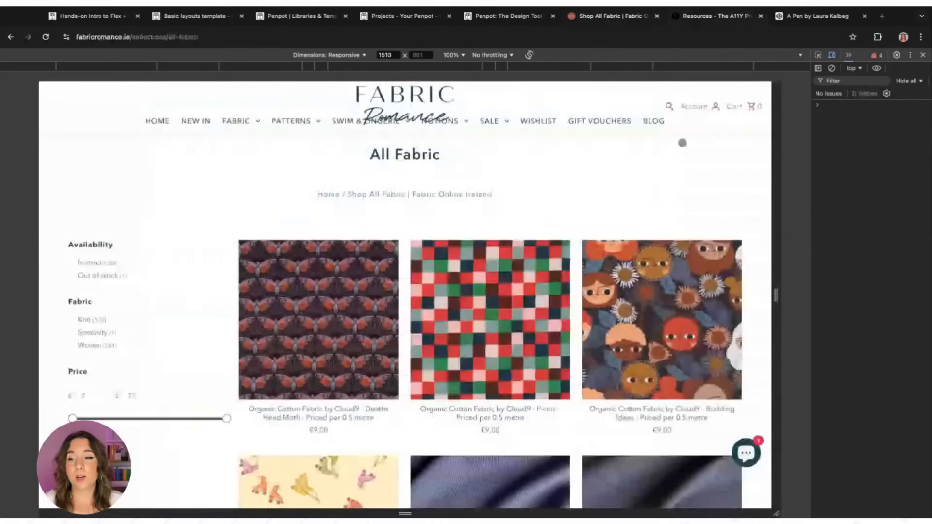
drag(777, 296, 508, 295)
click(322, 127)
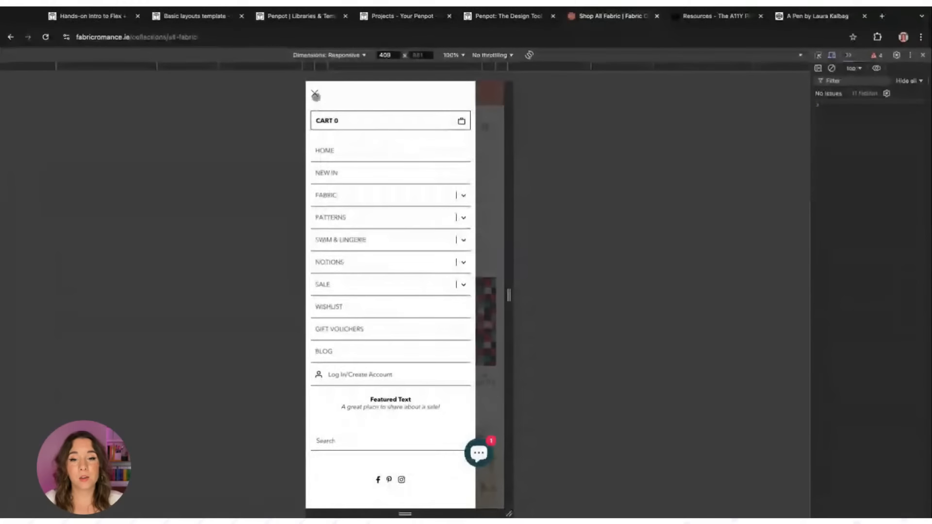
click(314, 93)
drag(507, 294, 719, 296)
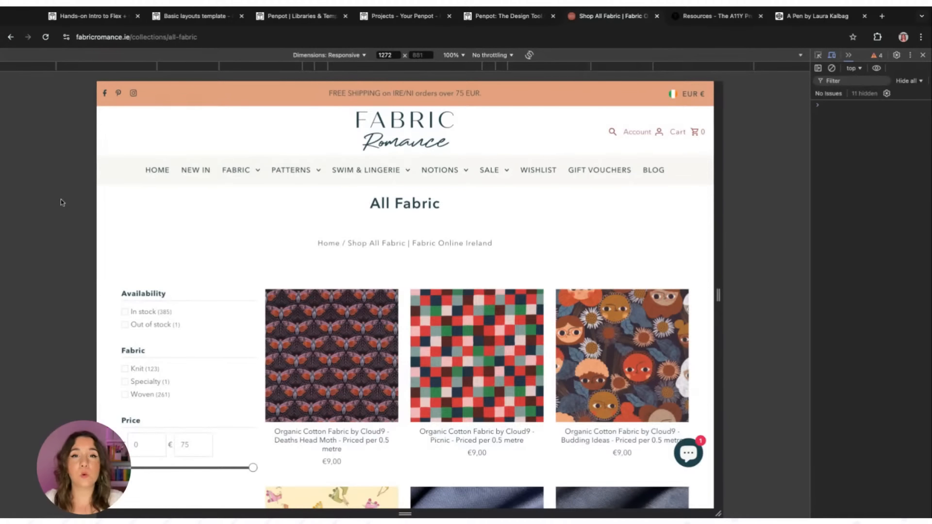
On the flex and grid page of the Penpot example file, widen the board to 738 px, and resize it to 573 × 576 px.
click(89, 20)
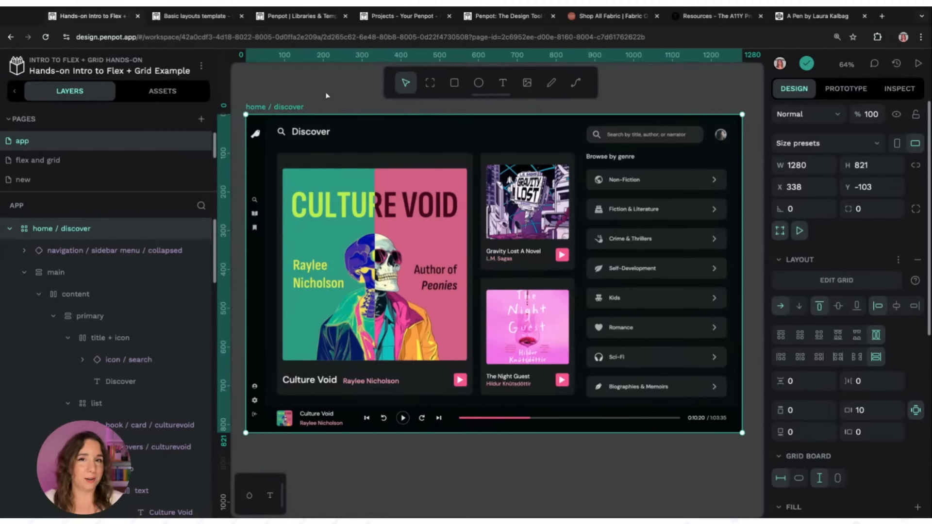
click(68, 163)
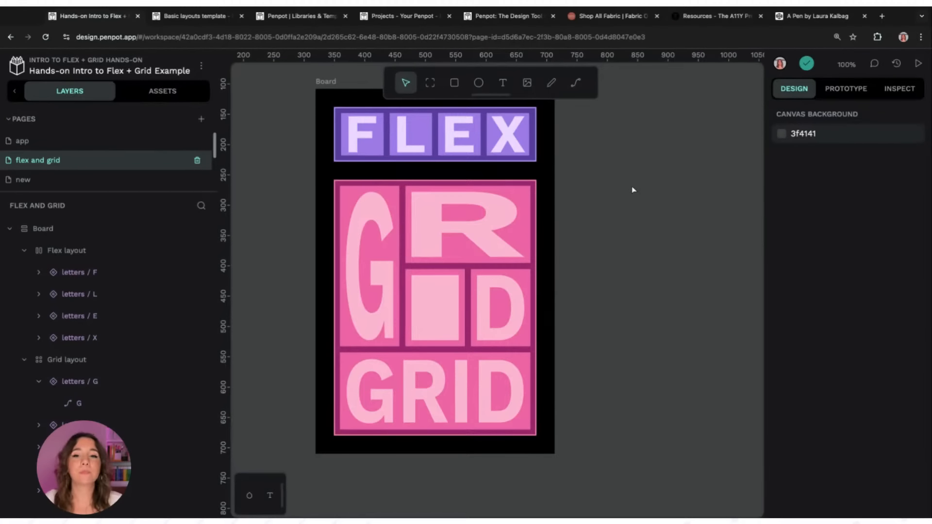
click(336, 82)
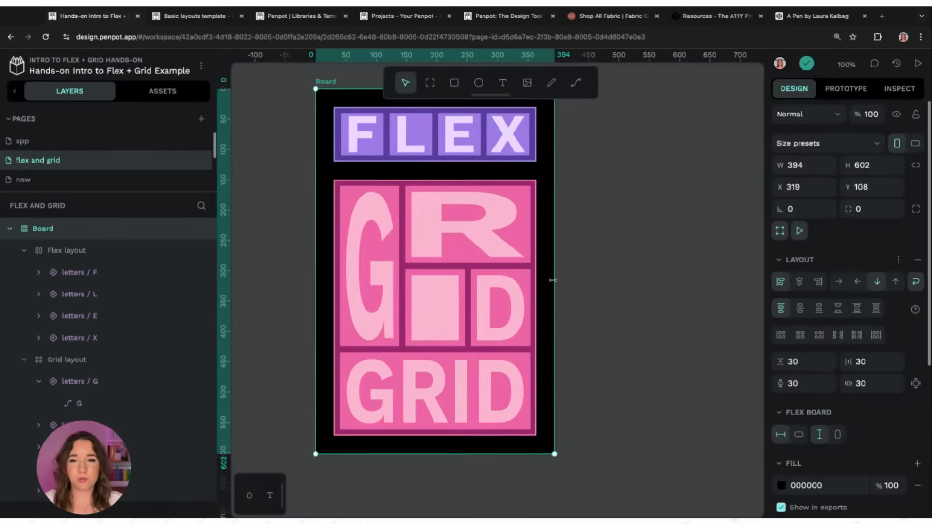
click(466, 284)
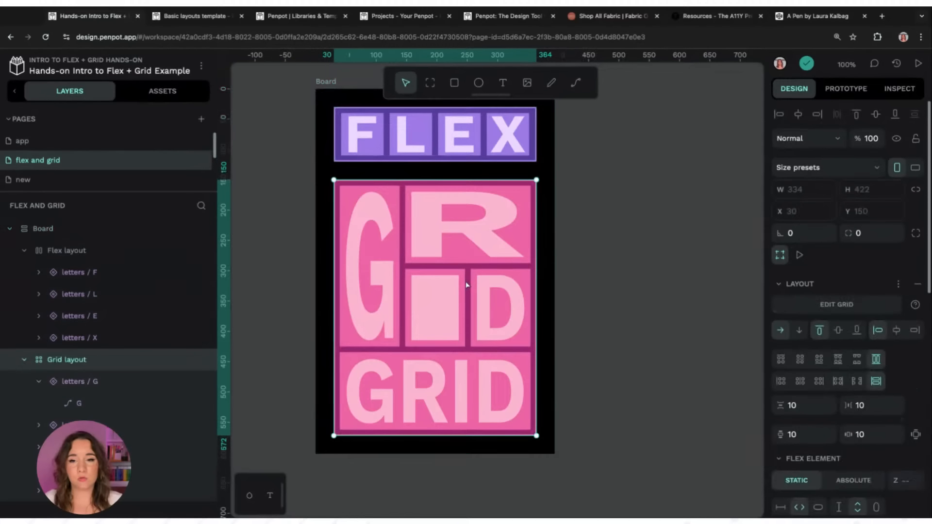
click(347, 92)
drag(553, 202, 762, 203)
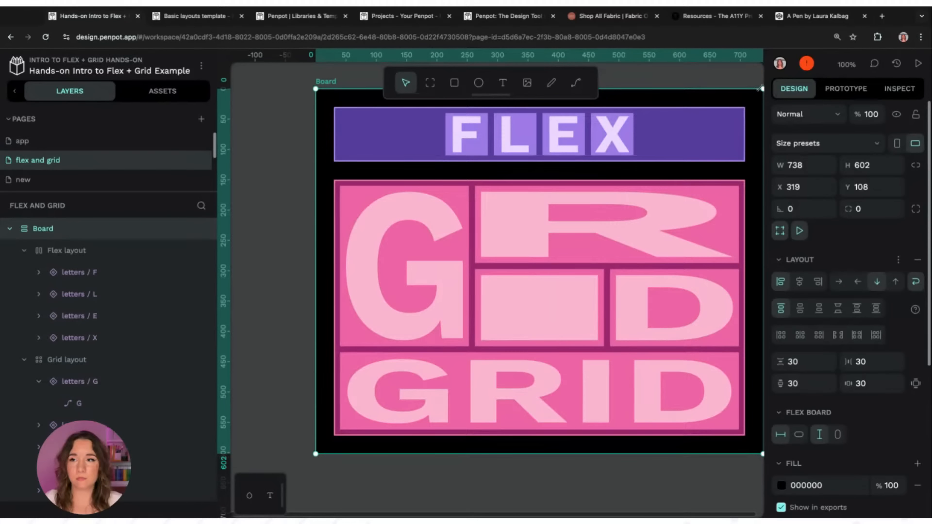
drag(762, 89, 663, 104)
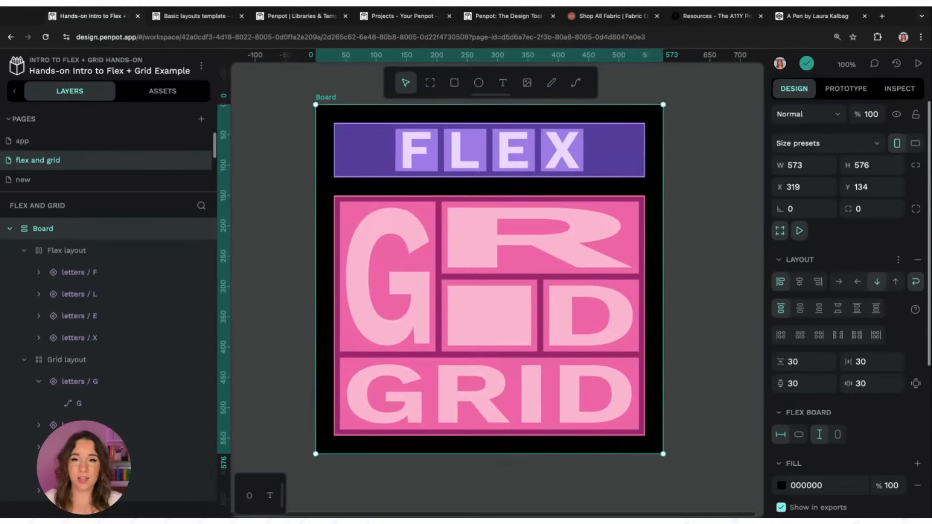
Try the reversed row, column and reversed column directions on the FLEX letters' flex layout, and restore the row direction.
click(602, 165)
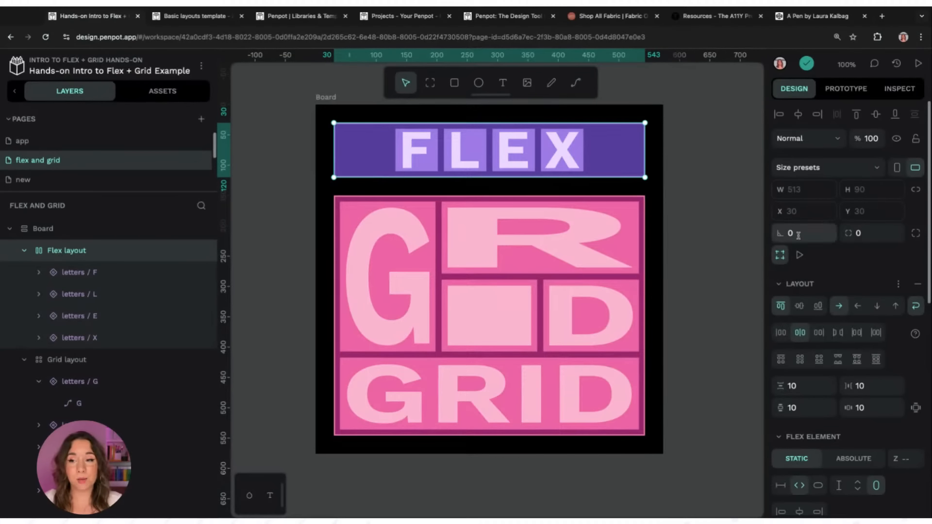
click(858, 307)
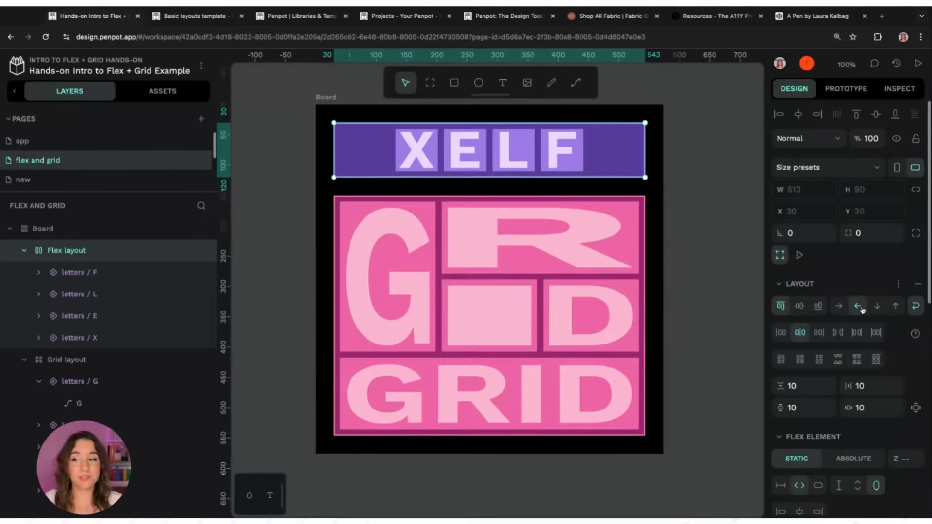
click(839, 306)
click(877, 306)
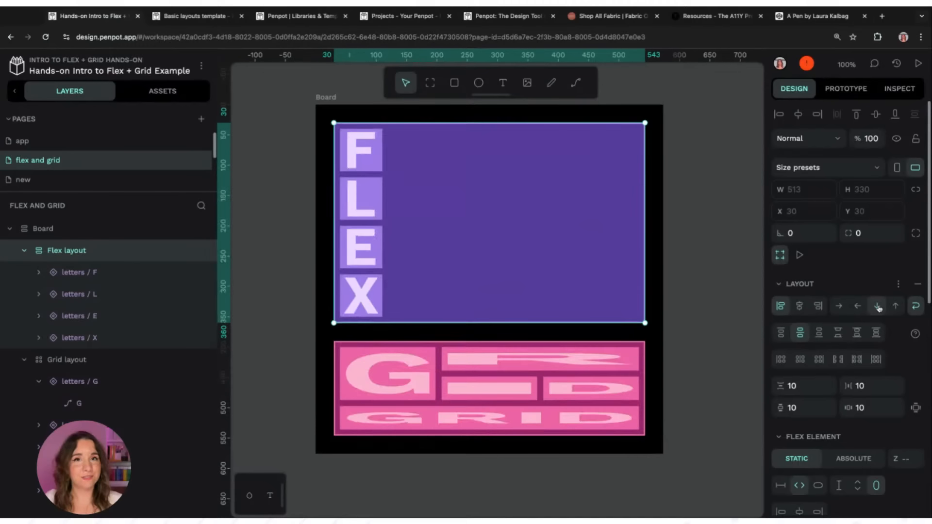
click(895, 307)
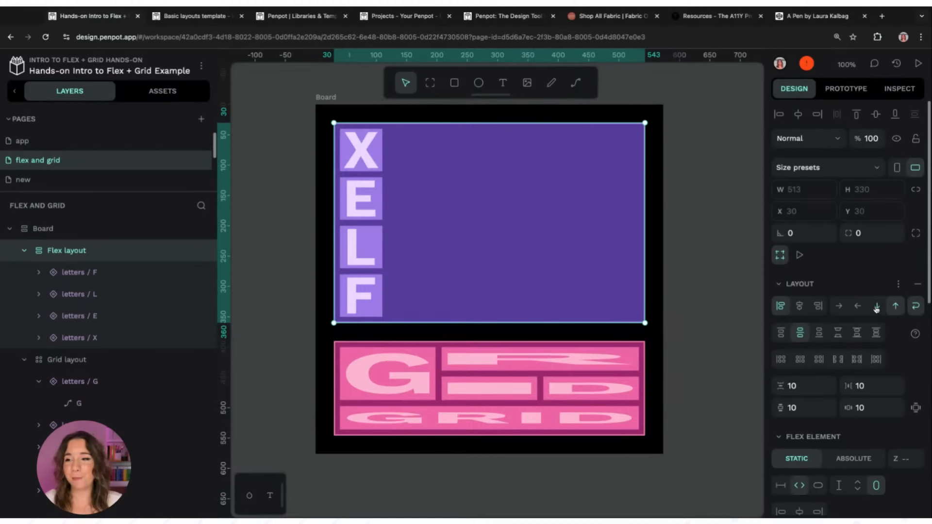
click(839, 306)
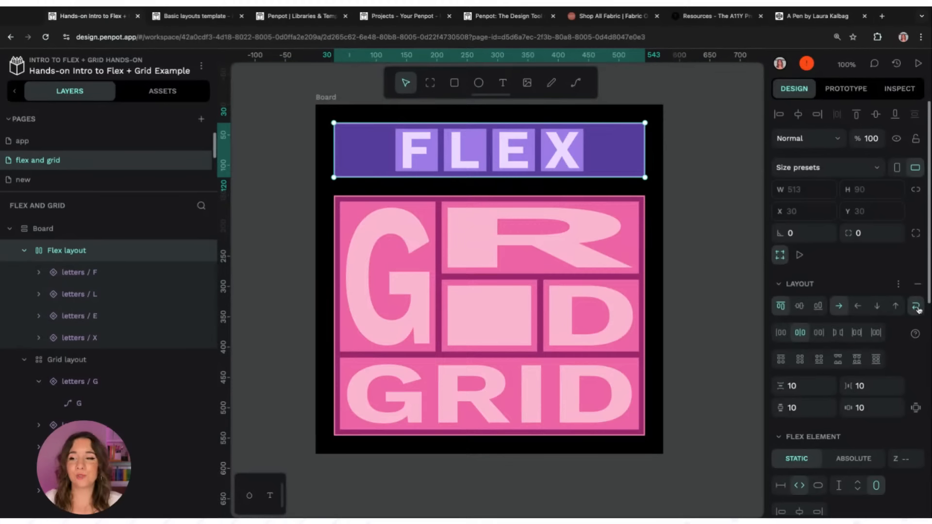
Turn off wrapping for the FLEX letters' flex layout and widen the board to 591 px.
click(916, 307)
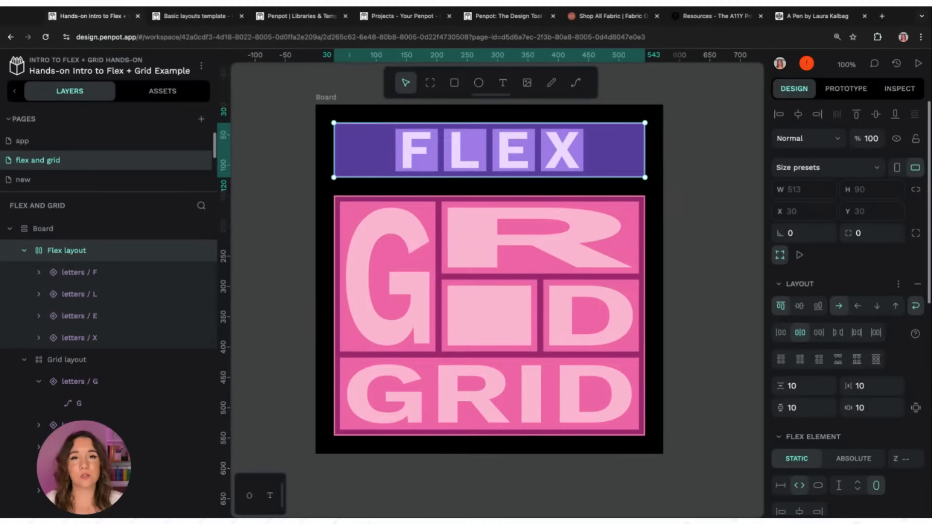
click(915, 306)
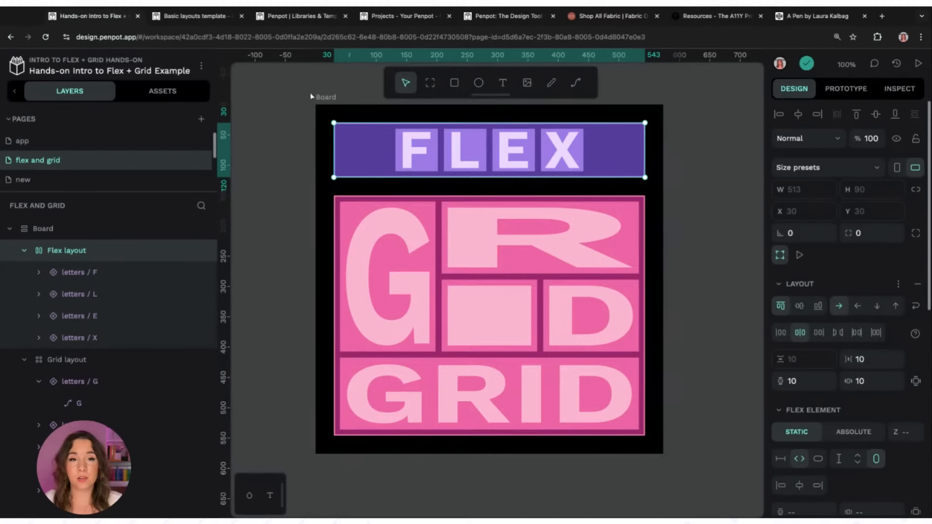
click(361, 104)
mouse_move(663, 140)
mouse_down()
mouse_move(463, 139)
mouse_move(673, 139)
mouse_up()
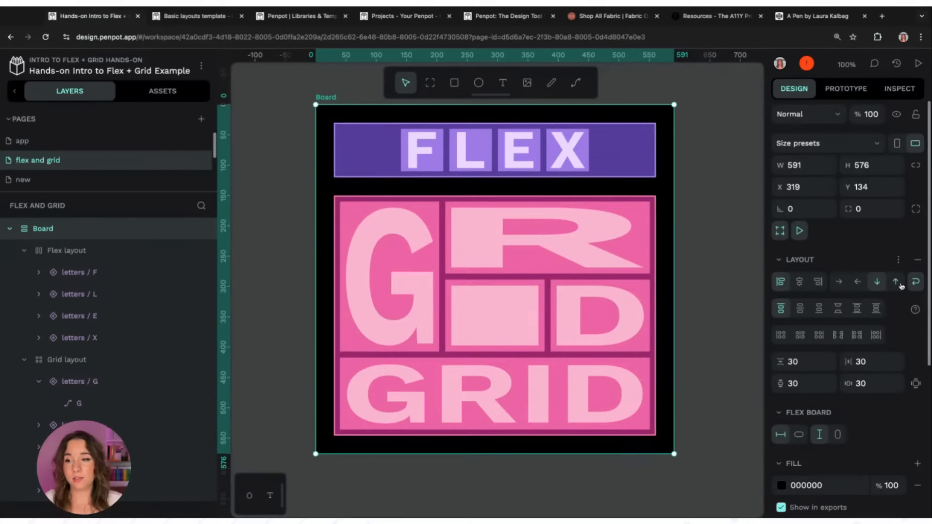
Re-enable wrapping for the flex layout and test it by narrowing the board, widening it to 566 px, and narrowing it to 349 px.
click(514, 161)
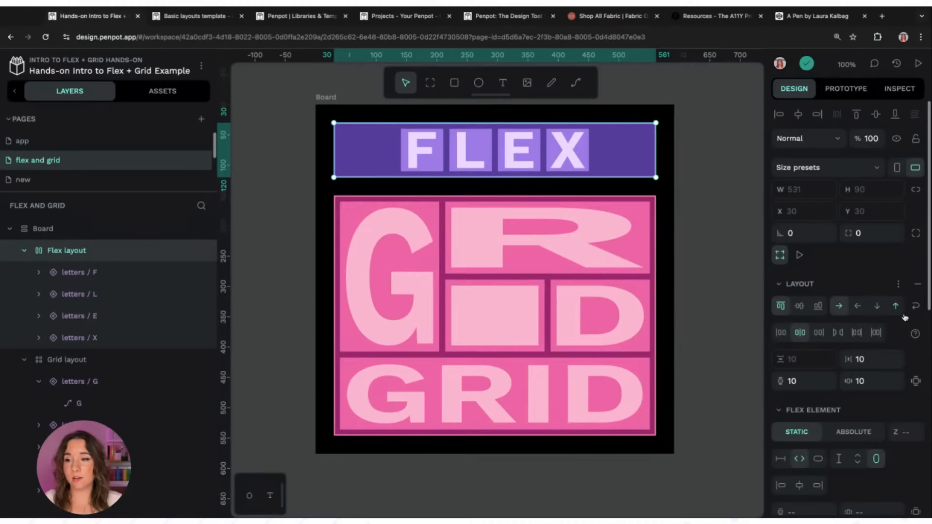
click(357, 111)
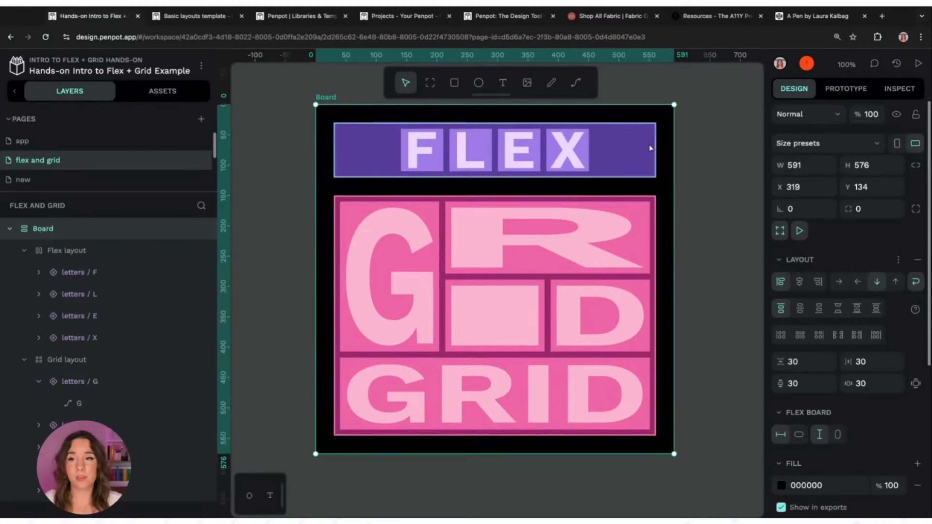
drag(673, 141, 509, 140)
drag(509, 279, 658, 279)
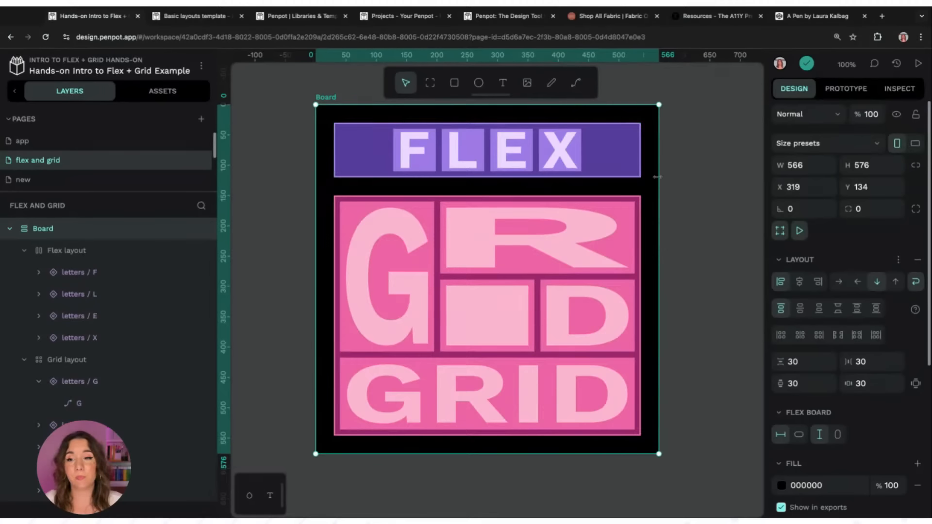
drag(659, 177, 528, 177)
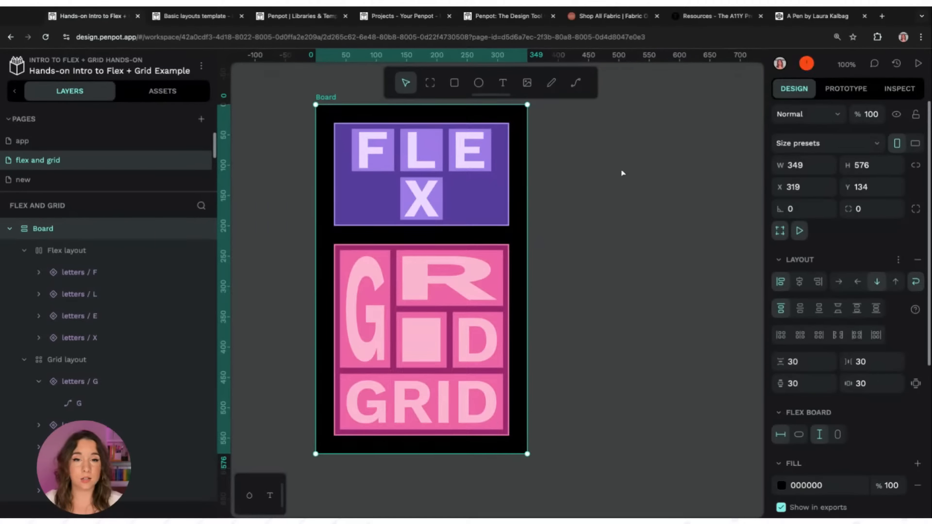
Hide the letter F component in the flex layout and show it again.
click(78, 271)
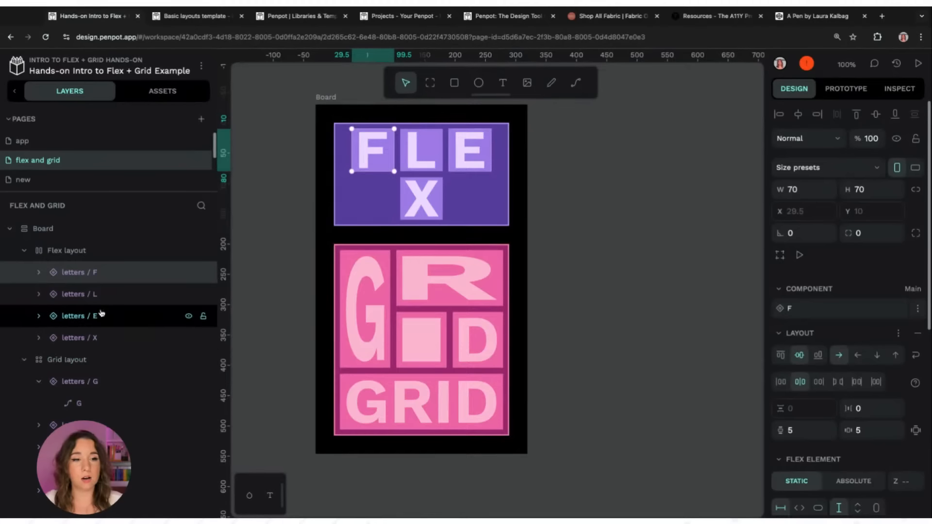
click(189, 275)
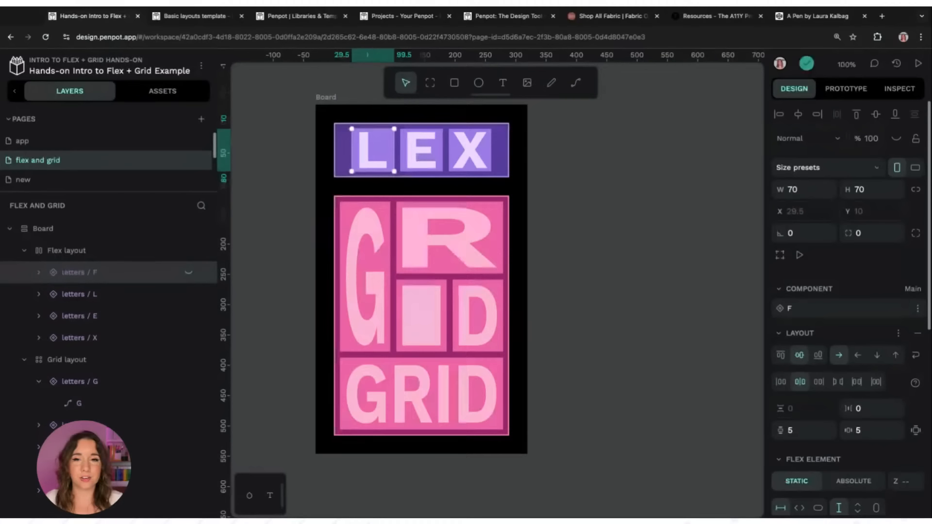
click(189, 272)
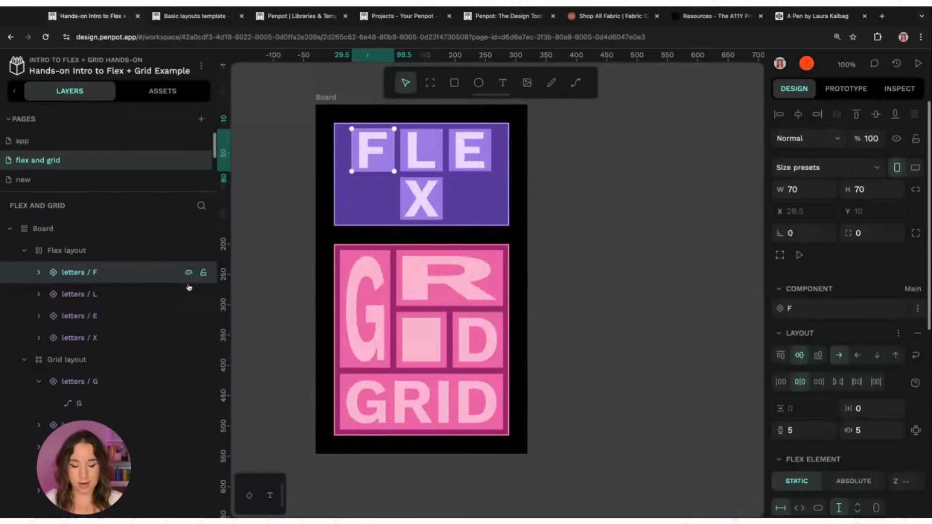
Duplicate the letter L component in the flex layout and delete the copy.
click(113, 292)
key(ctrl+d)
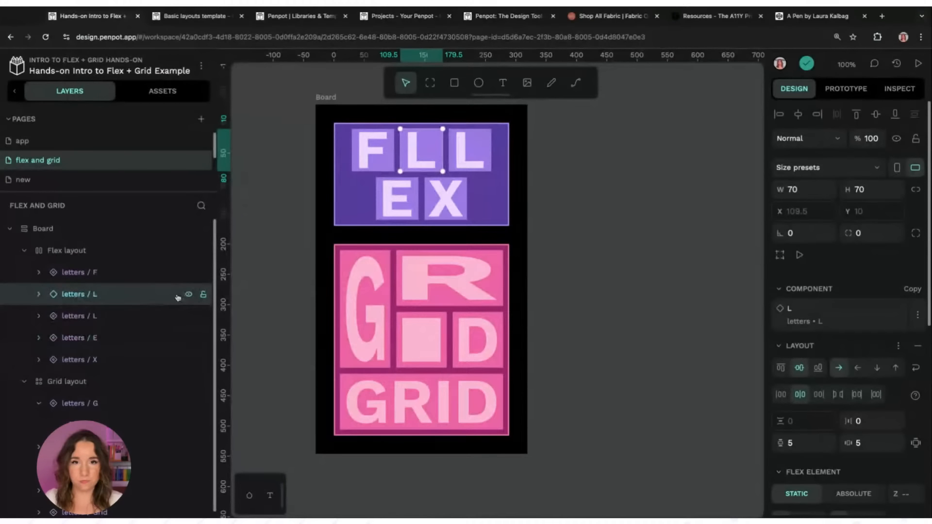
key(Delete)
Resize the board to 436 × 530 px and set the flex layout's item alignment to end.
click(328, 97)
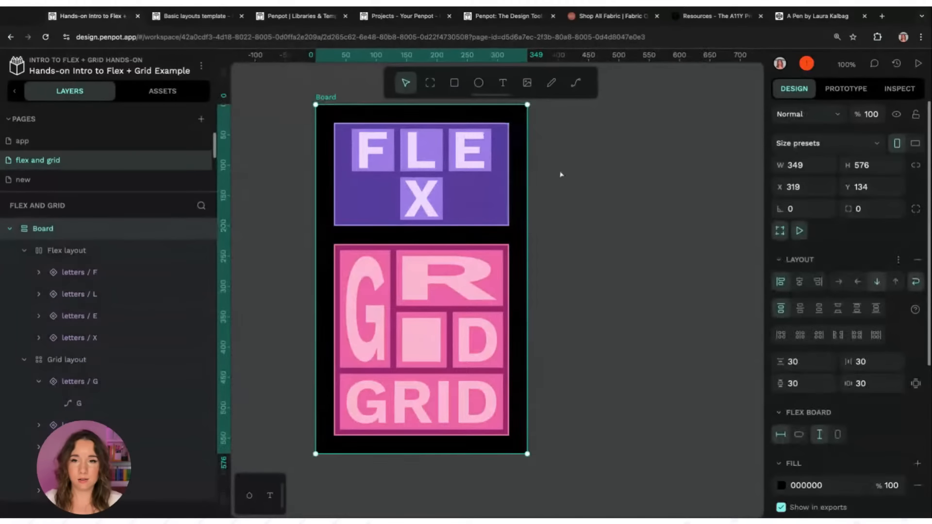
drag(527, 172, 580, 180)
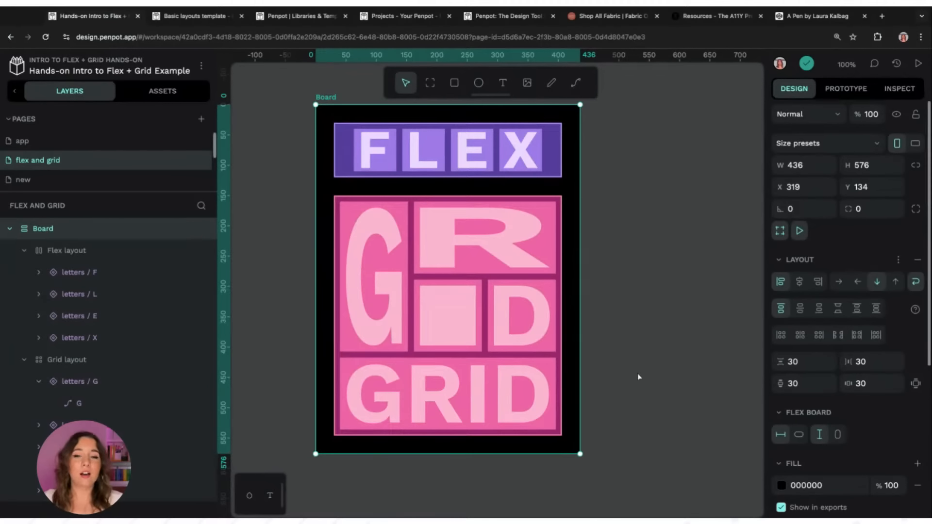
click(508, 148)
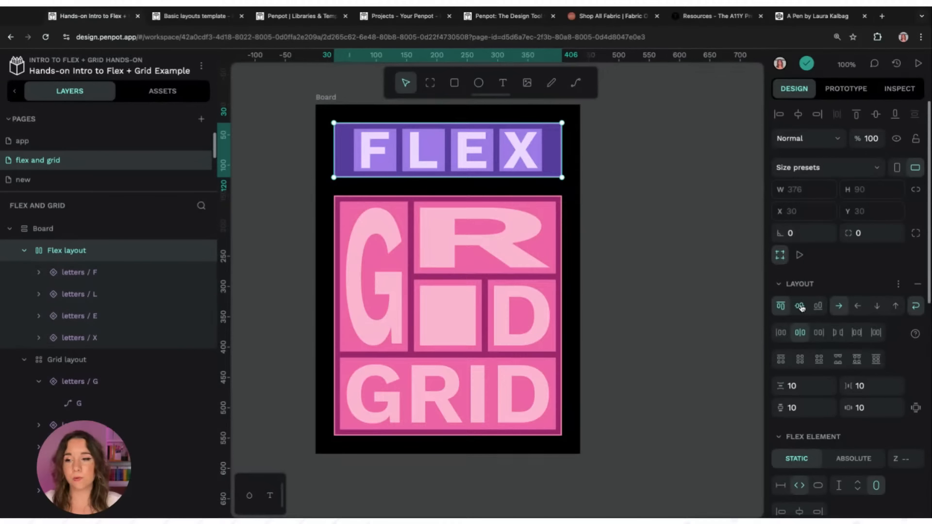
click(818, 306)
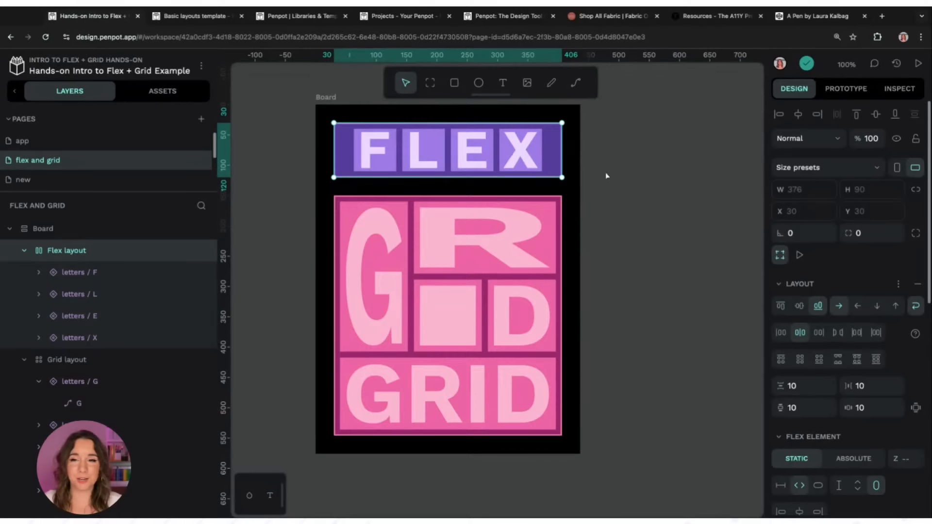
click(332, 98)
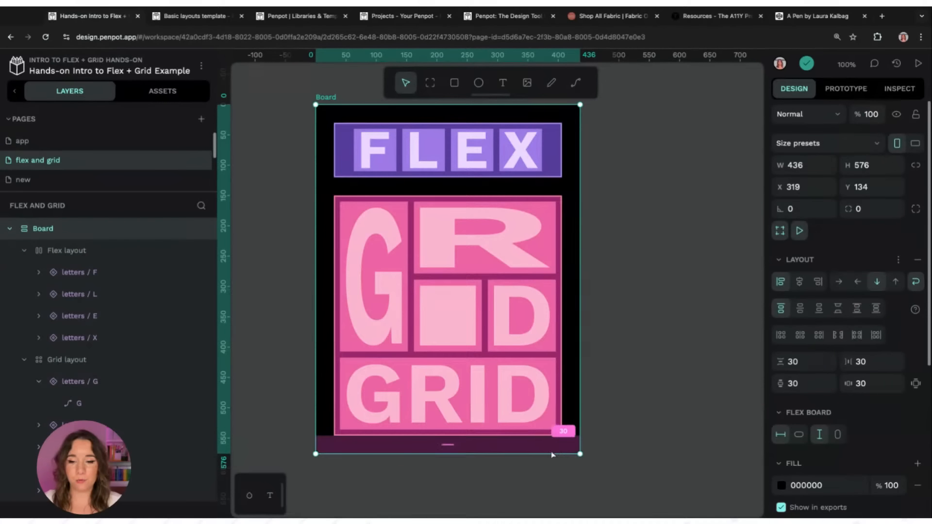
mouse_move(553, 453)
mouse_down()
mouse_move(553, 475)
mouse_move(553, 440)
mouse_up()
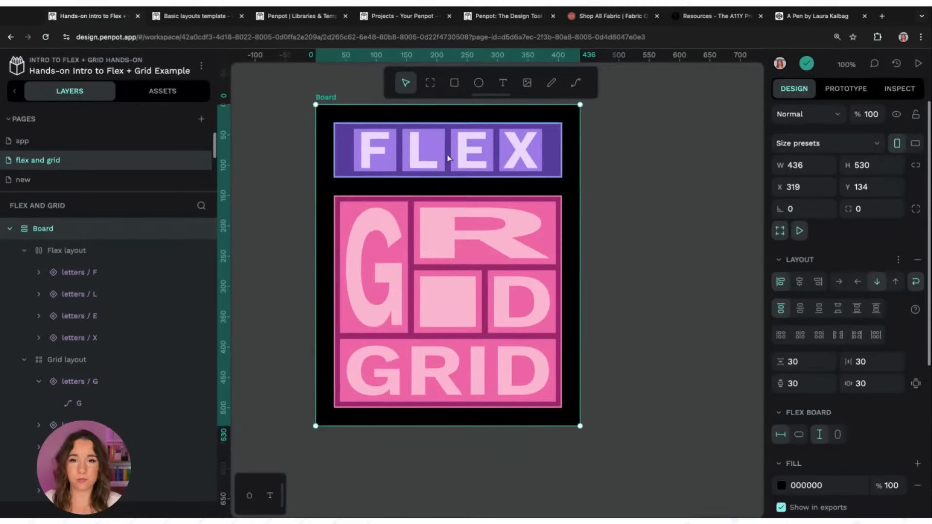
Switch the flex layout to column, compare start, end and center item alignment, and return to row with items centered.
click(383, 138)
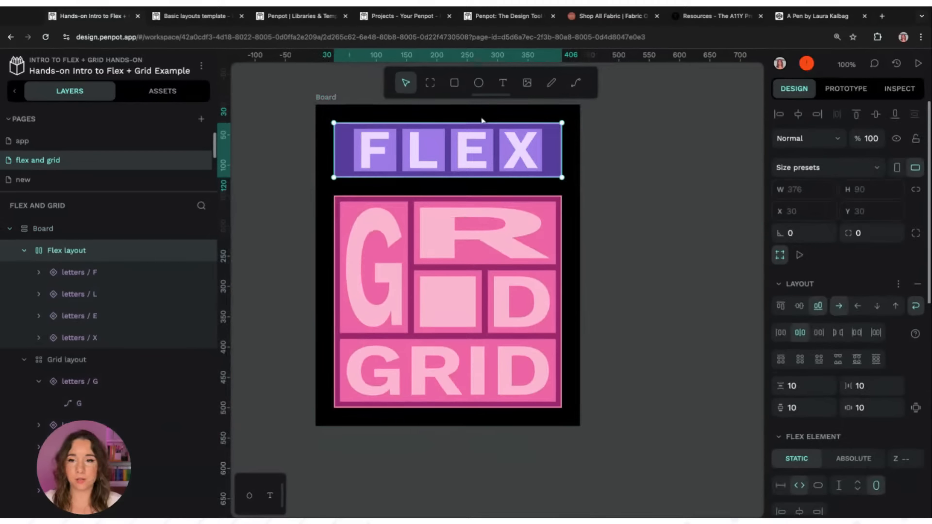
click(875, 305)
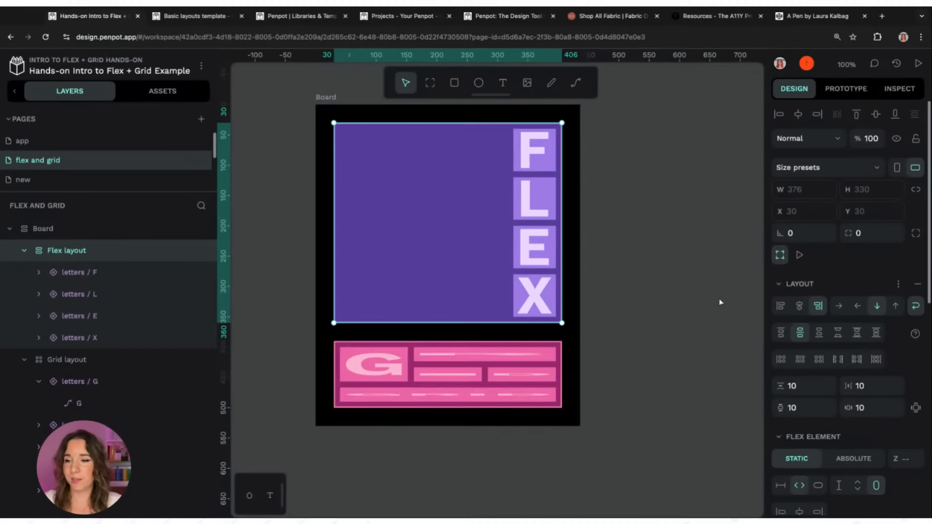
click(780, 306)
click(817, 306)
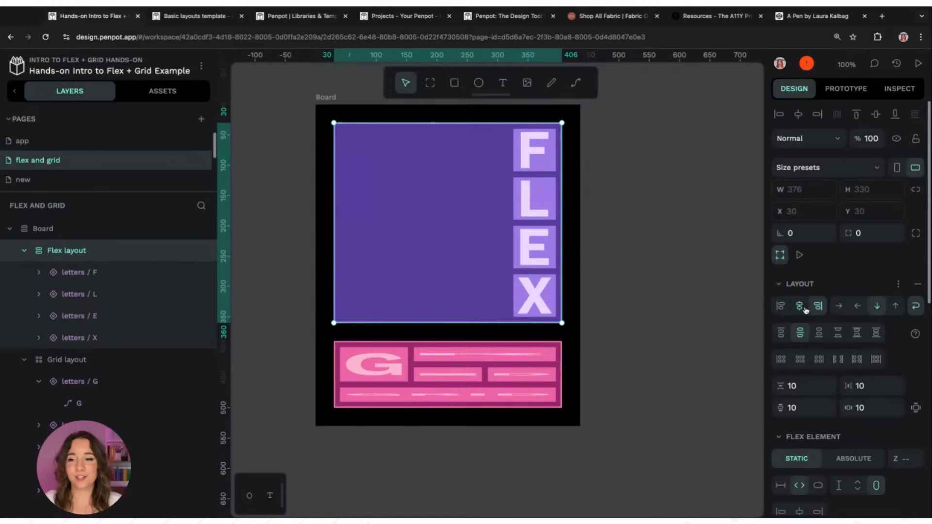
click(799, 305)
click(779, 305)
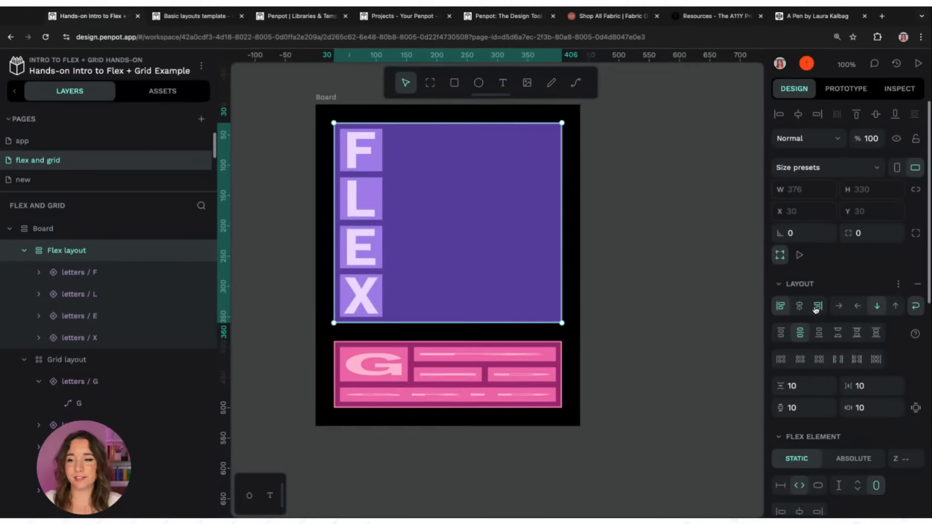
click(818, 305)
click(799, 306)
click(839, 306)
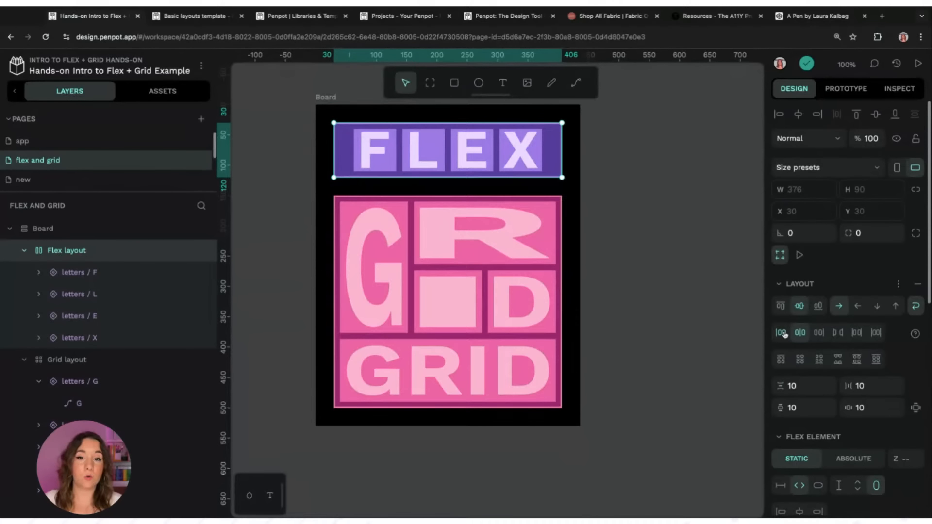
Compare start, end and center justification for the FLEX letters, and set the flex layout to space-between.
click(781, 333)
click(818, 333)
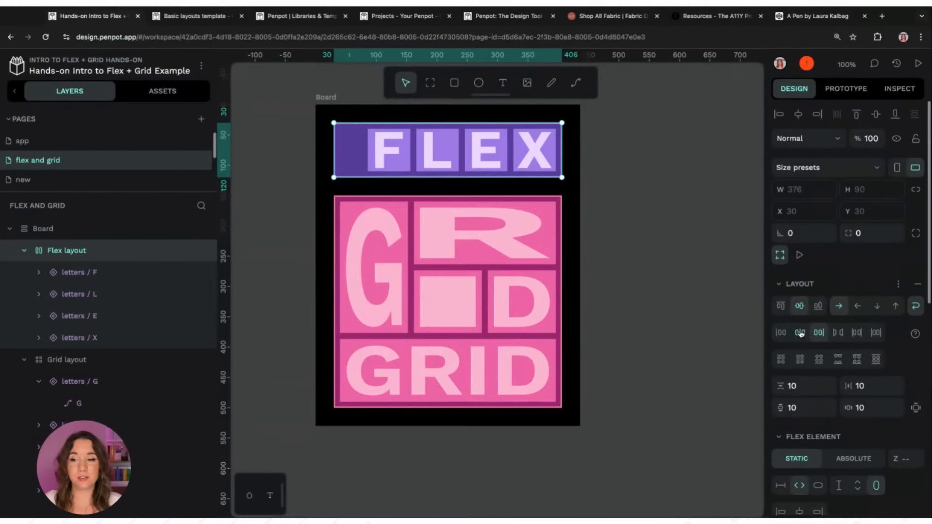
click(800, 333)
click(836, 335)
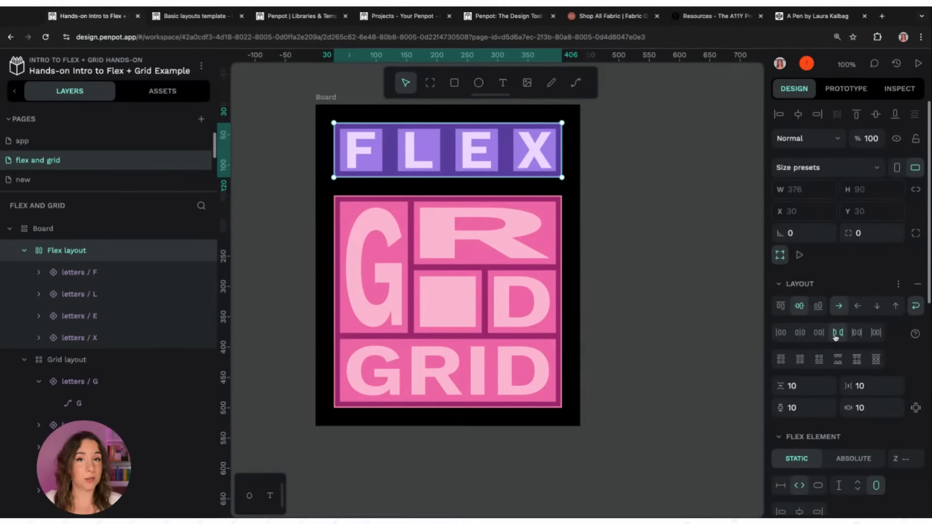
Compare space-around, space-evenly and start justification for the FLEX letters, and set the flex layout to center.
click(857, 333)
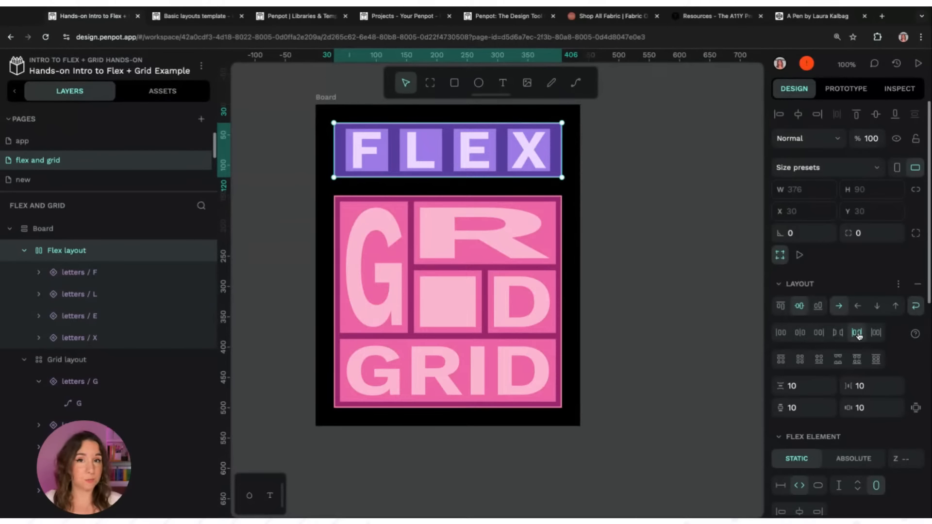
click(875, 333)
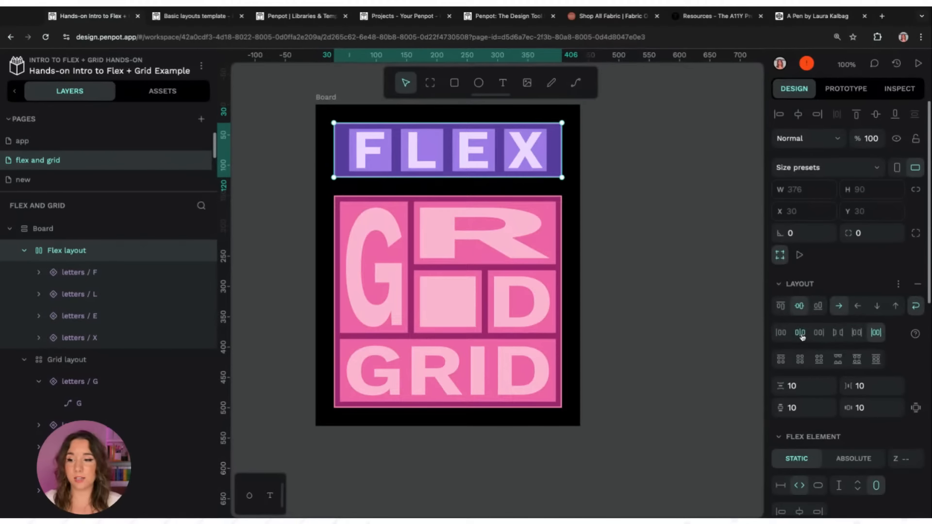
click(781, 334)
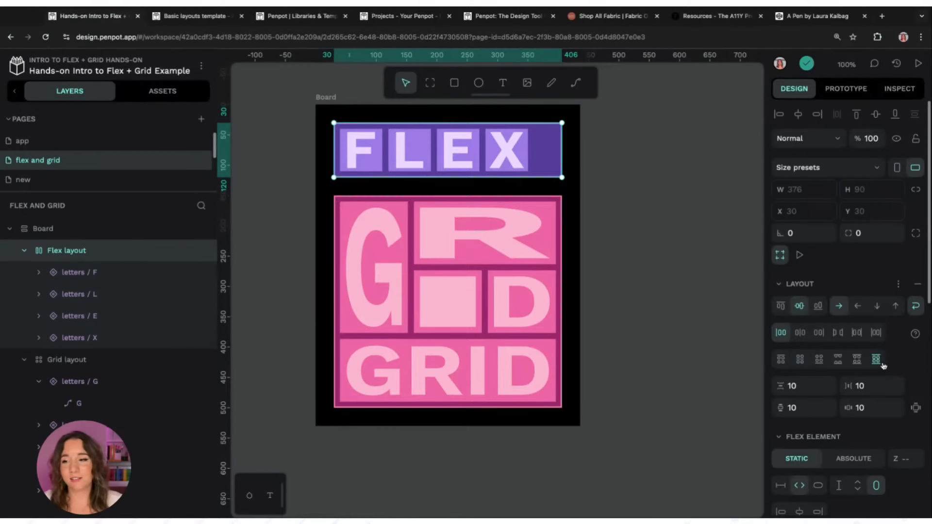
click(799, 333)
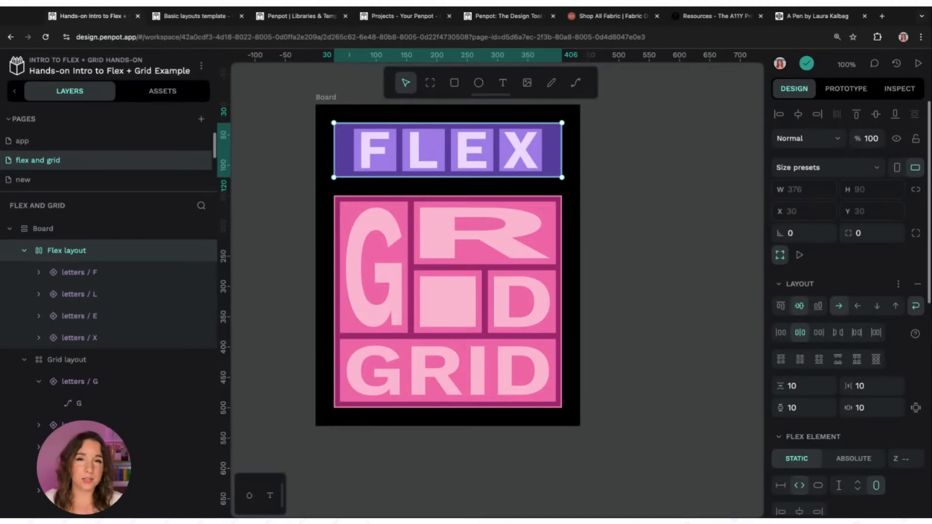
Set the flex layout's vertical padding to 30 and its horizontal padding to 60.
scroll(825, 292, down, 3)
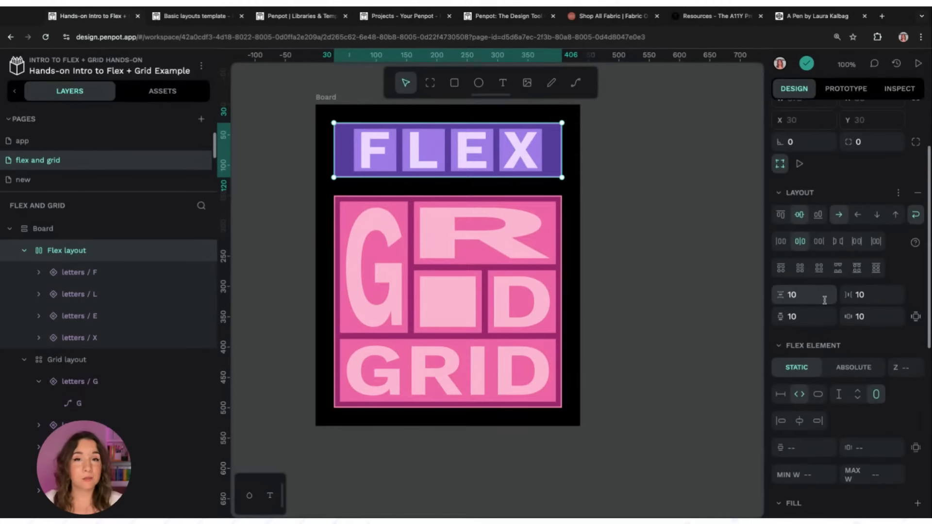
click(812, 317)
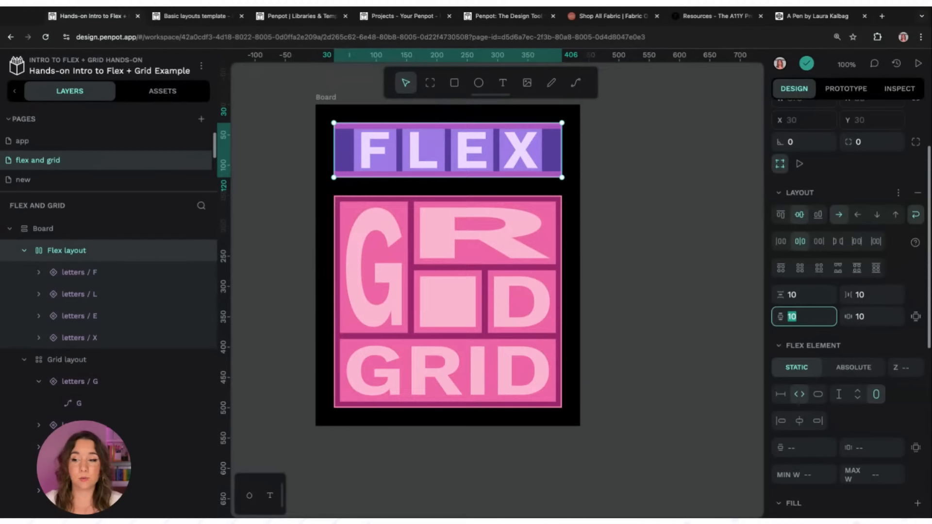
text(30)
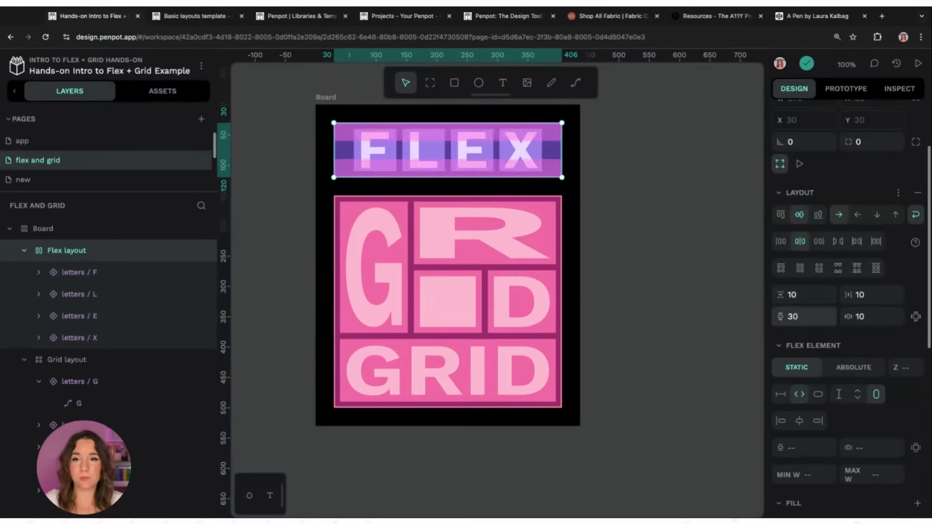
key(Return)
click(871, 318)
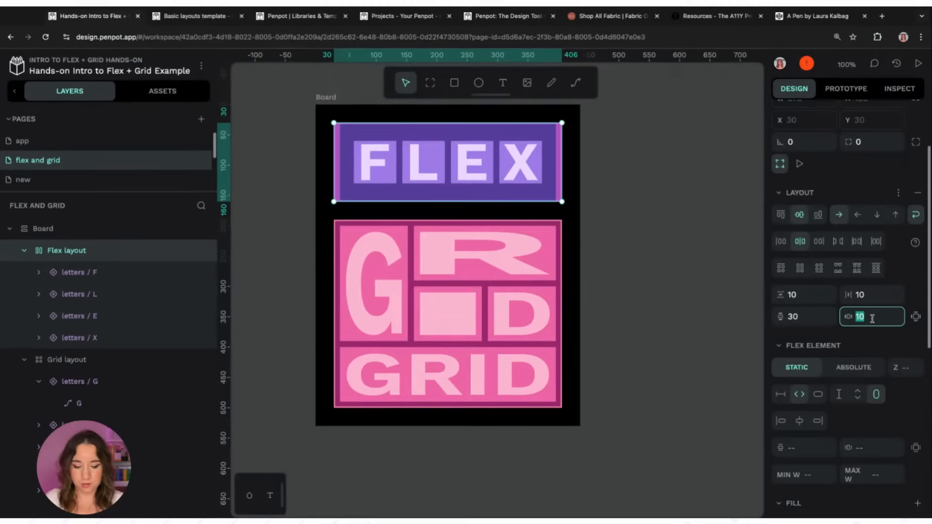
text(60)
key(Return)
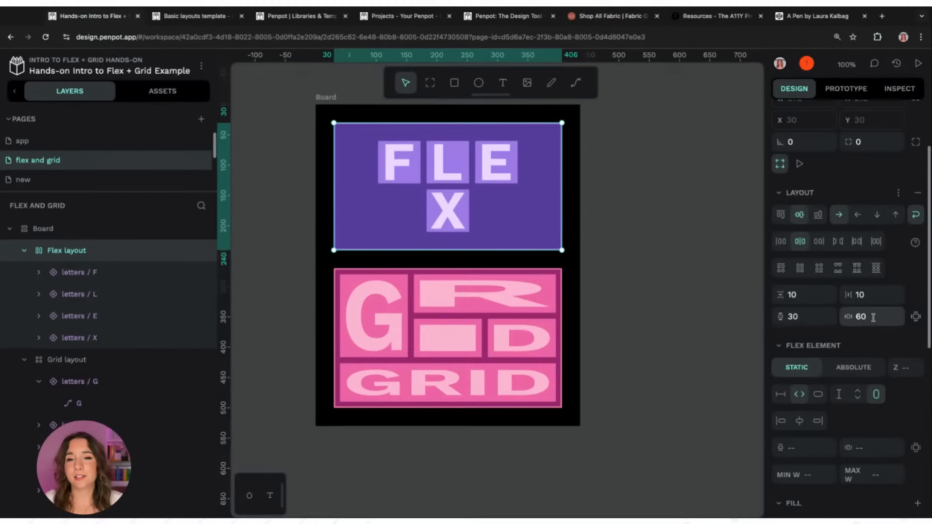
Reset the flex layout's horizontal and vertical padding to 10.
key(shift+Tab)
key(Tab)
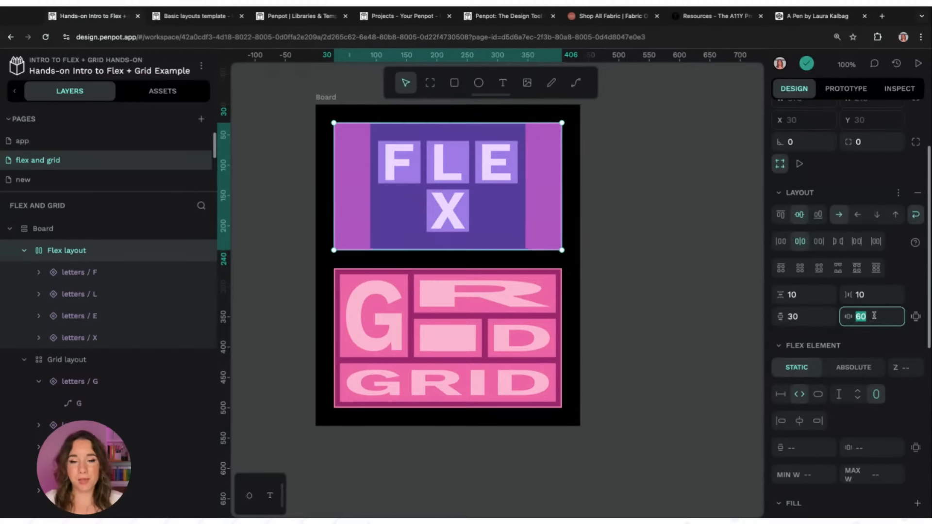
text(10)
key(Return)
click(815, 316)
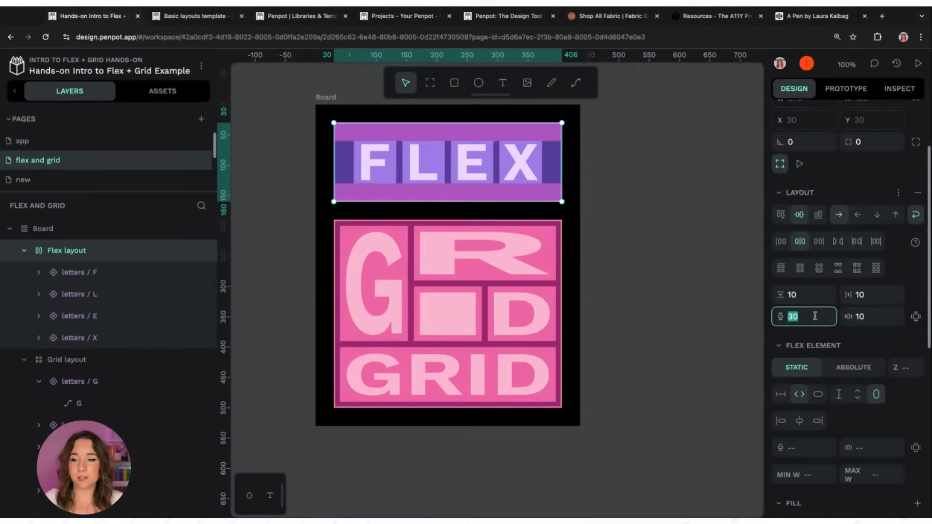
text(10)
key(Return)
Set the flex layout's row and column gaps to 20 and narrow the board to about 305 px wide.
click(821, 301)
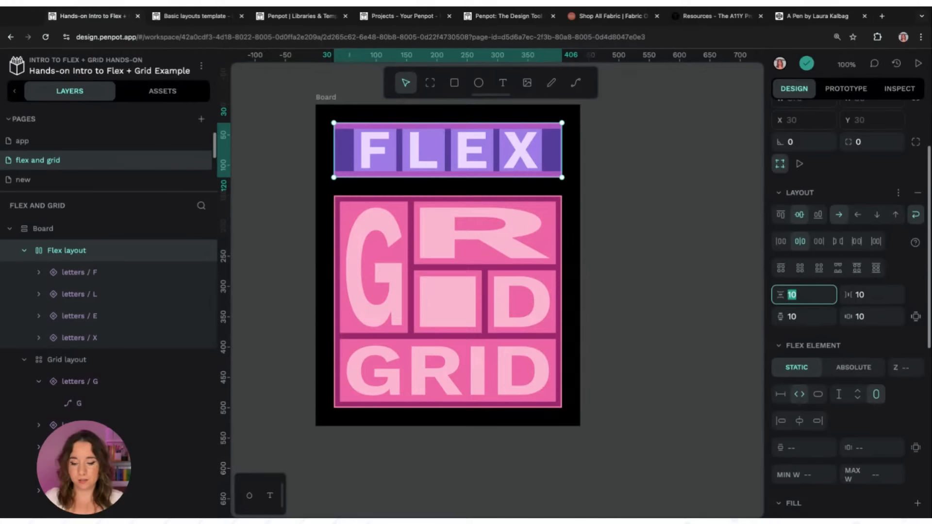
text(20)
key(Return)
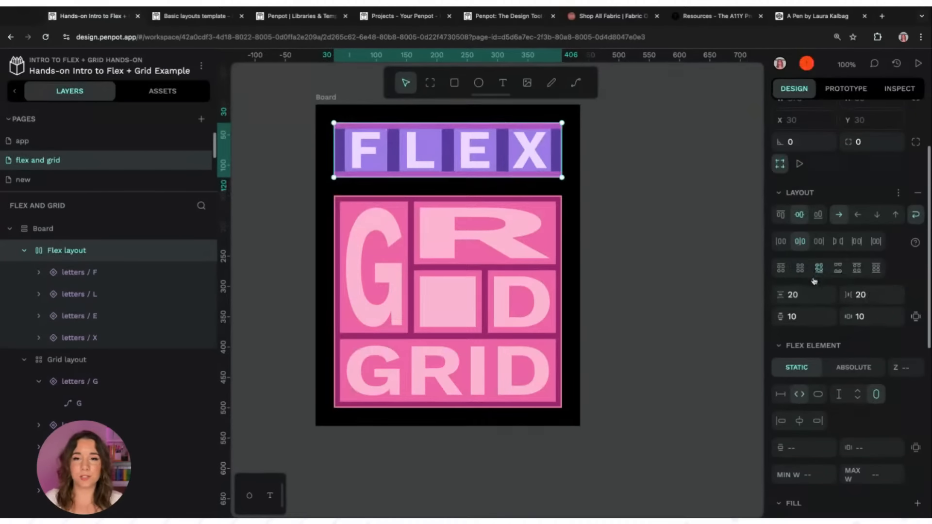
click(803, 295)
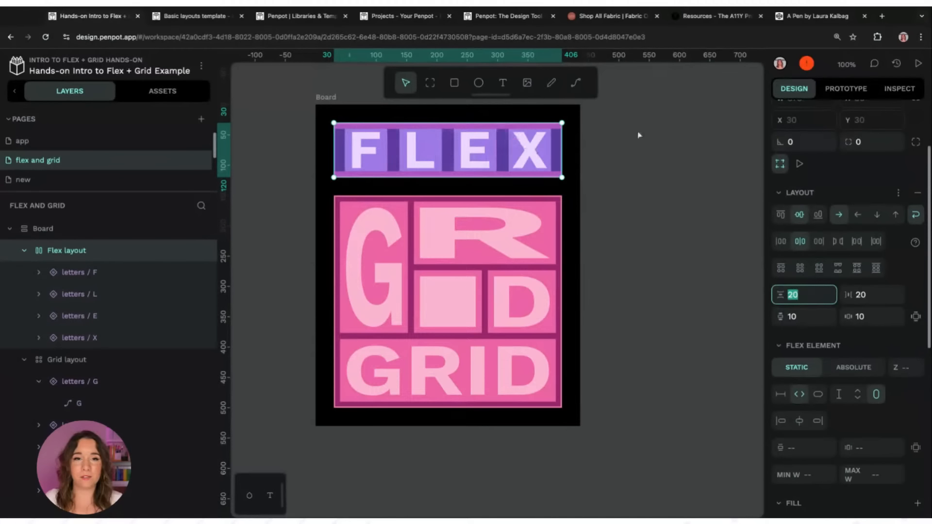
click(325, 98)
drag(580, 155, 500, 155)
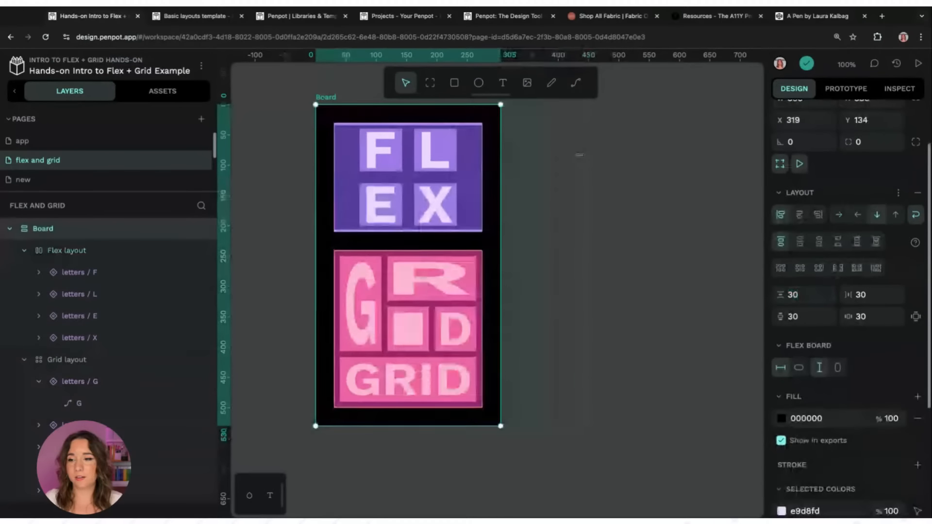
Try a row gap of 60 on the outer board.
click(802, 296)
text(60)
key(Return)
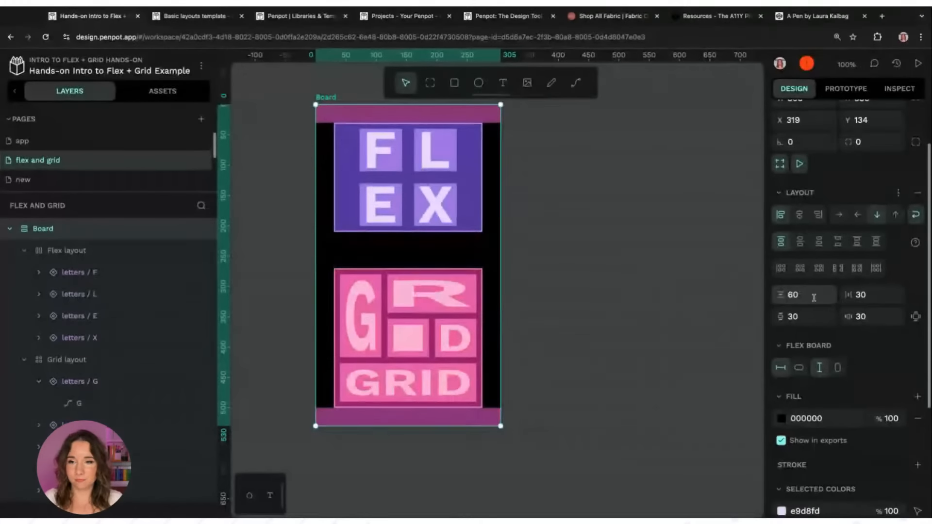
click(814, 297)
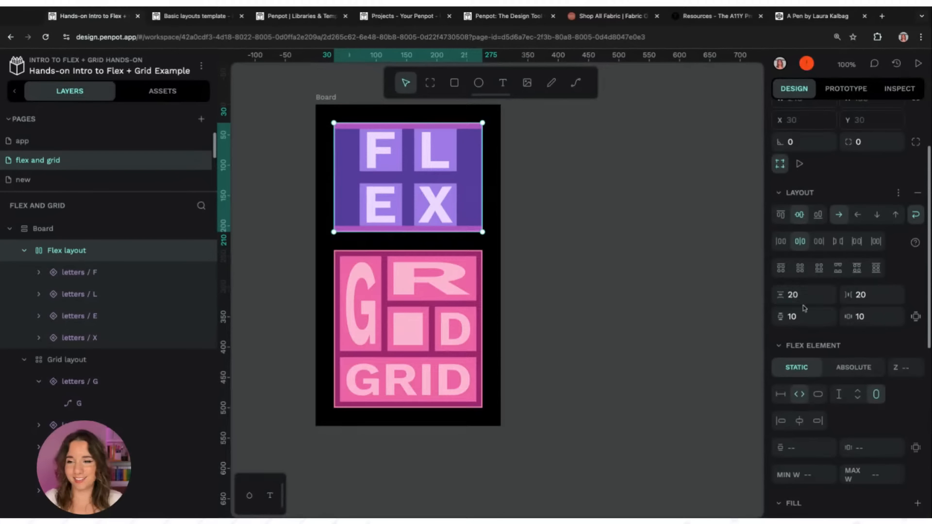
Set the row gap of the inner flex layout to 60.
click(813, 295)
text(60)
key(Return)
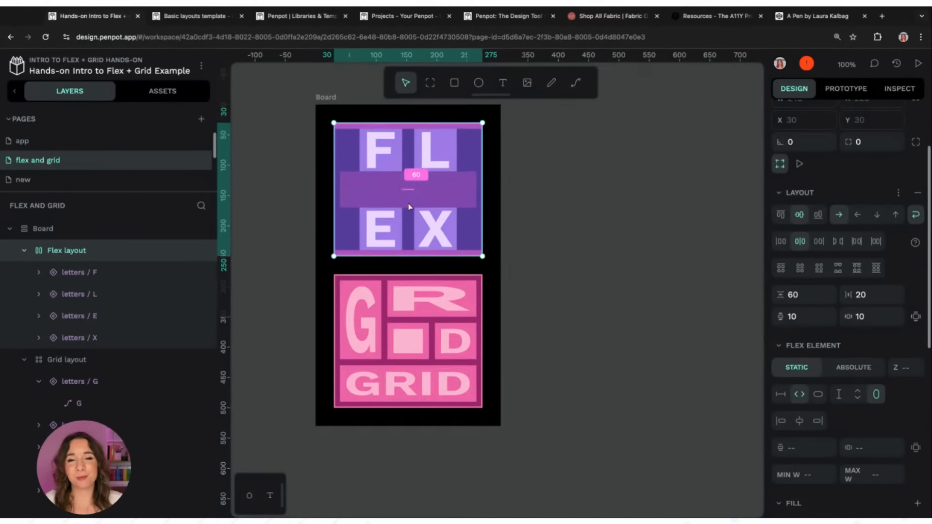
Reset the flex layout's row and column gaps to 10 and widen the board to about 439 px.
click(809, 294)
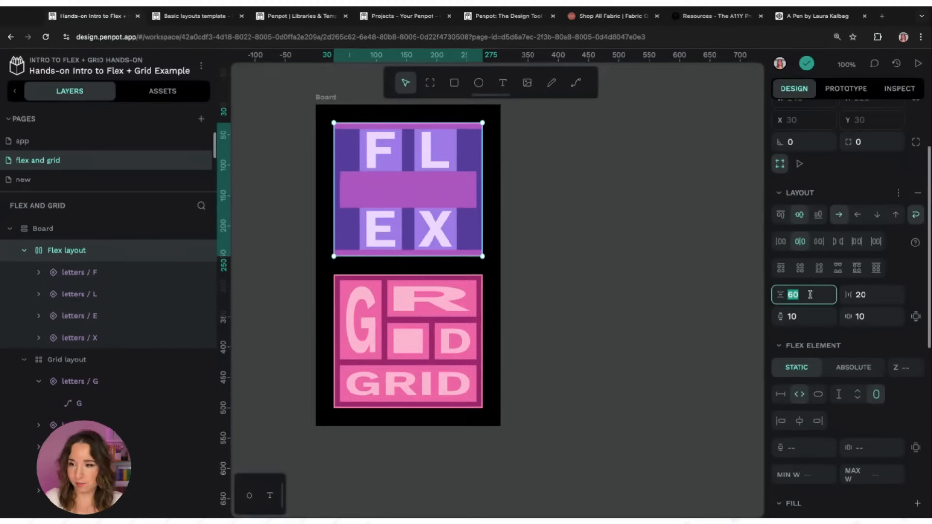
text(10)
key(Return)
click(879, 296)
text(10)
key(Return)
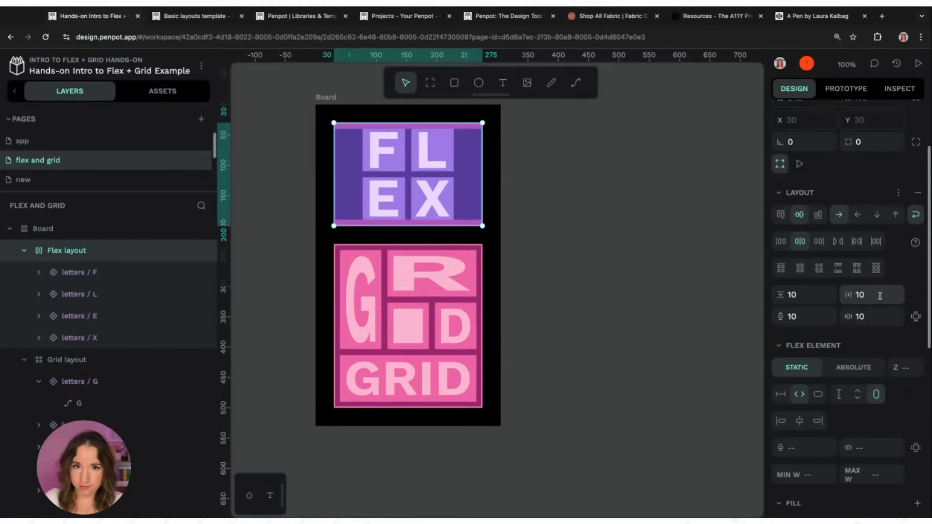
click(321, 98)
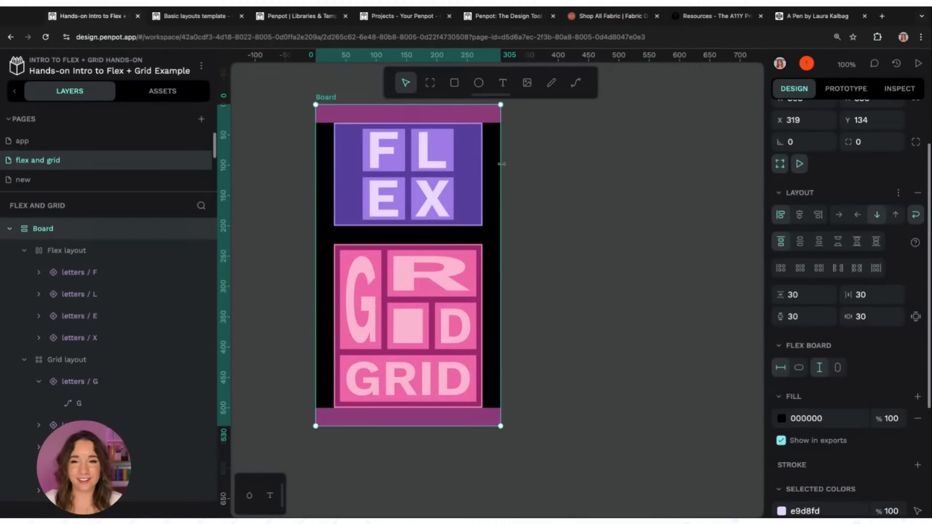
drag(501, 164, 582, 167)
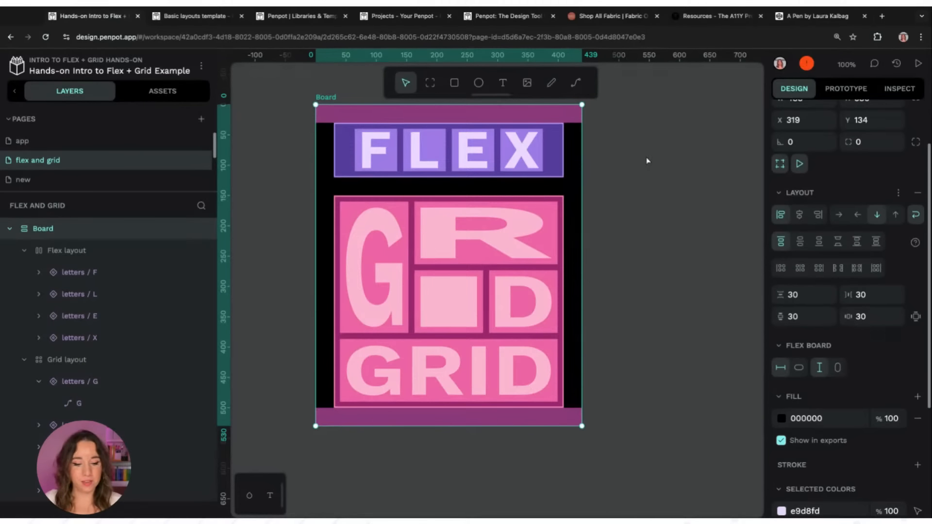
click(532, 148)
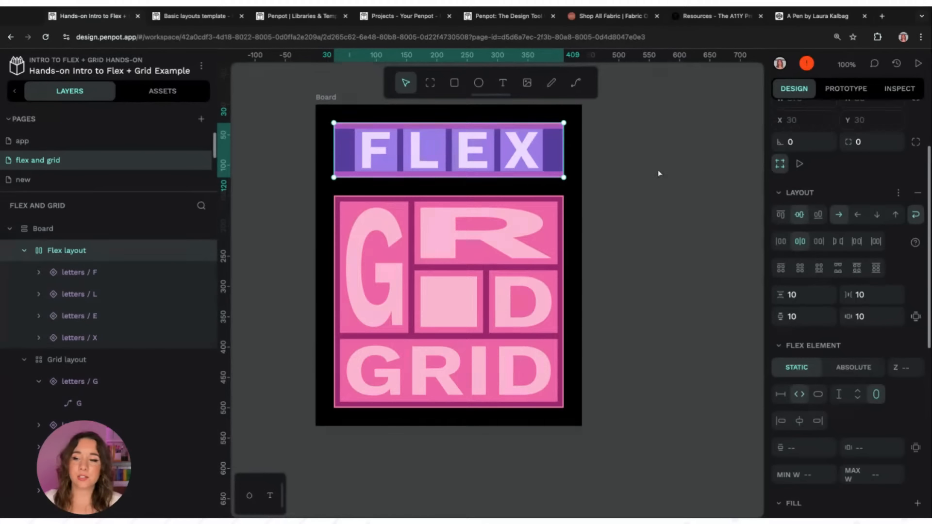
click(529, 155)
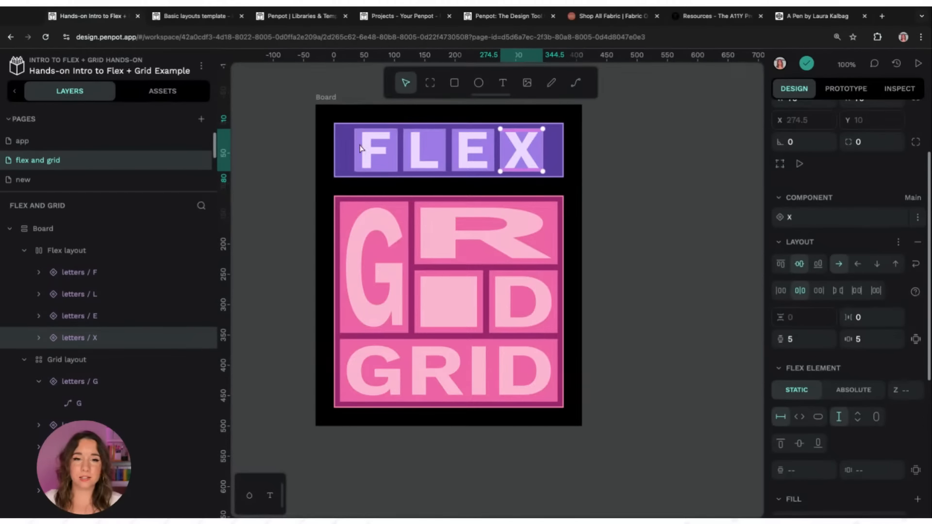
click(376, 147)
key(Escape)
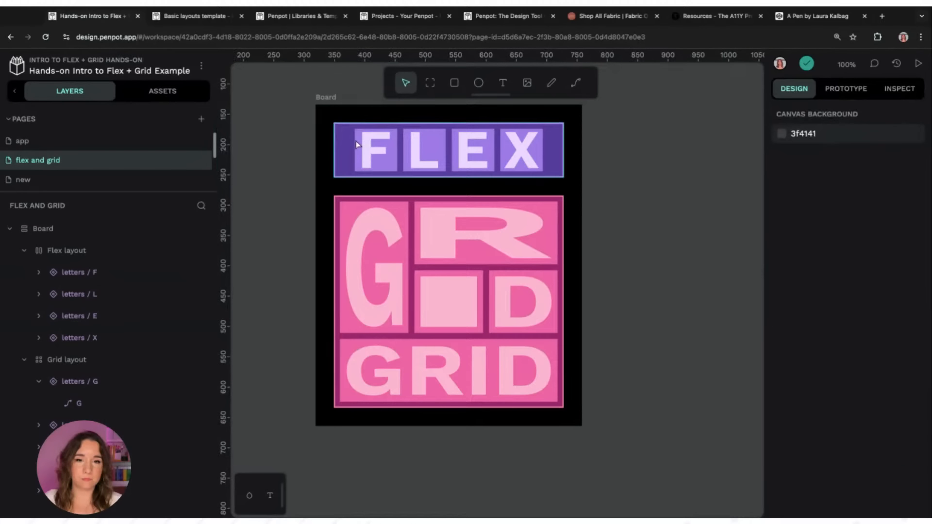
Compare fit-content and fixed width on the flex layout, narrowing it to about 319 px, and restore its full-width sizing.
click(343, 135)
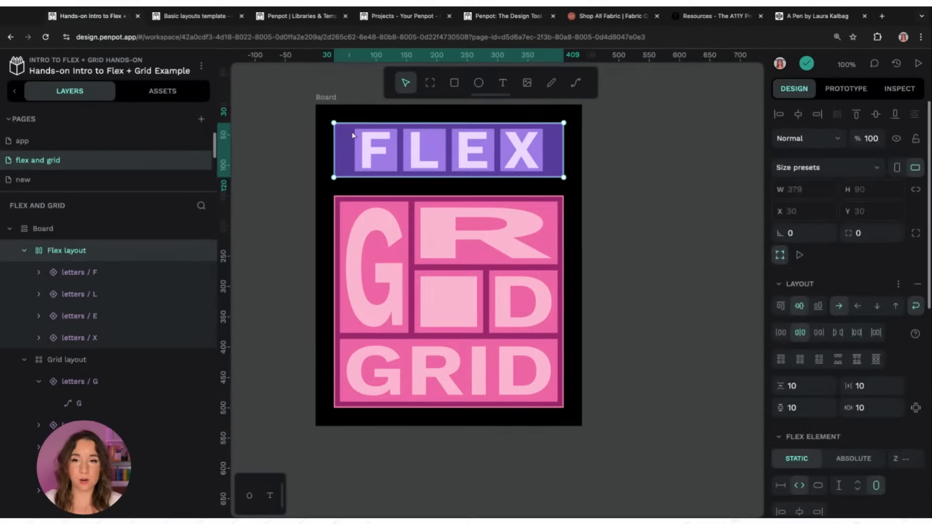
scroll(786, 344, down, 5)
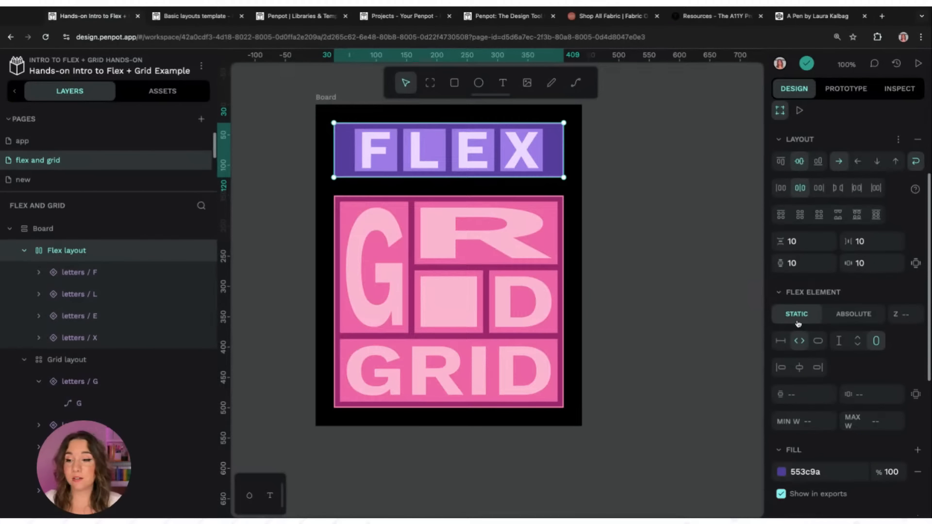
click(818, 342)
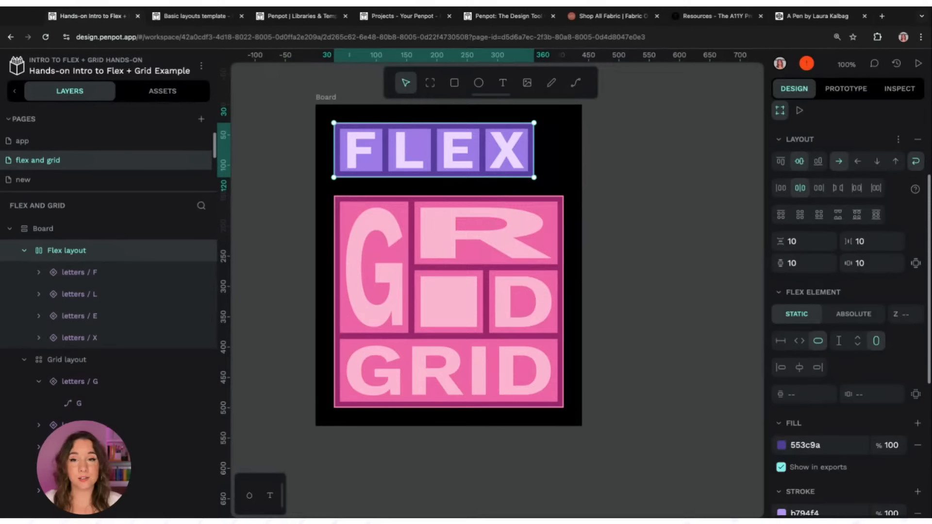
click(787, 343)
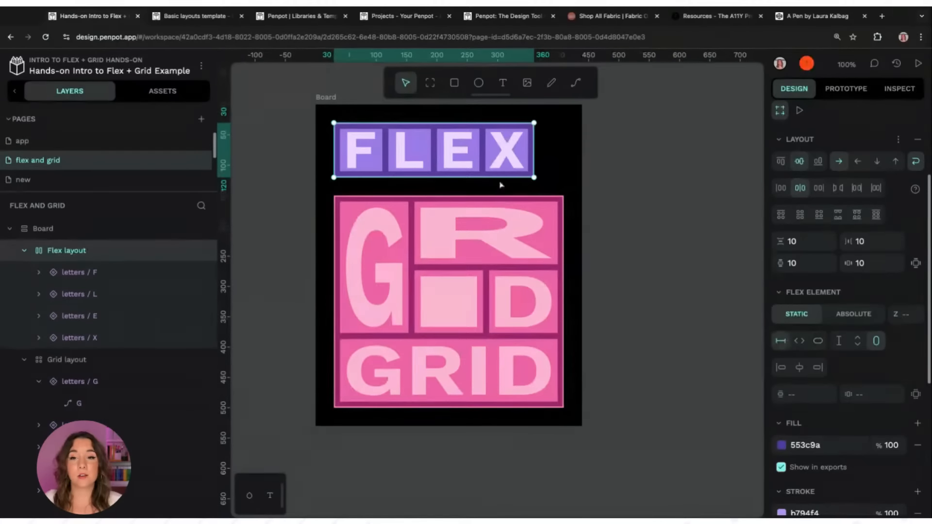
mouse_move(530, 155)
mouse_down()
mouse_move(555, 152)
mouse_move(433, 153)
mouse_move(531, 152)
mouse_up()
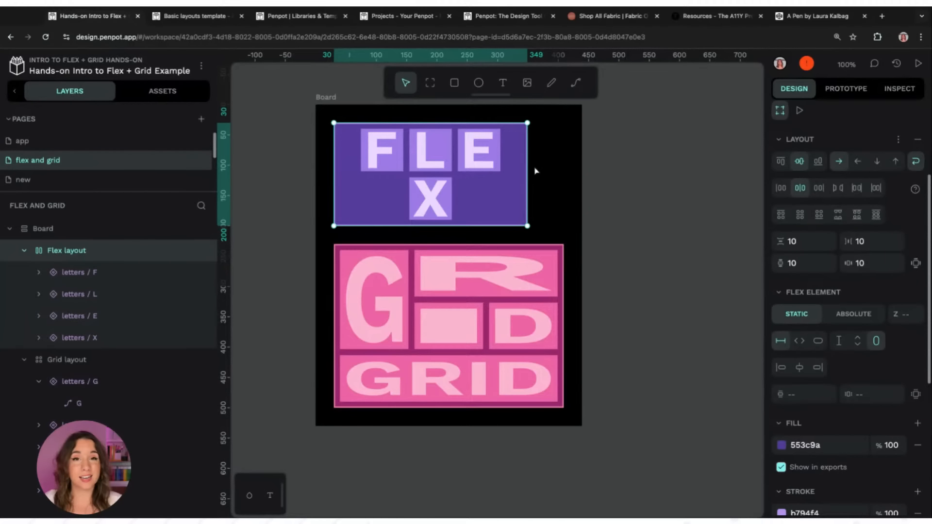
click(802, 341)
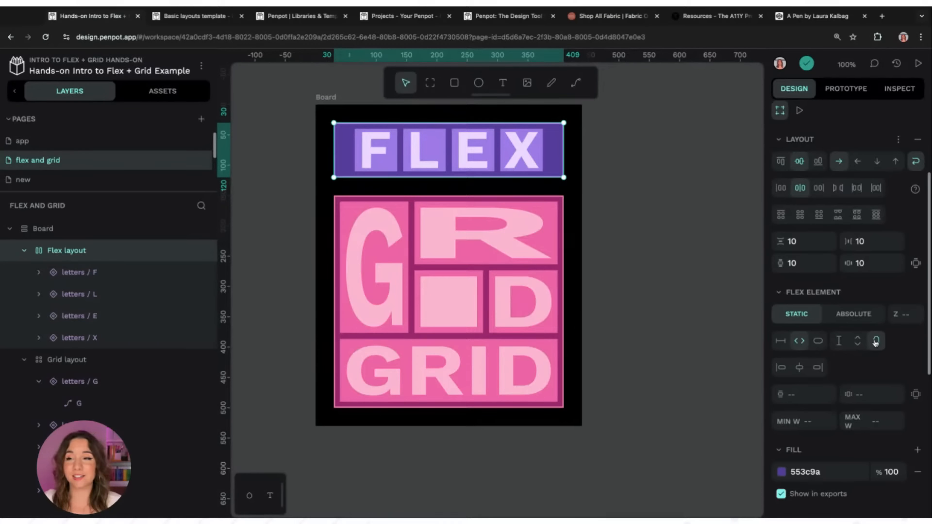
Widen the board to about 537 px and deselect it.
scroll(875, 341, up, 1)
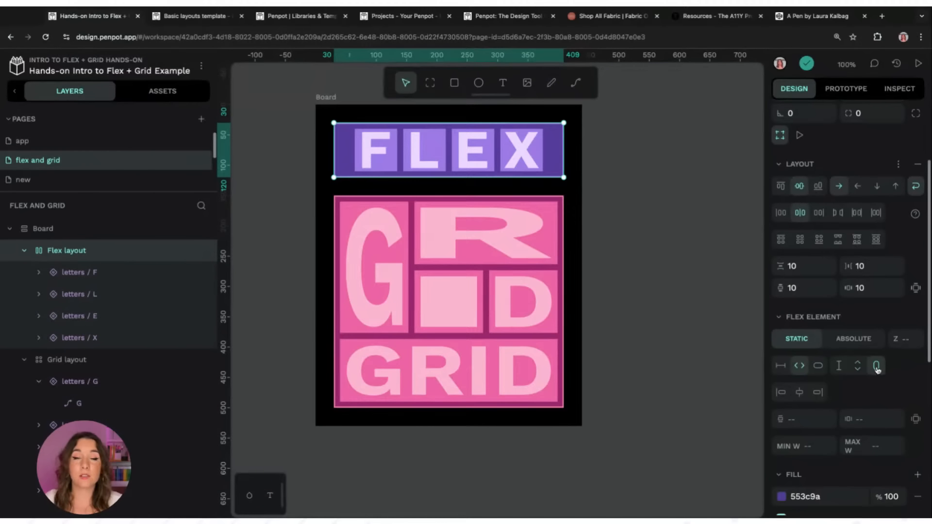
click(333, 98)
drag(581, 209, 641, 209)
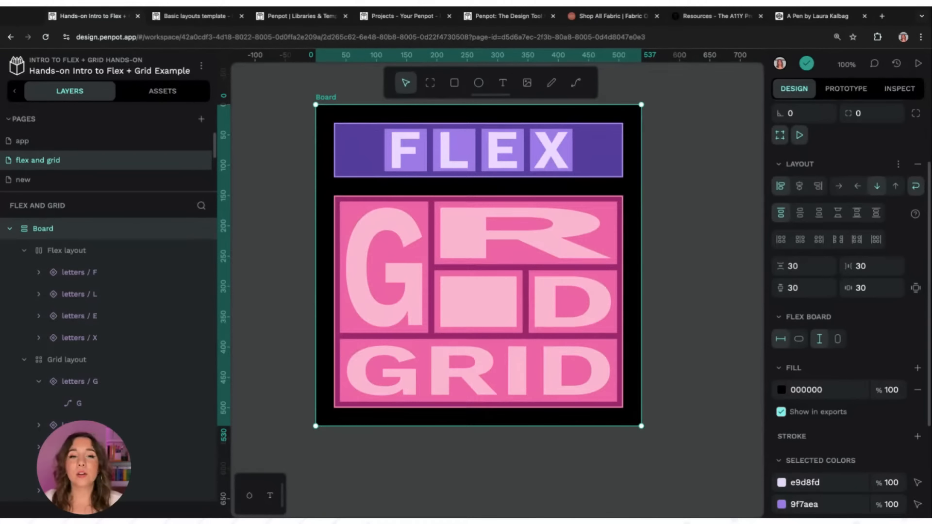
click(606, 464)
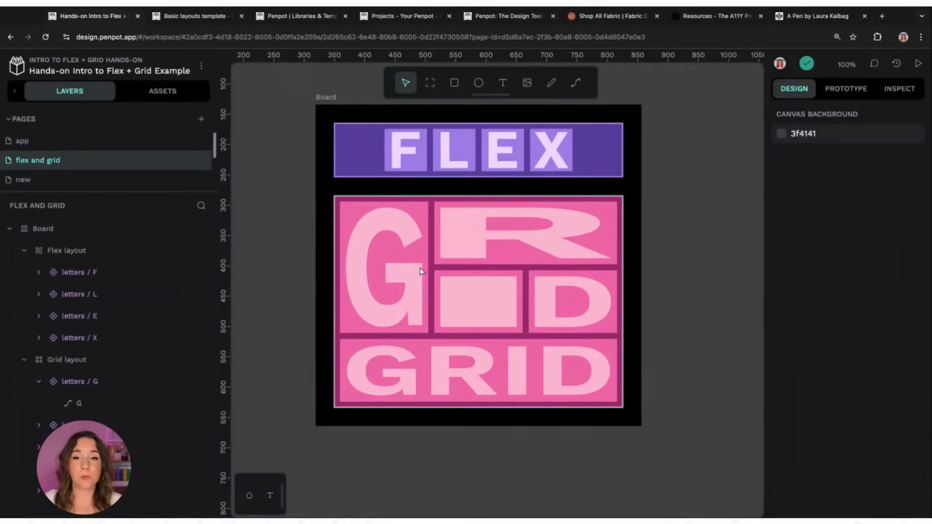
Examine the grid layout's columns and rows and the cell spans of the G and R elements, then review its layout settings.
click(447, 238)
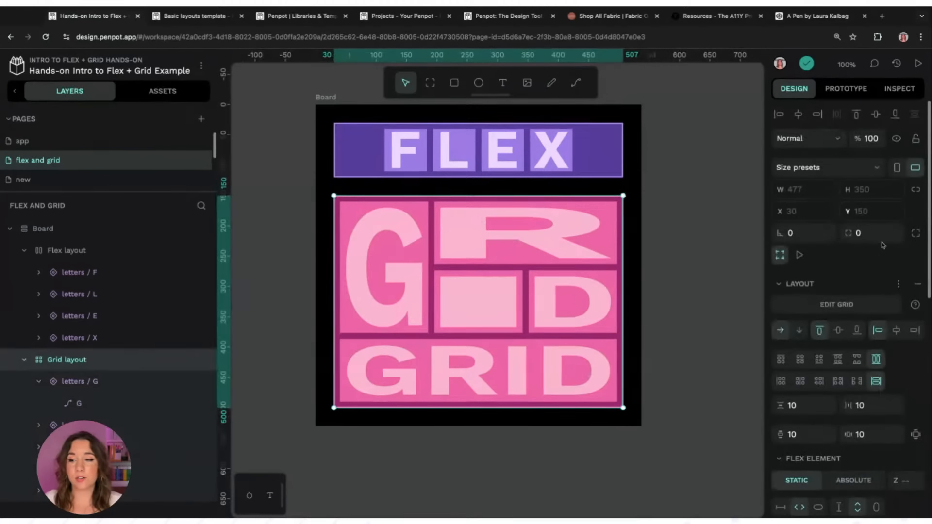
click(855, 313)
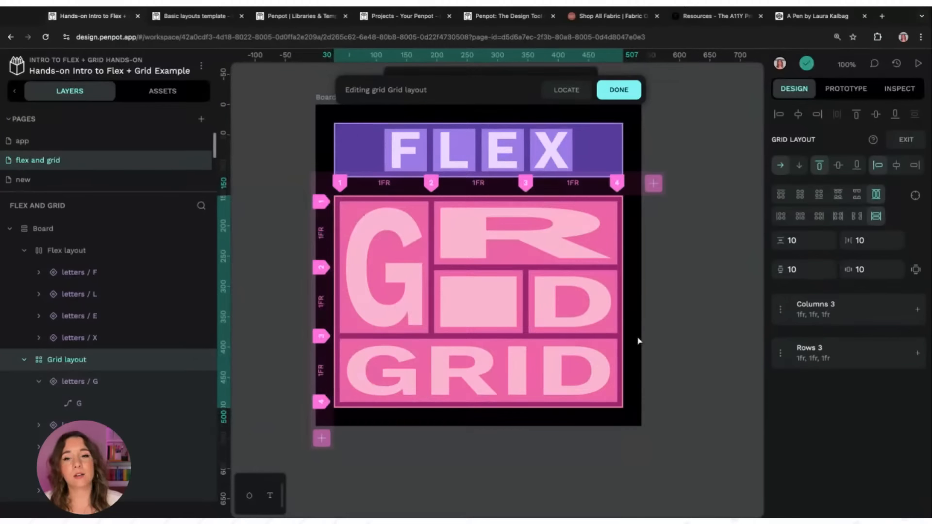
click(383, 267)
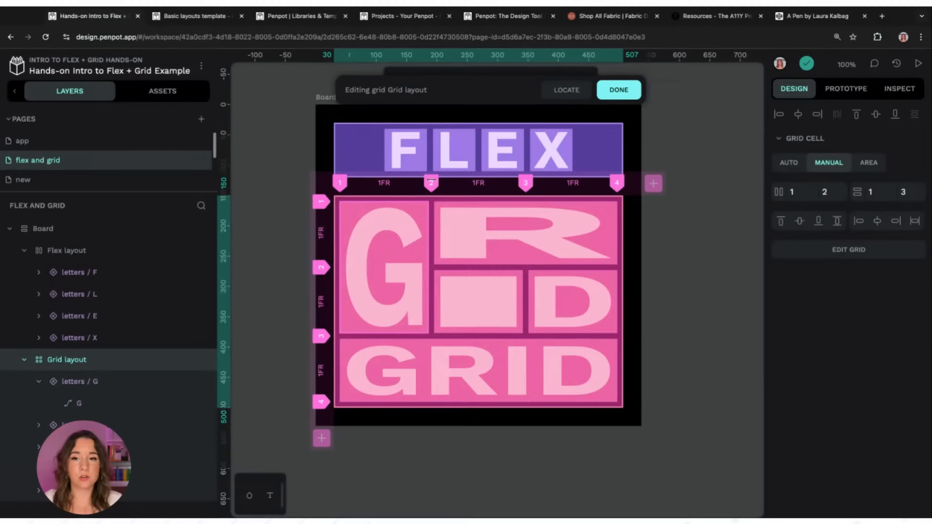
click(475, 226)
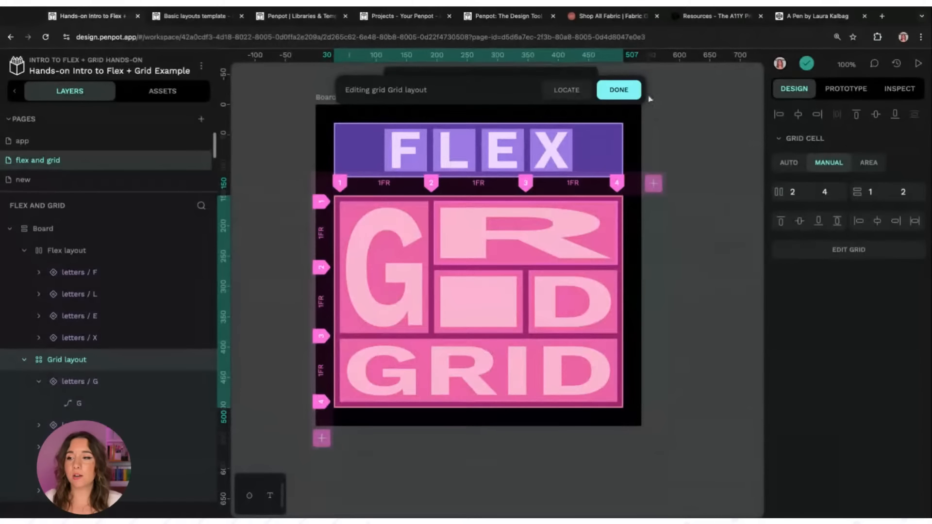
click(621, 90)
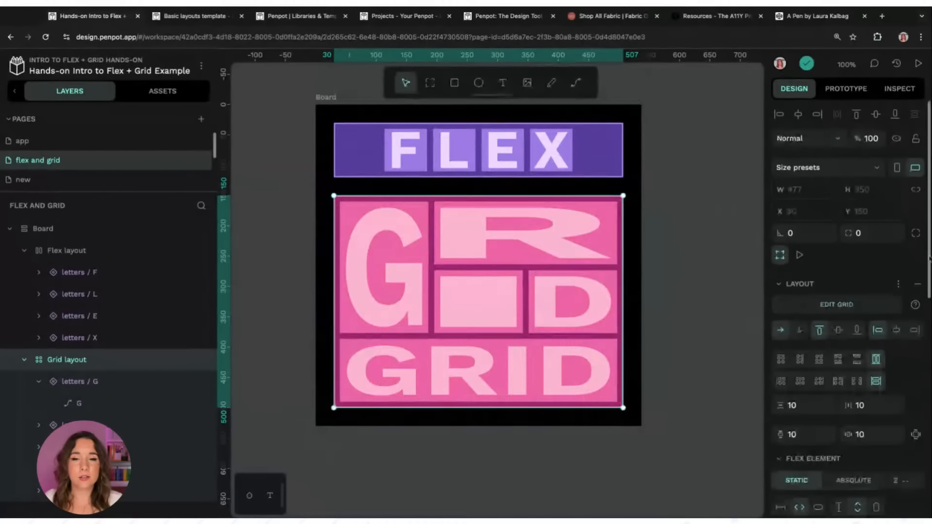
scroll(793, 194, down, 3)
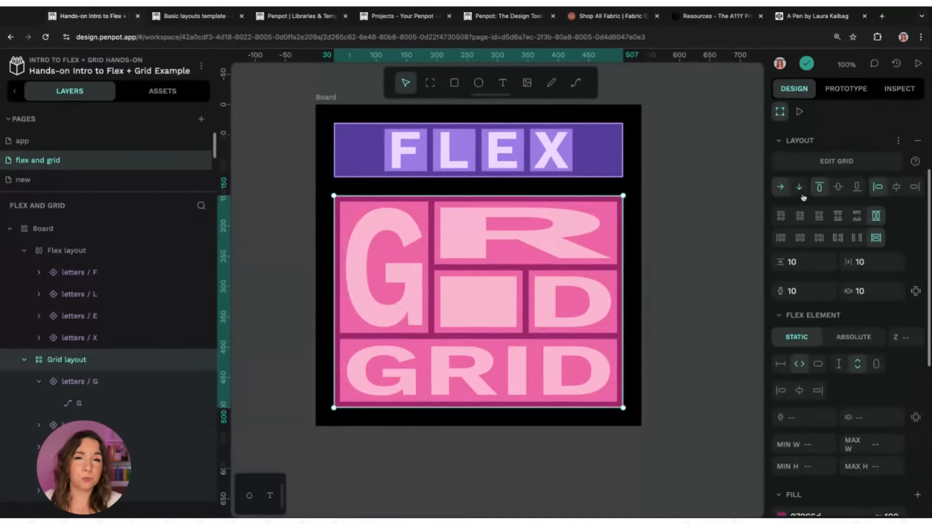
click(801, 194)
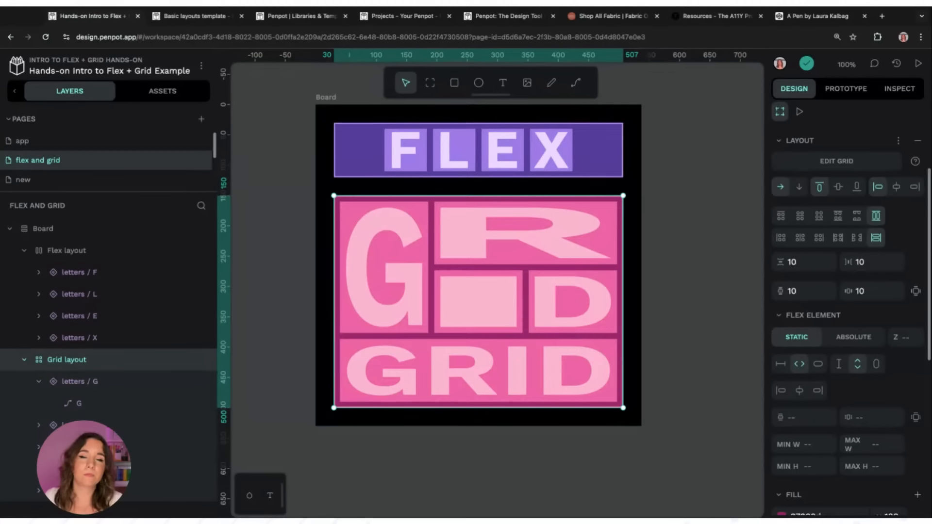
Resize the outer board holding the flex and grid layouts to about 507 px wide and 570 px high.
click(318, 110)
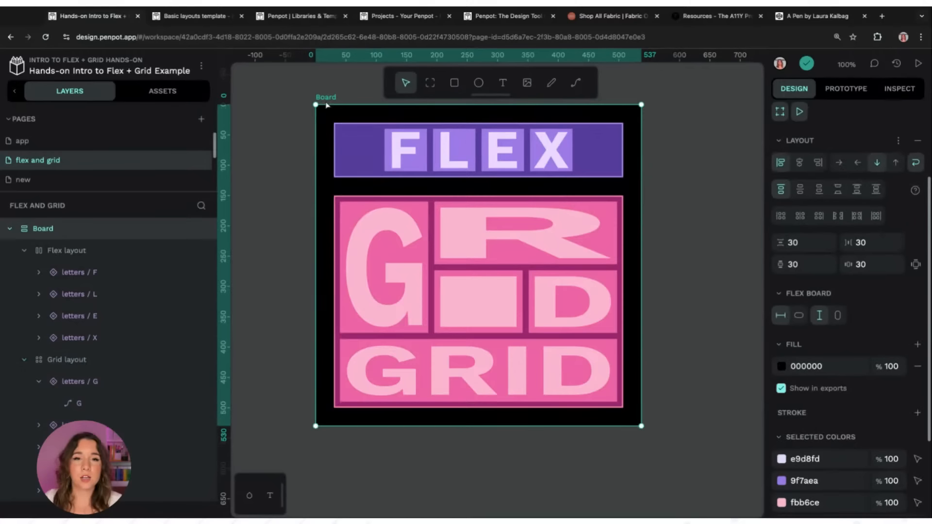
mouse_move(641, 154)
mouse_down()
mouse_move(459, 154)
mouse_move(637, 154)
mouse_up()
drag(537, 424, 537, 450)
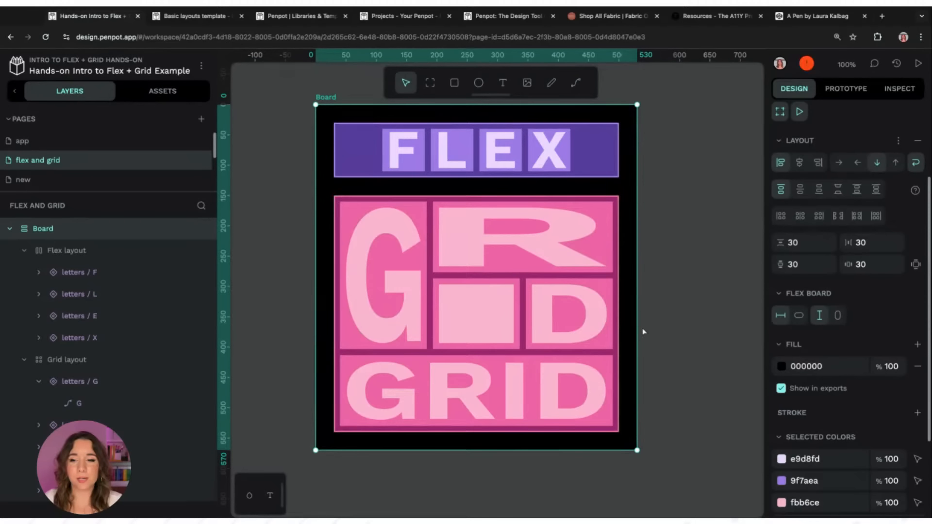
drag(634, 327, 623, 326)
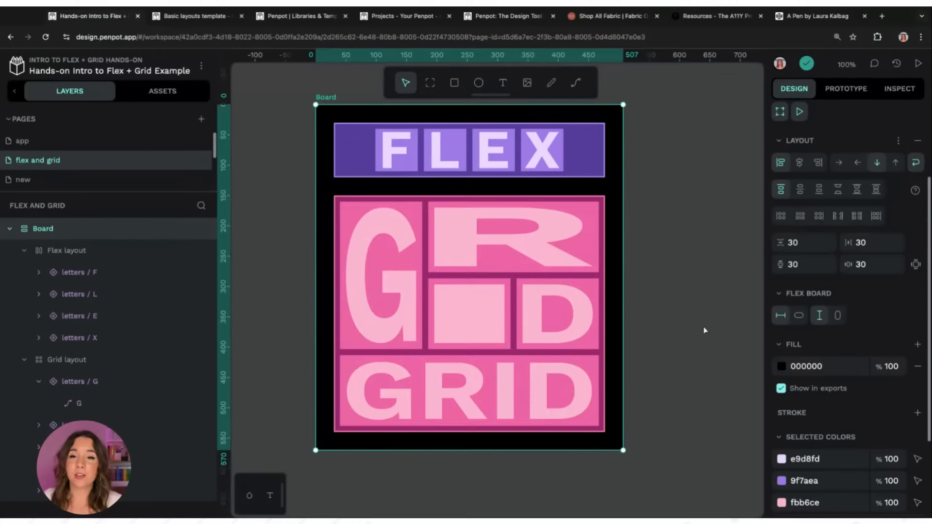
Inspect the board's size, fill and flex layout properties, then leave the view-only inspection.
click(899, 88)
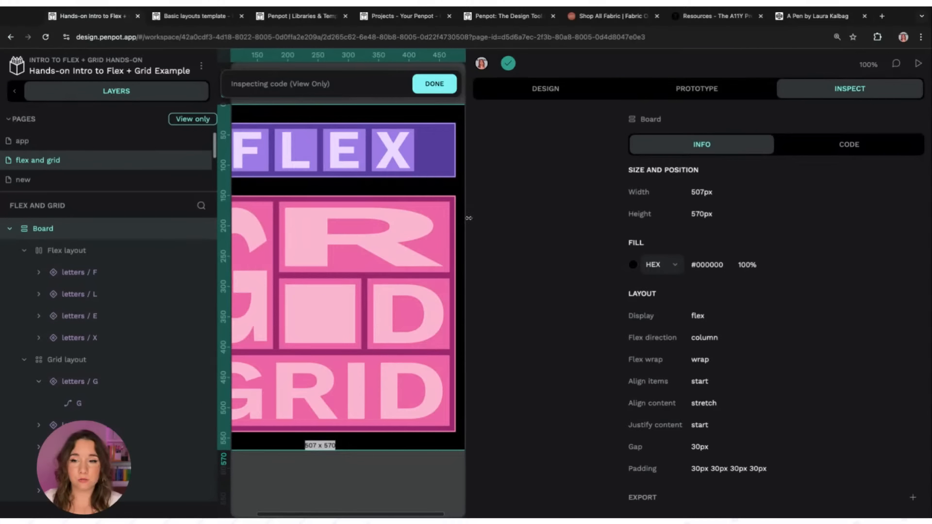
drag(467, 218, 469, 218)
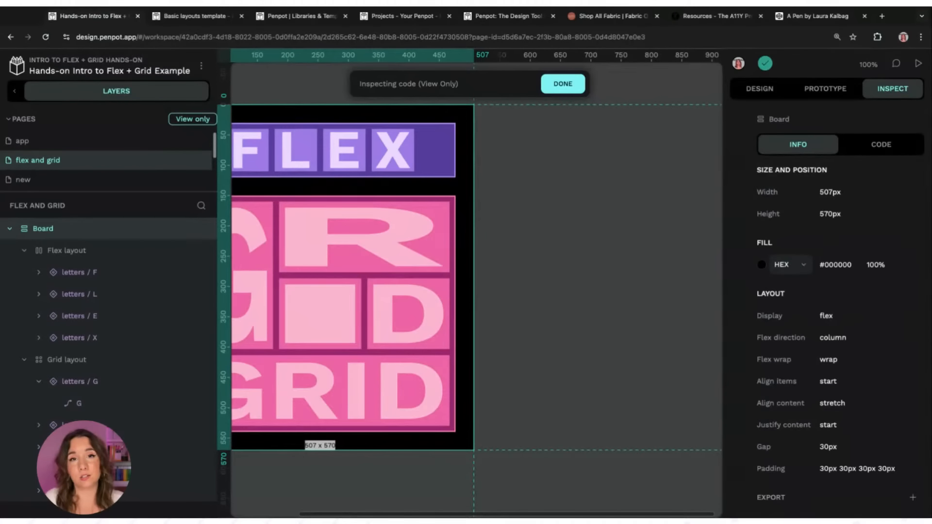
click(577, 90)
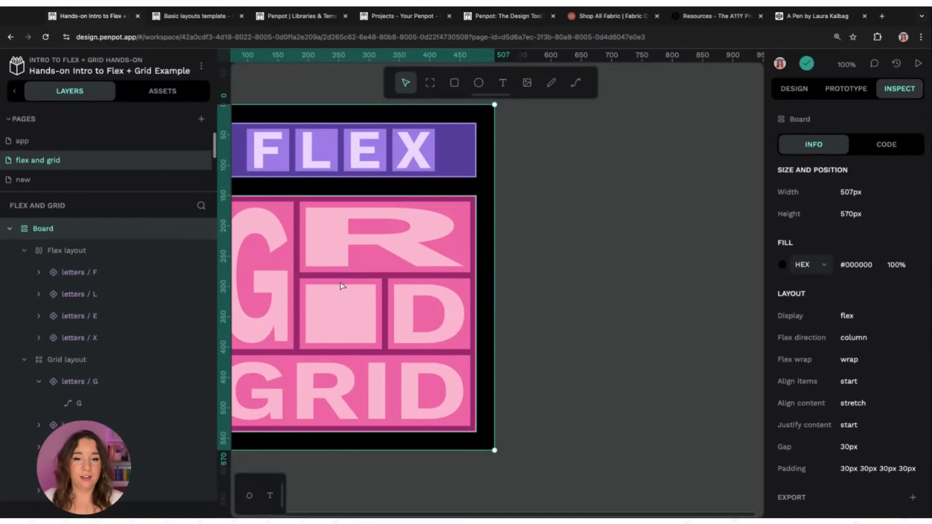
scroll(343, 281, left, 5)
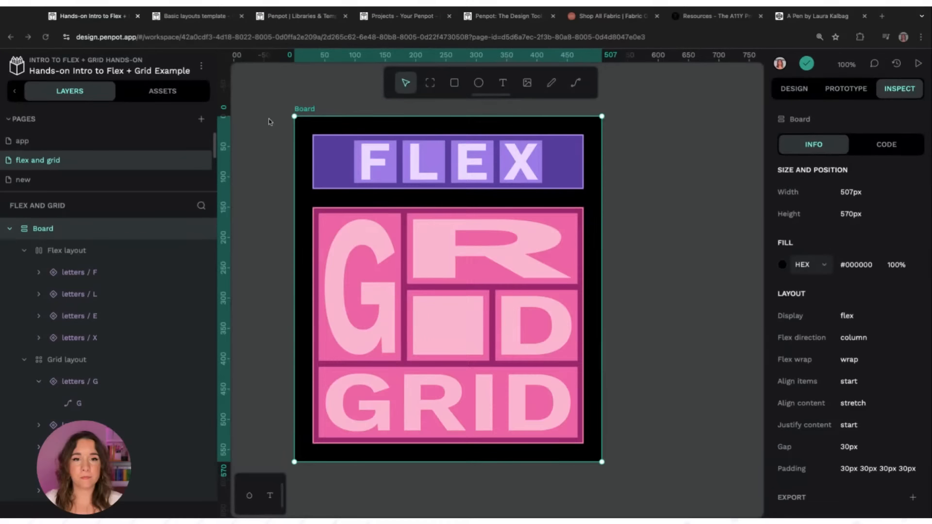
Switch to the "new" page and delete the group of E elements from its board.
click(131, 180)
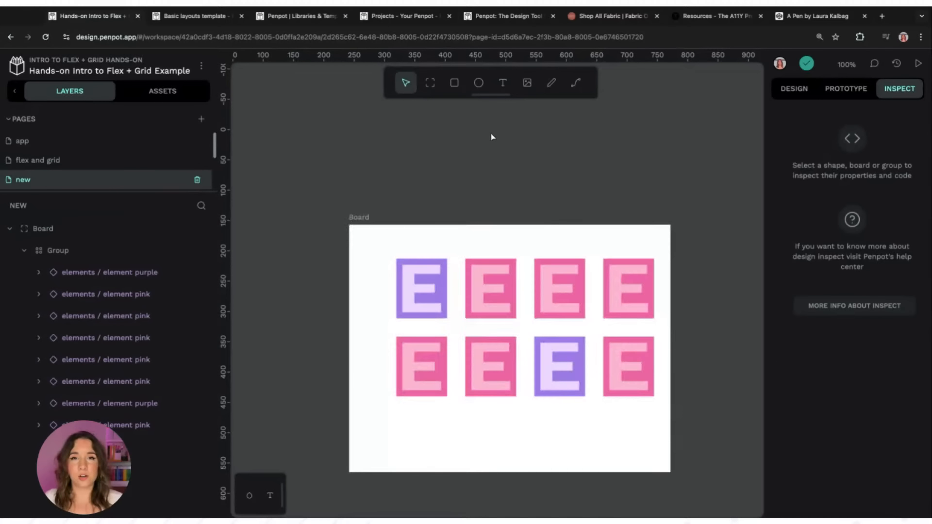
scroll(606, 186, down, 4)
scroll(607, 186, right, 3)
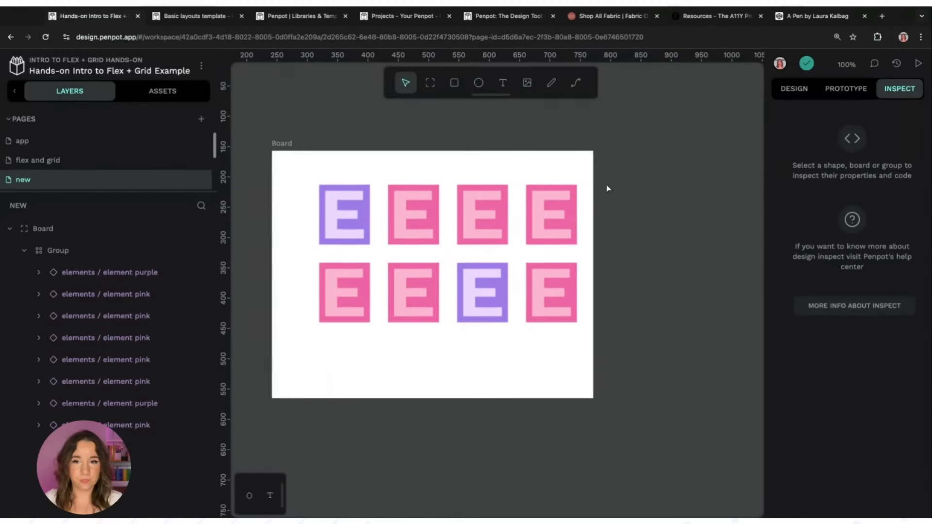
click(596, 156)
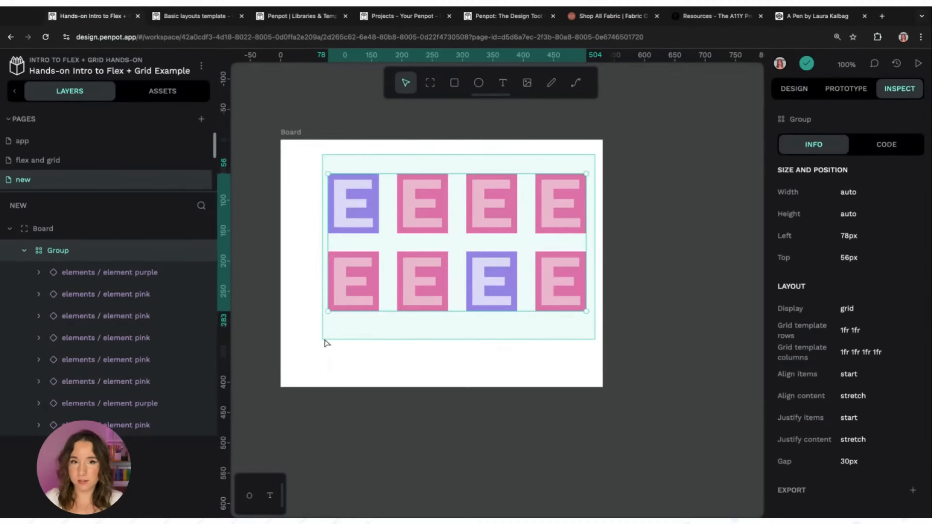
key(Delete)
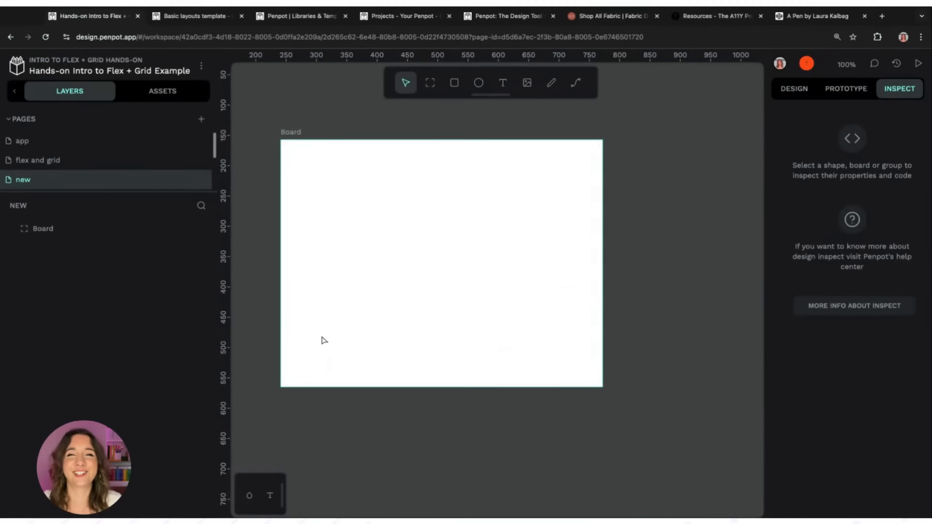
Fill the empty board with the slate 950 library color and deselect it.
click(295, 132)
click(794, 88)
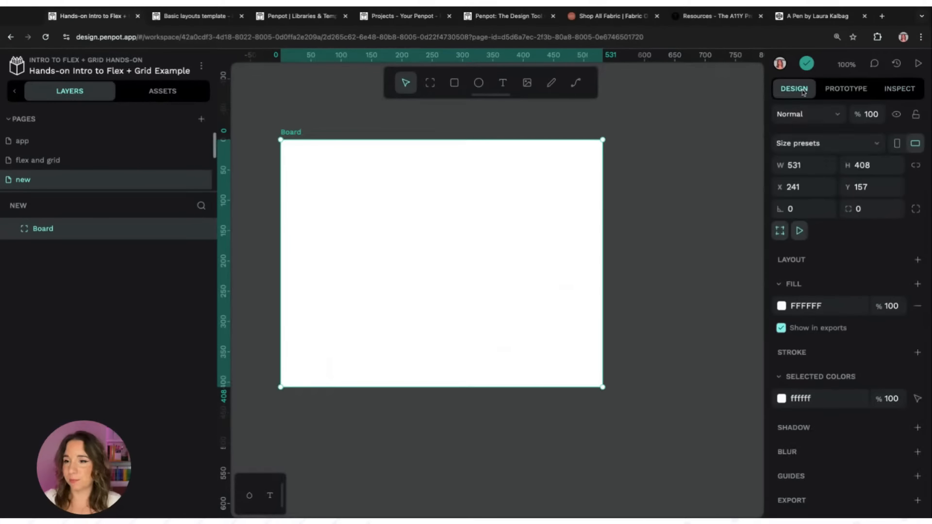
click(782, 306)
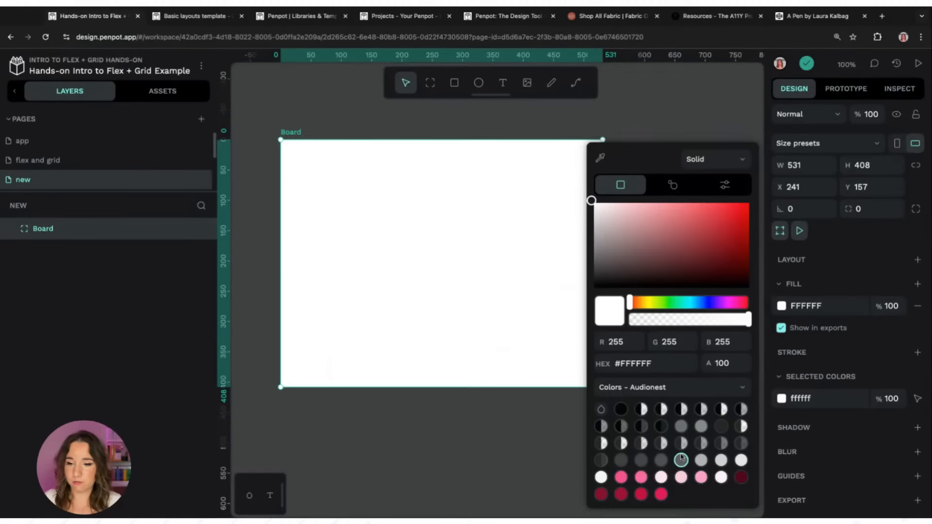
click(721, 426)
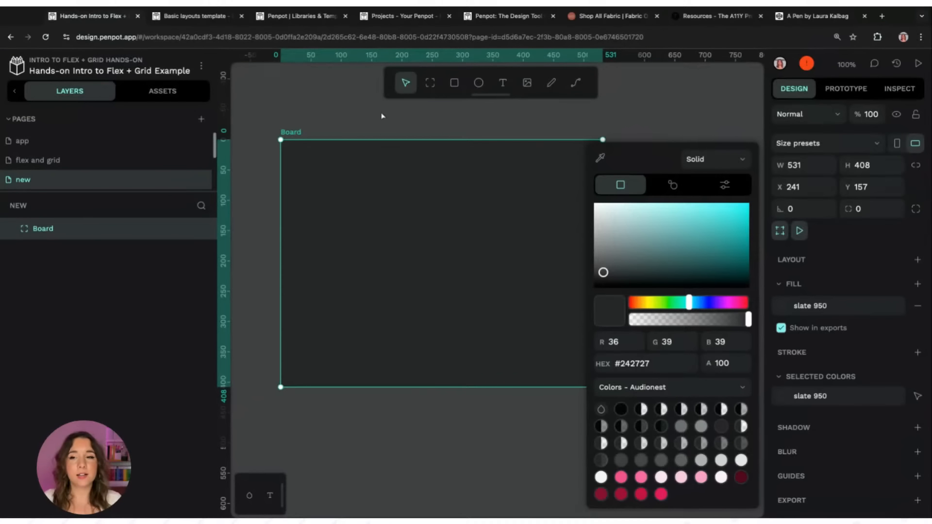
click(629, 126)
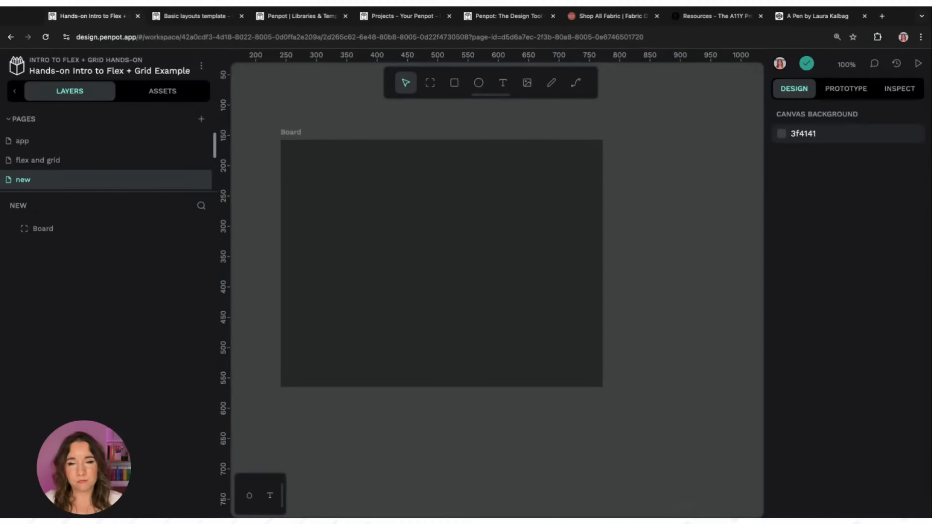
Place the "element pink" component from the local elements library on the board at about X 92, Y 48.
click(167, 93)
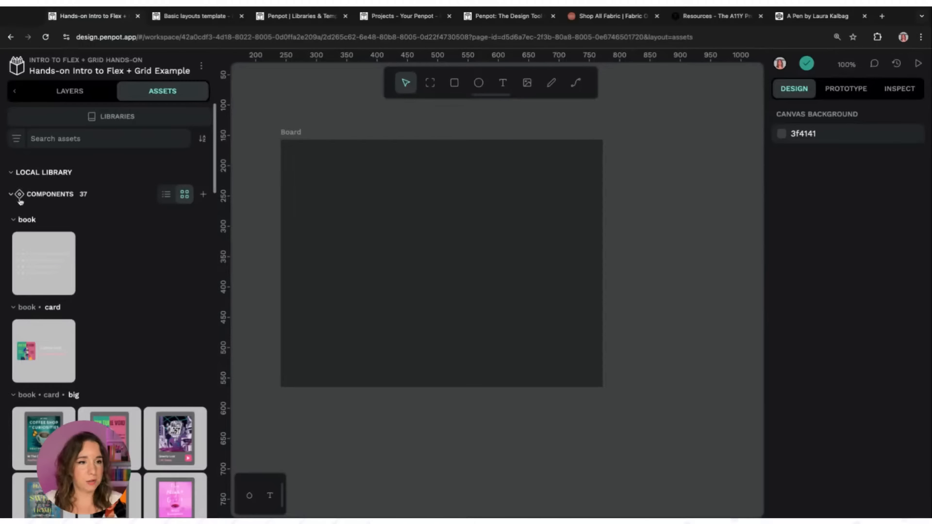
click(19, 219)
scroll(25, 291, down, 5)
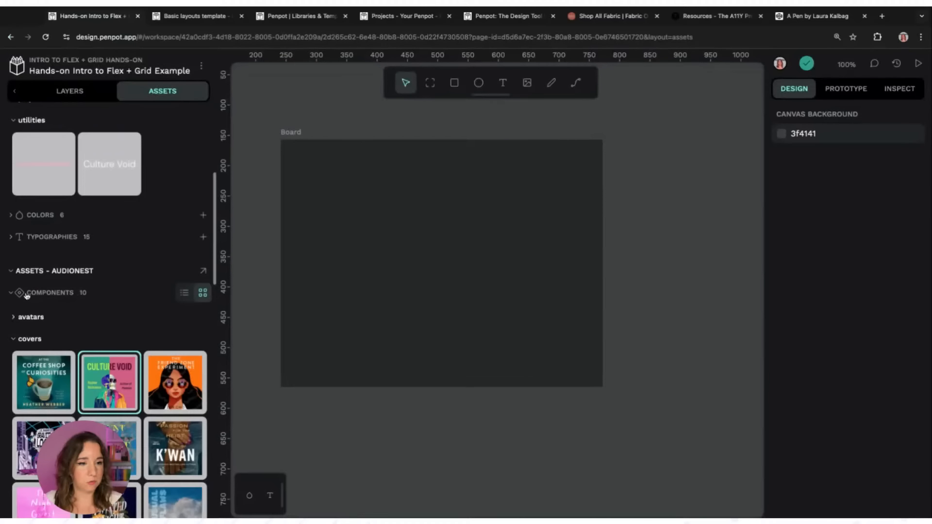
scroll(18, 194, up, 4)
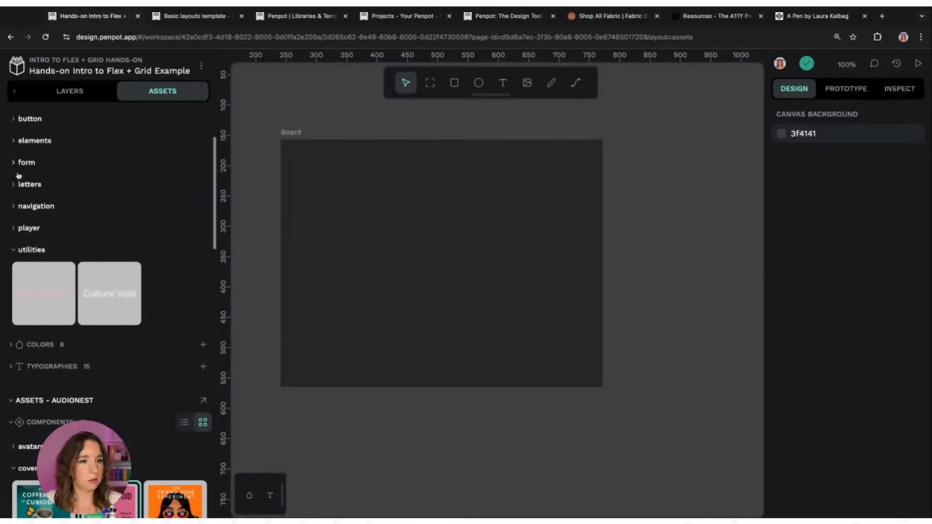
click(21, 184)
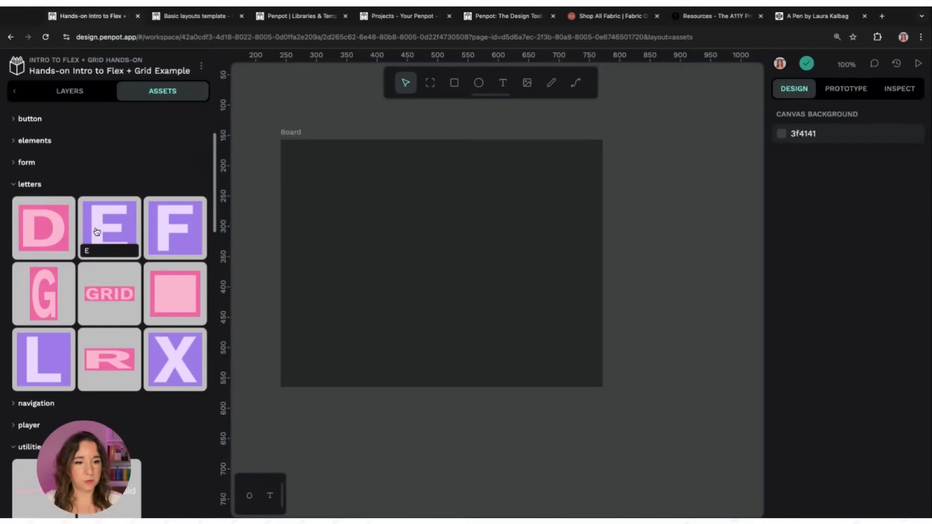
click(33, 142)
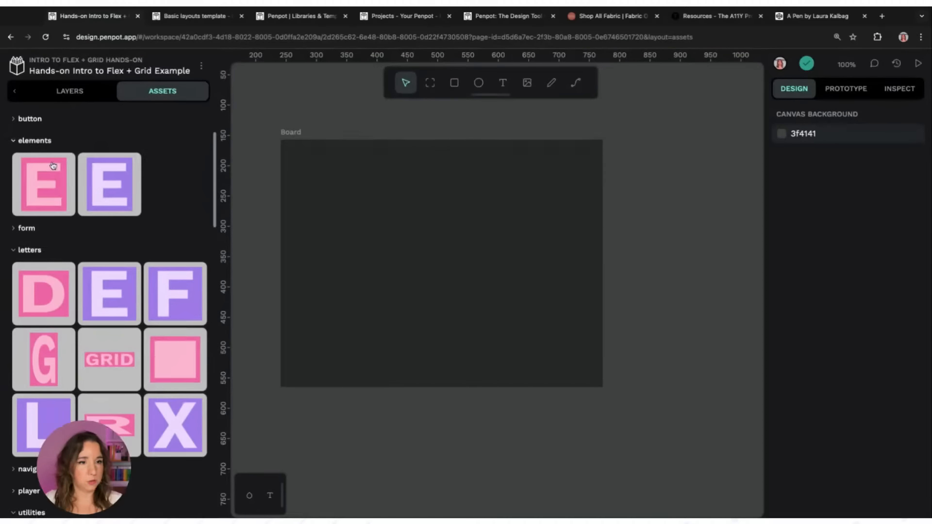
drag(53, 166, 361, 198)
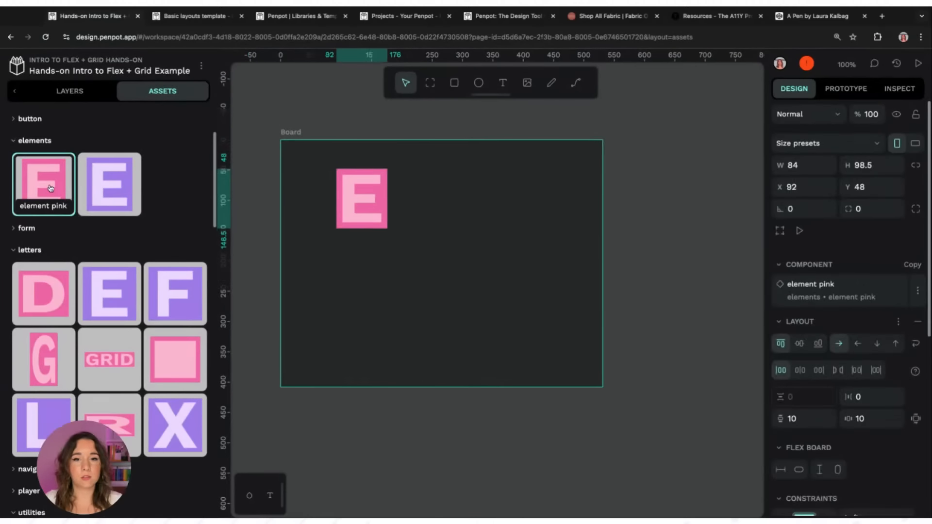
click(488, 135)
click(97, 89)
click(381, 207)
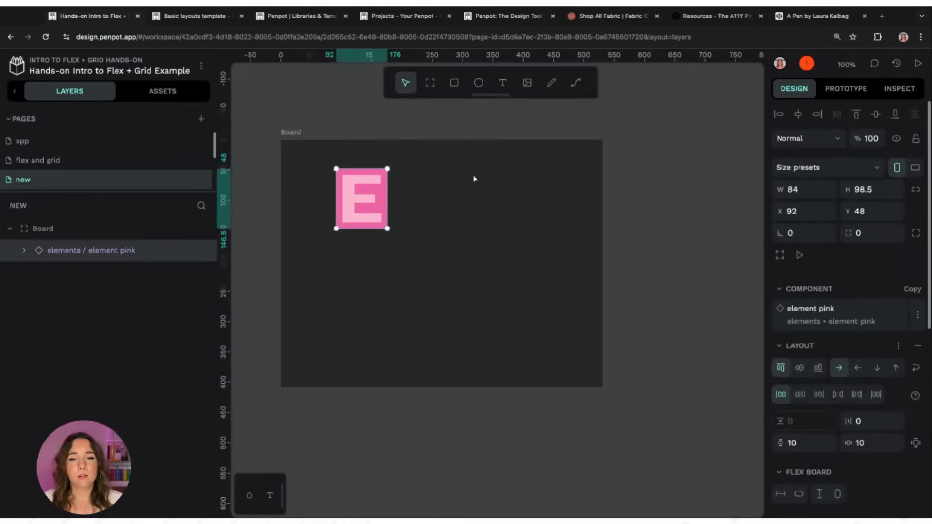
View the size presets available for the board and close them without applying one.
click(291, 133)
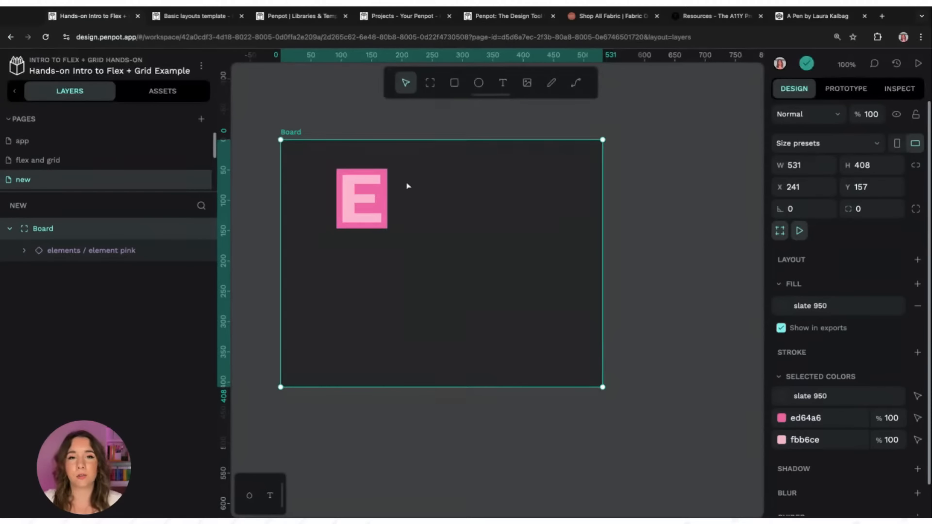
click(817, 147)
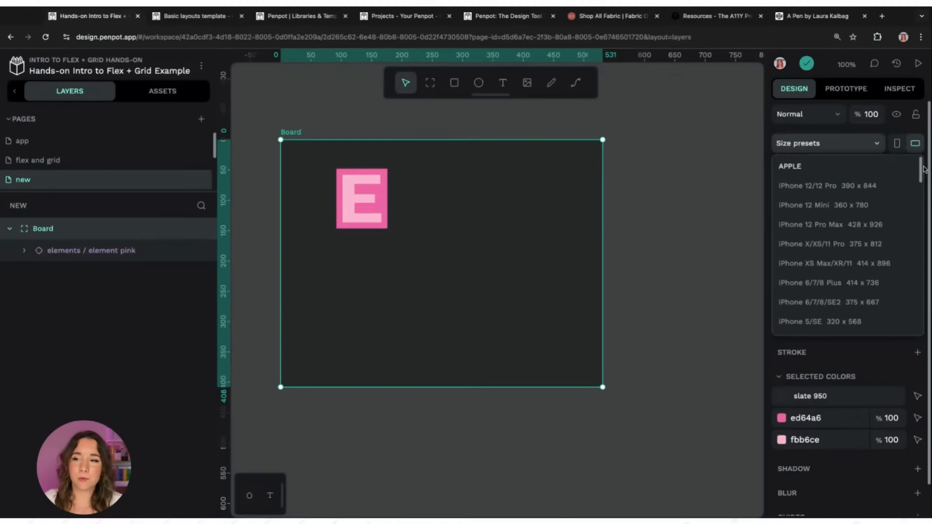
mouse_move(923, 169)
mouse_down()
mouse_move(920, 221)
mouse_move(921, 168)
mouse_up()
click(782, 129)
click(664, 115)
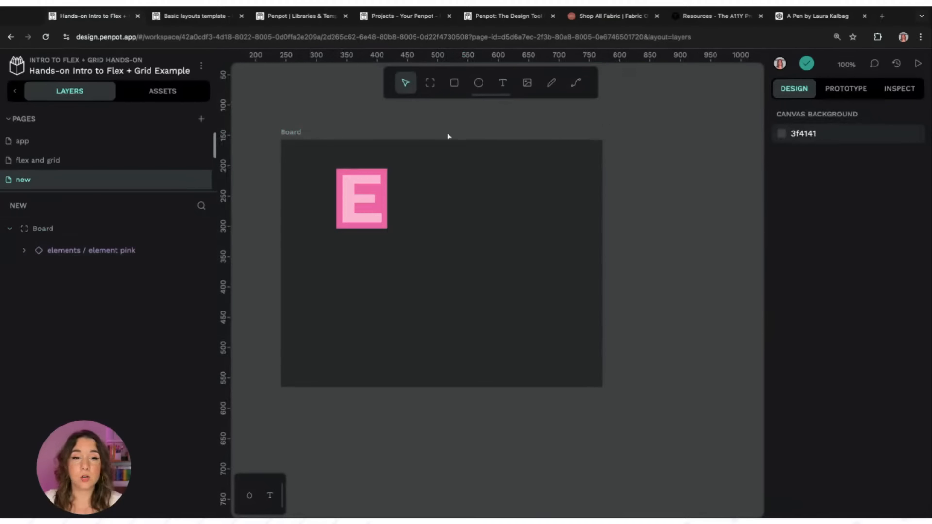
Set the board's size to 530 wide by 400 high and deselect it.
click(291, 133)
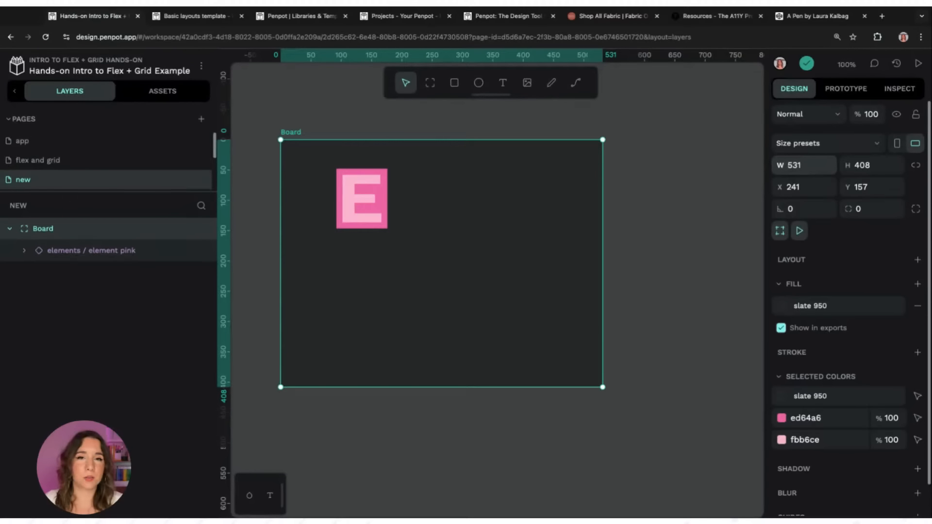
click(800, 165)
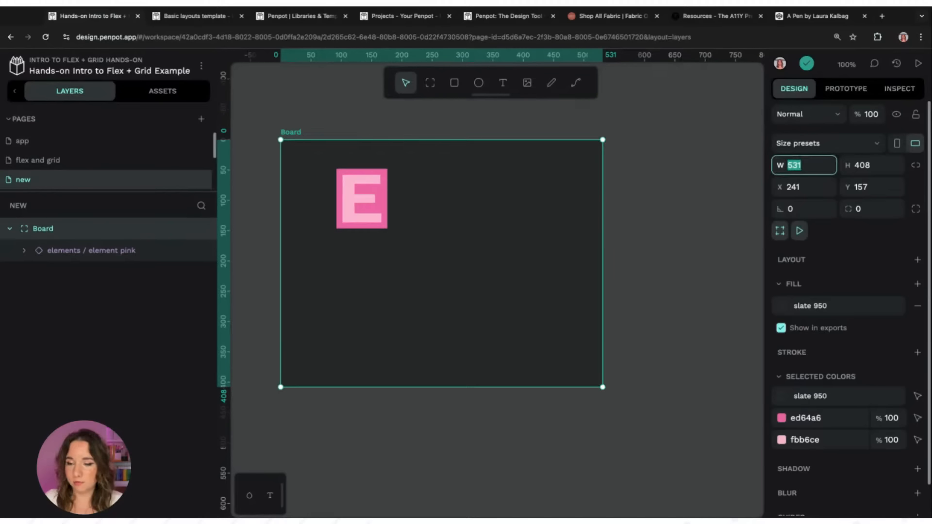
text(530)
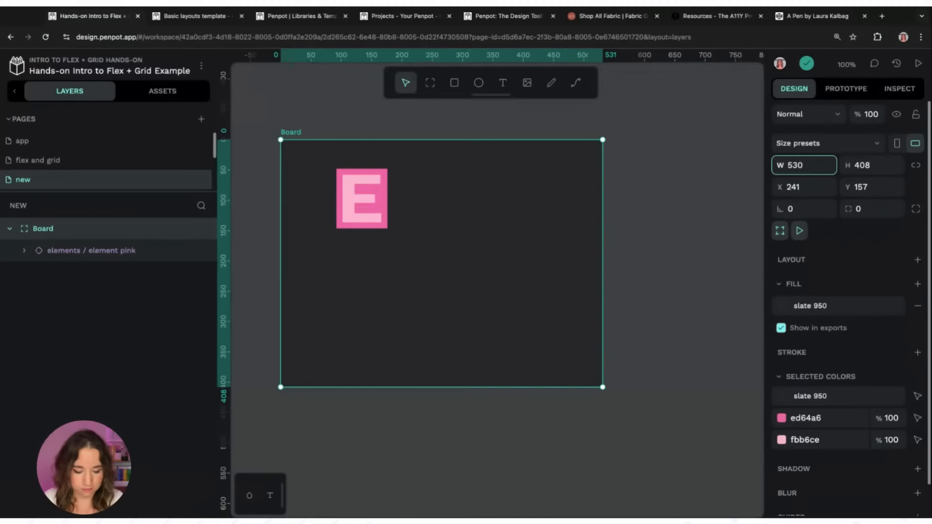
key(Tab)
text(400)
key(Return)
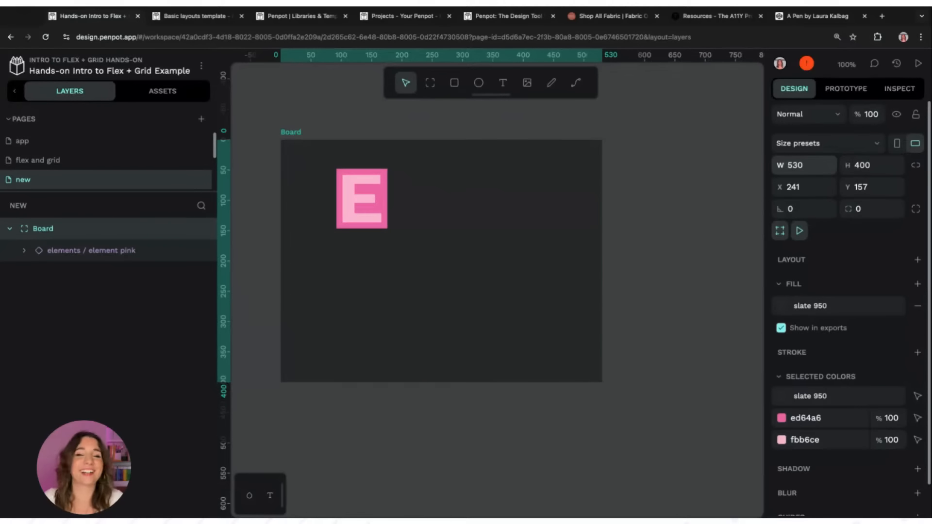
click(632, 167)
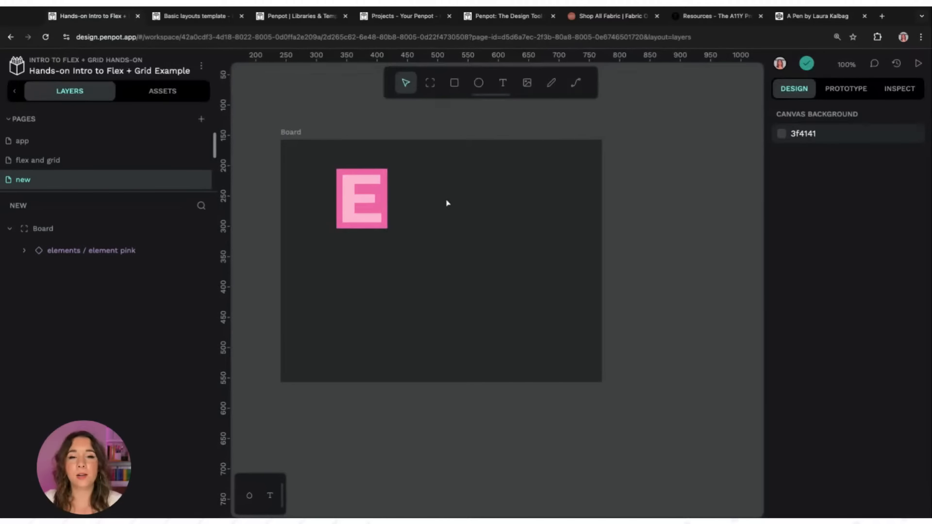
Reposition the pink element on the board, setting its position to exactly X 100, Y 100.
drag(375, 199, 415, 260)
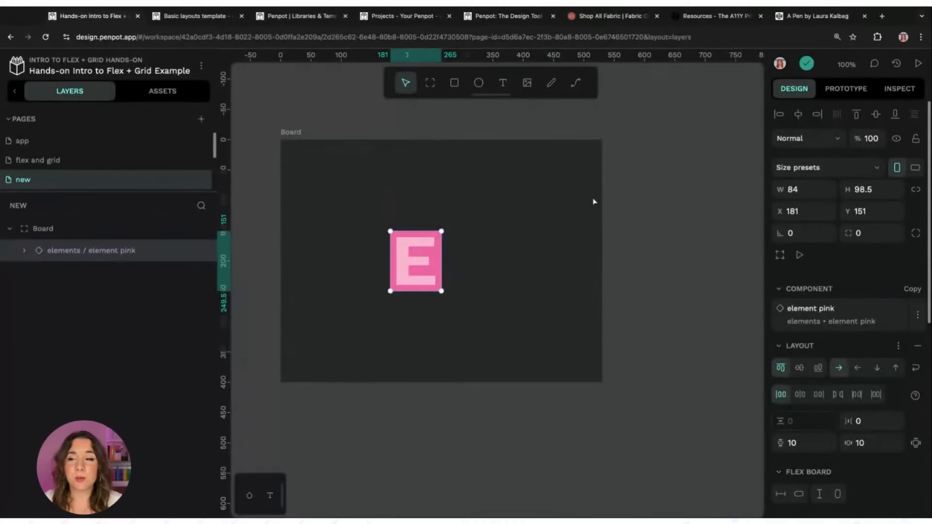
click(783, 189)
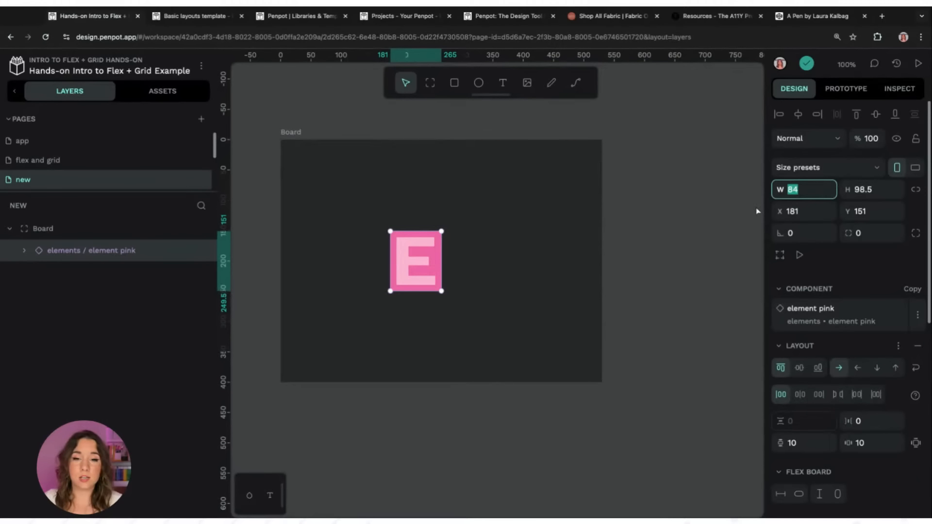
click(825, 213)
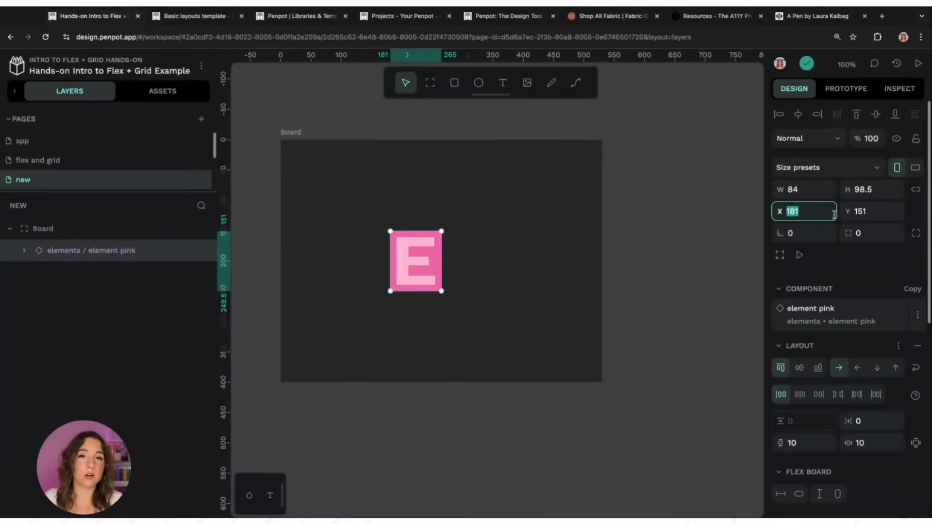
text(100)
key(Return)
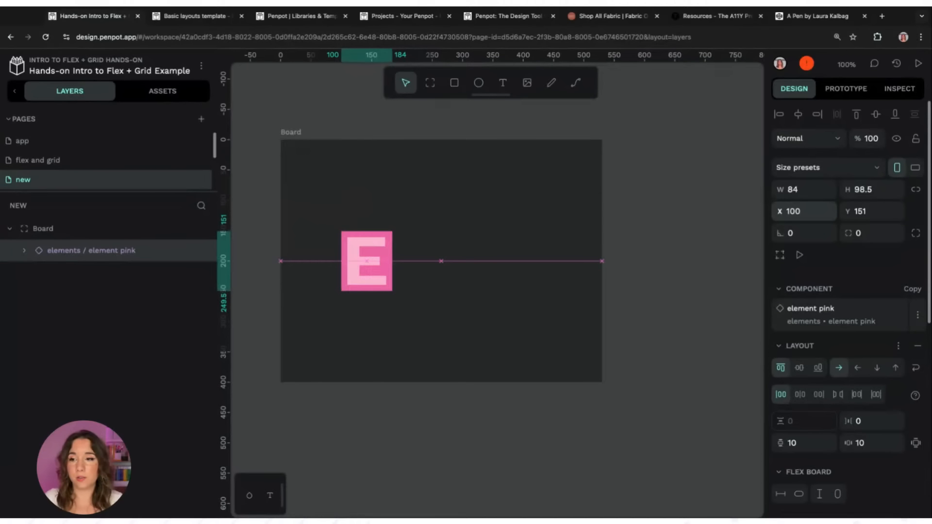
click(880, 210)
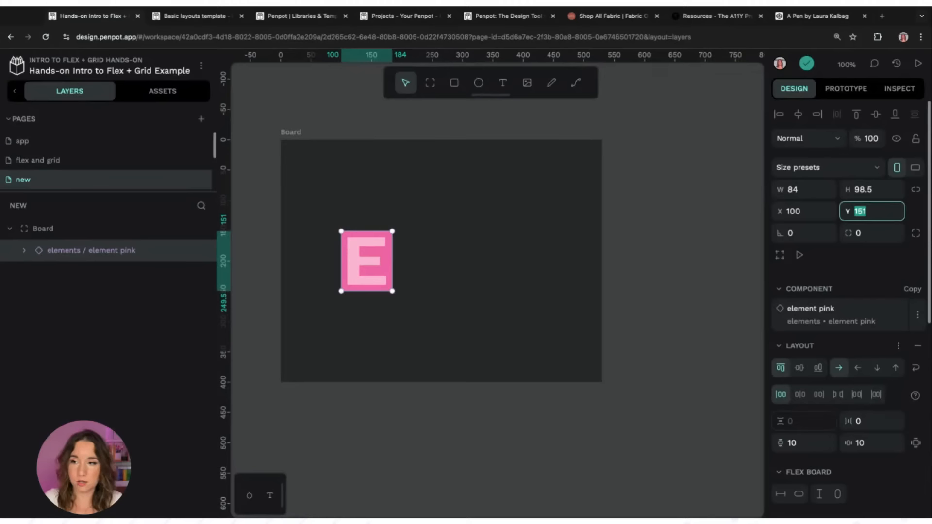
text(100)
key(Return)
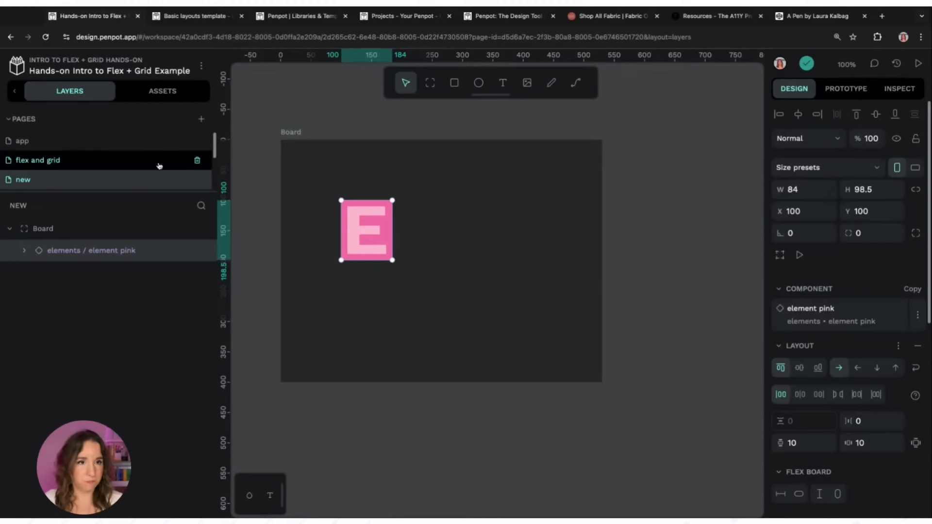
Place the "element purple" component from the library beside the pink one at about X 223, Y 102 and deselect it.
click(155, 94)
drag(108, 298, 440, 226)
click(70, 94)
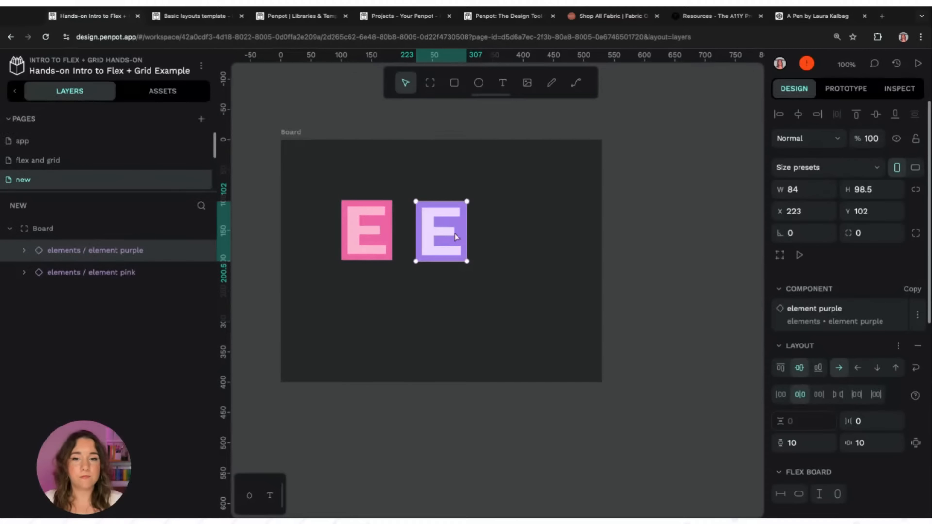
click(474, 243)
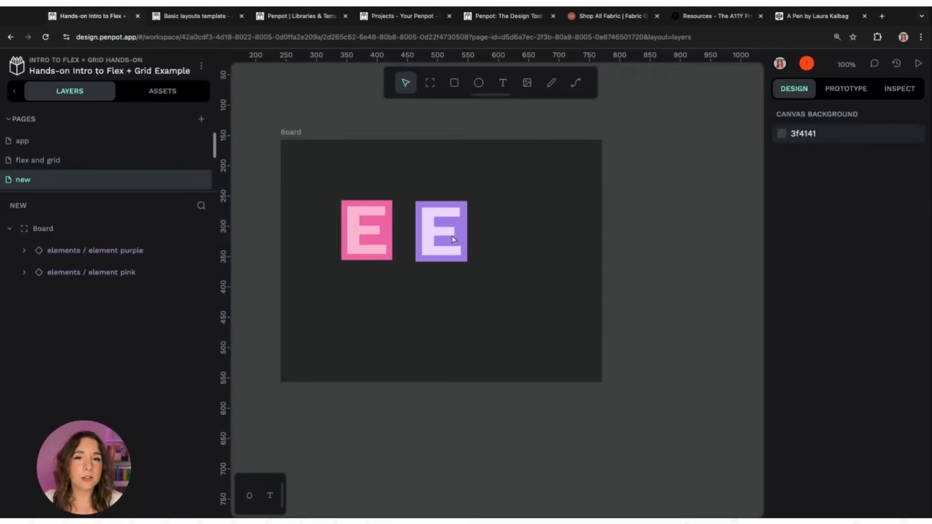
Offset the purple element to about Y 131 and align both elements by their top edges and horizontal centers.
drag(453, 239, 477, 259)
drag(552, 176, 318, 319)
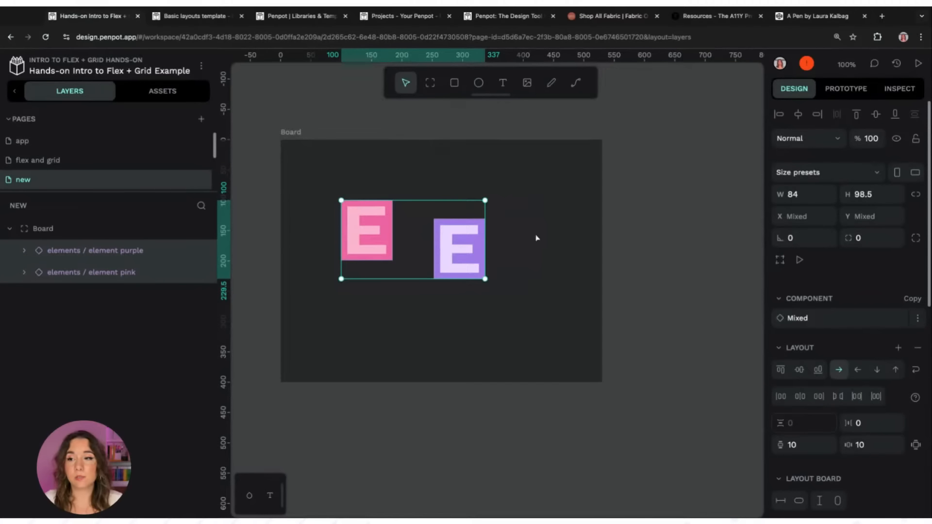
click(856, 115)
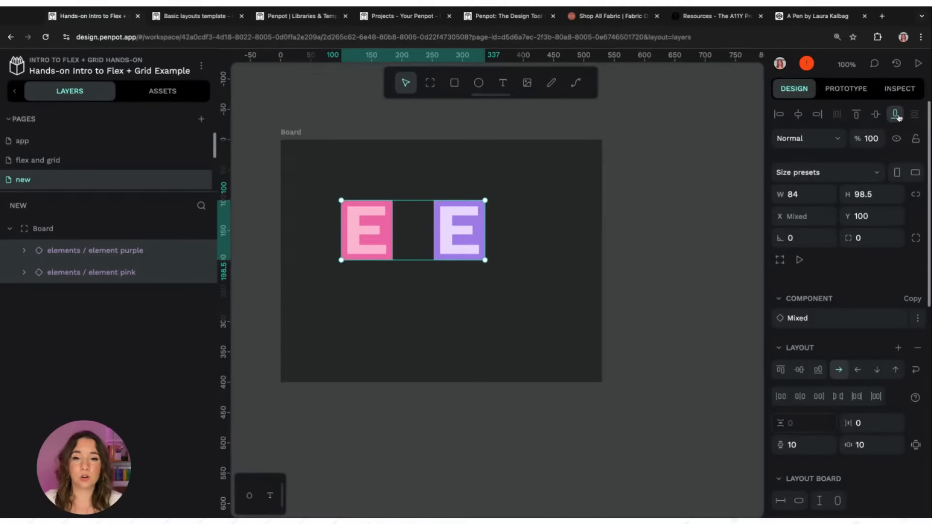
click(798, 115)
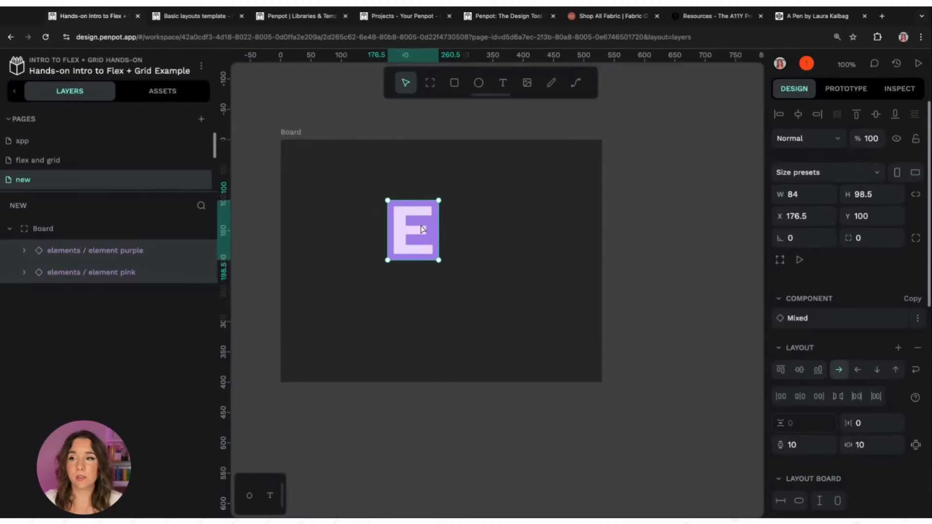
Separate the overlapping elements with a duplicate of the purple one in the row, and distribute all three with equal horizontal spacing.
drag(421, 229, 504, 226)
click(469, 220)
key(super+d)
drag(580, 155, 324, 254)
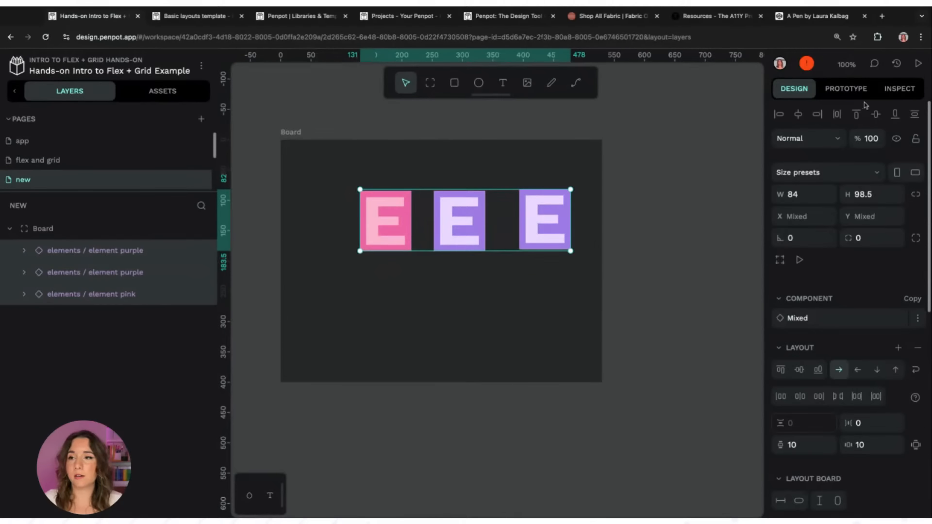
click(836, 114)
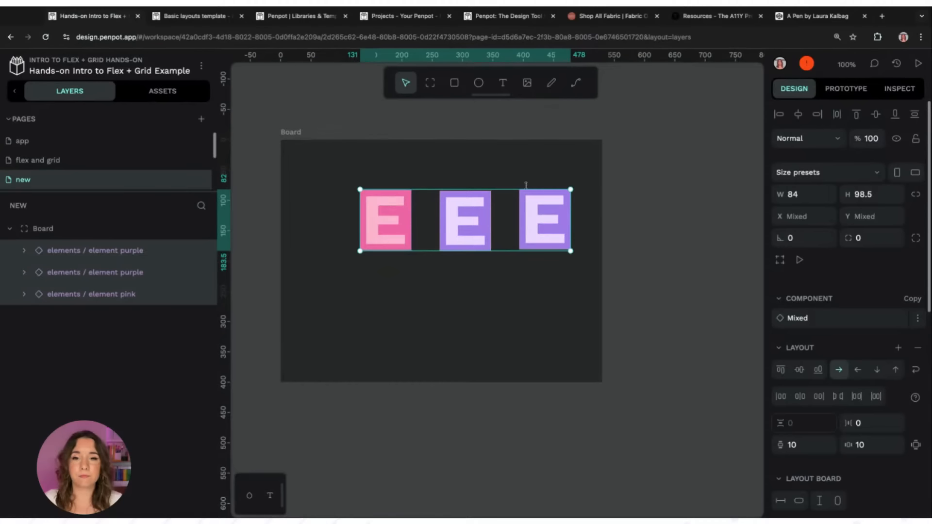
Group the three element components and position the group on the board at about X 100, Y 96.
click(487, 167)
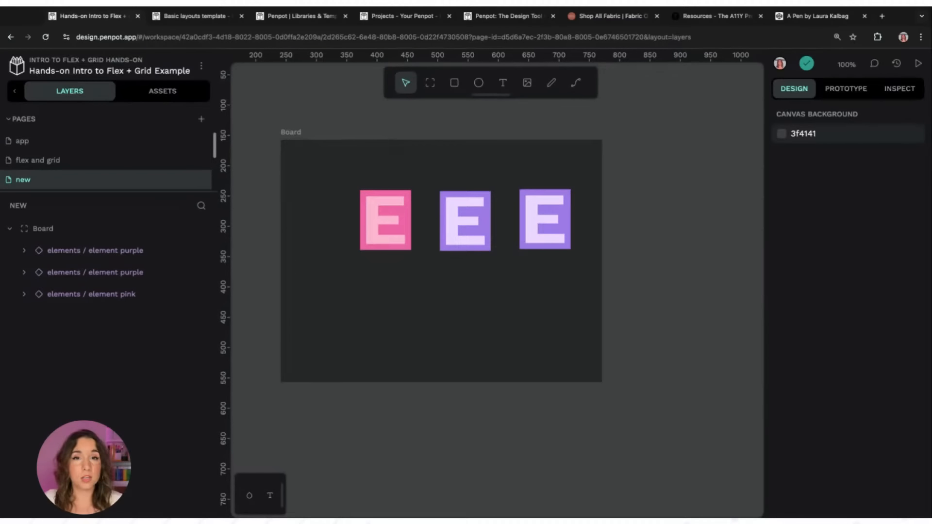
drag(569, 162, 396, 263)
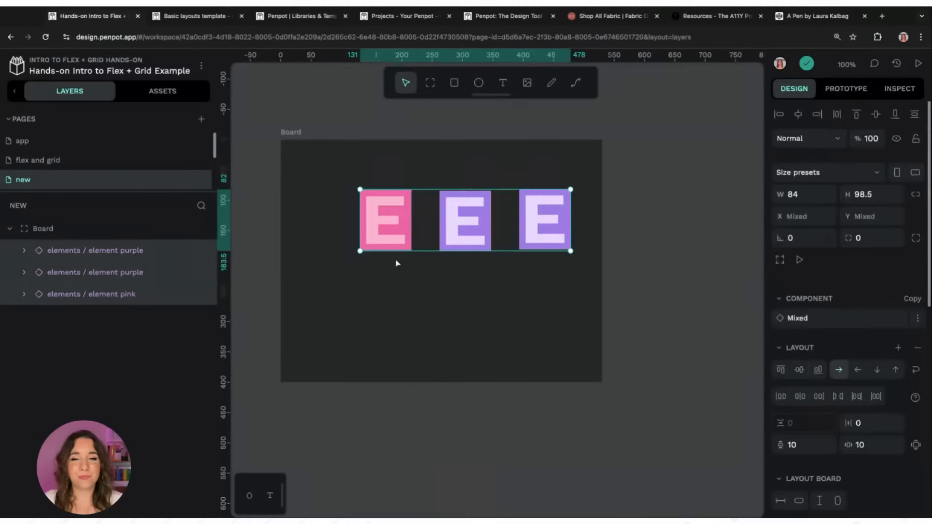
drag(510, 219, 477, 221)
click(550, 207)
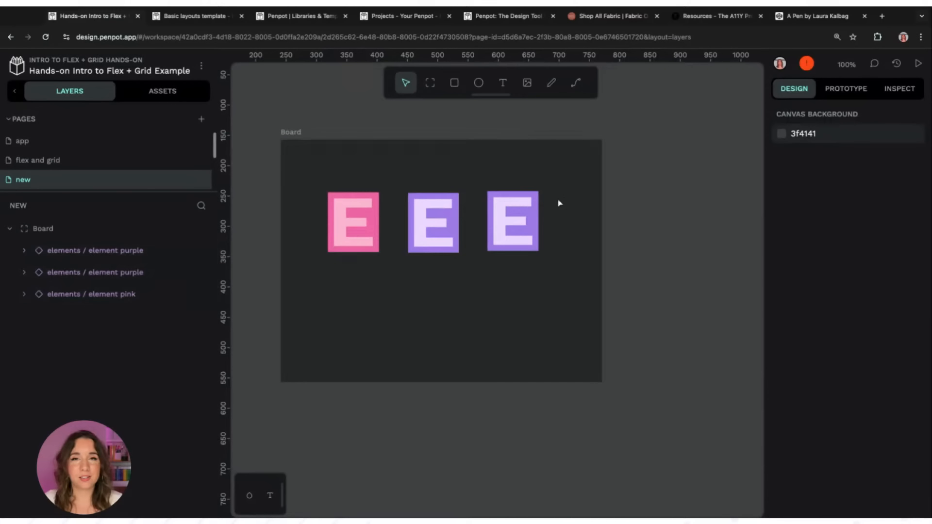
drag(570, 173, 339, 277)
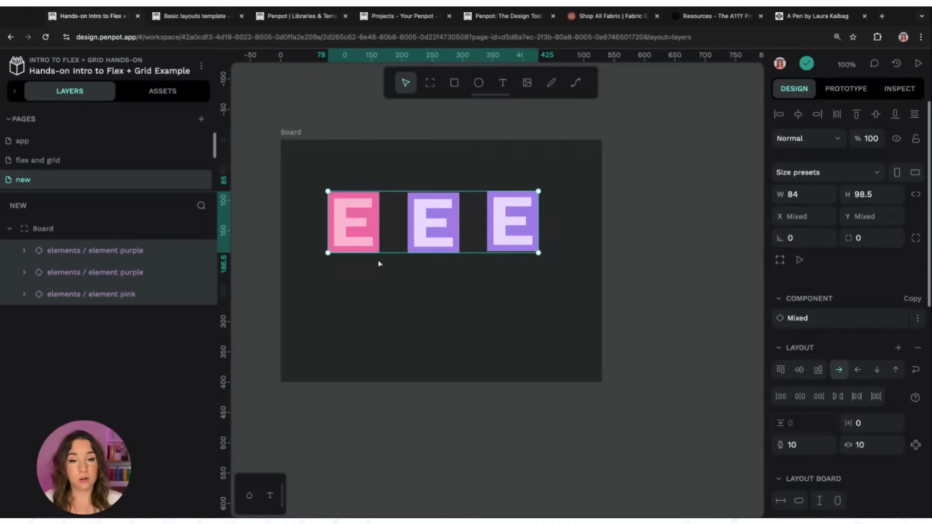
right_click(360, 232)
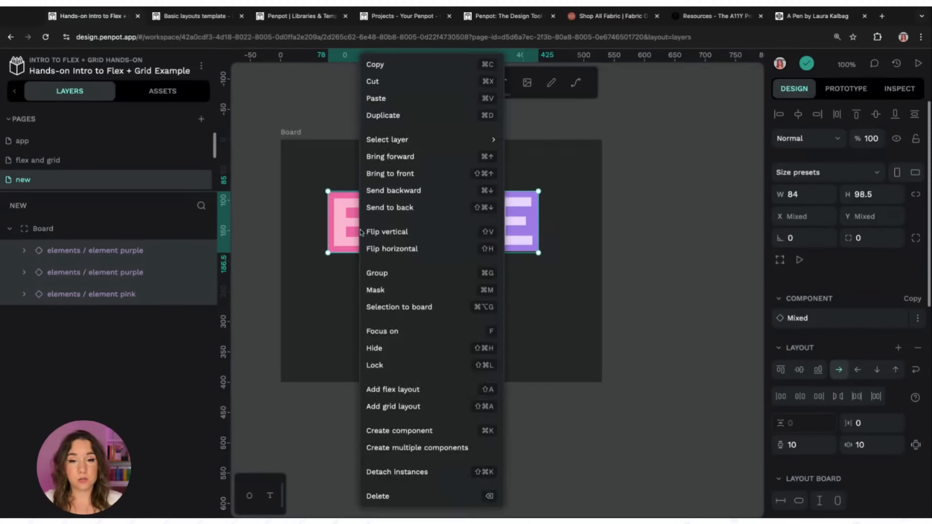
click(393, 275)
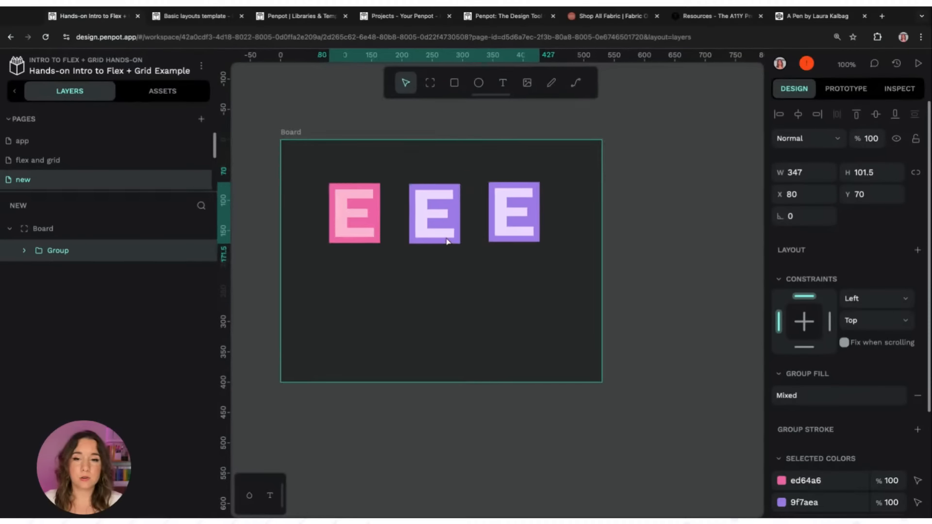
drag(447, 241, 456, 278)
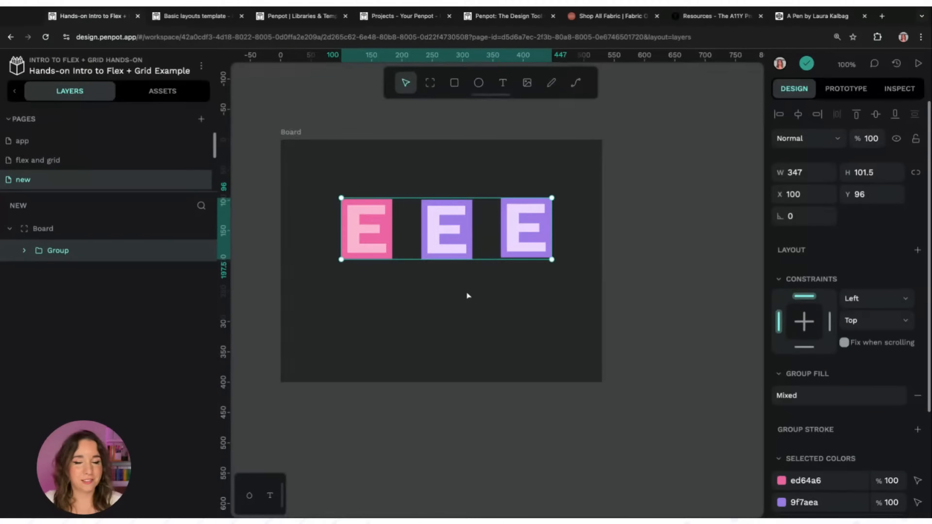
click(437, 343)
Duplicate the pink element inside the group and spread the elements unevenly, with one pink copy at about X 126, Y 120.
click(450, 250)
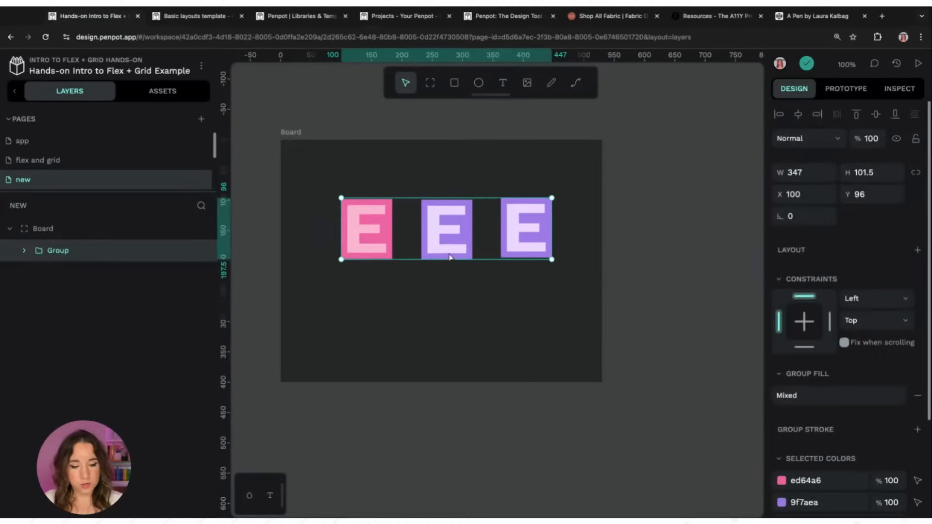
double_click(447, 245)
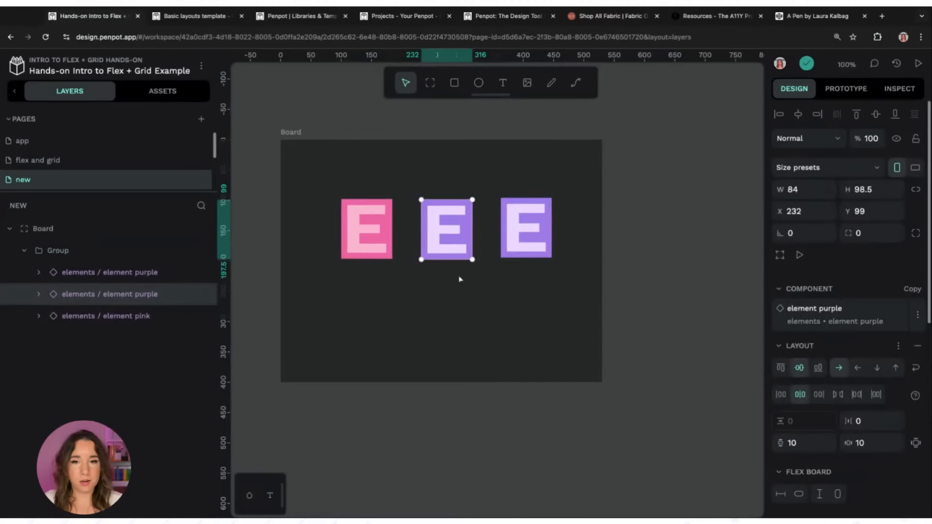
click(517, 224)
click(381, 232)
key(ctrl+d)
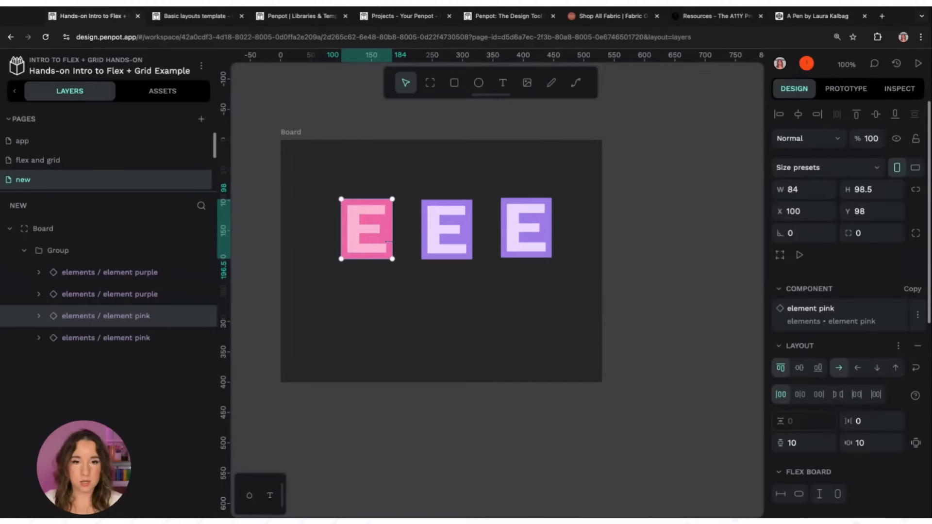
mouse_move(380, 232)
mouse_down()
mouse_move(357, 231)
mouse_move(383, 226)
mouse_move(447, 241)
mouse_move(387, 245)
mouse_up()
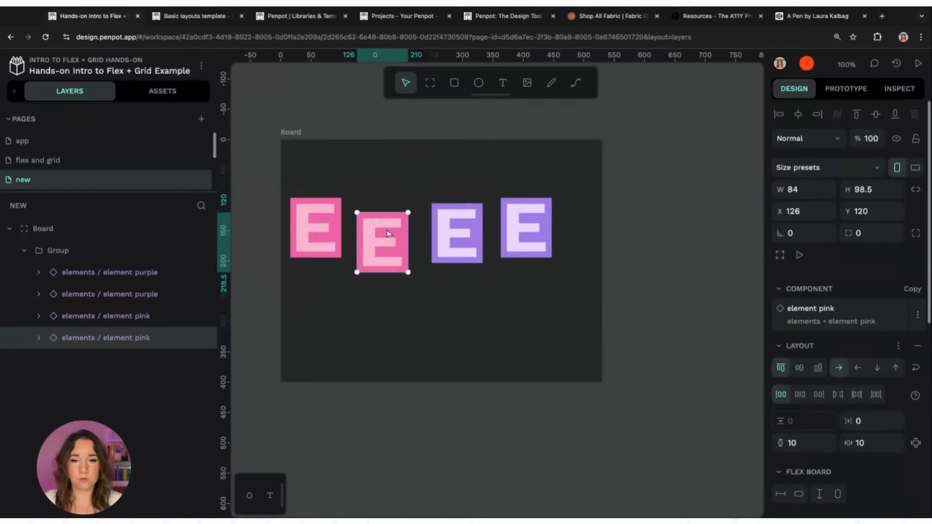
click(527, 162)
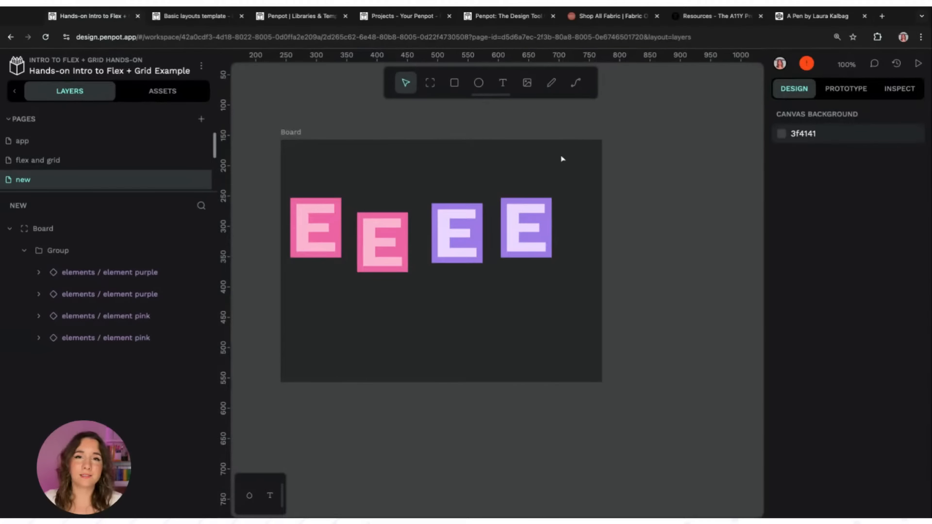
Apply a flex layout to the group of four elements and expand the group in the layer list.
drag(578, 165, 369, 273)
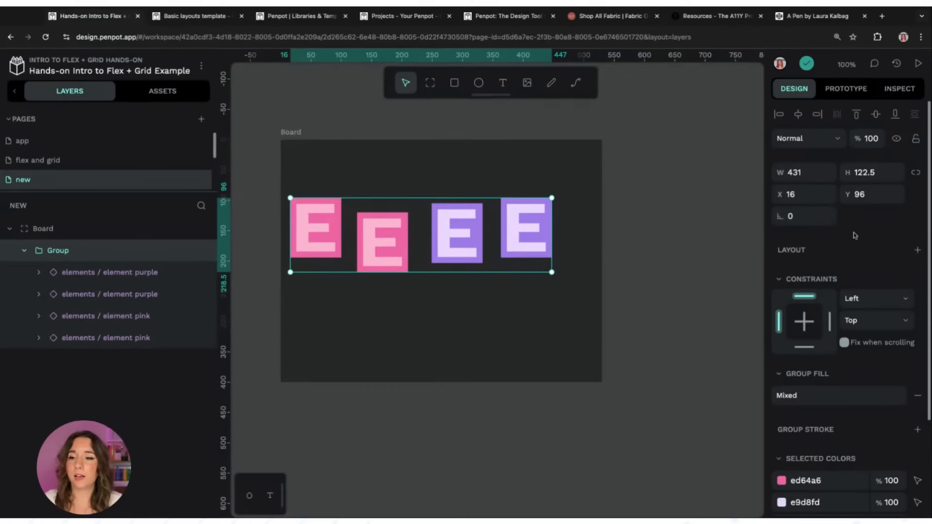
click(918, 251)
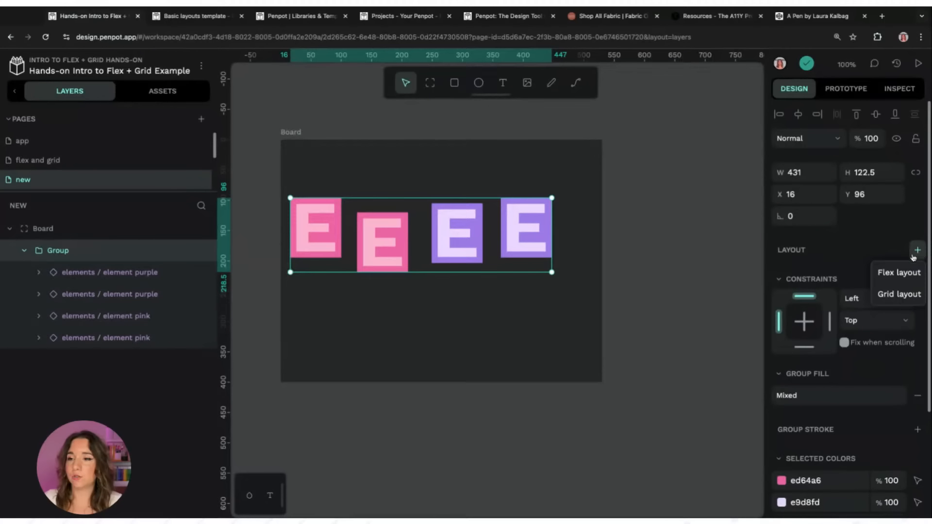
click(902, 273)
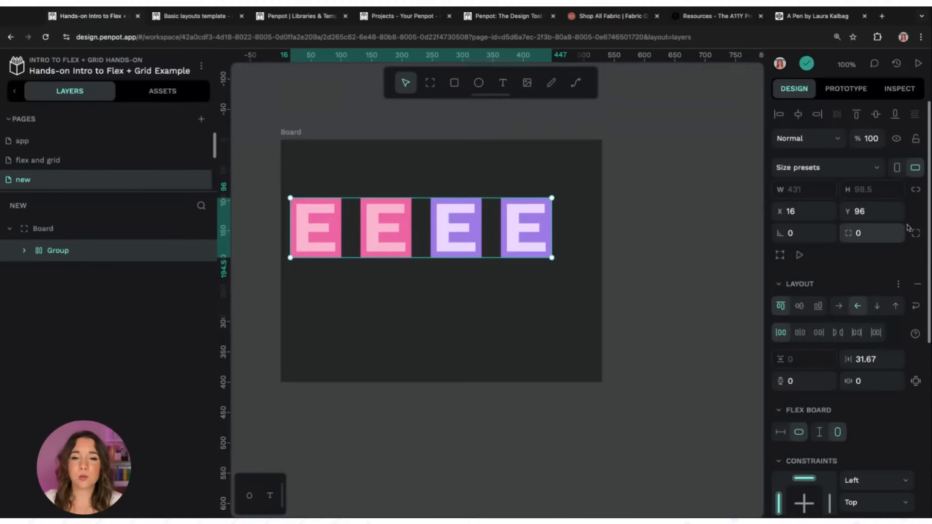
drag(928, 199, 928, 219)
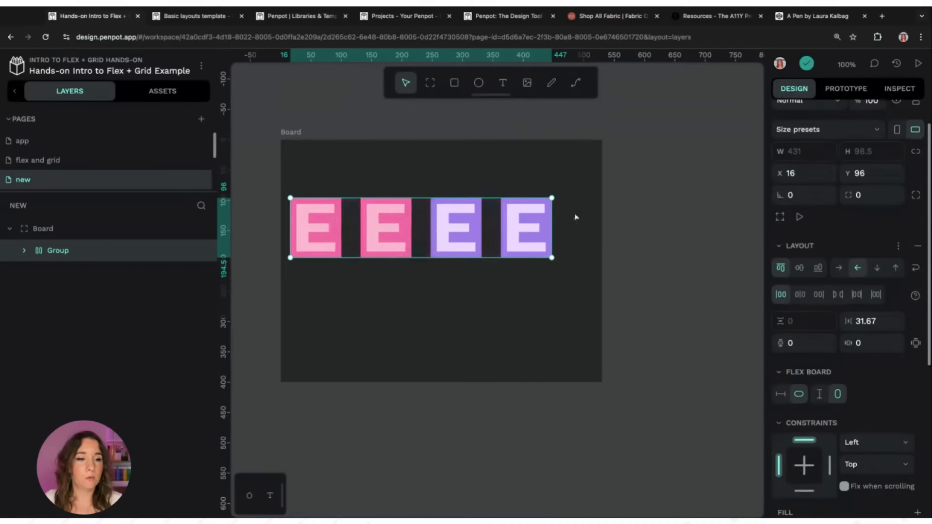
click(26, 250)
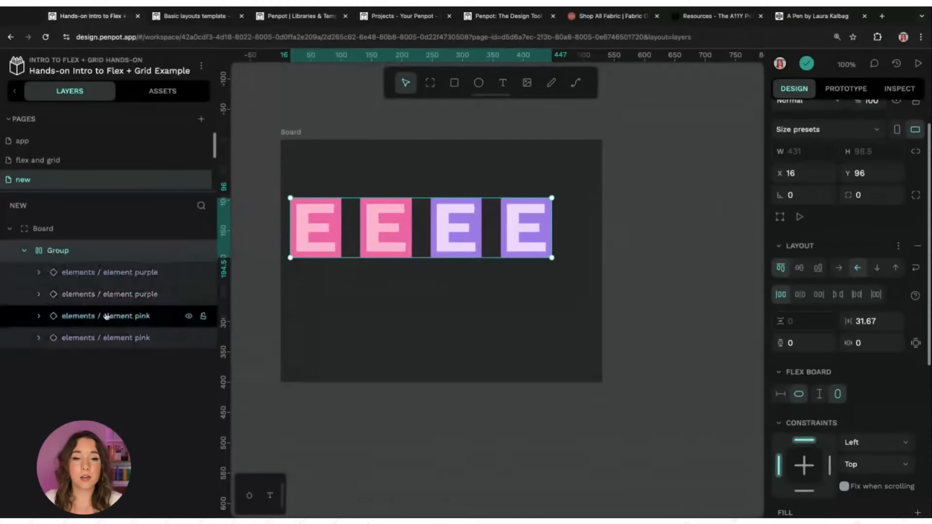
Examine how each purple and pink element layer in the group matches its position in the row.
click(100, 272)
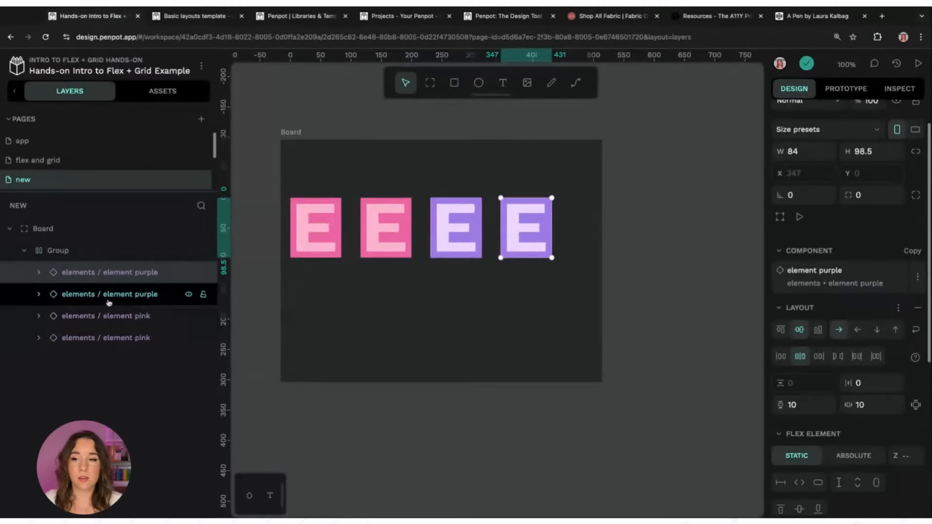
click(138, 294)
click(121, 273)
click(125, 294)
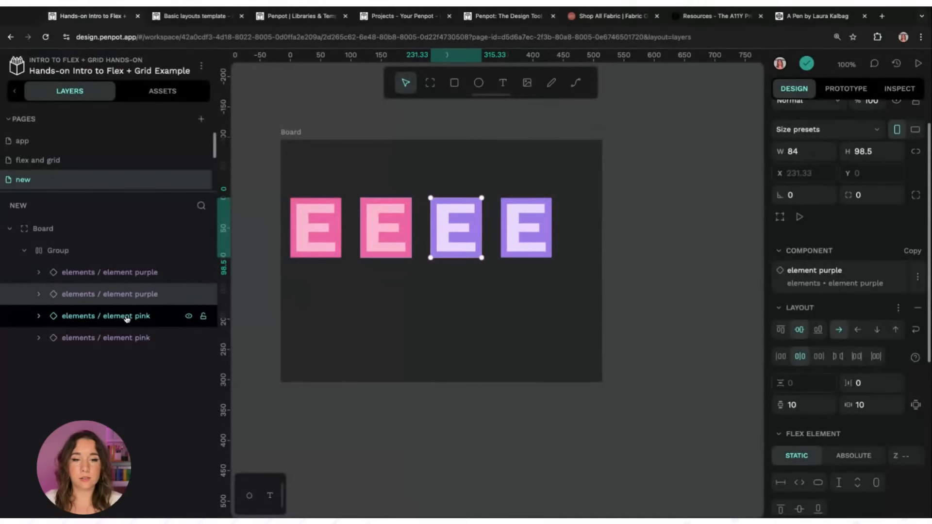
click(126, 316)
click(129, 338)
click(127, 269)
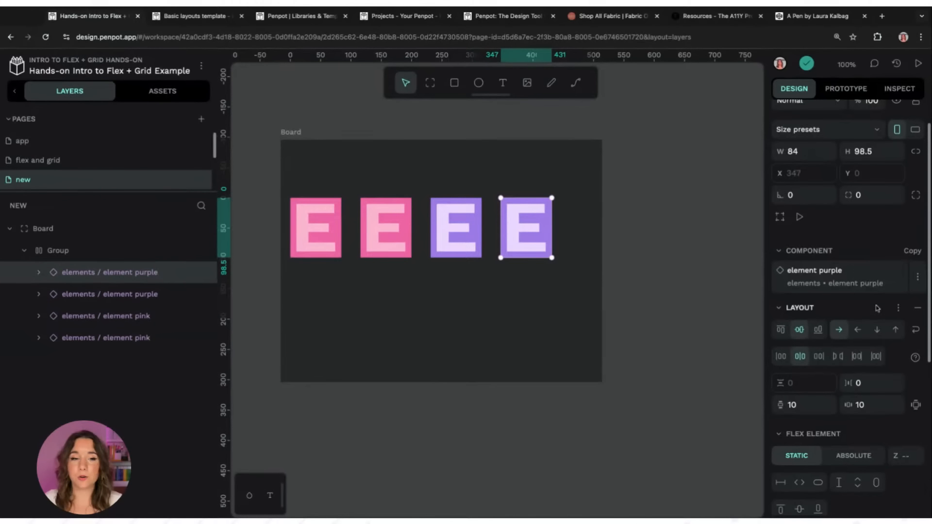
Set the flex group's column gap to 30.
click(117, 251)
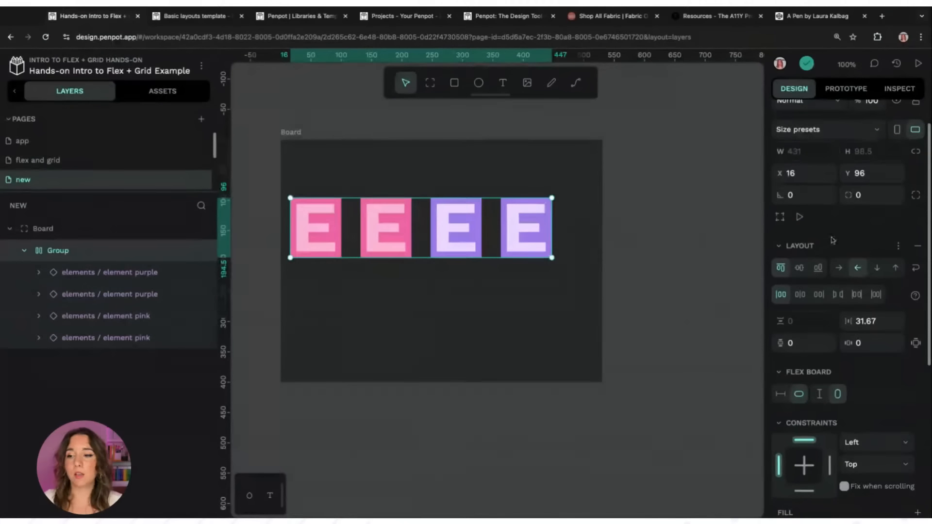
click(880, 327)
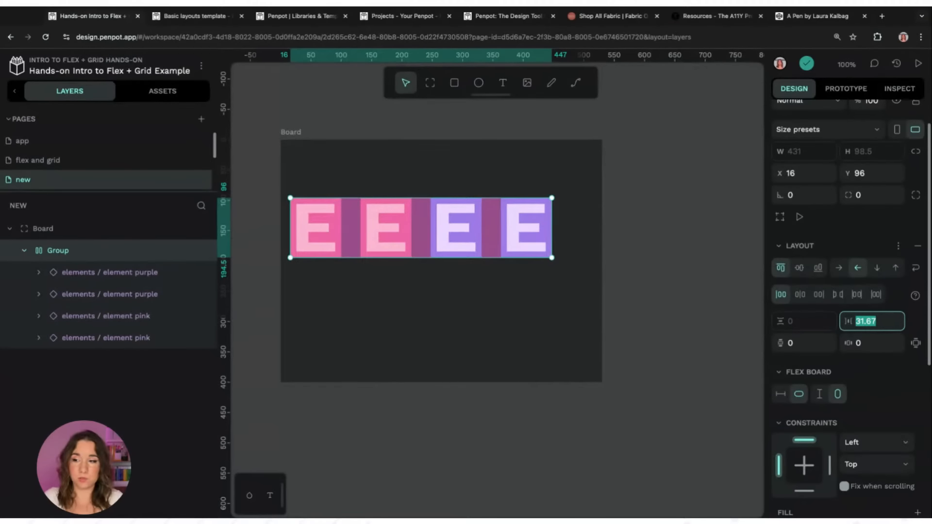
text(30)
key(Return)
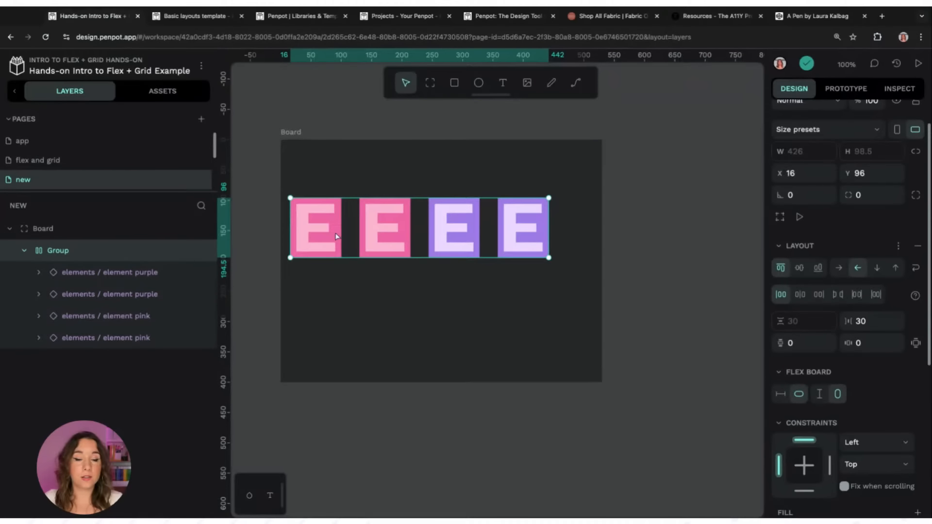
Rename the group containing the four elements as "flex".
click(323, 116)
click(76, 252)
double_click(71, 250)
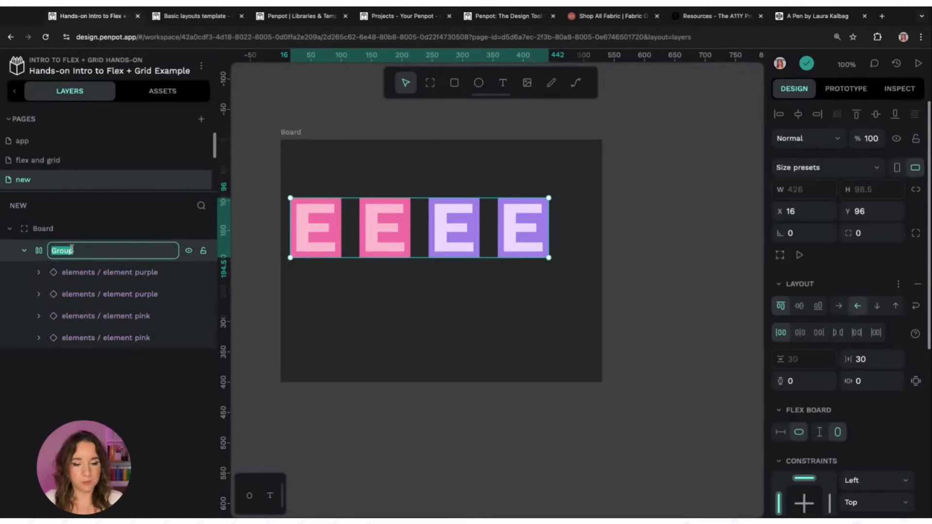
text(flex)
key(Return)
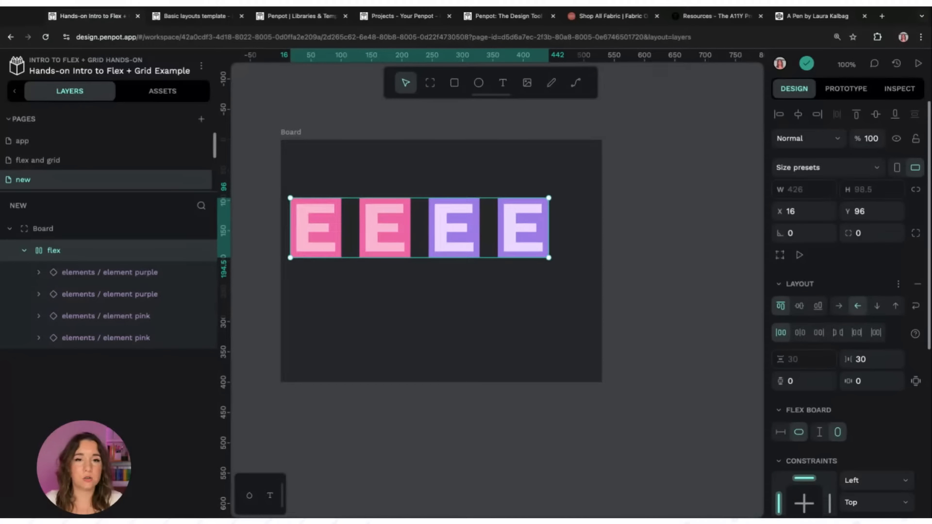
Rename the outer board holding the flex group as "flex".
click(62, 239)
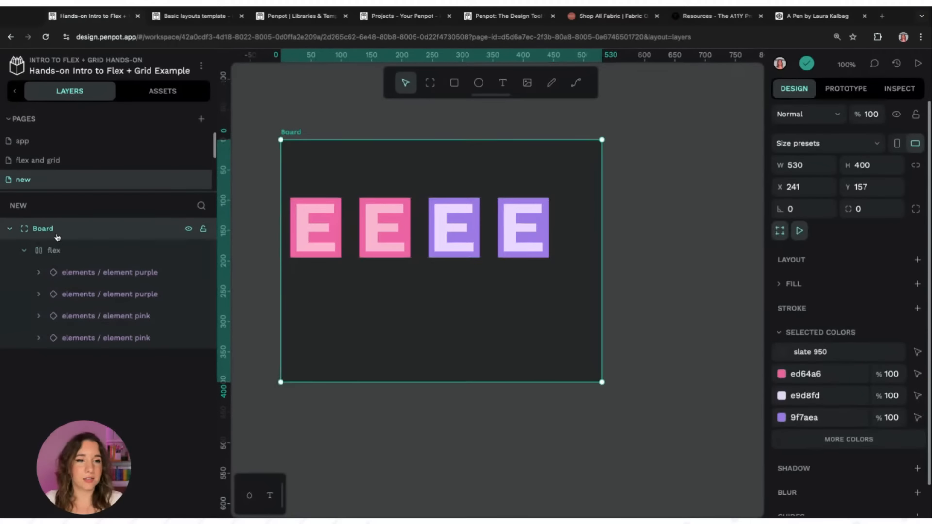
double_click(49, 235)
text(flex)
key(Return)
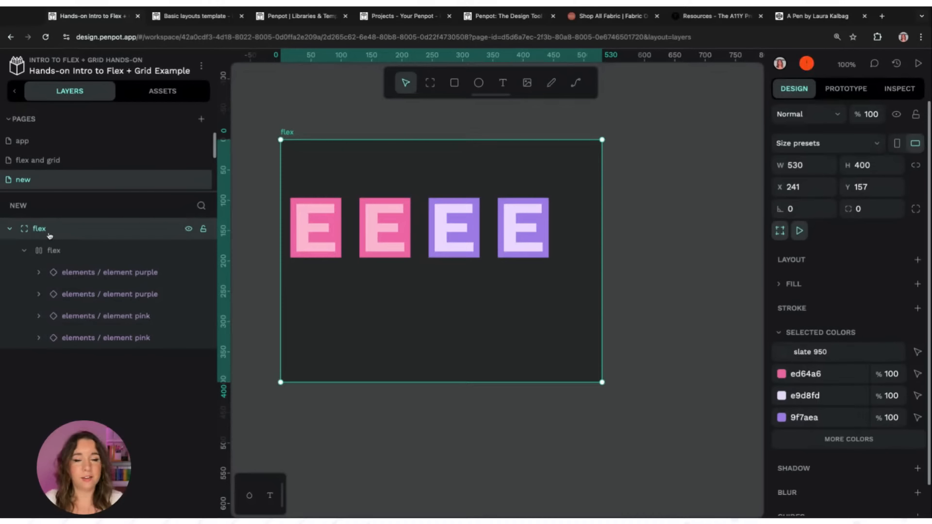
click(332, 103)
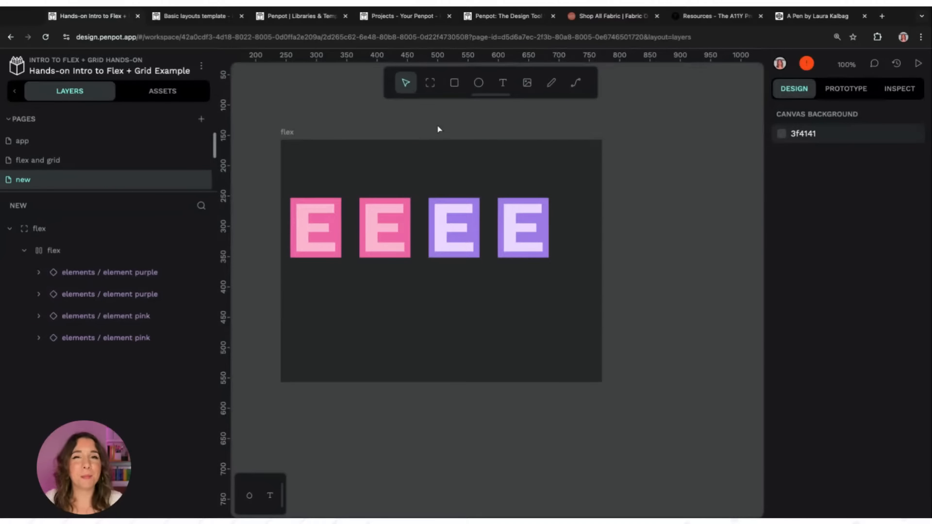
Duplicate the outer flex board and rename the copy as "grid".
click(290, 132)
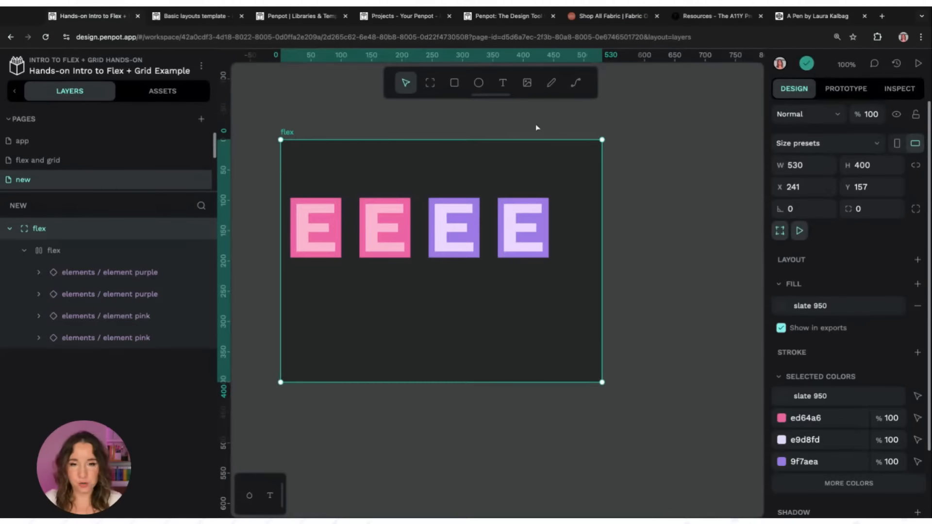
key(ctrl+d)
click(686, 115)
scroll(684, 112, right, 10)
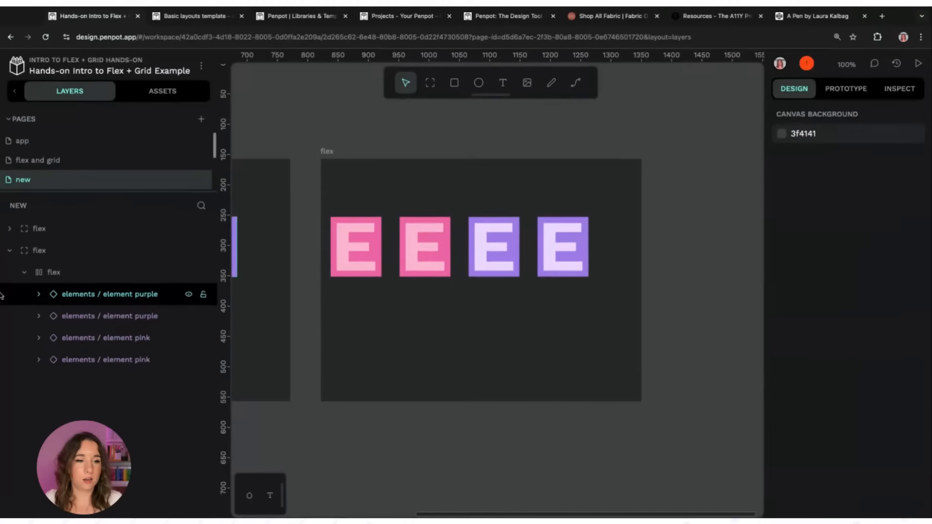
click(325, 151)
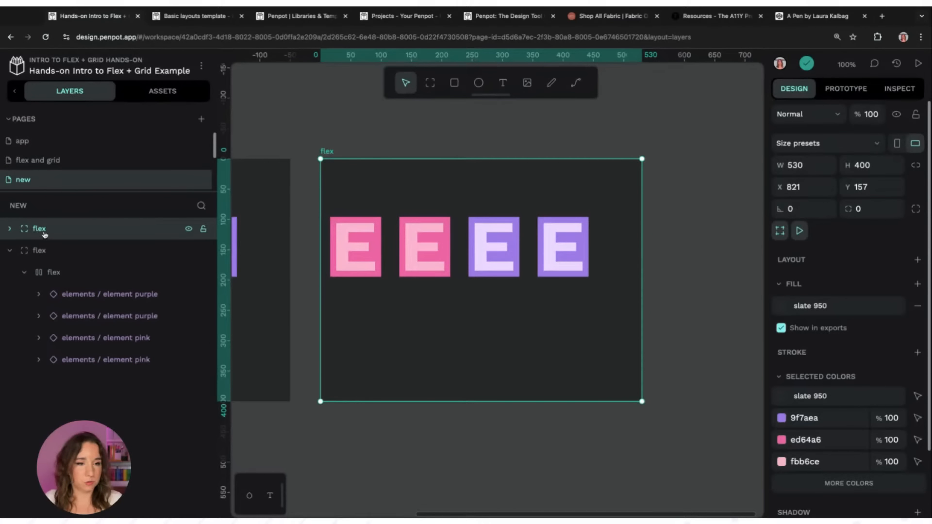
double_click(39, 229)
text(grid)
key(Return)
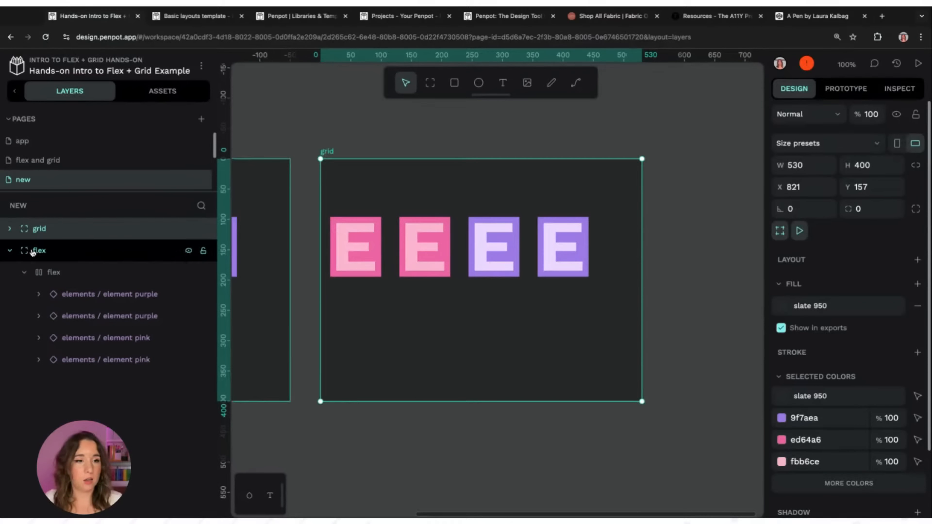
Expand the grid board's layers and rename its inner flex group as "grid".
click(9, 228)
click(53, 251)
double_click(53, 250)
text(fe)
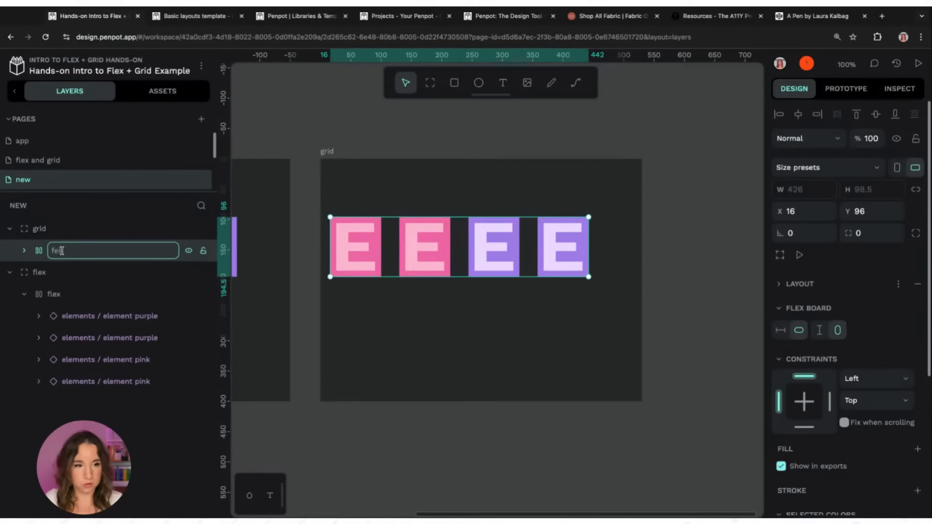
key(BackSpace)
key(BackSpace)
text(gr)
key(BackSpace)
key(BackSpace)
text(gr)
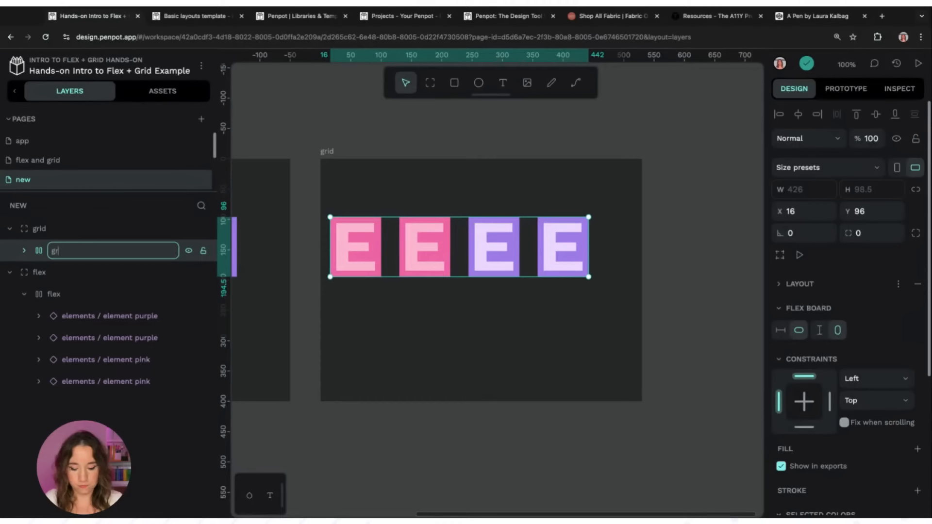
text(id)
key(Return)
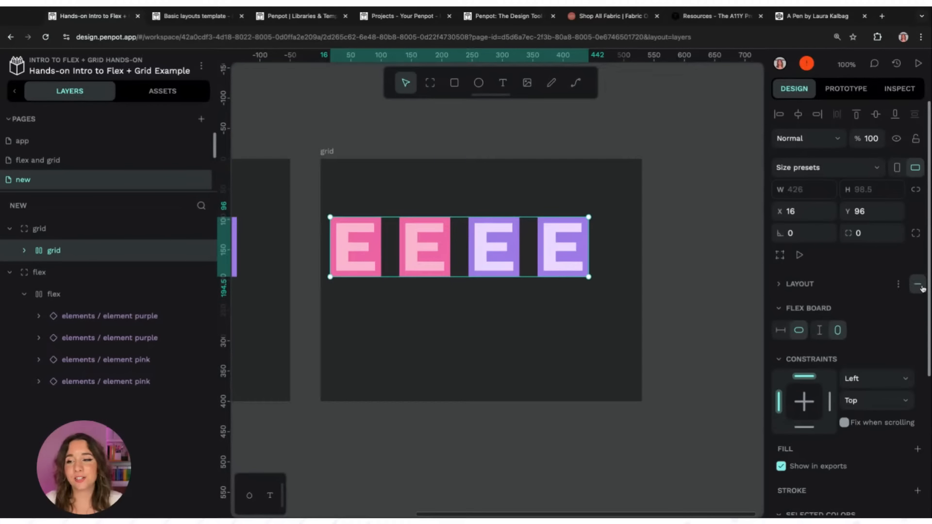
Remove the flex layout from the inner grid group.
click(780, 285)
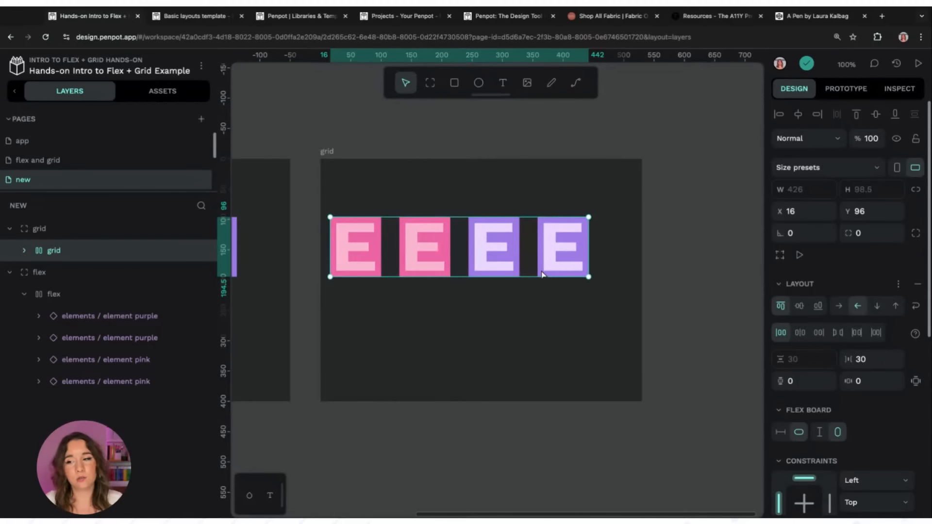
click(917, 286)
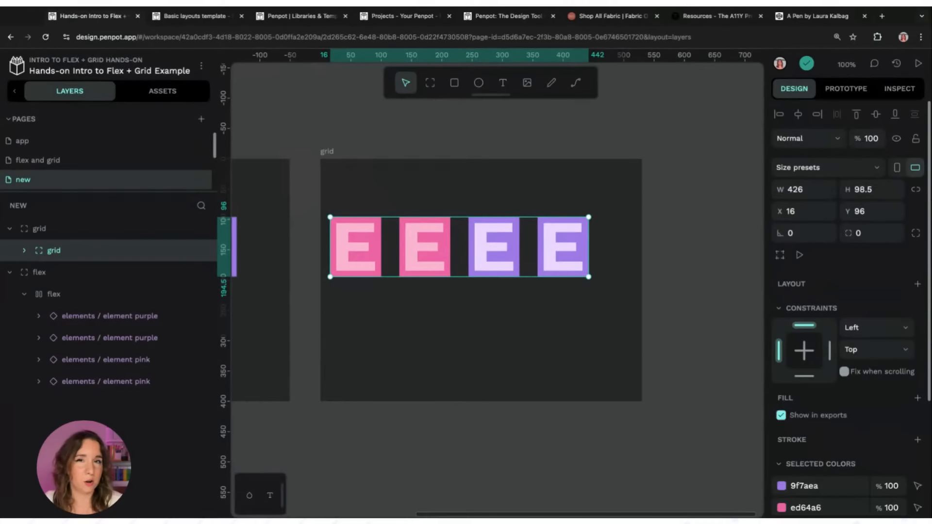
click(645, 249)
Duplicate the purple element twice and place both copies below the row, the second at about X 223, Y 223.
click(484, 247)
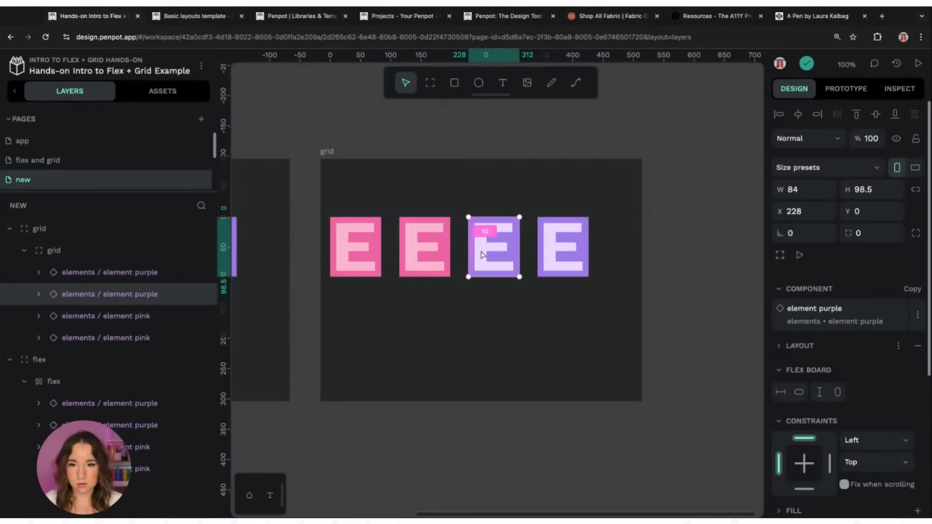
key(ctrl+d)
drag(494, 257, 389, 335)
key(ctrl+d)
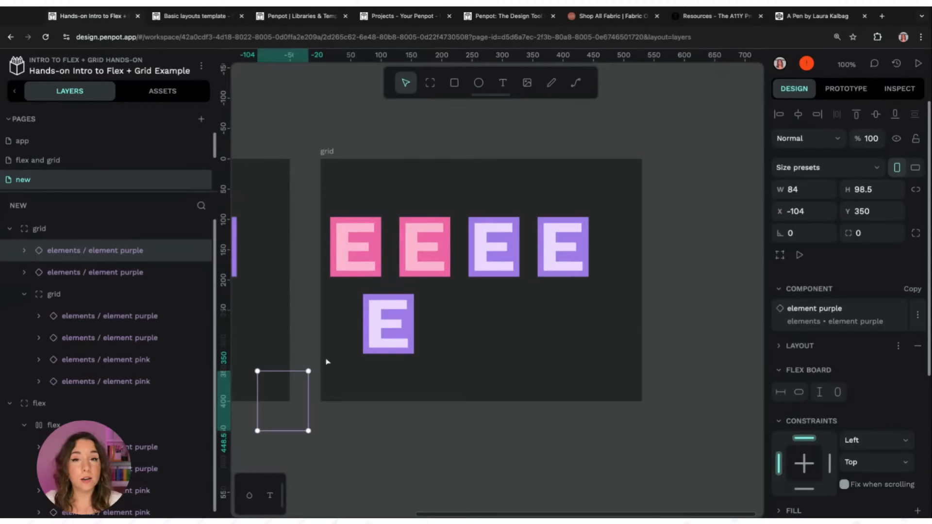
drag(301, 389, 493, 316)
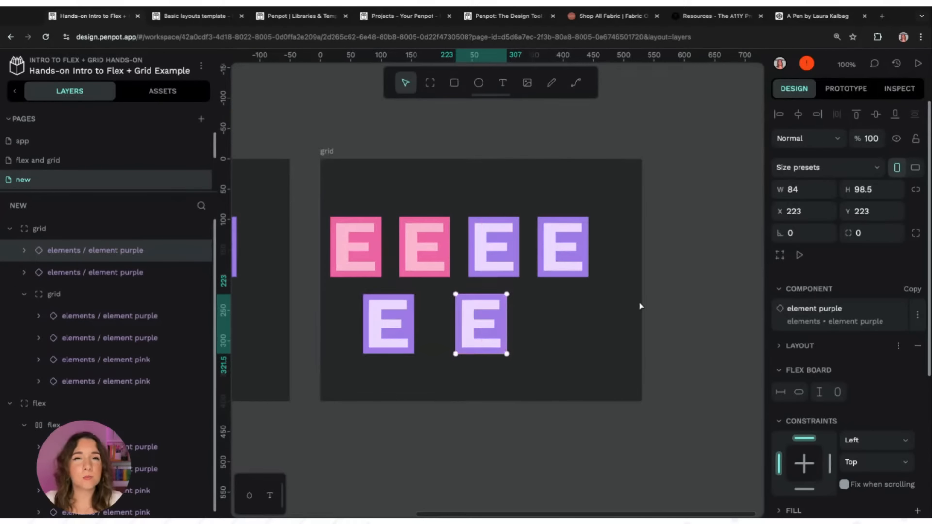
click(620, 310)
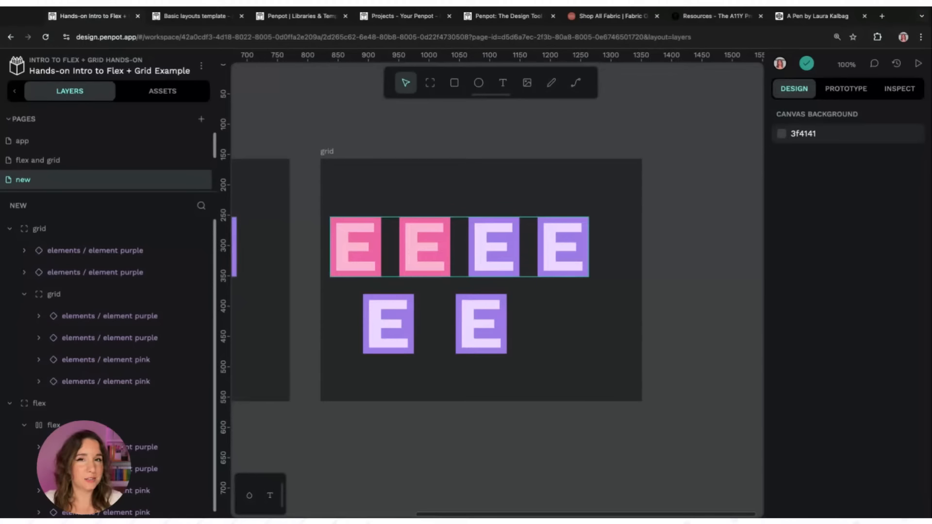
Move the two new purple element layers into the inner grid group.
double_click(425, 247)
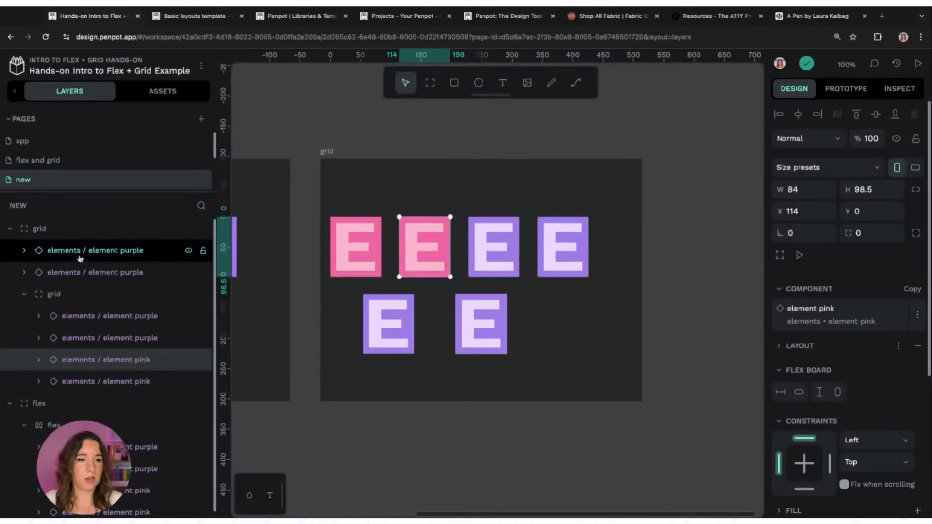
click(105, 271)
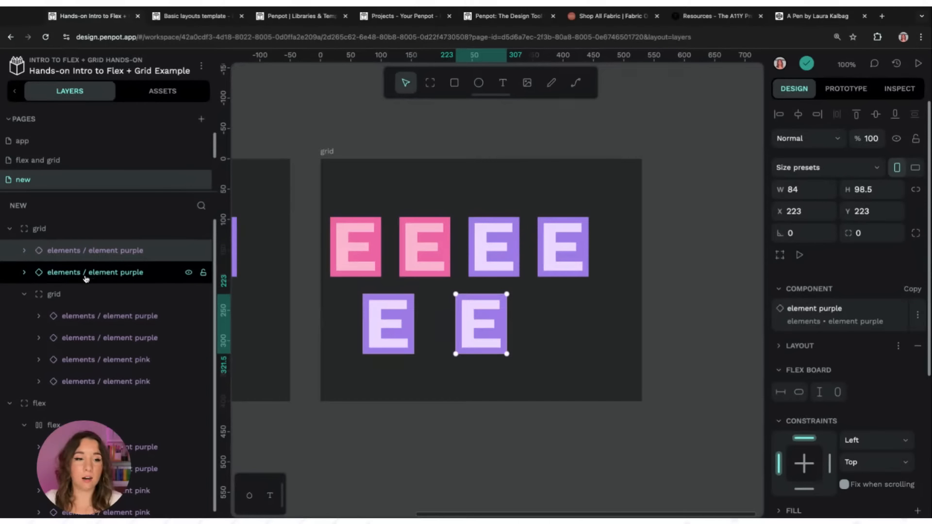
shift+click(100, 273)
drag(101, 272, 101, 272)
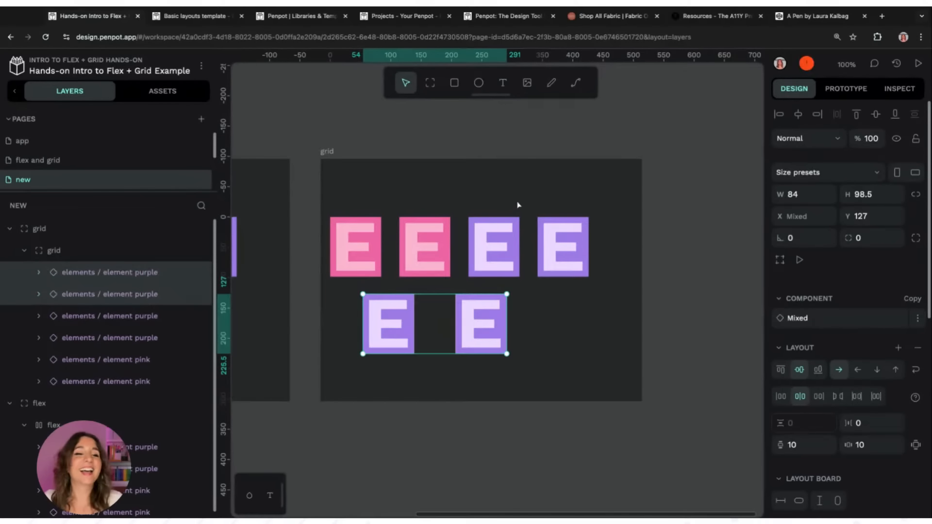
Apply a grid layout to the inner grid group and move it to about X 105, Y 70.
click(103, 259)
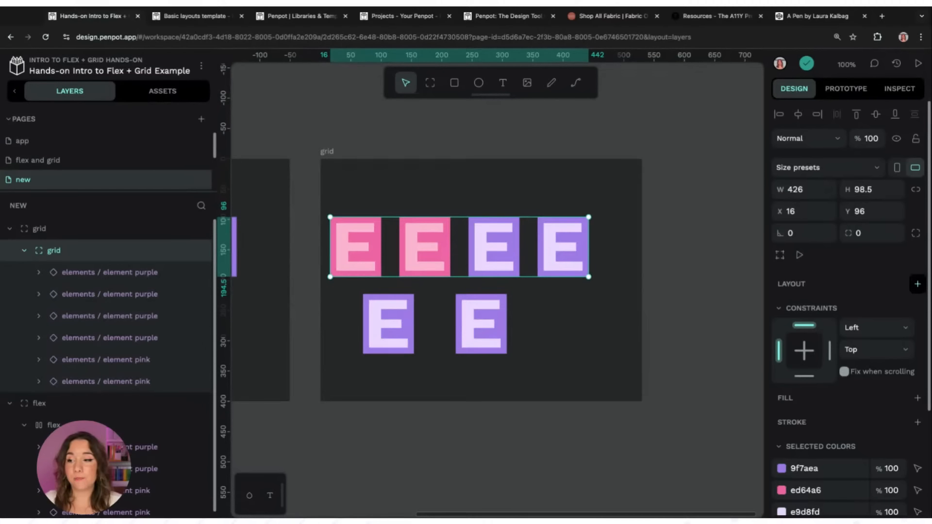
click(915, 286)
click(901, 328)
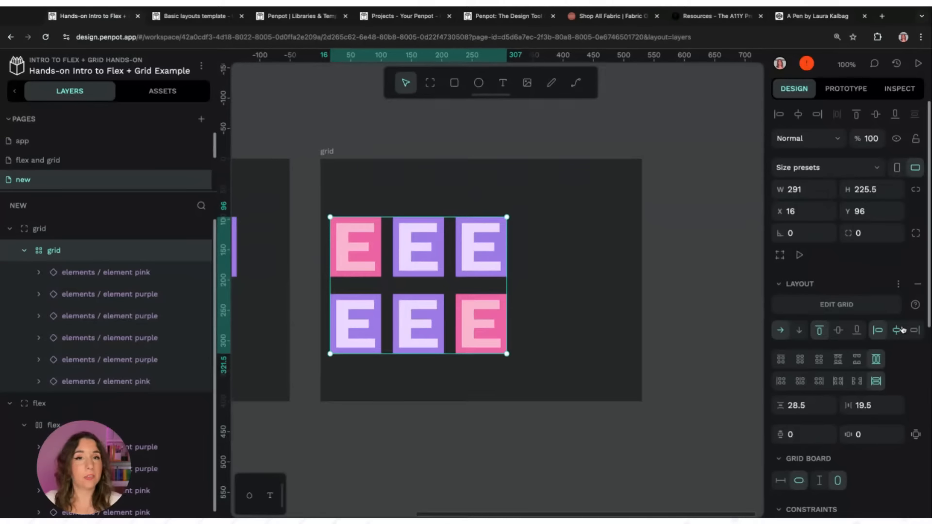
mouse_move(424, 245)
mouse_down()
mouse_move(449, 225)
mouse_move(478, 227)
mouse_move(423, 250)
mouse_up()
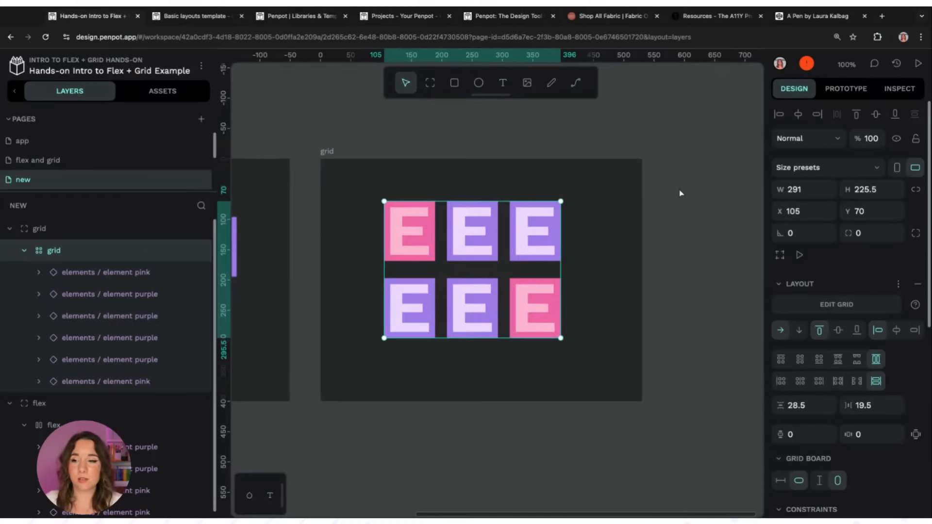
Edit the grid structure by adding a third row and removing one column, leaving two columns.
scroll(863, 270, down, 2)
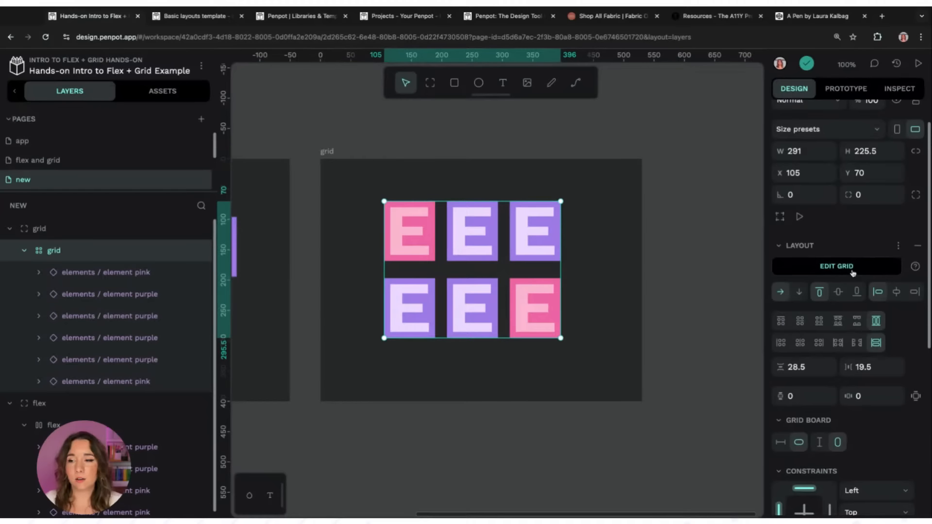
click(852, 272)
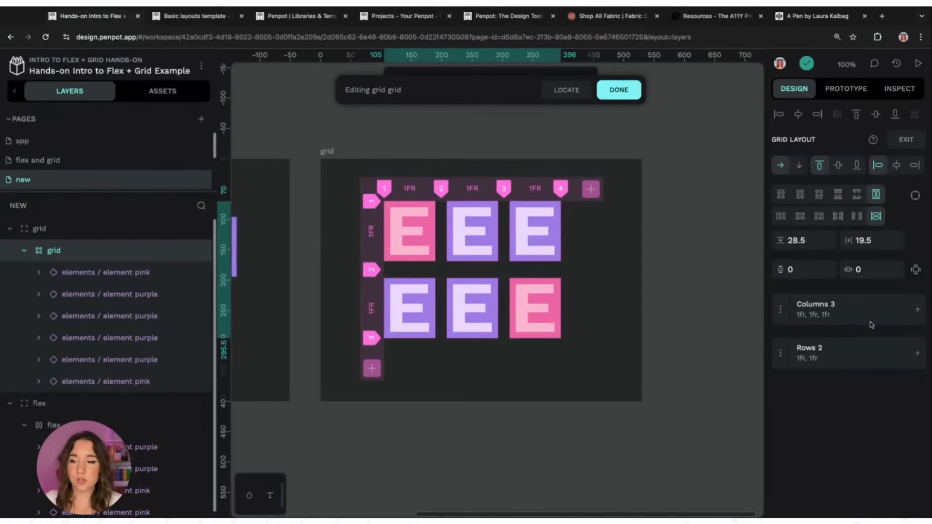
click(918, 353)
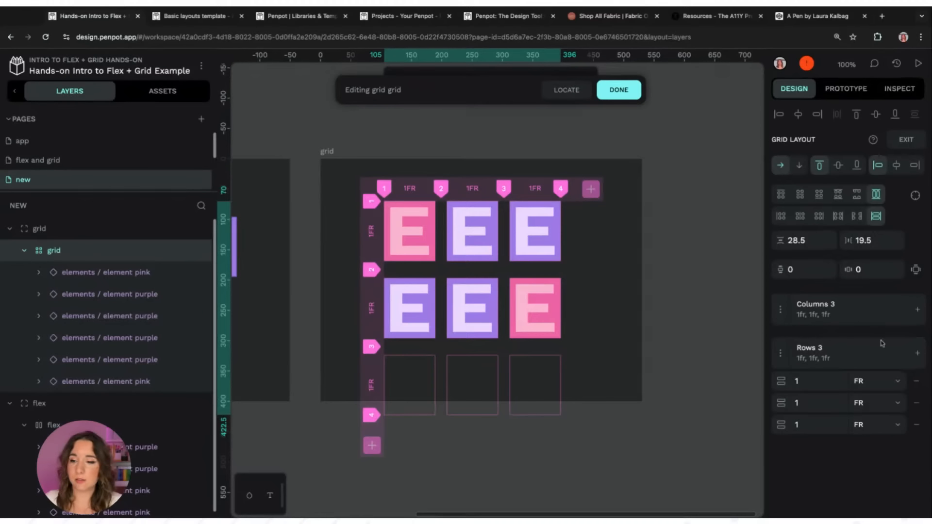
click(798, 309)
click(916, 381)
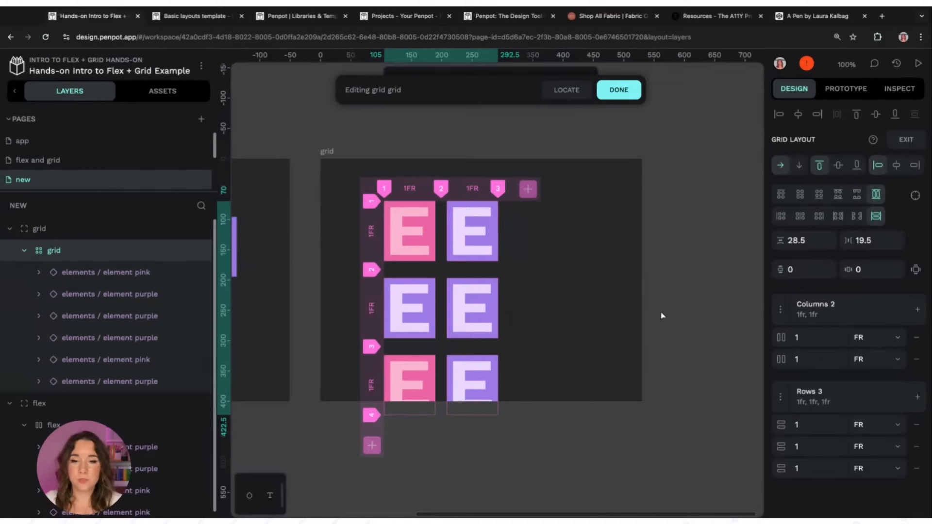
click(581, 261)
Delete the purple element in the grid's last cell and move the inner grid to about X 171, Y 24.
click(478, 365)
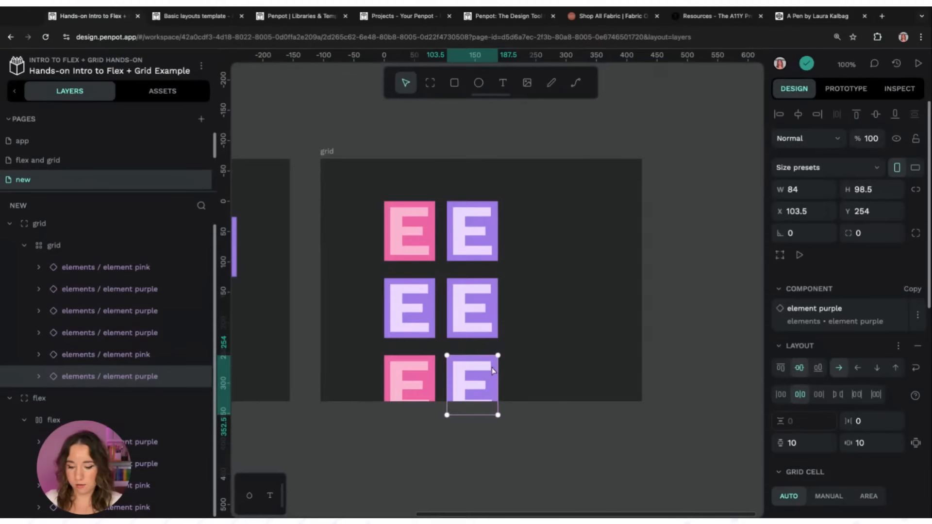
key(Delete)
click(479, 317)
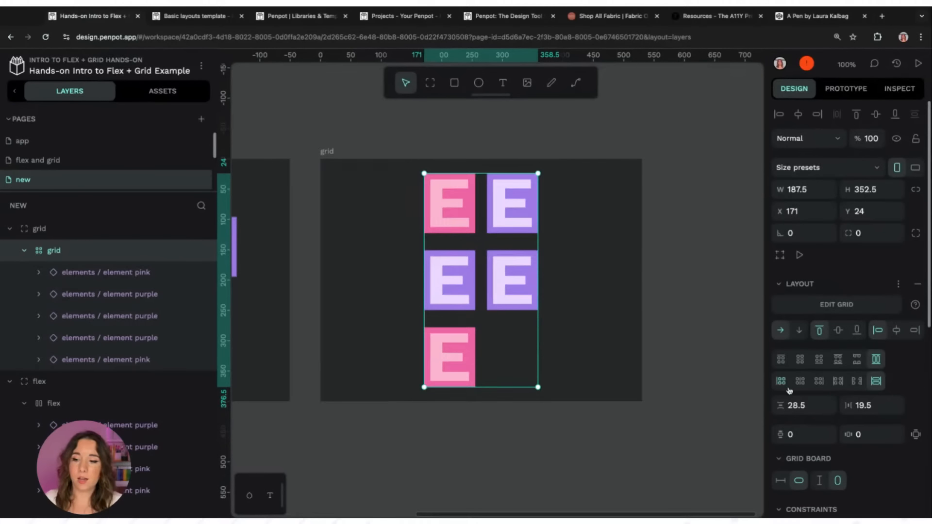
Set both the row gap and the column gap of the inner grid to 30.
click(807, 406)
text(30)
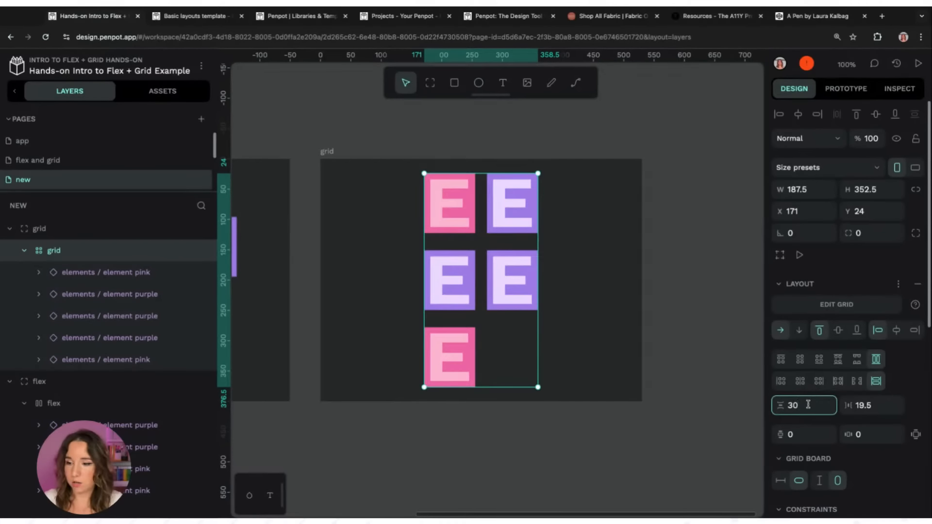
click(878, 407)
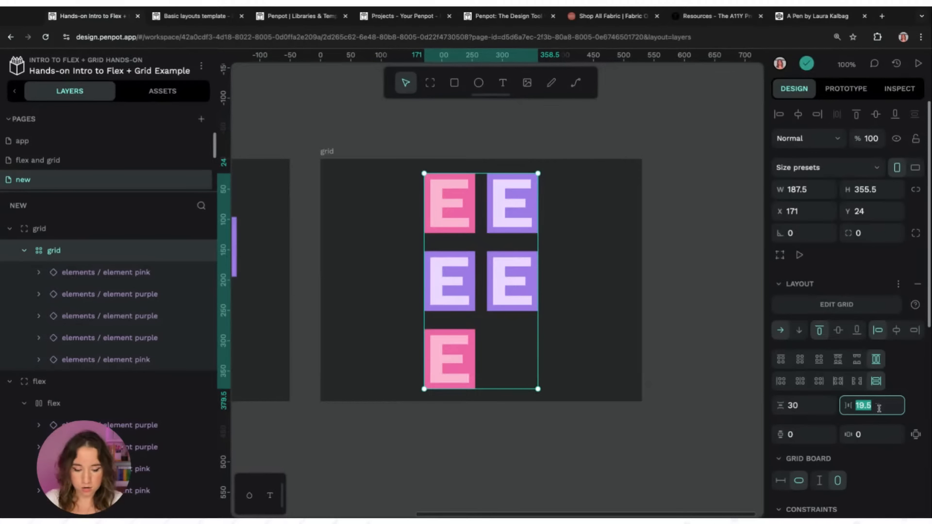
text(30)
key(Return)
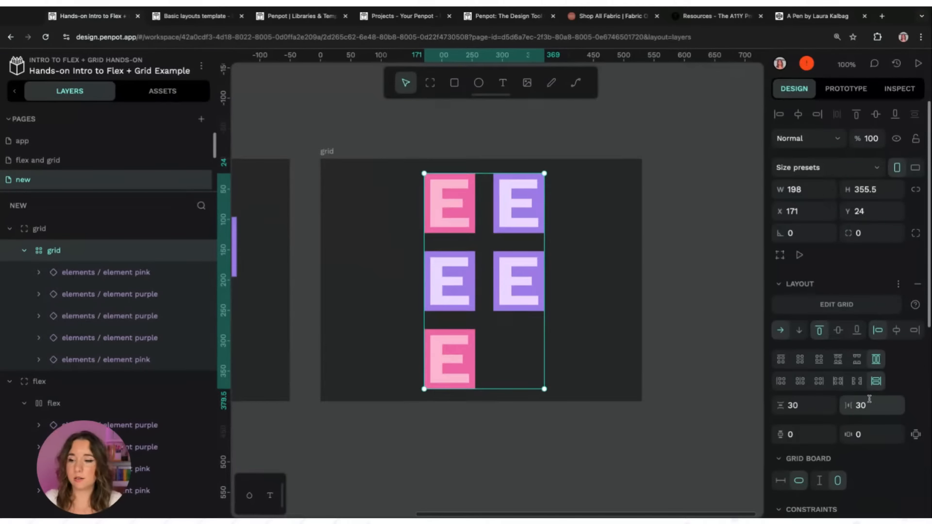
Set the inner grid's vertical and horizontal padding to 20 and move it to about X 146, Y 4.
click(818, 432)
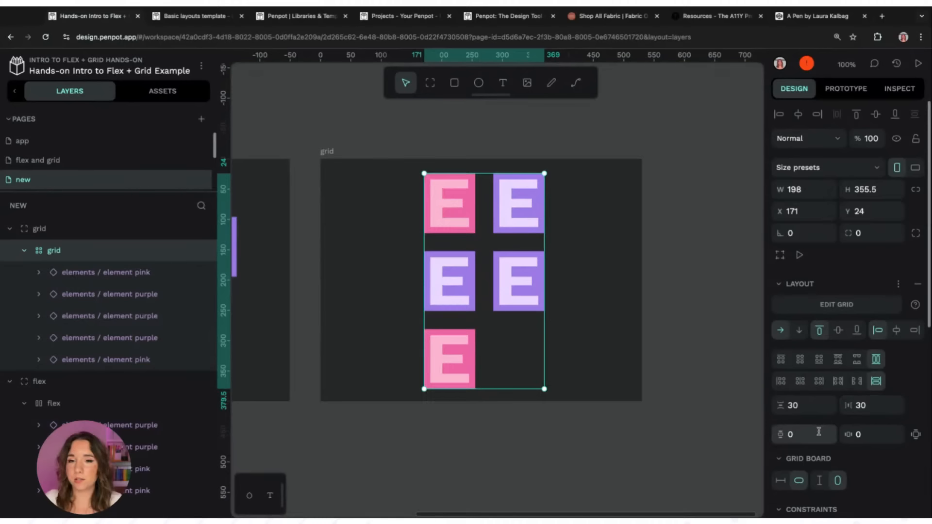
text(20)
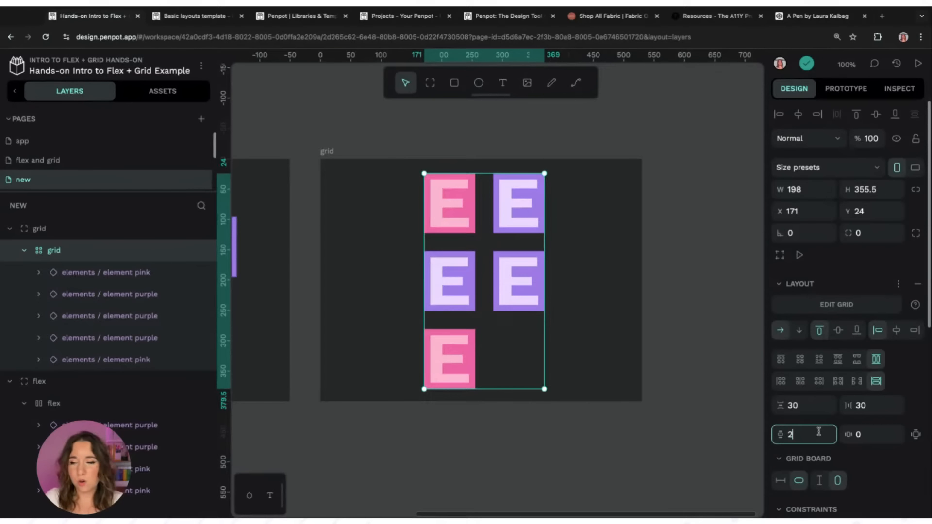
key(Return)
click(869, 437)
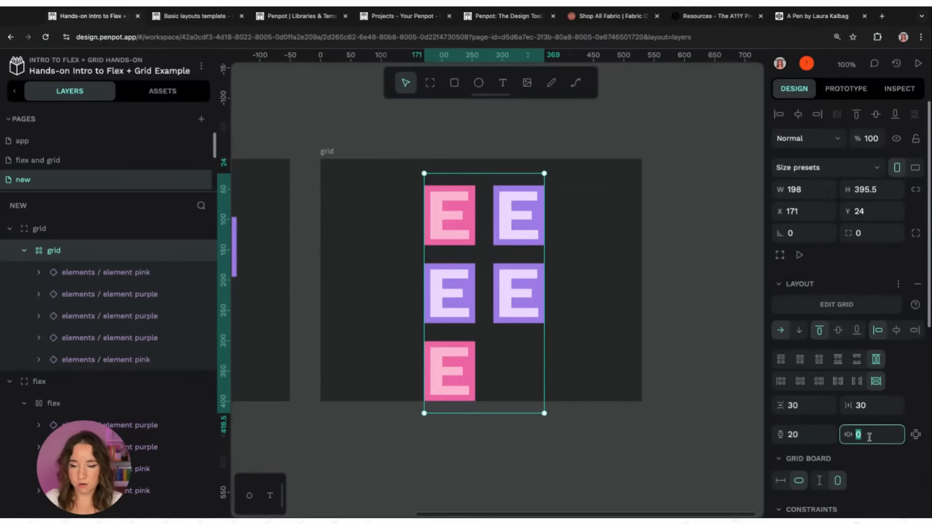
text(20)
key(Return)
drag(554, 219, 539, 217)
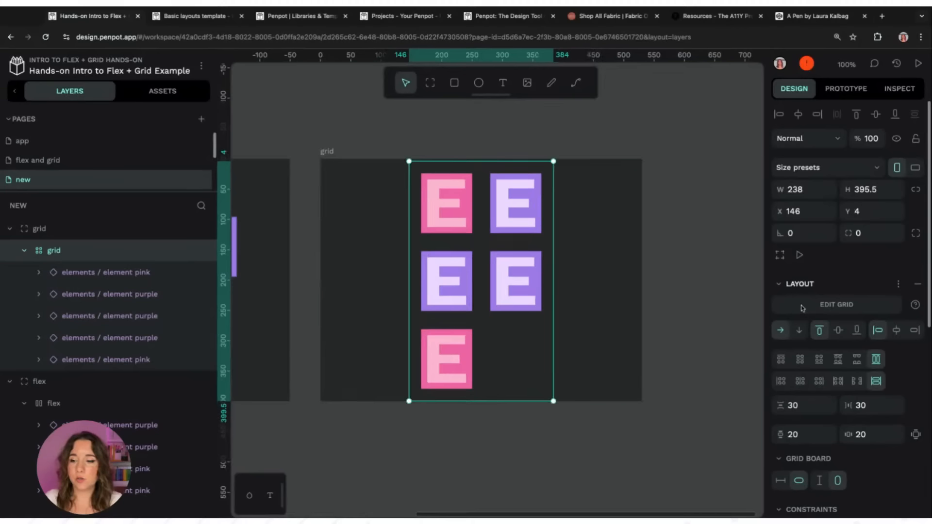
View the inner grid's padding for each individual side, return to the paired values and deselect the grid.
click(917, 437)
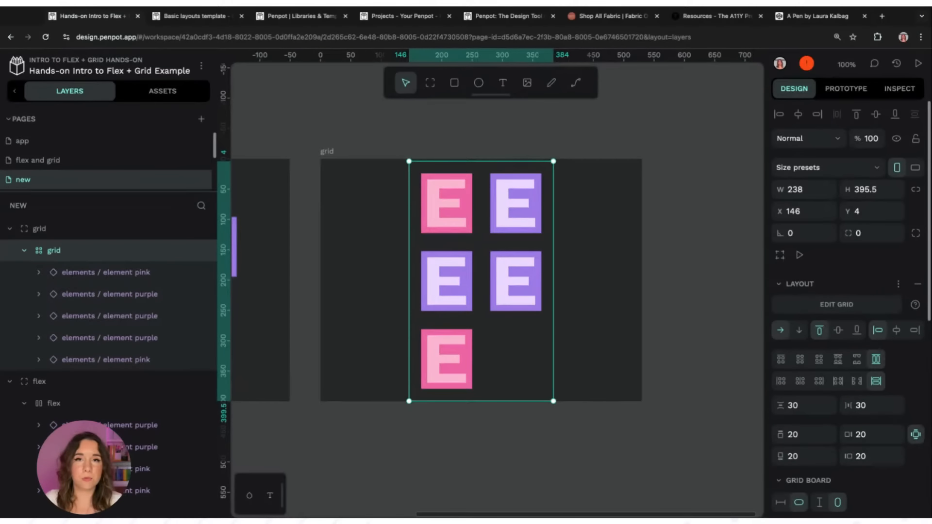
click(916, 435)
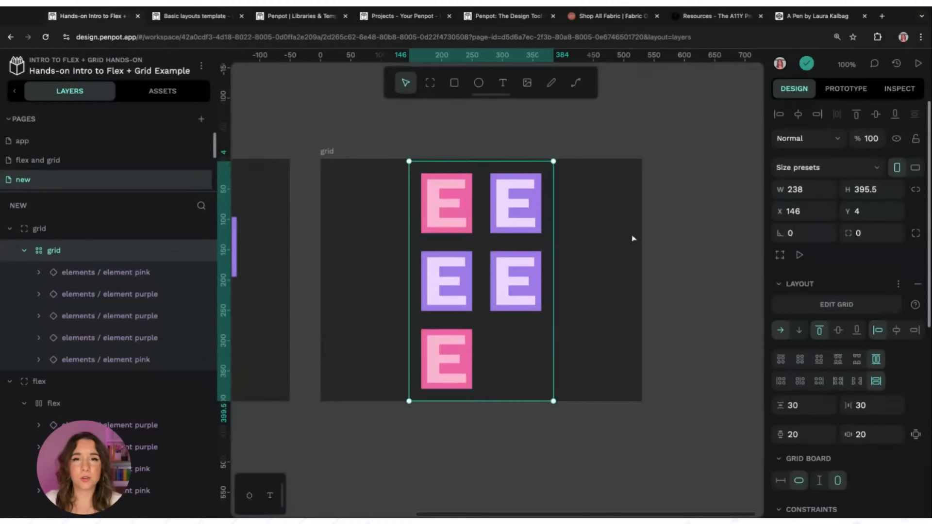
key(Escape)
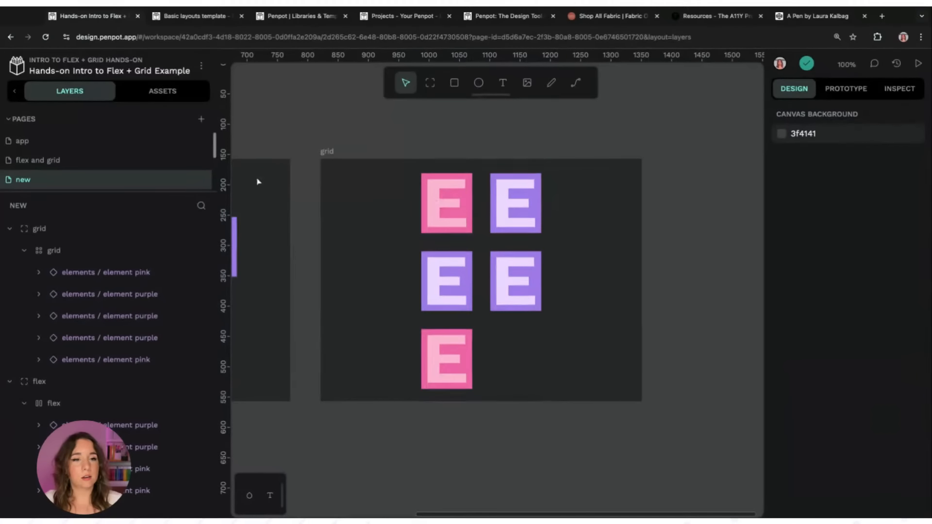
Add a pink element component from the local library to the empty last cell of the grid.
key(alt+i)
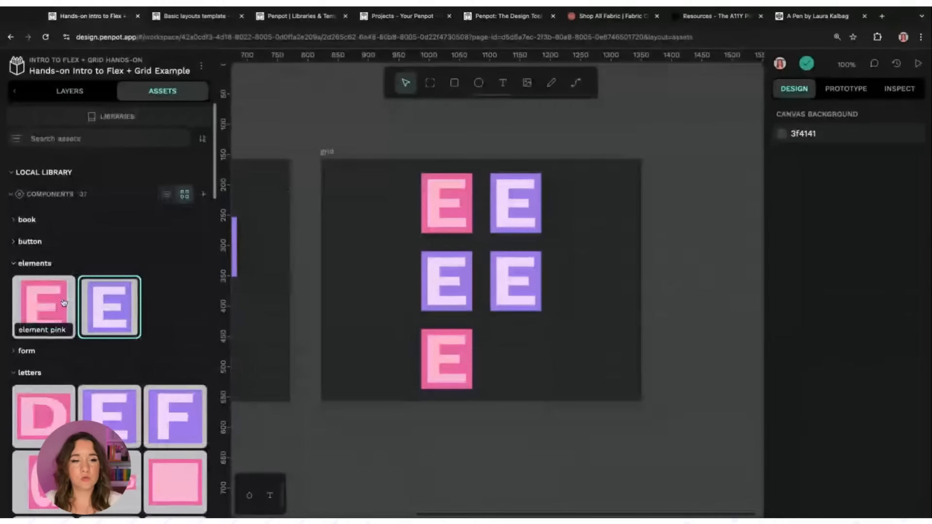
drag(64, 303, 398, 241)
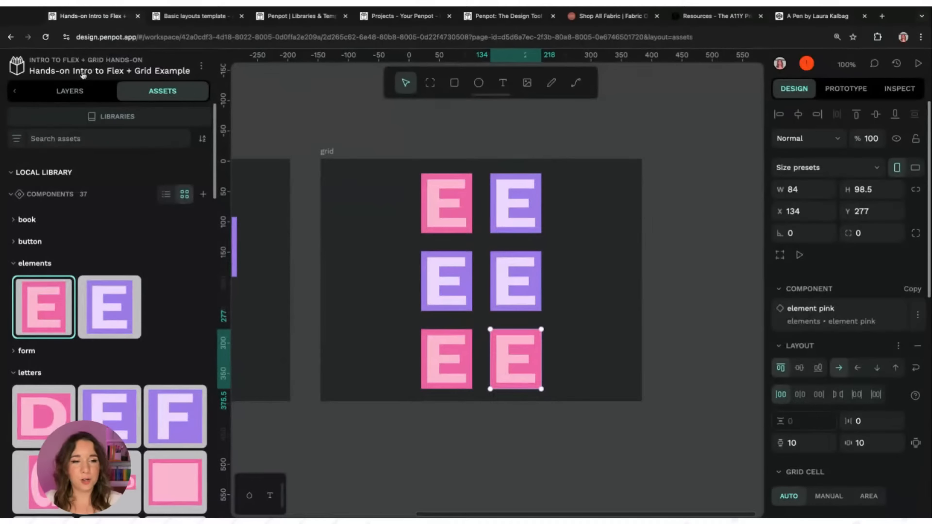
click(77, 91)
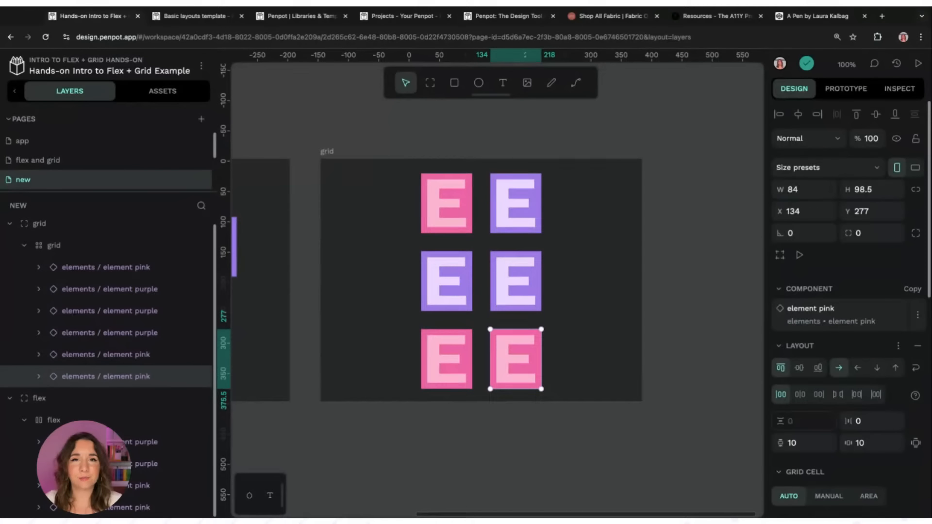
Move the bottom row's first pink element through the grid cells to the second column of the first row.
key(shift+Tab)
key(Up)
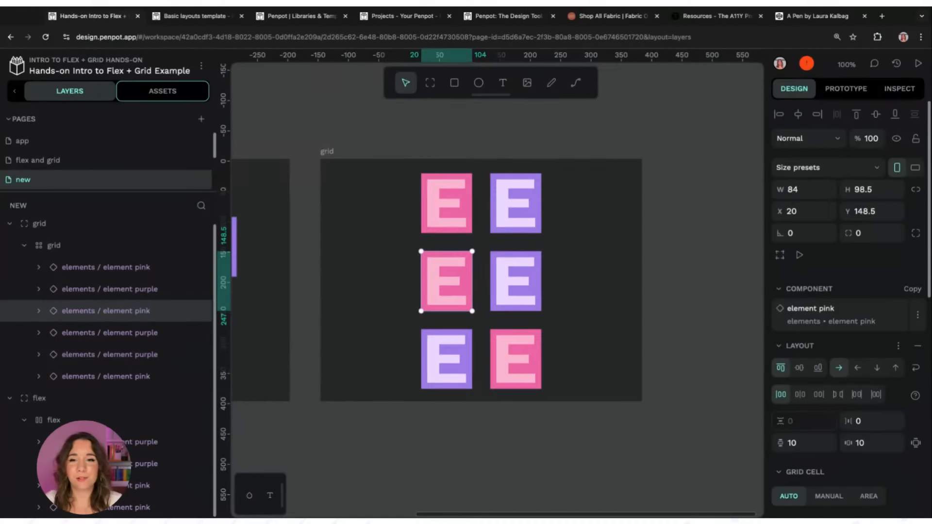
key(Up)
key(Right)
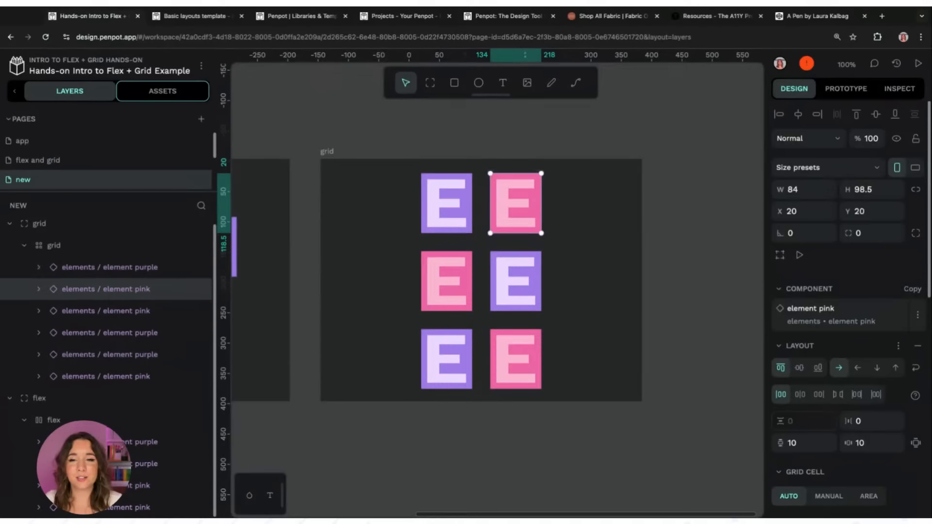
key(Right)
key(Up)
key(Down)
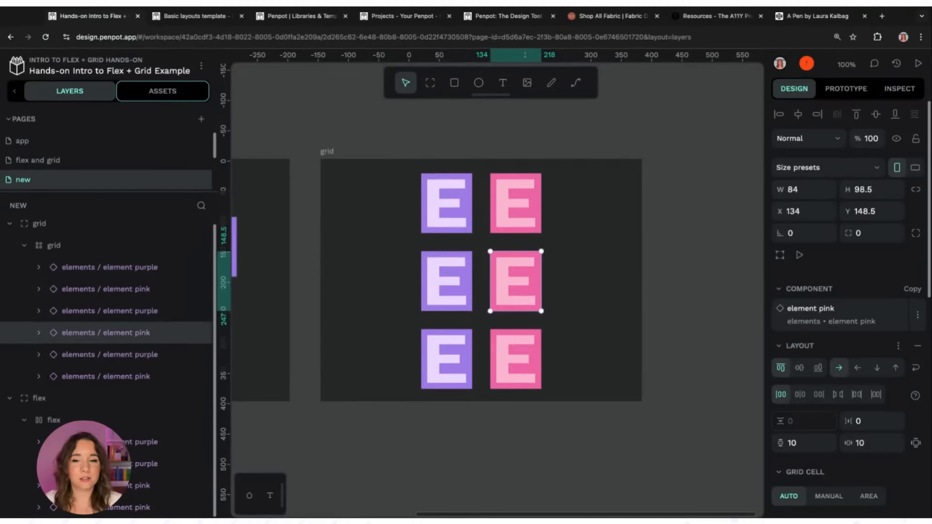
key(Left)
key(Down)
key(Right)
key(Up)
key(Left)
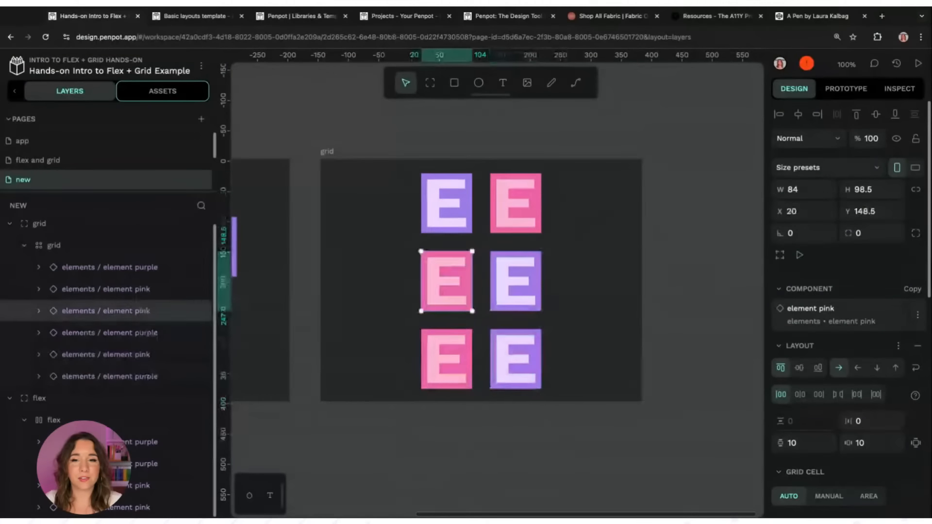
key(Up)
key(Right)
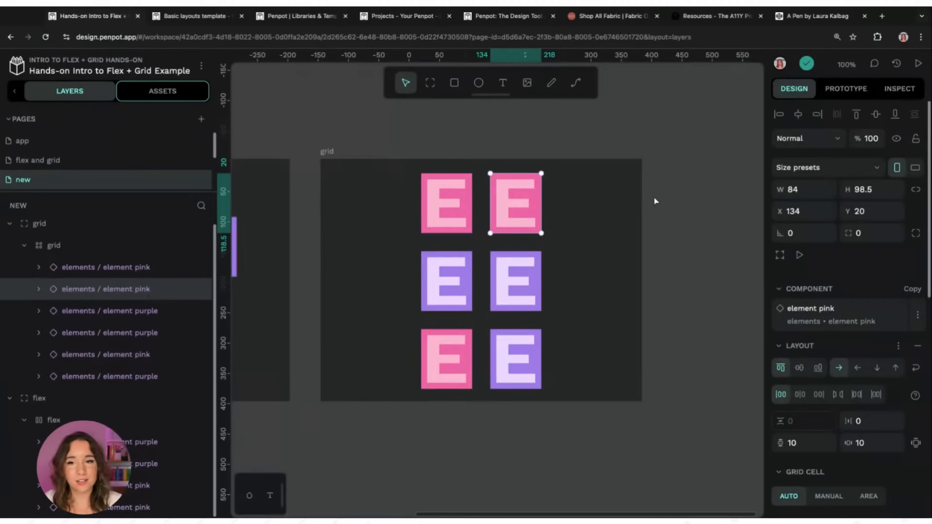
drag(487, 202, 490, 207)
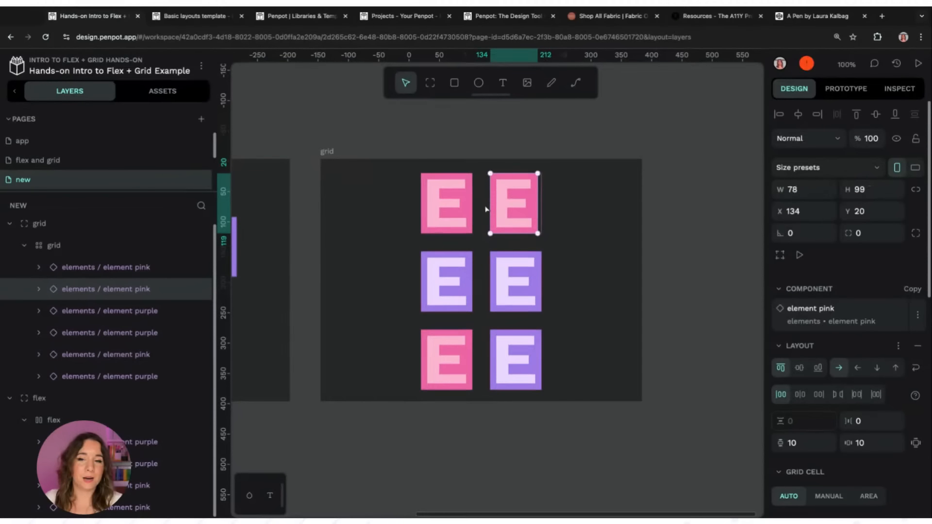
click(487, 208)
key(ctrl+z)
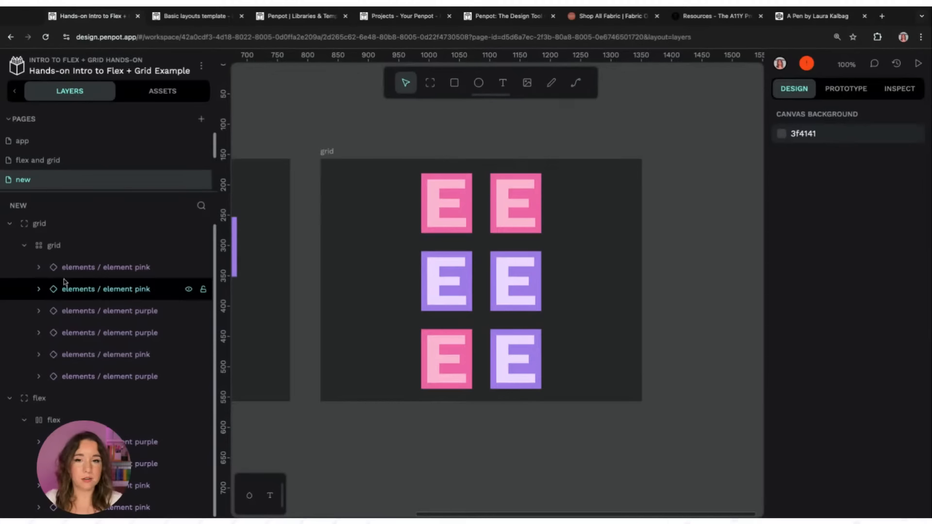
Inspect the inner grid's size, position and layout properties, leave the code inspection view and deselect the grid.
click(463, 185)
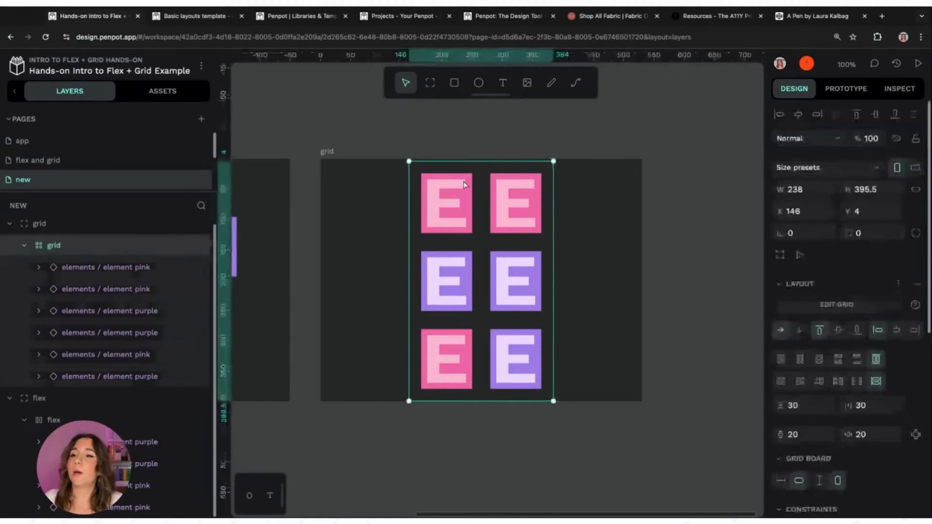
click(899, 88)
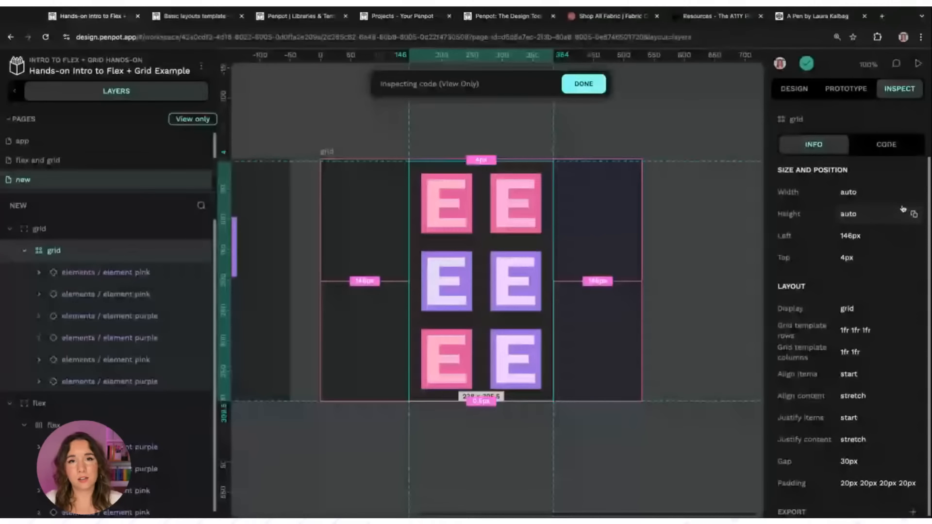
click(584, 84)
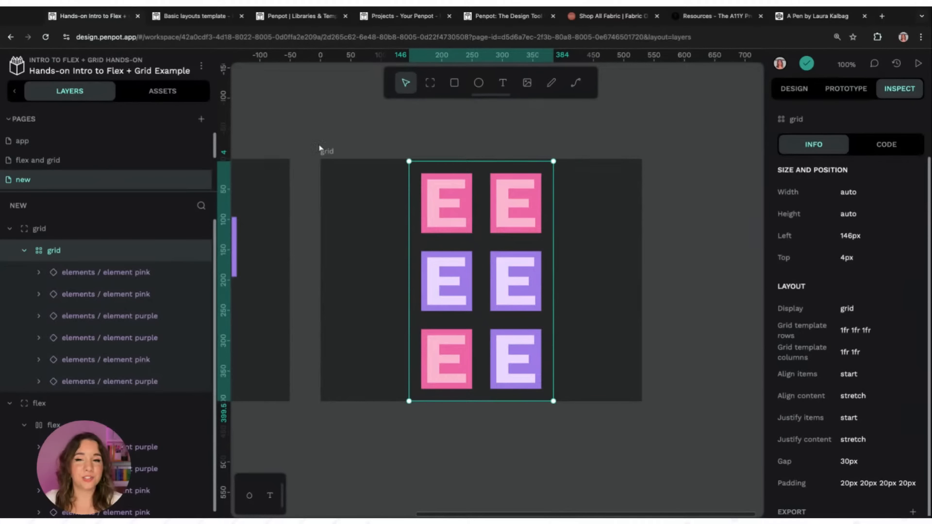
click(463, 143)
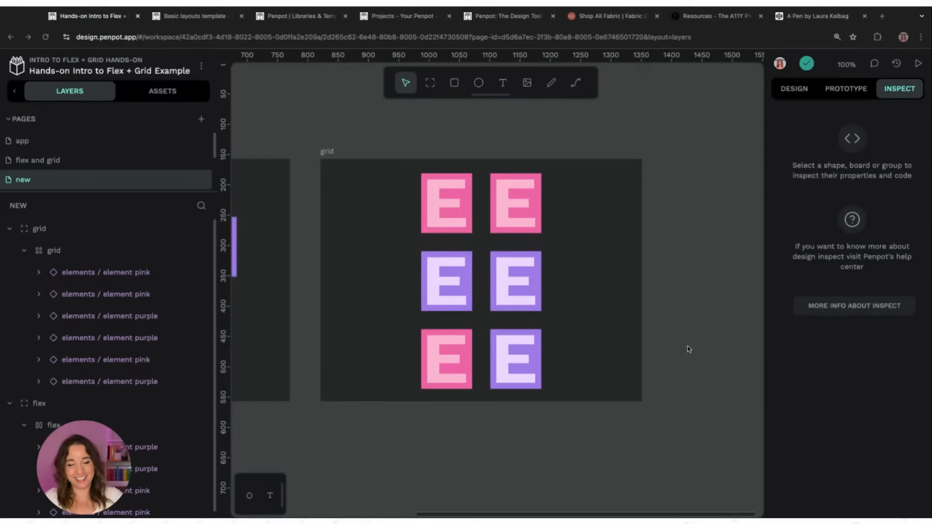
Open the app page and select the title + icon group containing the Discover heading.
click(34, 140)
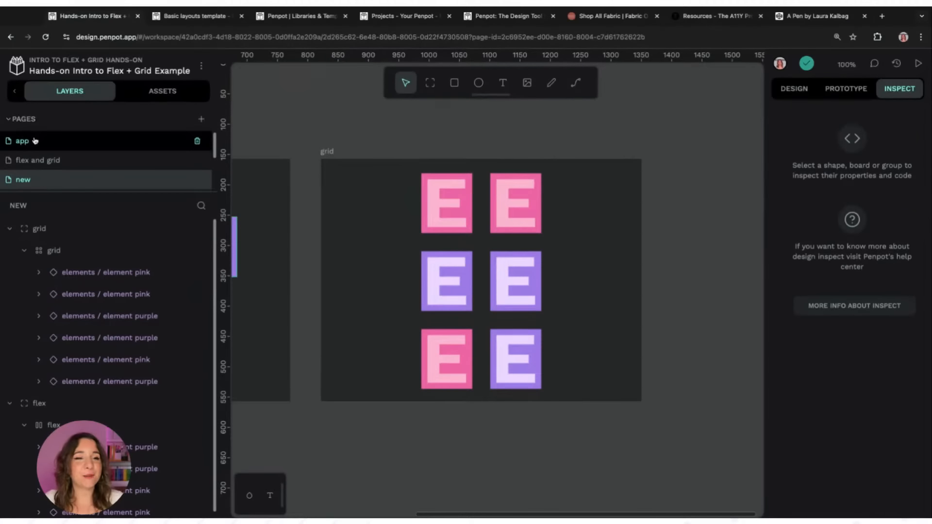
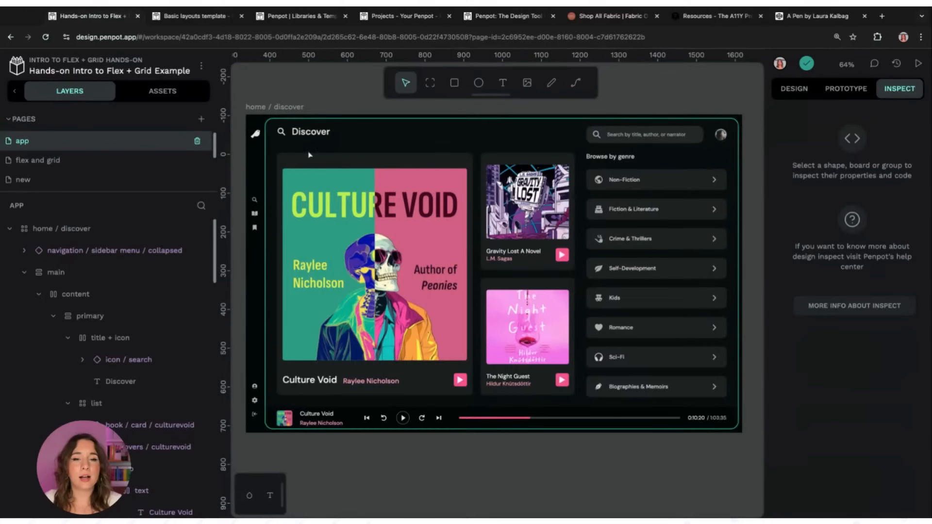
click(320, 136)
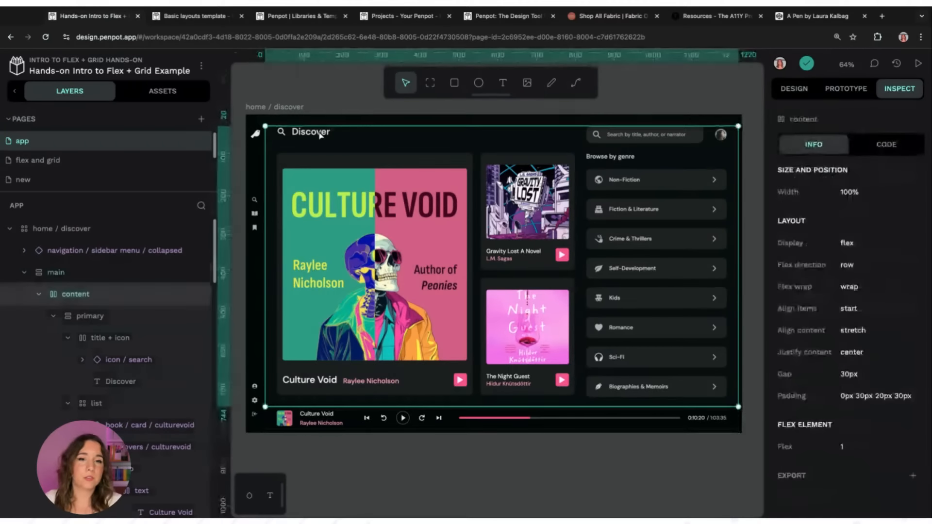
double_click(317, 135)
double_click(304, 136)
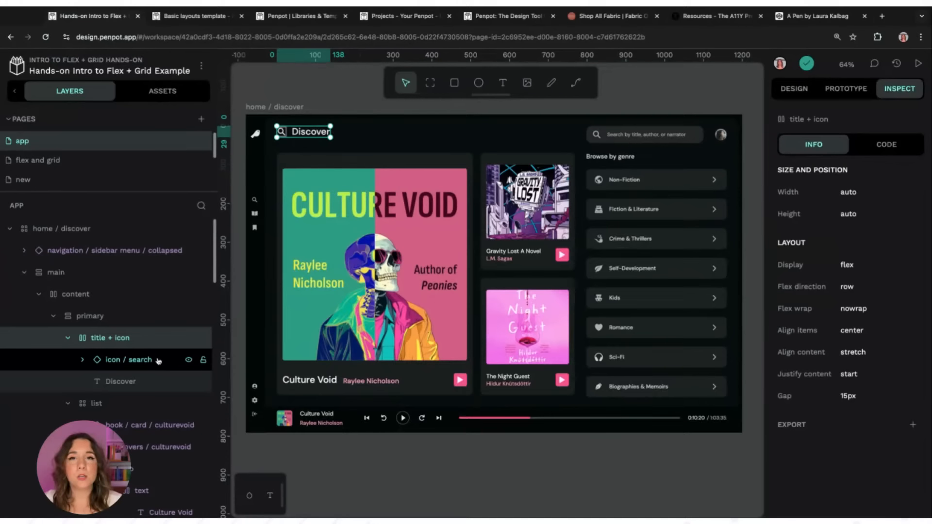
Hide the search icon layer in the title + icon group and make it visible again.
click(189, 362)
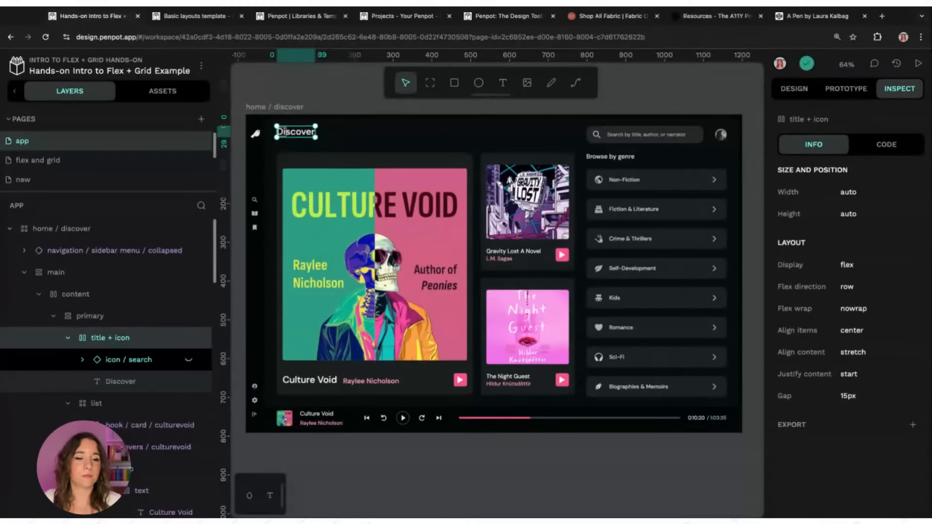
click(188, 360)
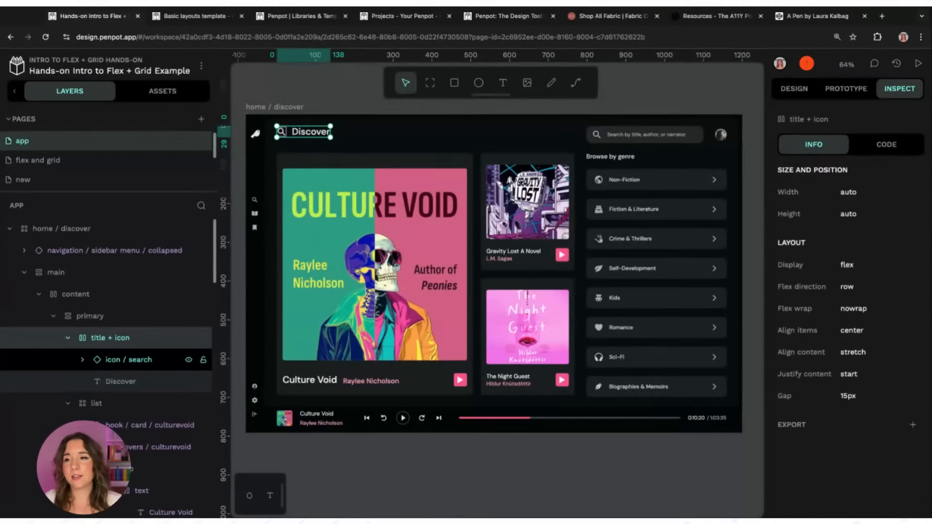
Show the design properties of the title + icon group and of the search input beside the avatar.
click(794, 89)
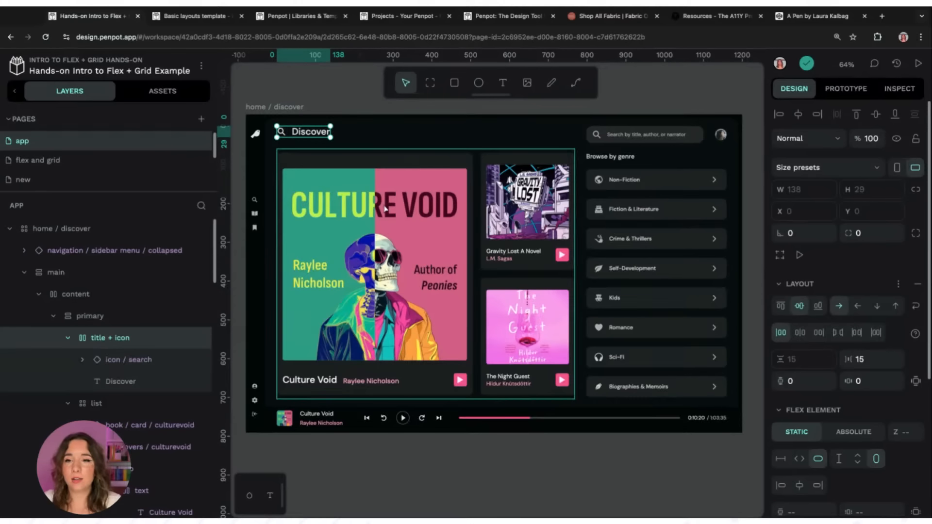
click(653, 140)
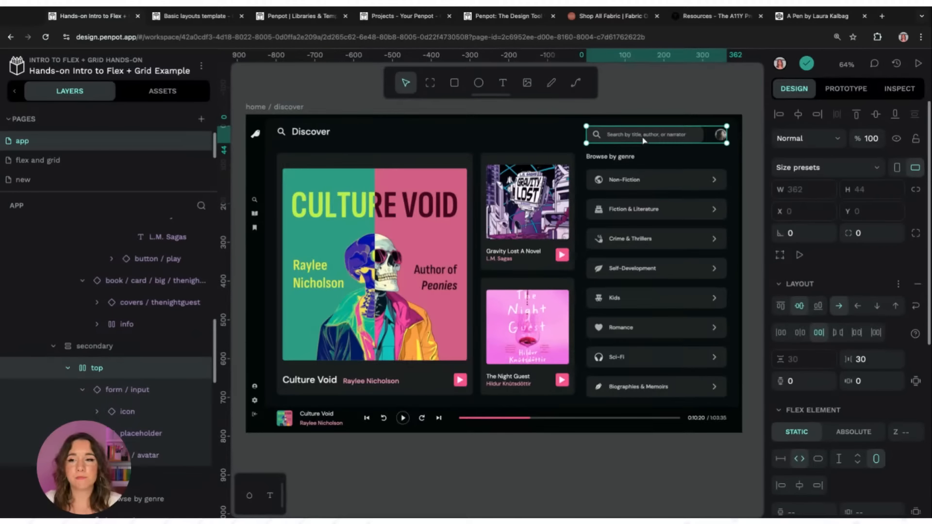
double_click(644, 140)
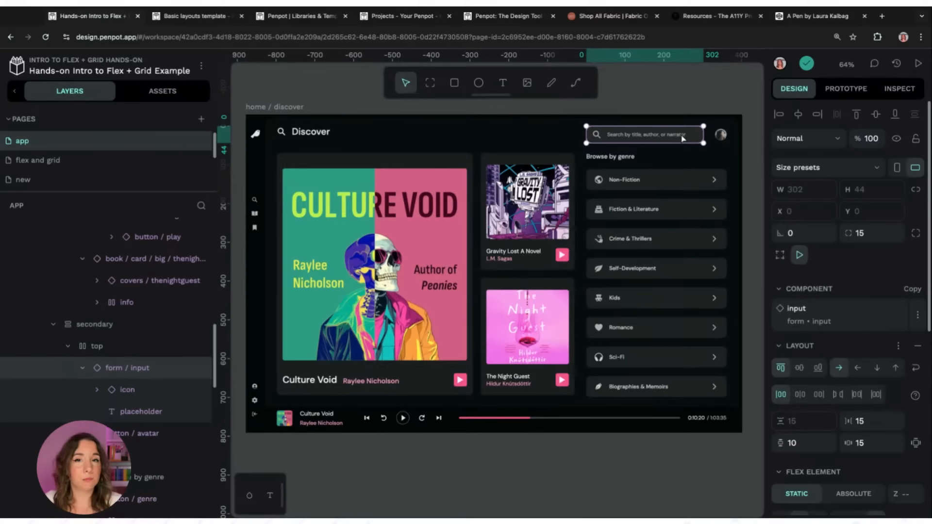
Hide and restore the search input's icon layer, and do the same with its placeholder text.
click(137, 394)
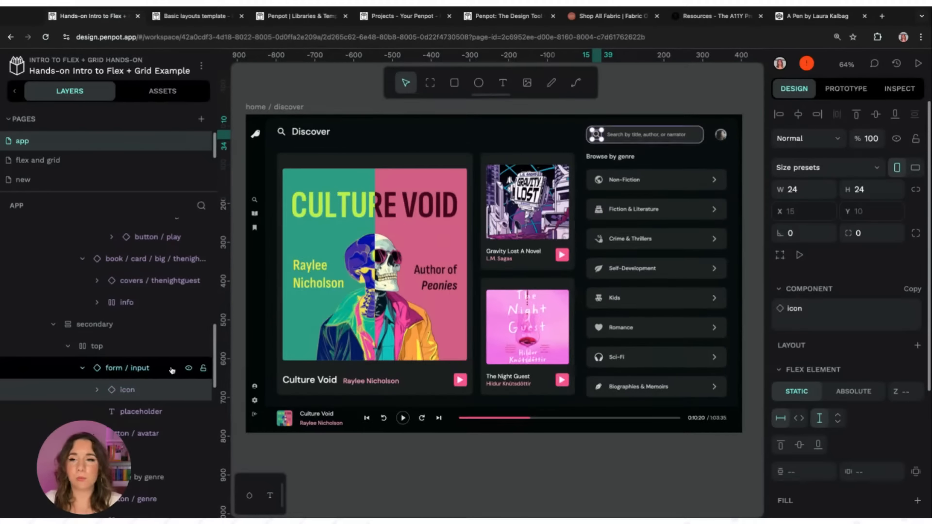
click(190, 391)
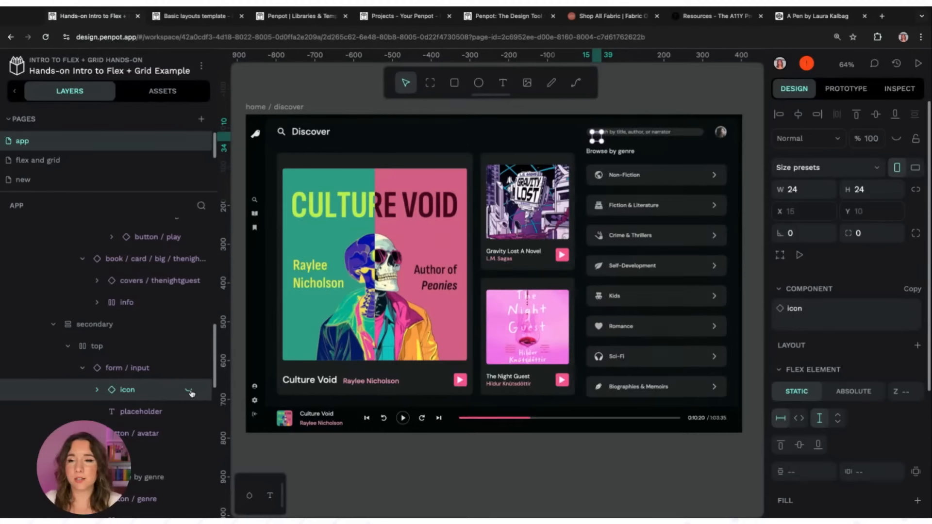
click(189, 391)
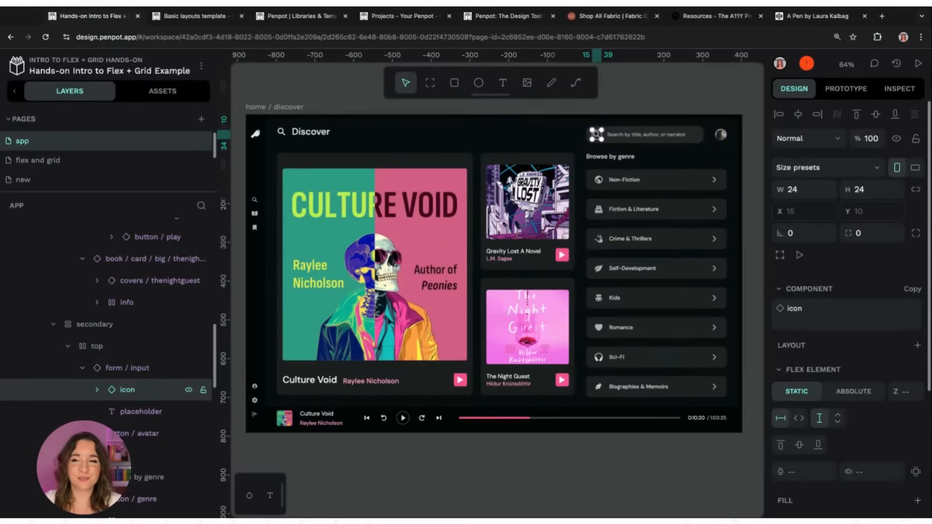
click(161, 413)
click(188, 412)
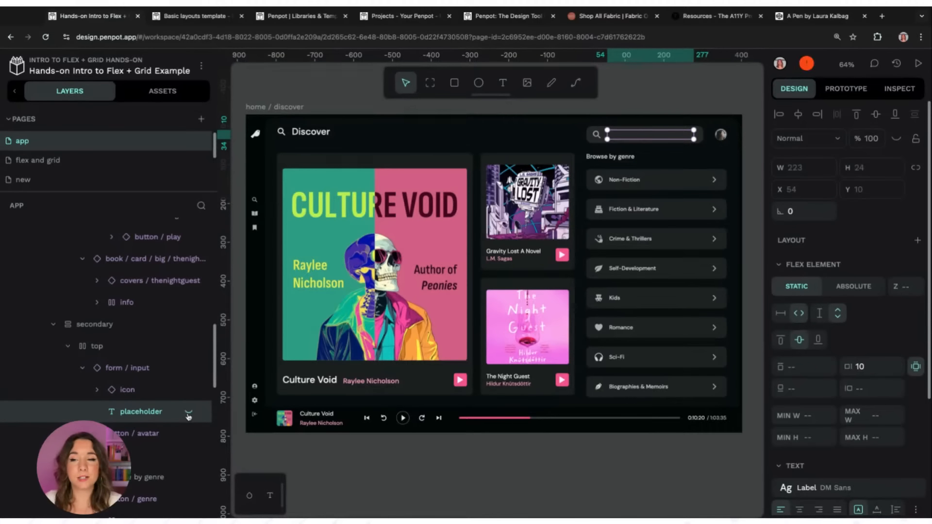
click(155, 397)
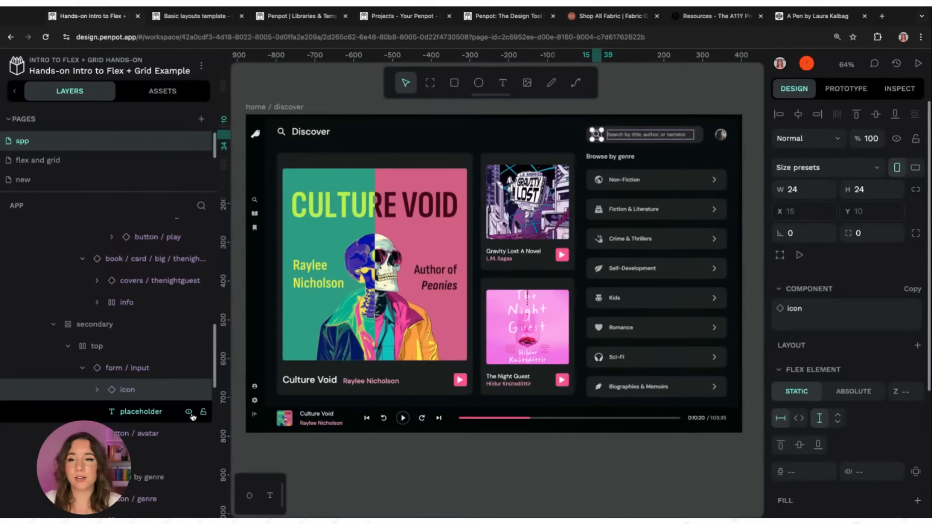
Try start, end, center and space-evenly justification on the genre list, return it to space-between and deselect it.
click(632, 248)
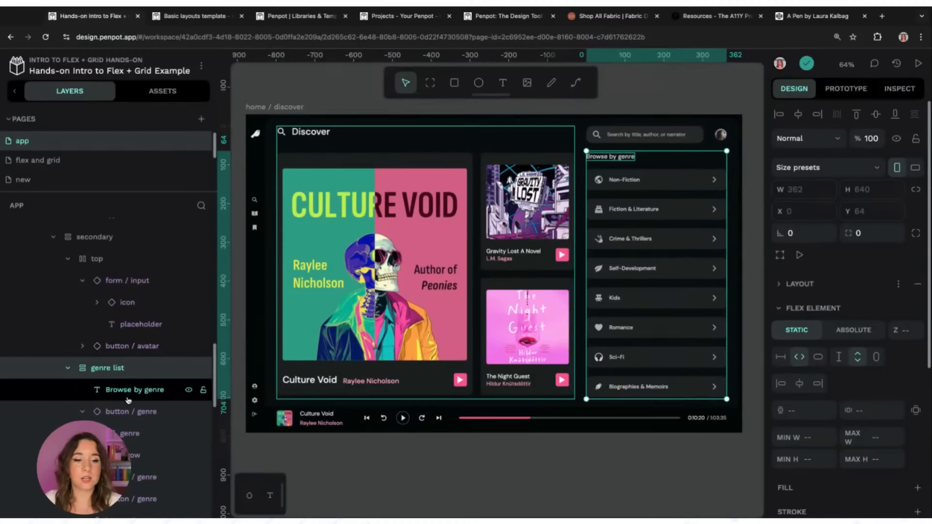
click(799, 284)
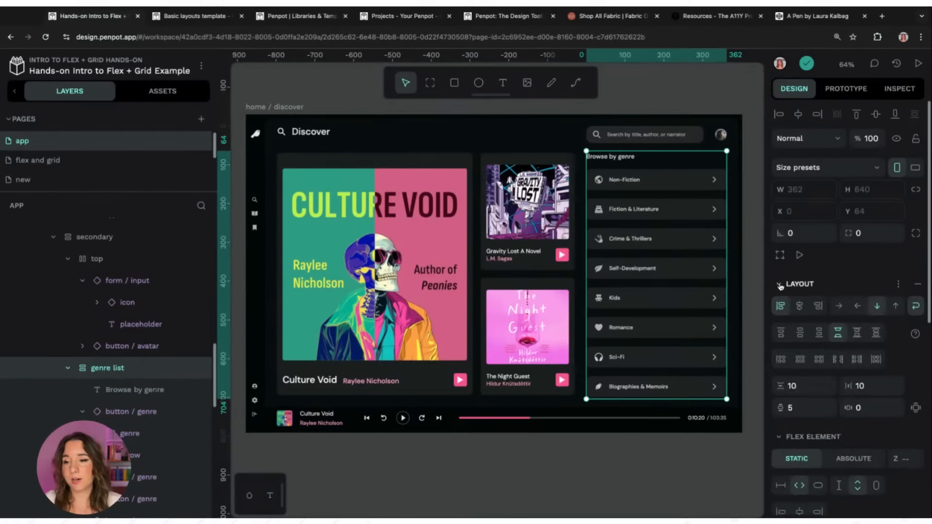
scroll(803, 262, down, 4)
click(781, 237)
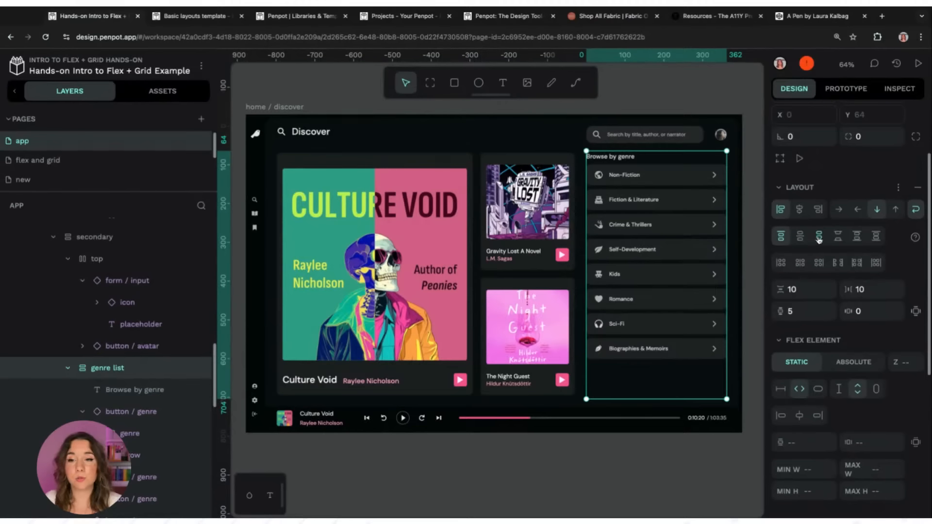
click(819, 237)
click(799, 237)
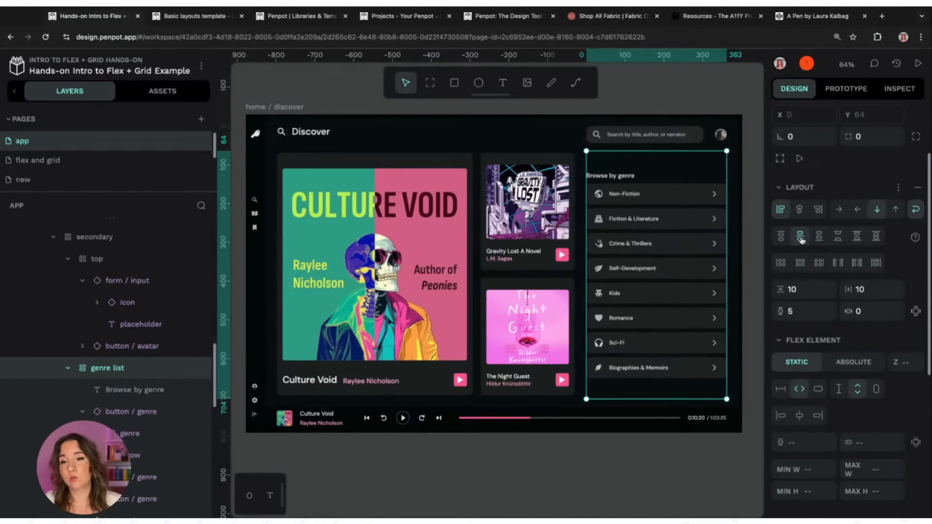
click(874, 238)
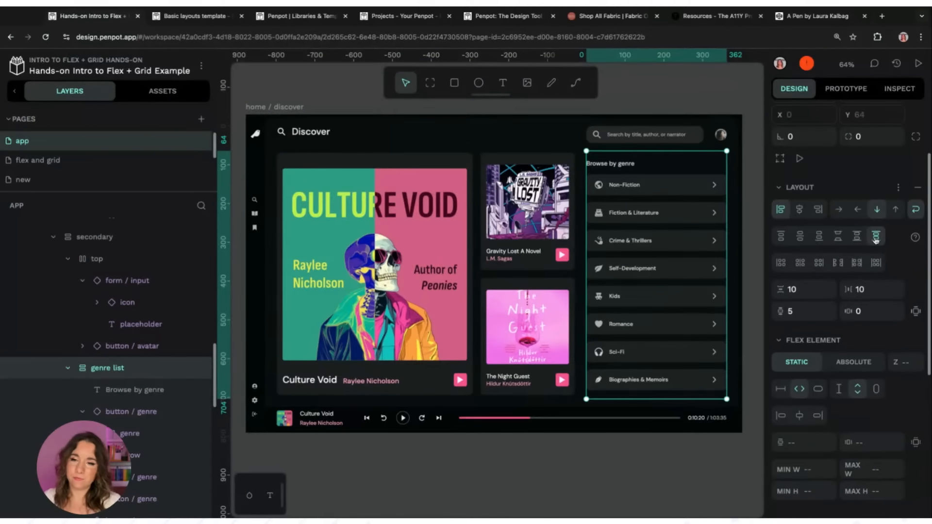
click(841, 240)
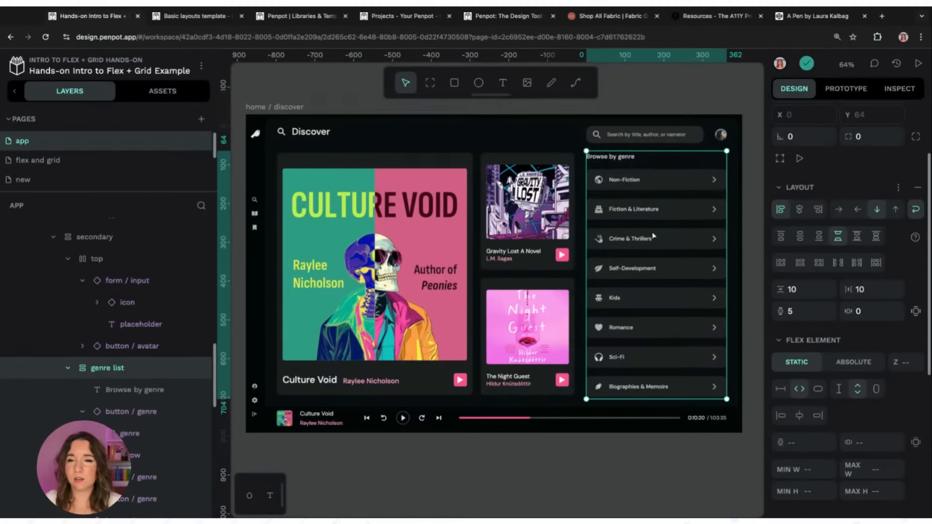
key(Escape)
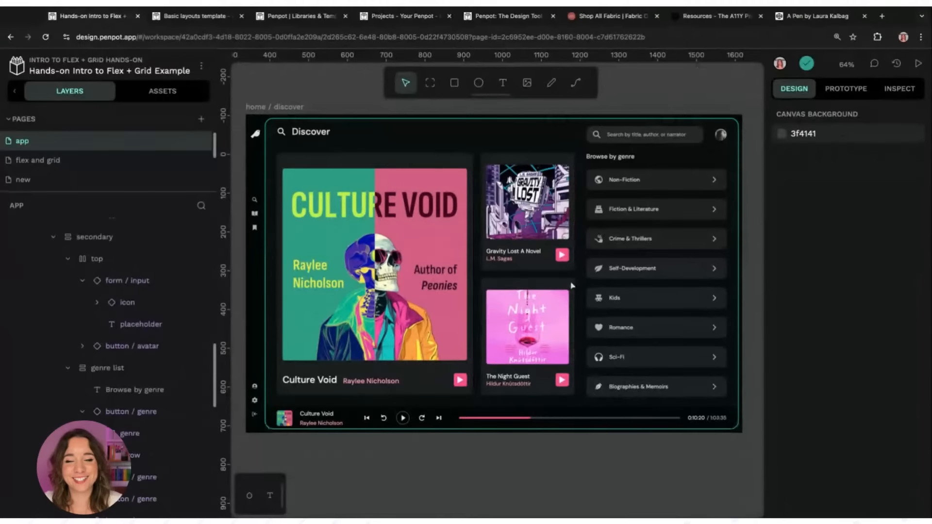
Select the player controls in the playback bar, expand their layer and select the nested button group.
click(416, 418)
double_click(417, 421)
double_click(417, 421)
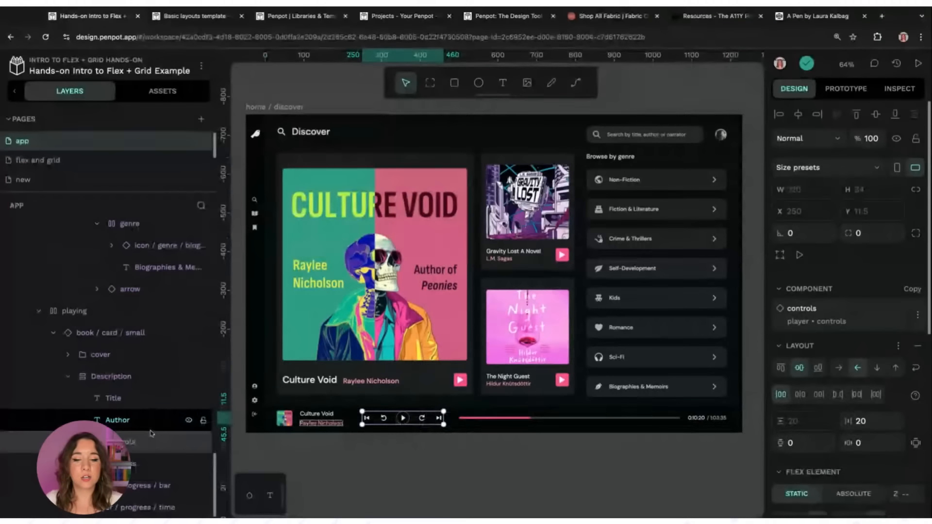
scroll(877, 343, down, 1)
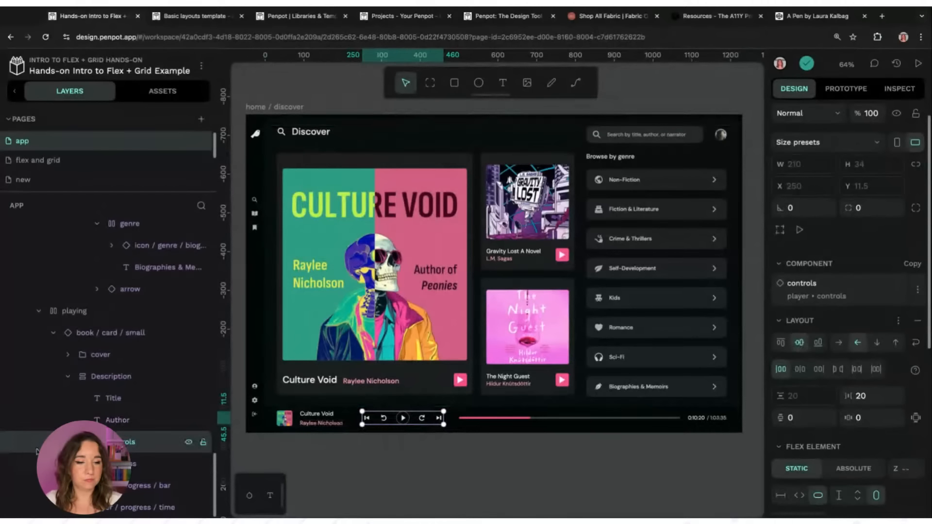
click(54, 442)
scroll(145, 438, down, 1)
click(119, 460)
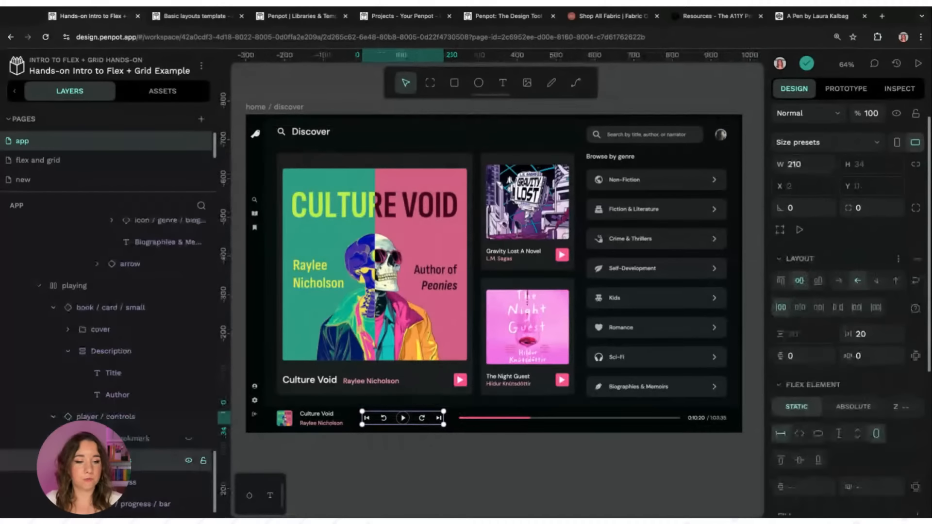
Examine the playback button group's justification and column gap, and deselect the group.
scroll(83, 416, down, 1)
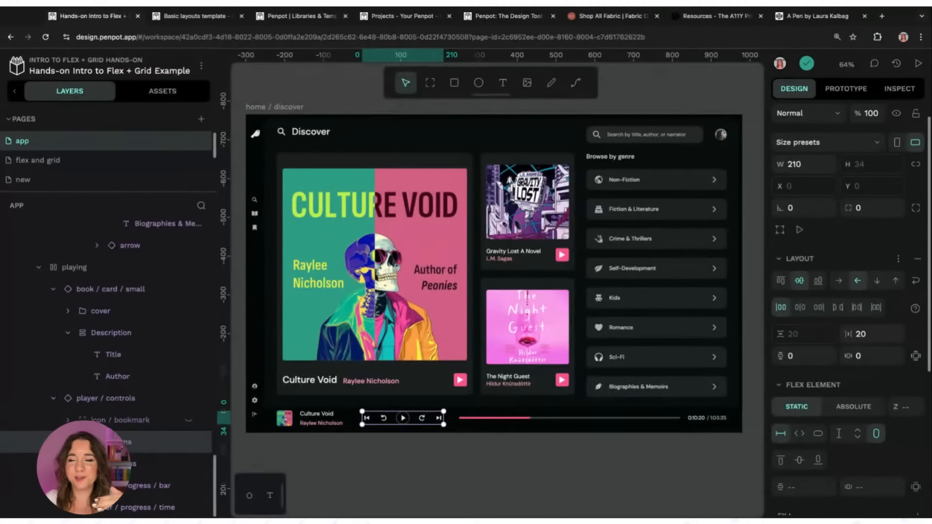
click(788, 312)
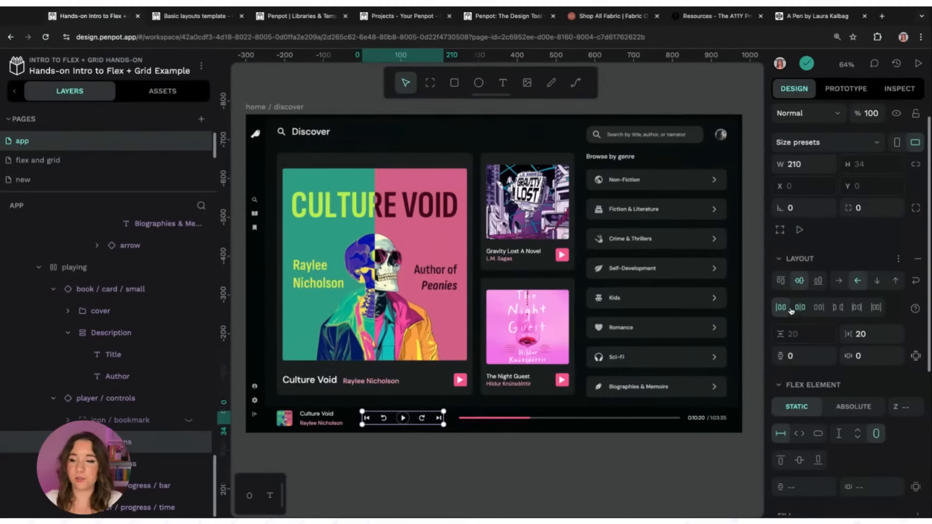
click(868, 336)
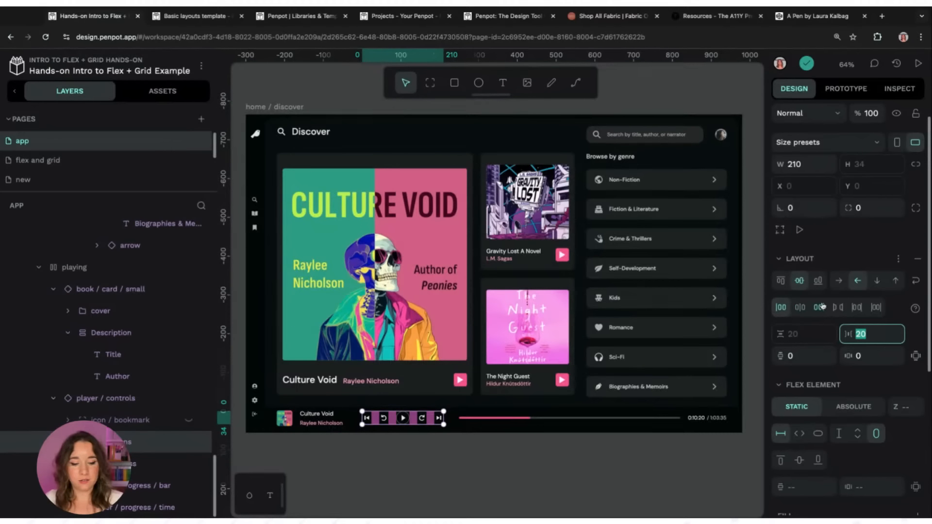
click(709, 100)
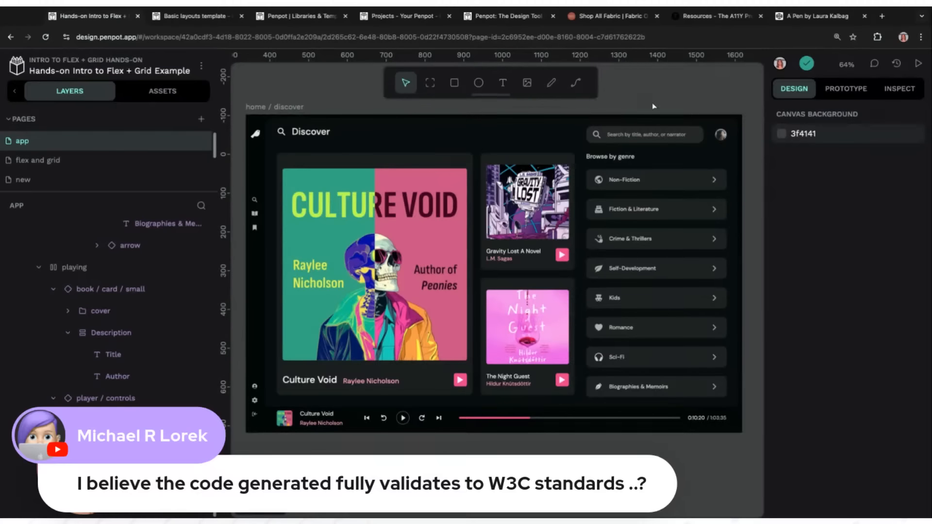
Show the generated code of the home / discover board and widen the code area.
click(286, 108)
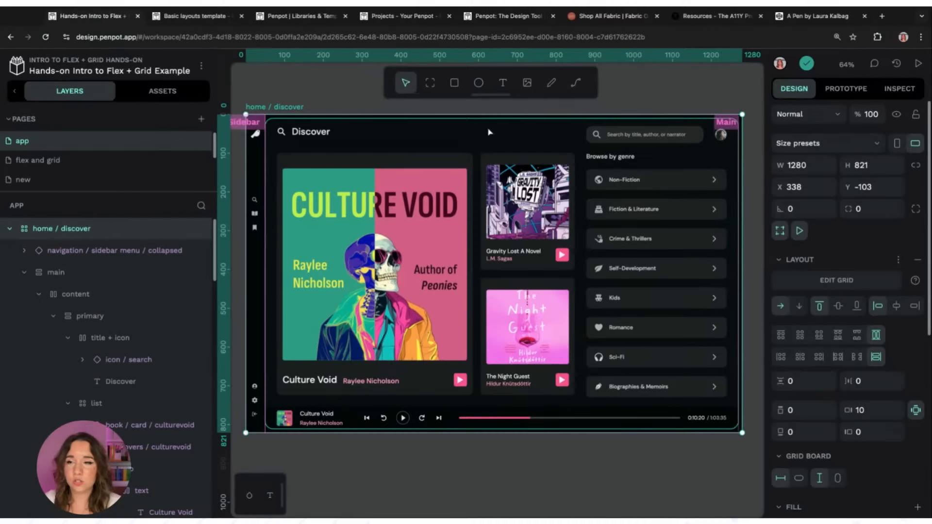
click(897, 89)
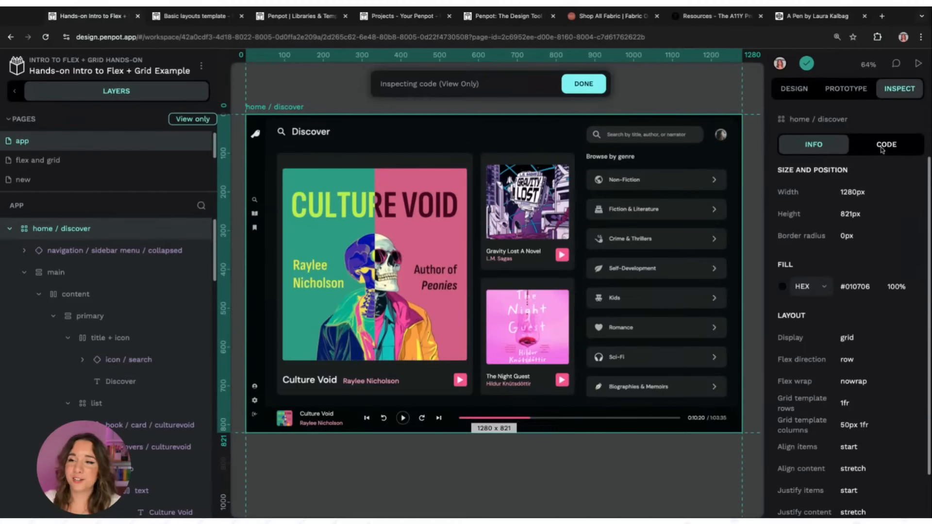
click(881, 145)
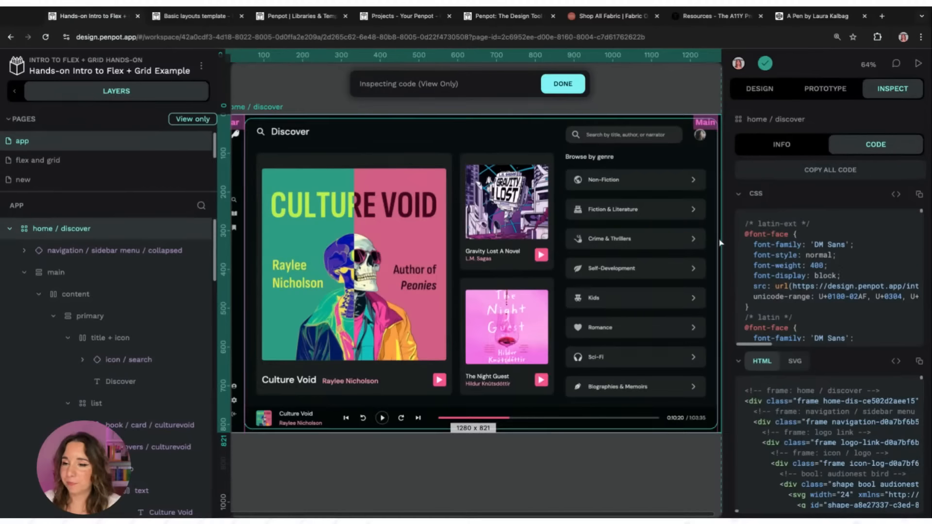
scroll(760, 302, down, 2)
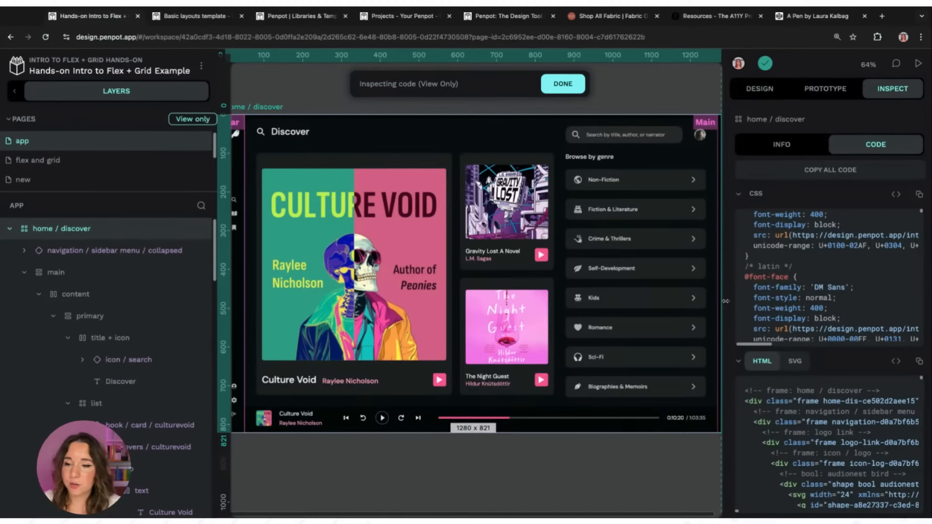
drag(723, 301, 708, 302)
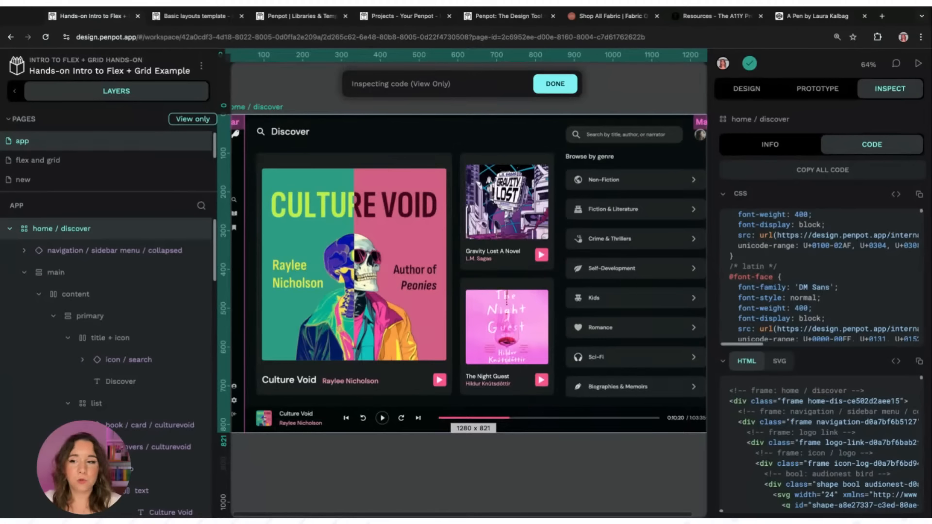
Look through the board's generated HTML and the font and body rules in its CSS.
scroll(852, 451, down, 2)
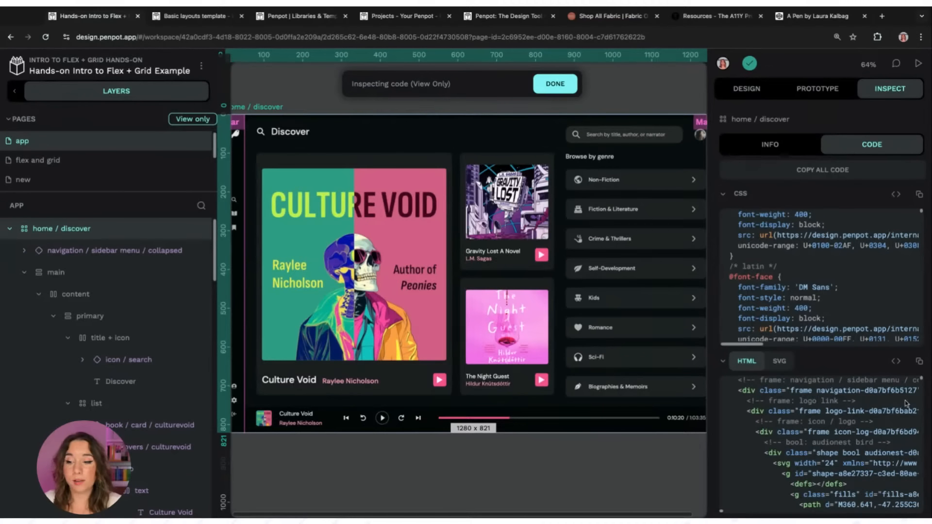
scroll(906, 405, down, 1)
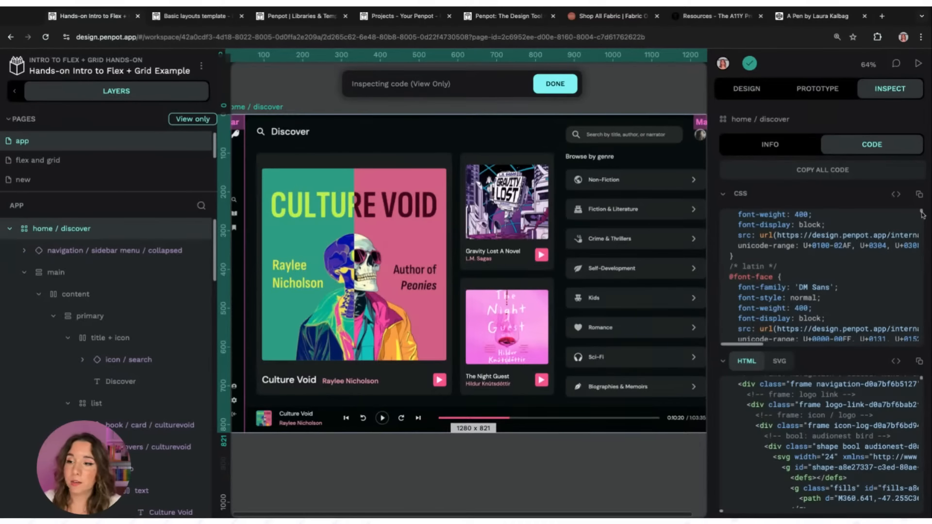
scroll(923, 214, down, 5)
scroll(923, 215, down, 8)
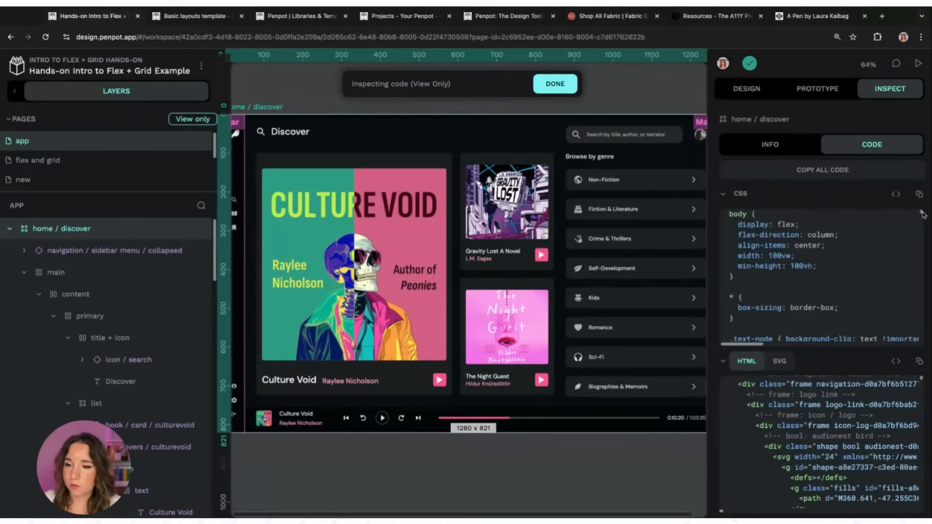
scroll(825, 277, up, 5)
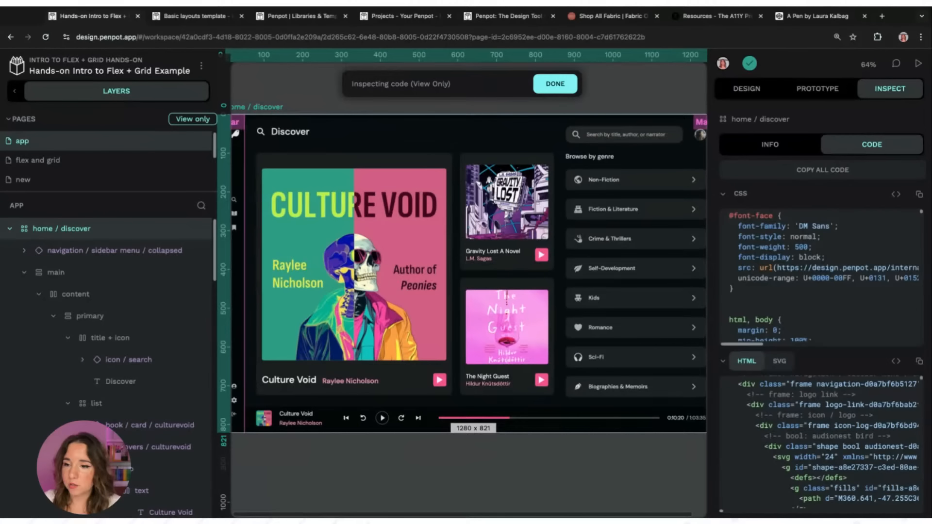
scroll(911, 228, down, 4)
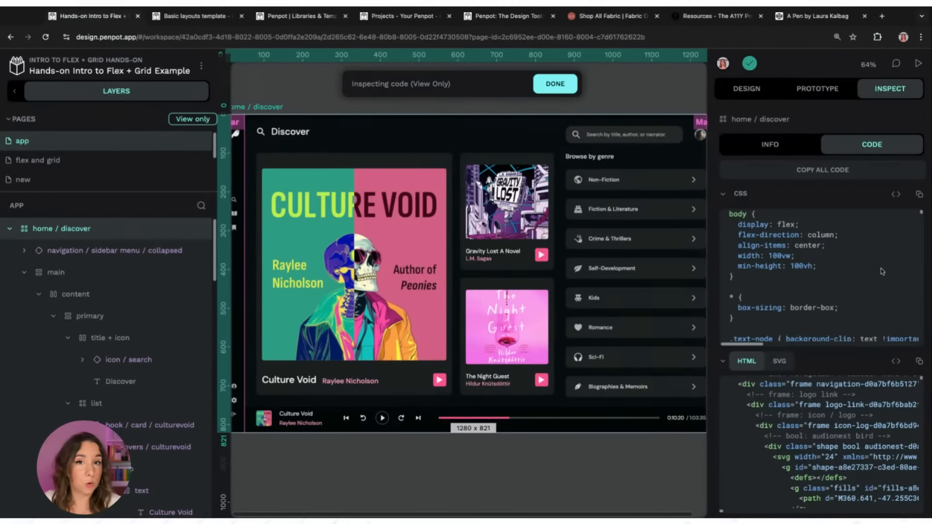
Examine the home / discover rule in the CSS, from its position and width through its padding to the grid template properties.
scroll(880, 273, down, 2)
scroll(878, 276, down, 5)
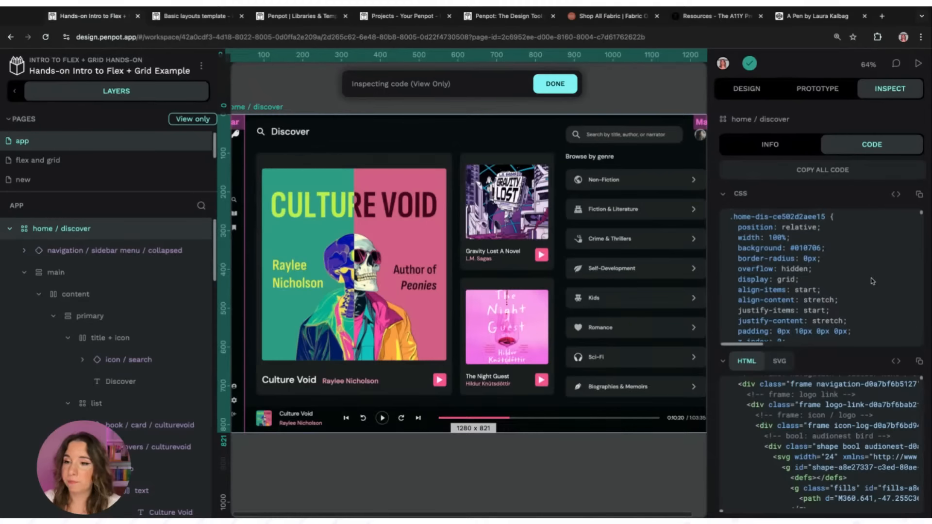
scroll(872, 281, down, 1)
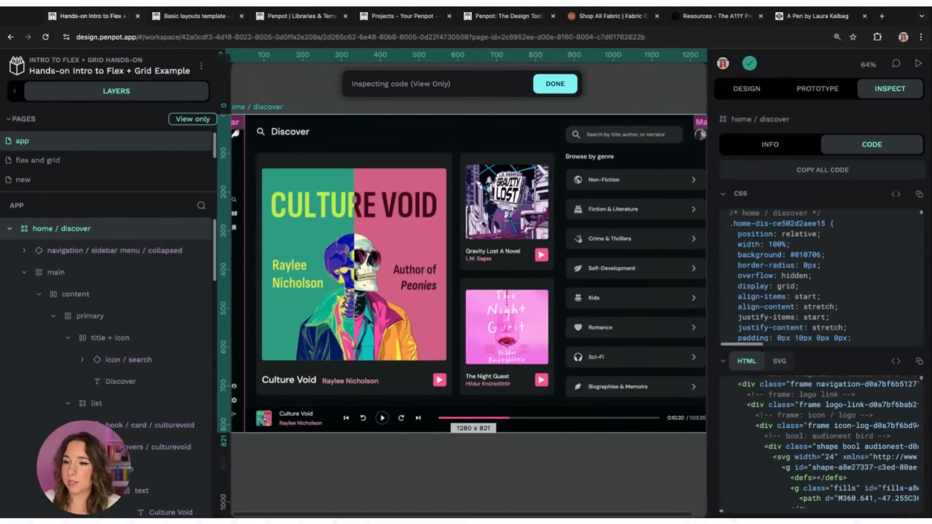
scroll(825, 275, up, 1)
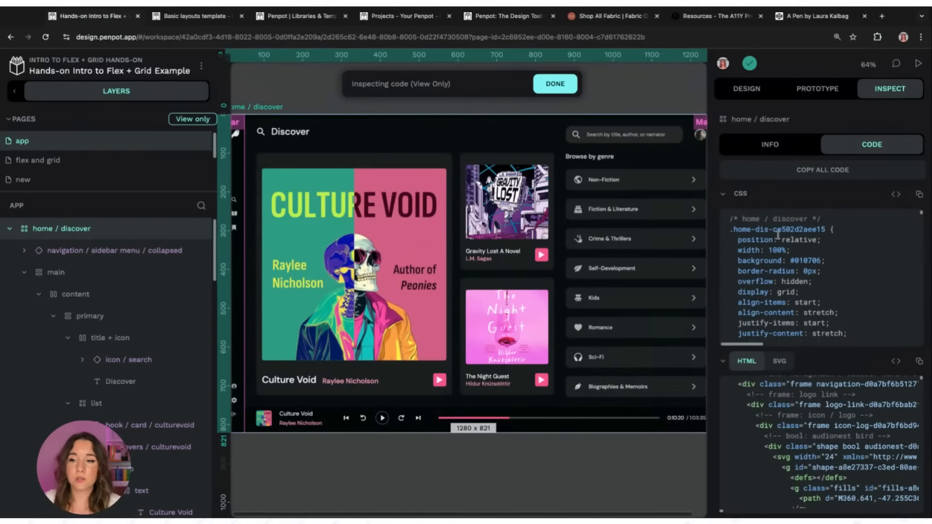
scroll(775, 236, down, 1)
scroll(750, 228, down, 2)
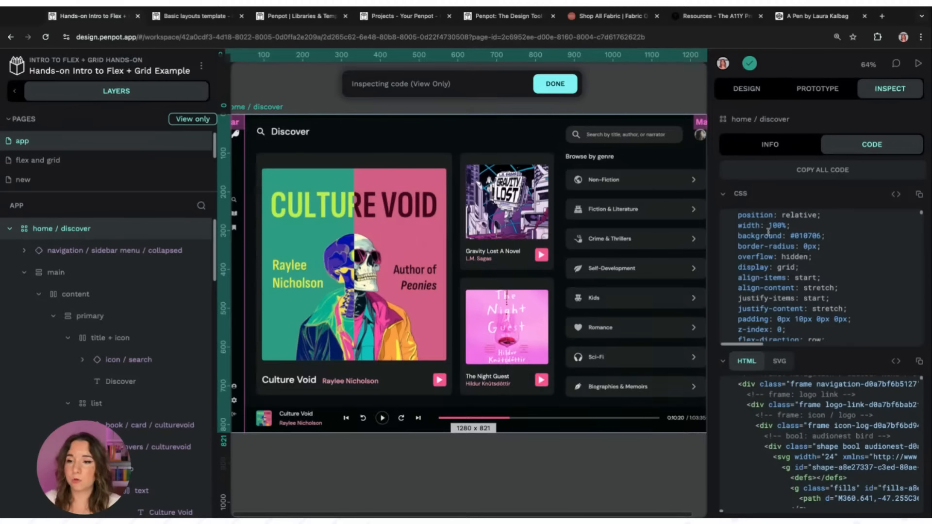
scroll(811, 277, down, 1)
drag(810, 275, 790, 295)
click(865, 309)
scroll(865, 309, down, 1)
click(774, 295)
click(834, 294)
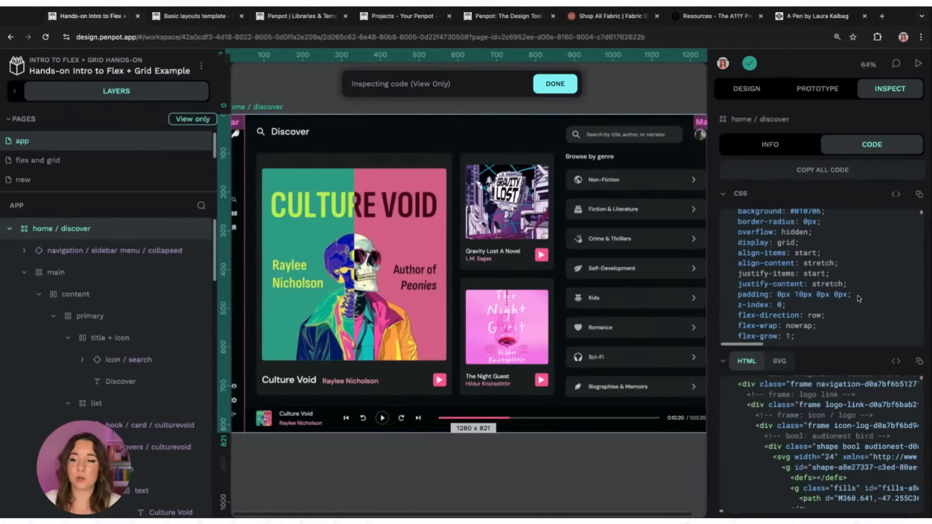
scroll(861, 298, down, 2)
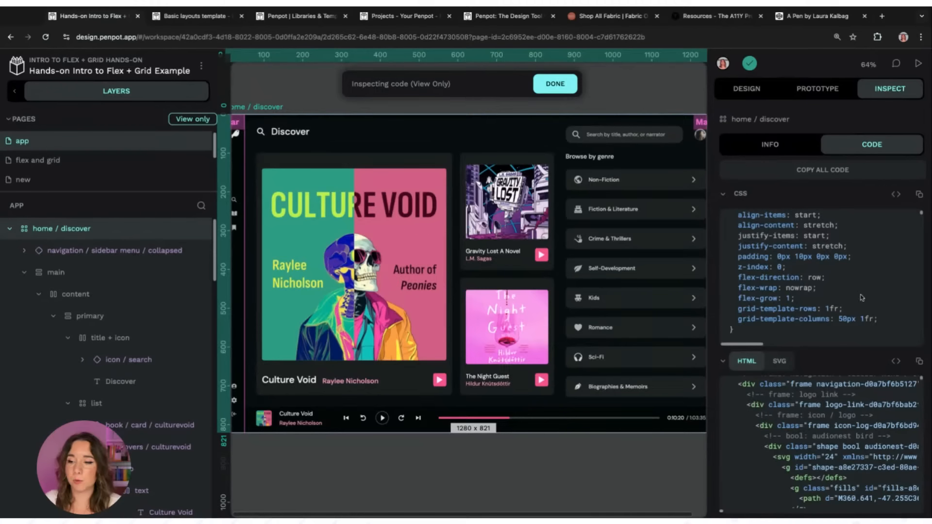
Examine the grid-template-rows and grid-template-columns declarations in the home / discover board's CSS, and return to the design properties.
scroll(862, 298, down, 1)
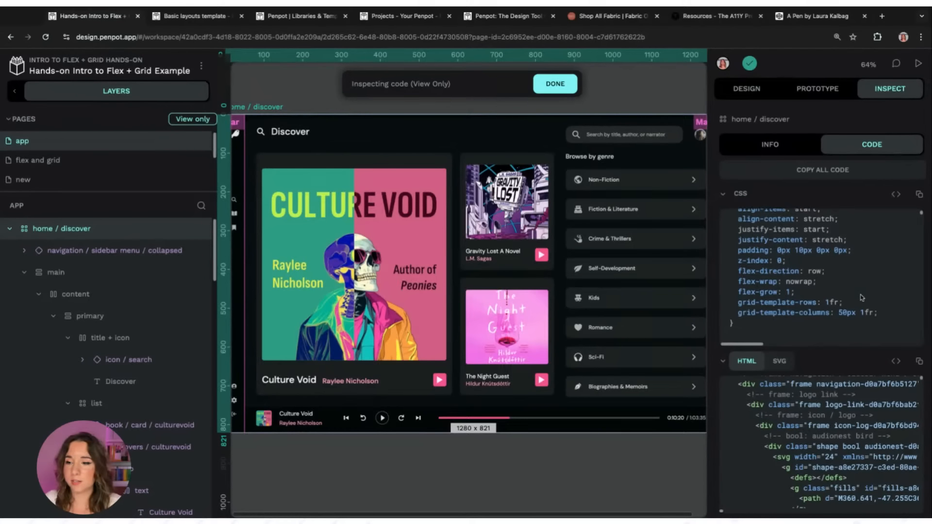
scroll(825, 299, up, 1)
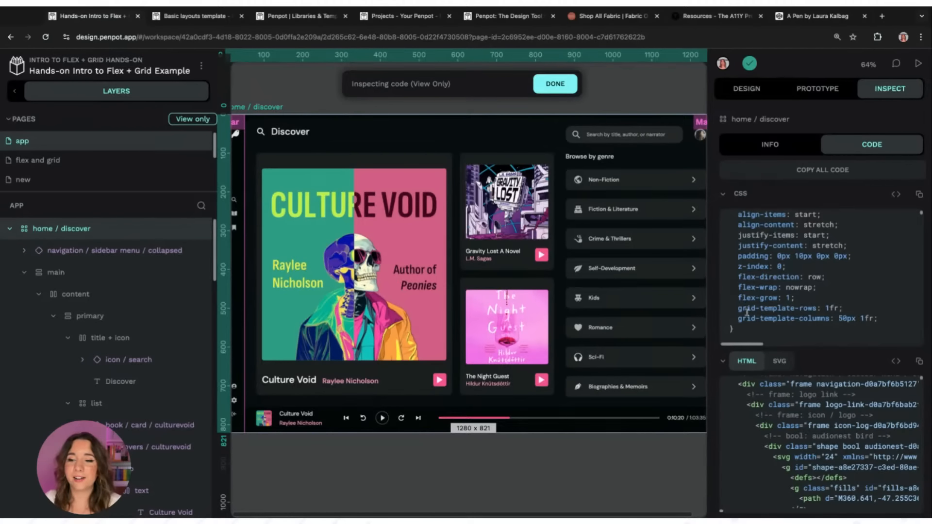
drag(739, 310, 833, 310)
click(861, 310)
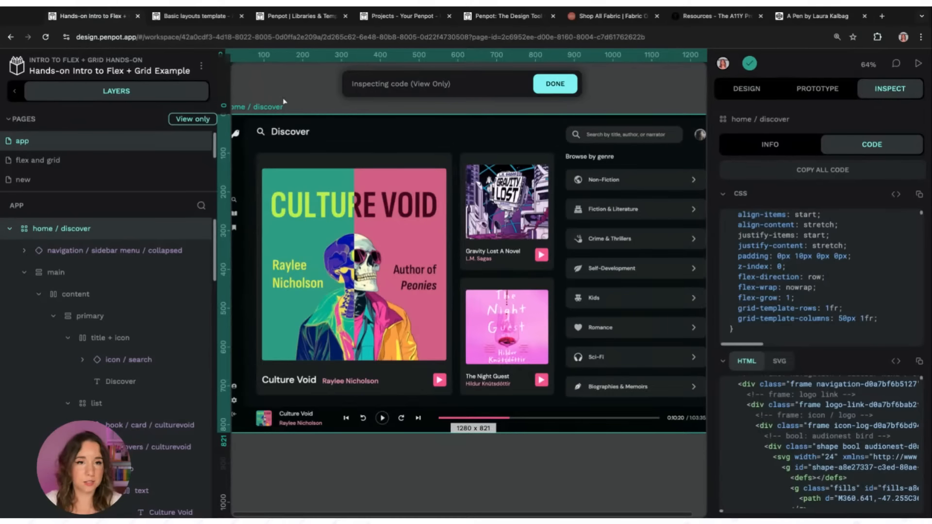
click(752, 92)
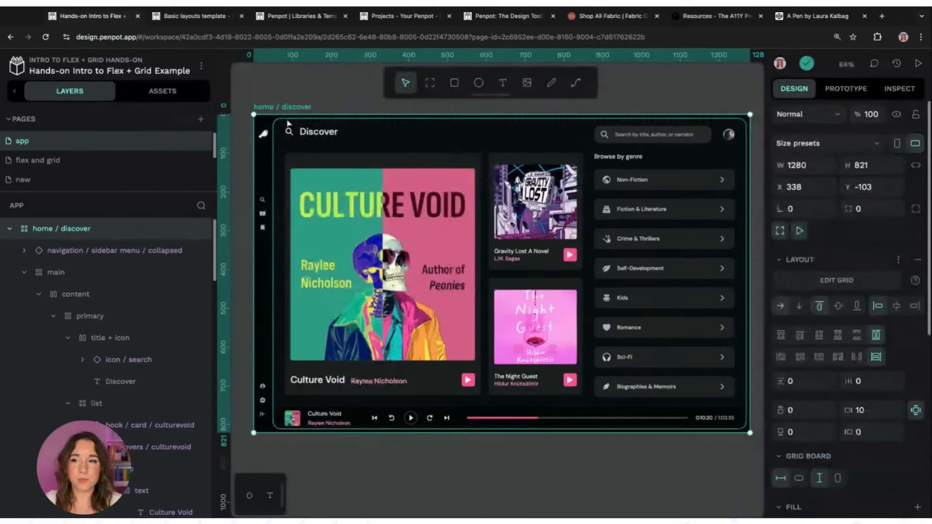
Review the home / discover board's grid layout settings and its generated CSS and HTML code.
click(853, 277)
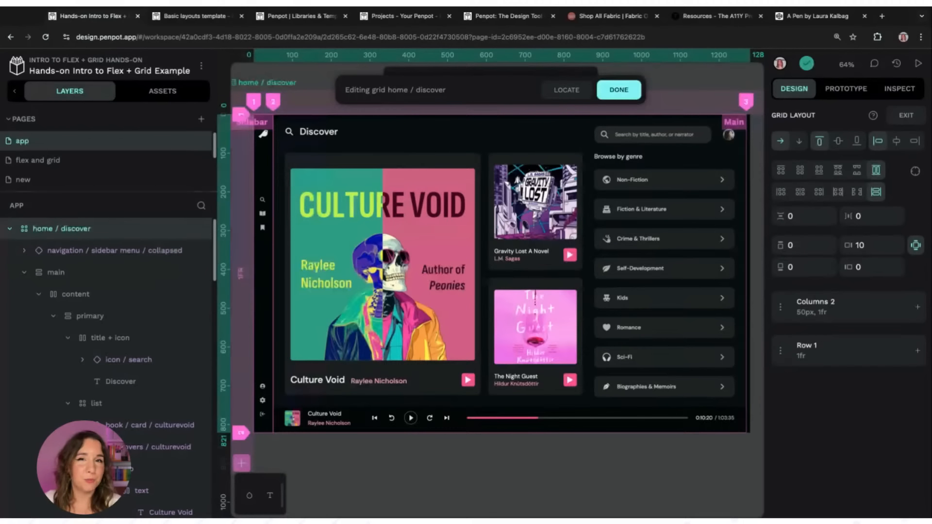
click(637, 90)
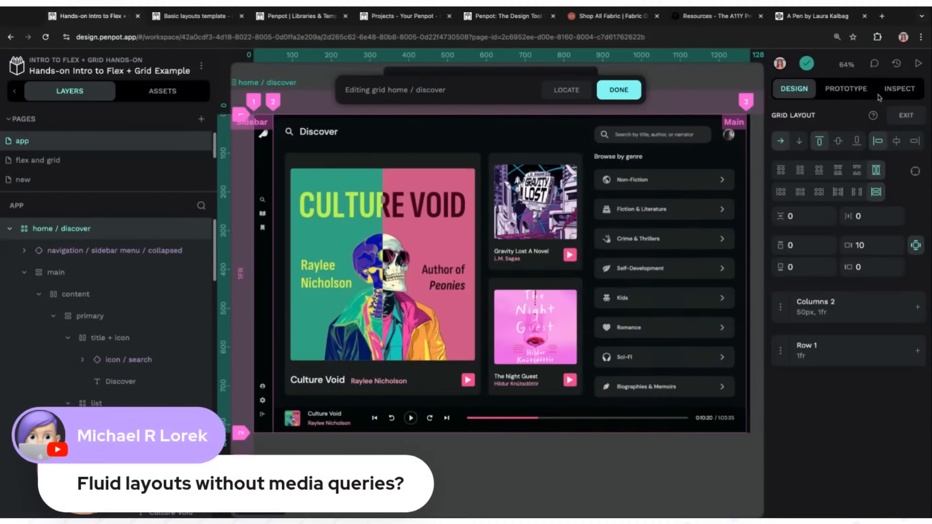
click(900, 90)
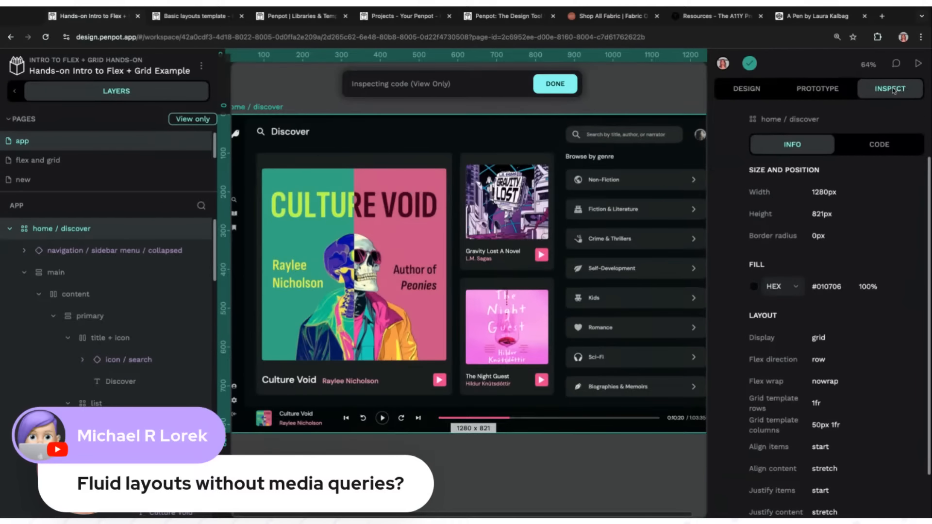
click(877, 149)
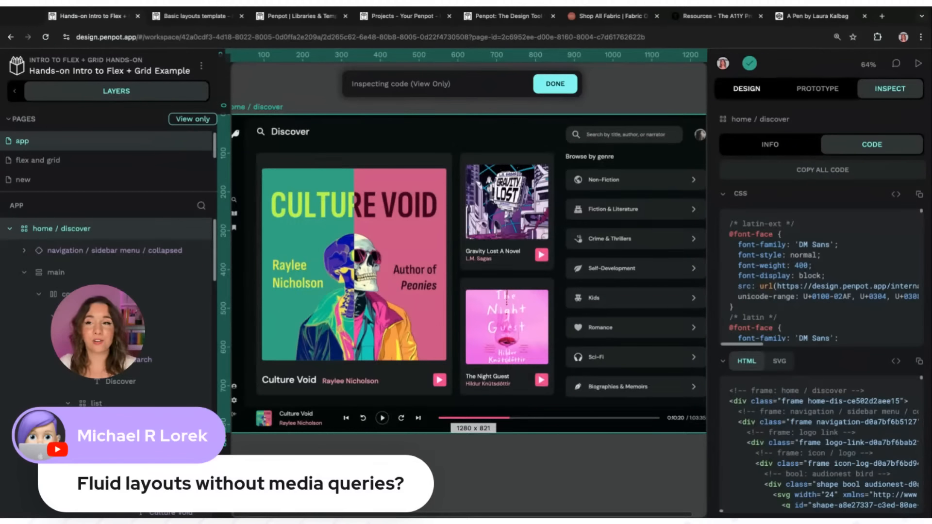
click(757, 91)
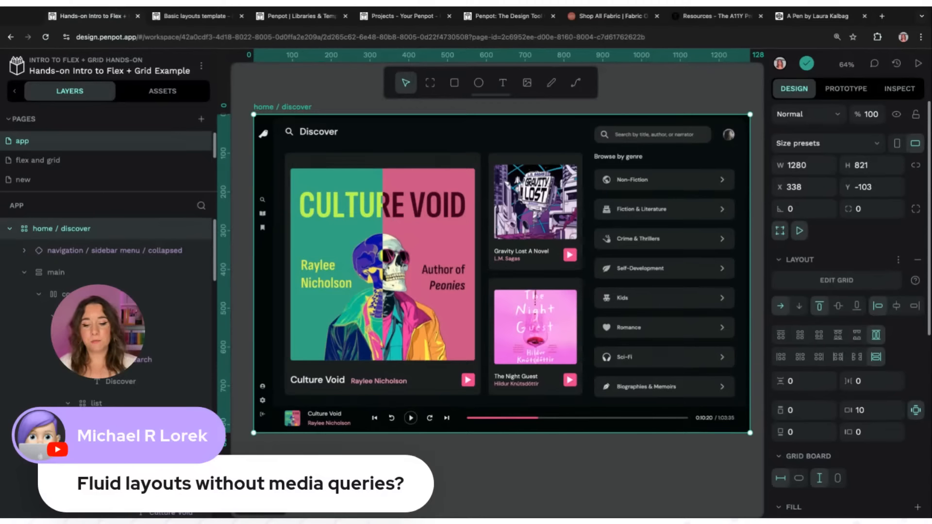
key(Escape)
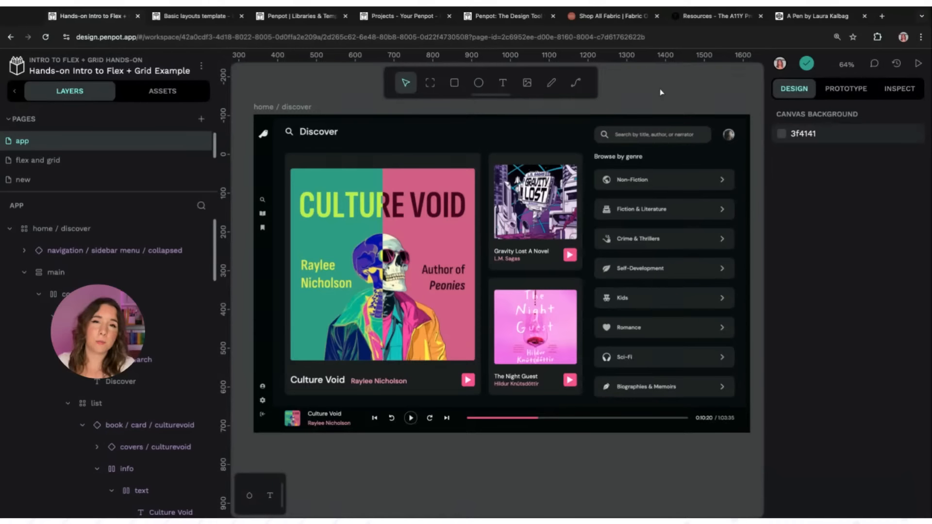
click(275, 106)
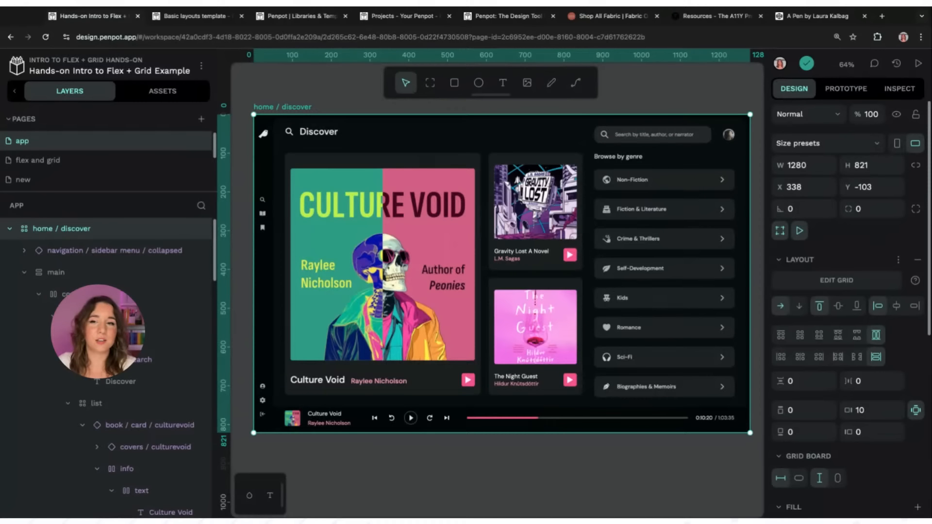
click(659, 91)
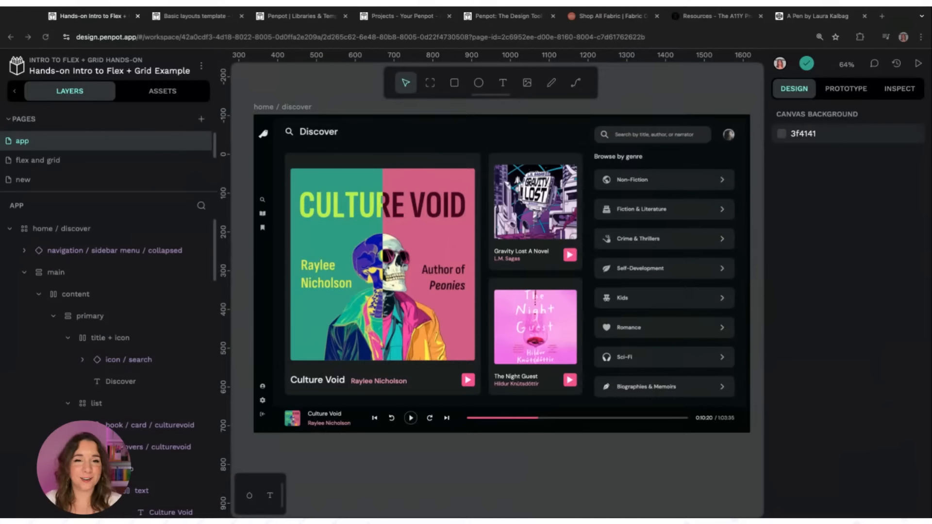
On the flex page, draw a new board and set its size to 320 wide by 400 high.
scroll(80, 175, down, 1)
click(76, 175)
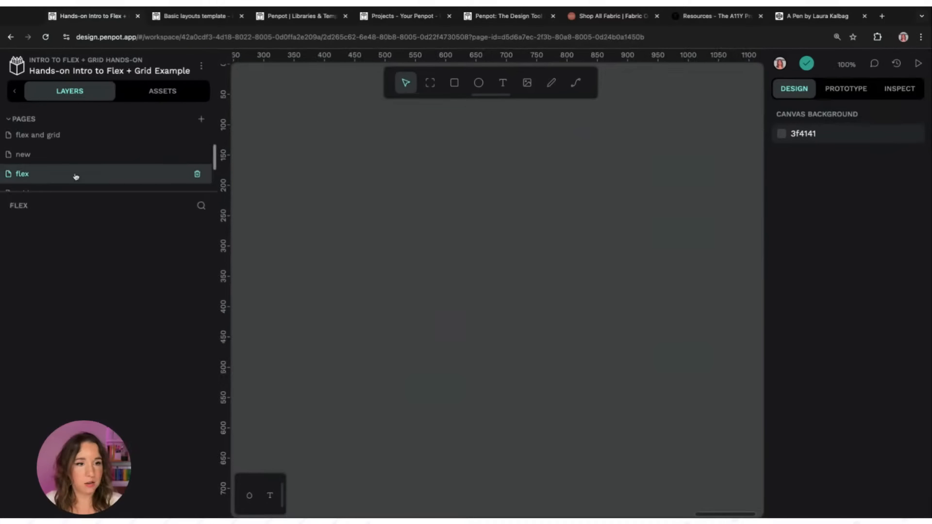
click(430, 83)
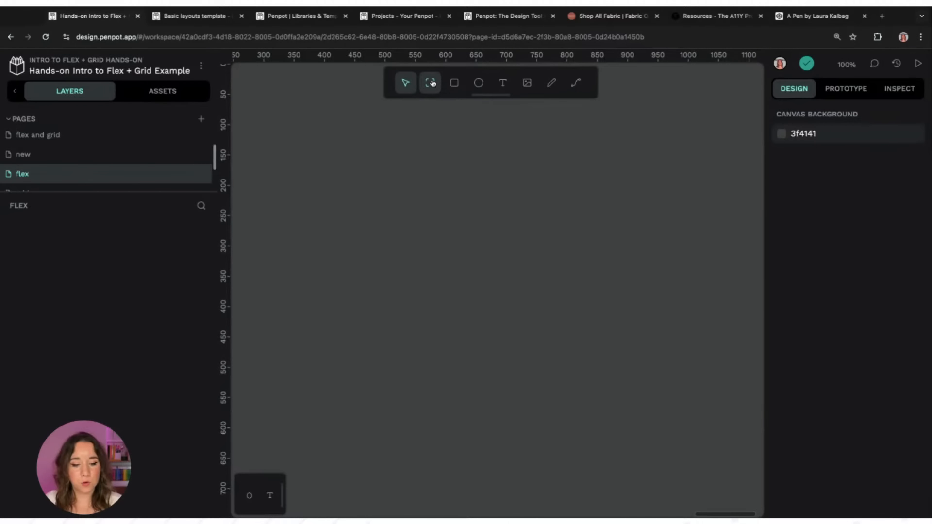
mouse_move(566, 381)
mouse_down()
mouse_move(366, 231)
mouse_move(338, 133)
mouse_move(584, 389)
mouse_move(489, 377)
mouse_move(560, 378)
mouse_move(539, 353)
mouse_move(560, 383)
mouse_move(537, 385)
mouse_up()
click(815, 166)
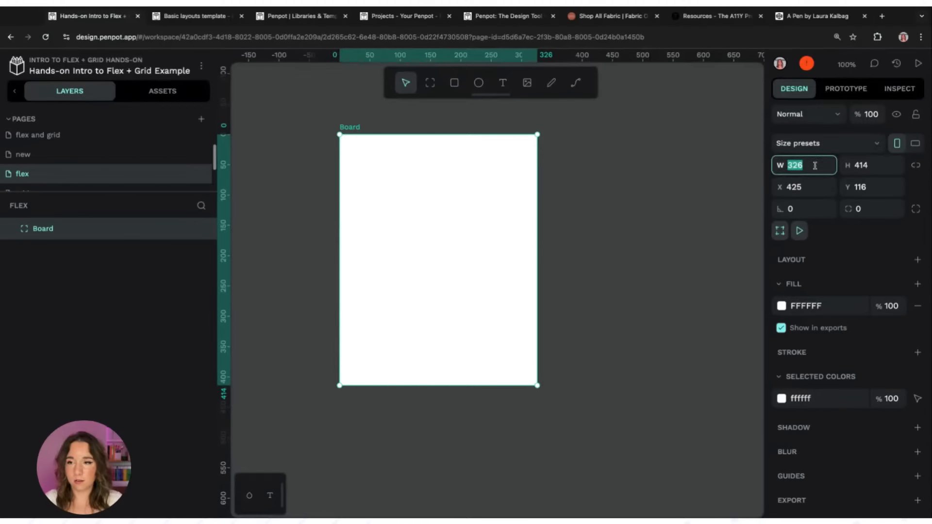
text(320)
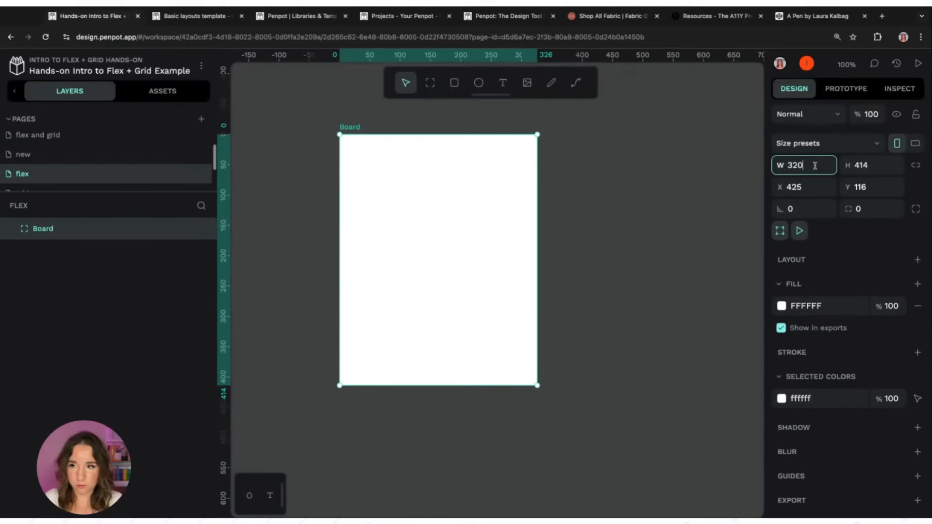
key(Tab)
text(400)
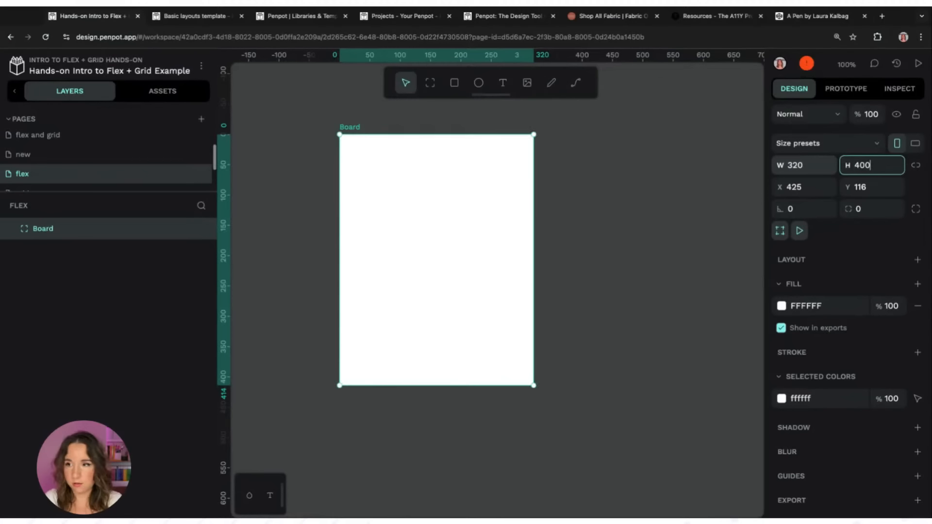
key(Return)
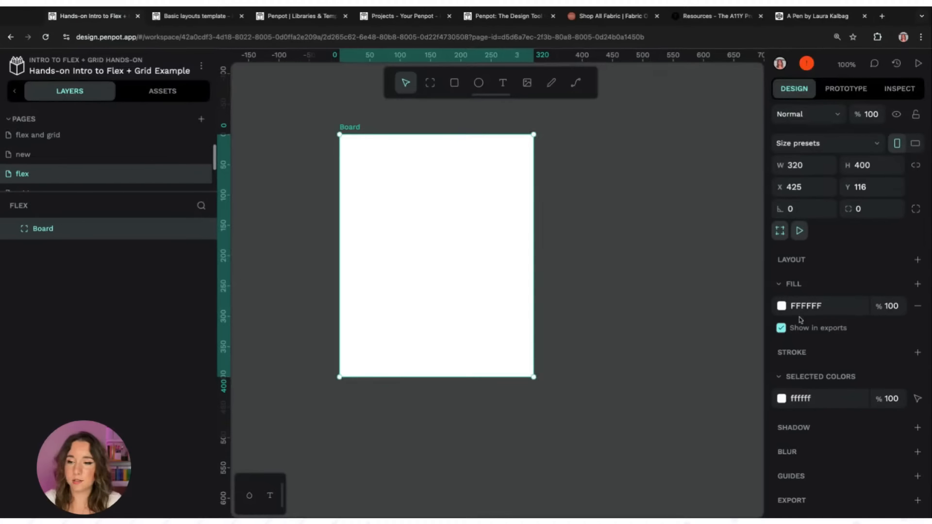
Fill the board with the midnight colour from the Audionest library and move the board to about X 445, Y 105.
click(781, 305)
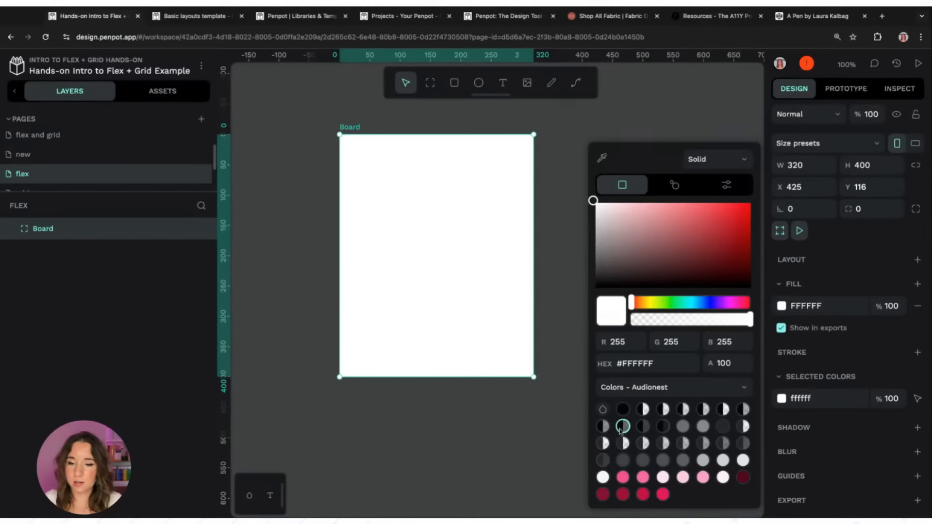
click(623, 409)
click(698, 102)
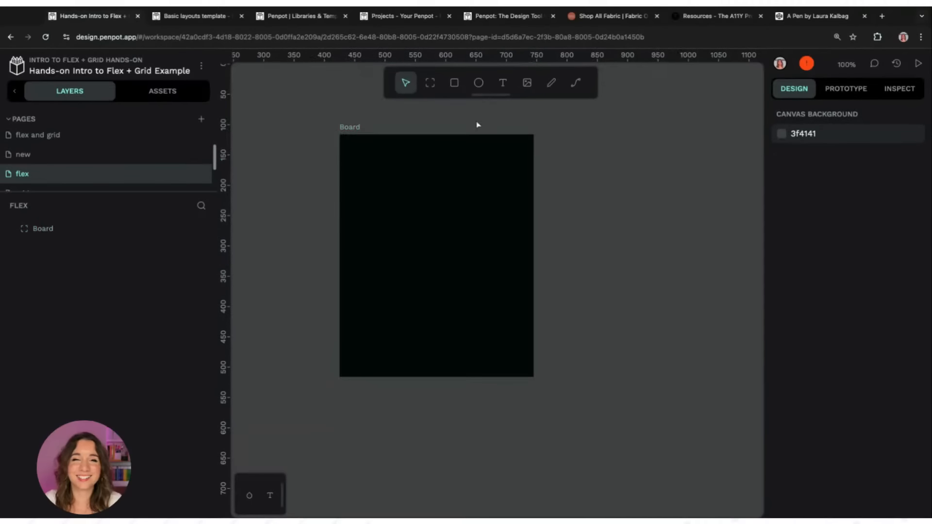
drag(354, 128, 367, 122)
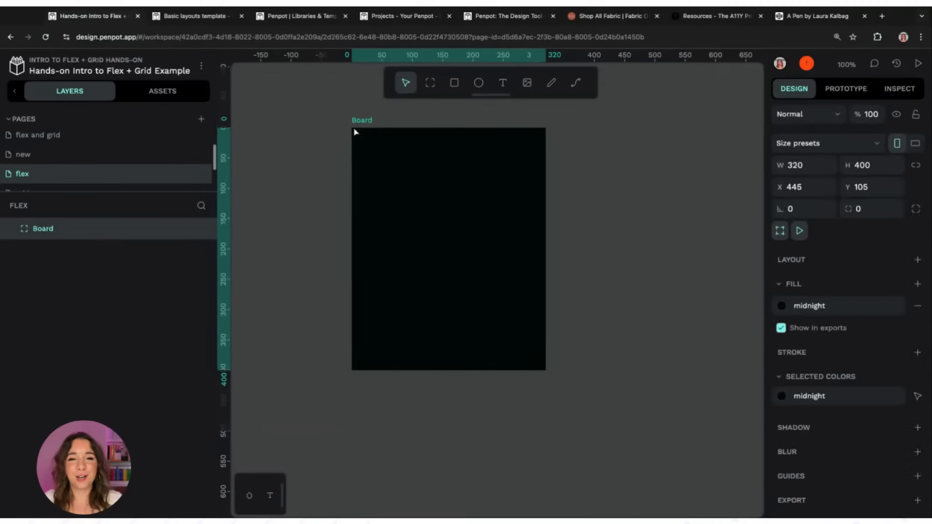
click(582, 146)
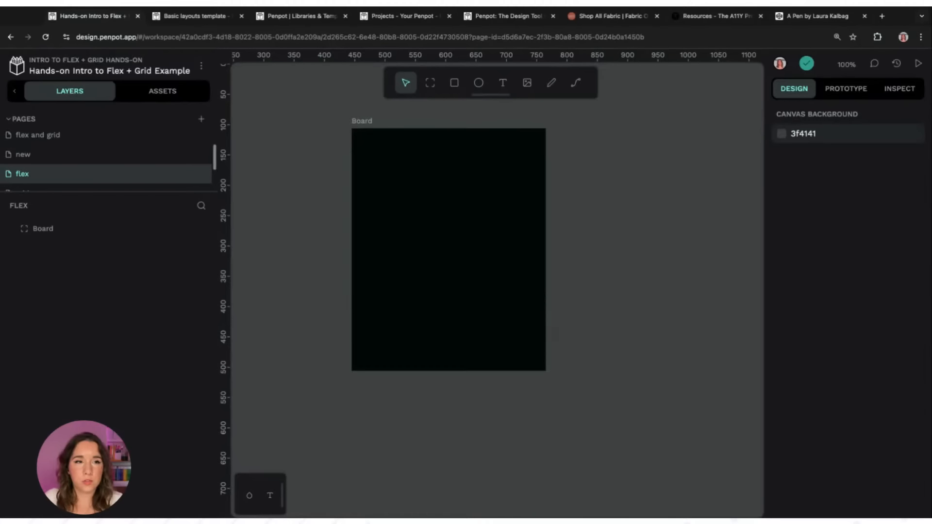
Place the utilities components title book at about X 59, Y 239 and title author at about X 50, Y 275 on the board.
click(152, 92)
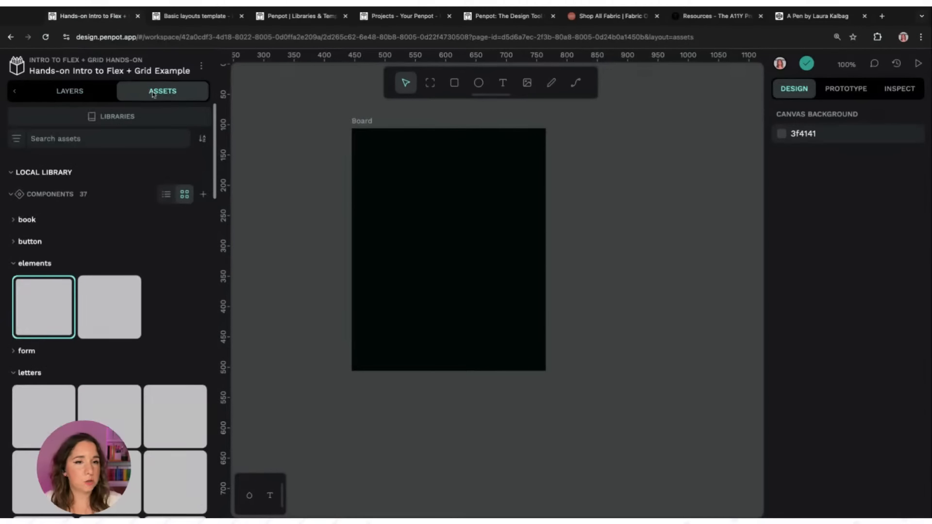
click(11, 265)
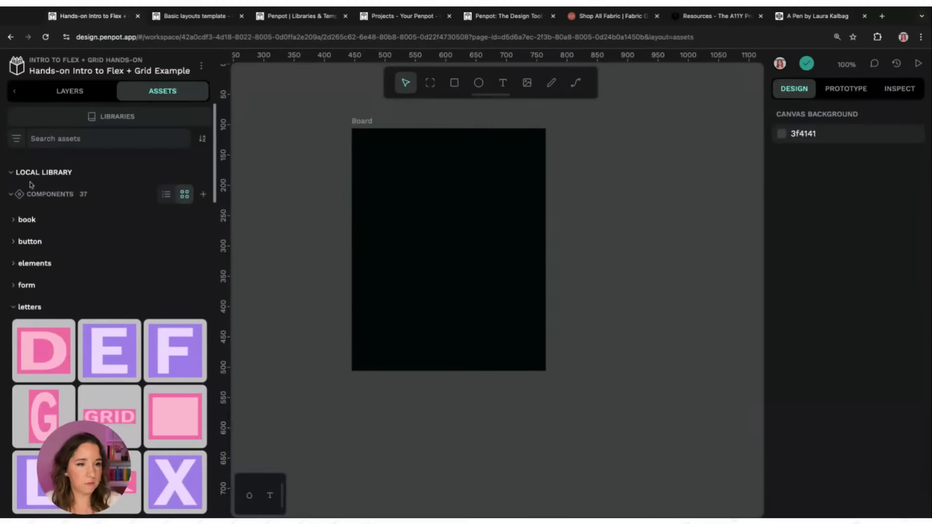
click(14, 307)
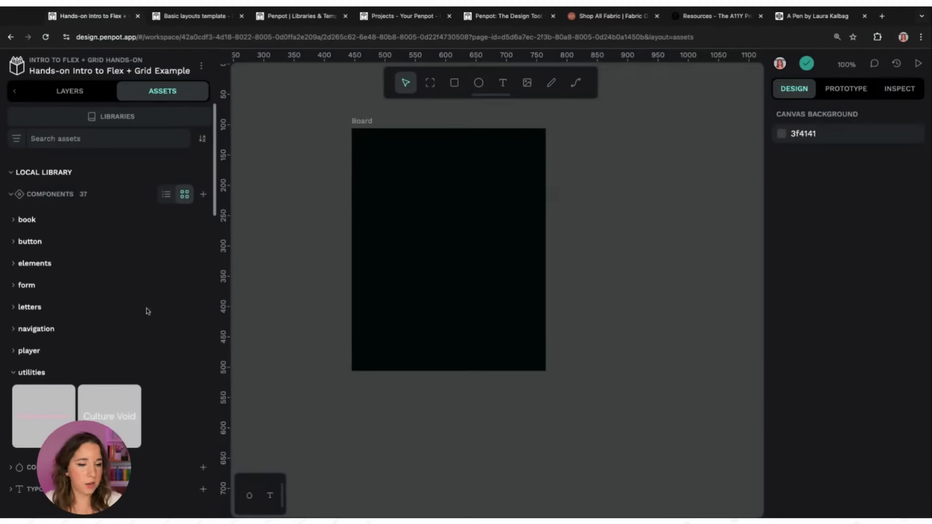
click(123, 416)
drag(124, 416, 421, 283)
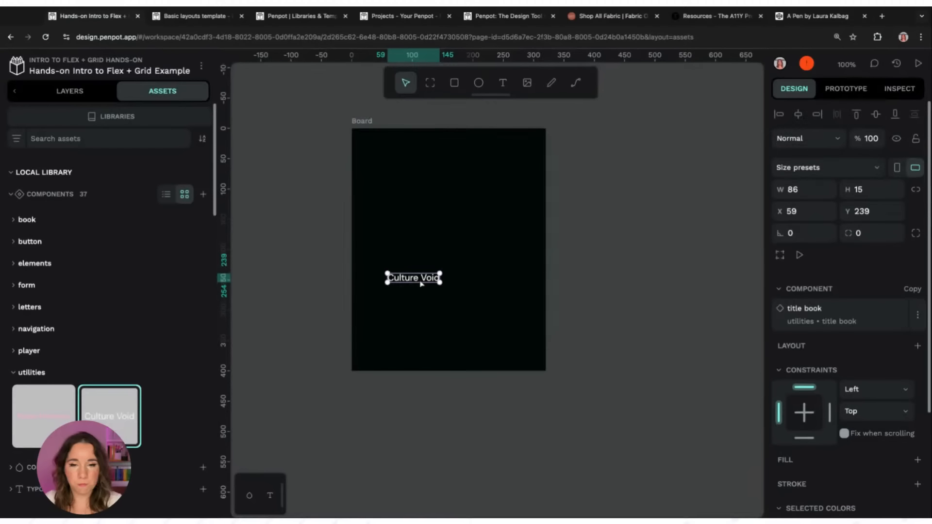
drag(44, 416, 415, 300)
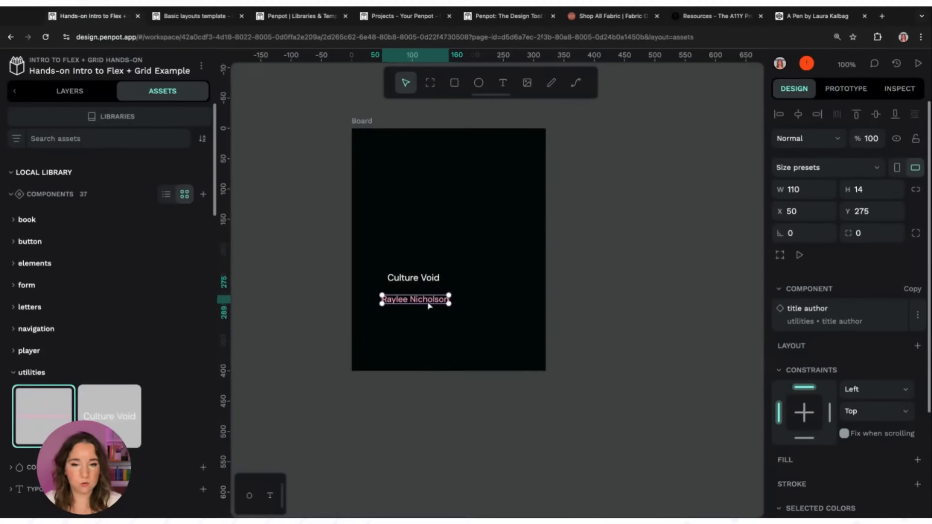
click(14, 373)
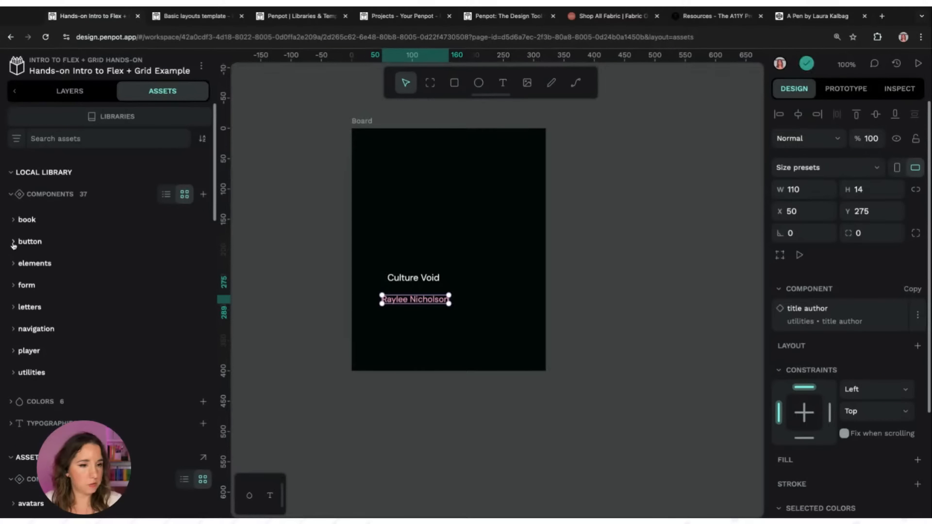
Place the play button component on the board beside the book title, at about X 200, Y 224.
click(13, 241)
click(167, 285)
drag(167, 285, 482, 274)
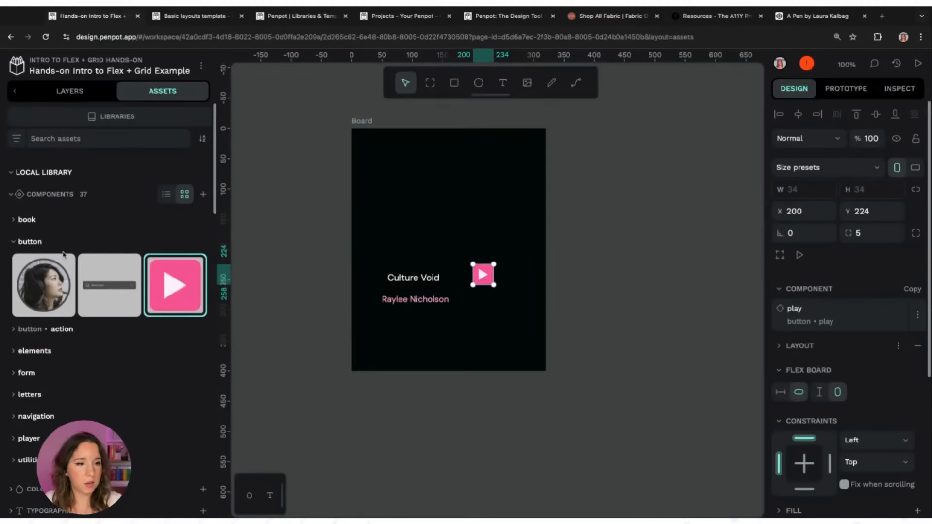
click(13, 241)
Add the culturevoid cover component from the Audionest assets library to the board.
scroll(67, 207, down, 5)
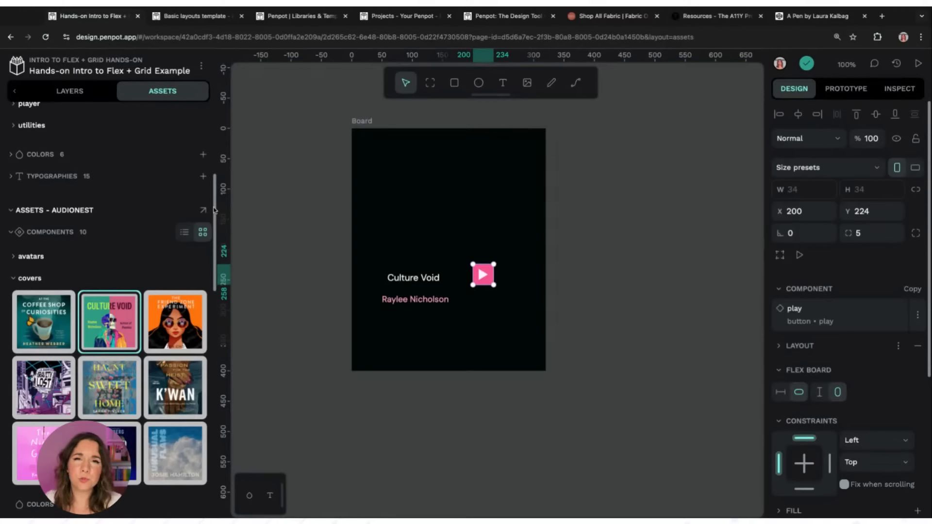
scroll(214, 209, down, 1)
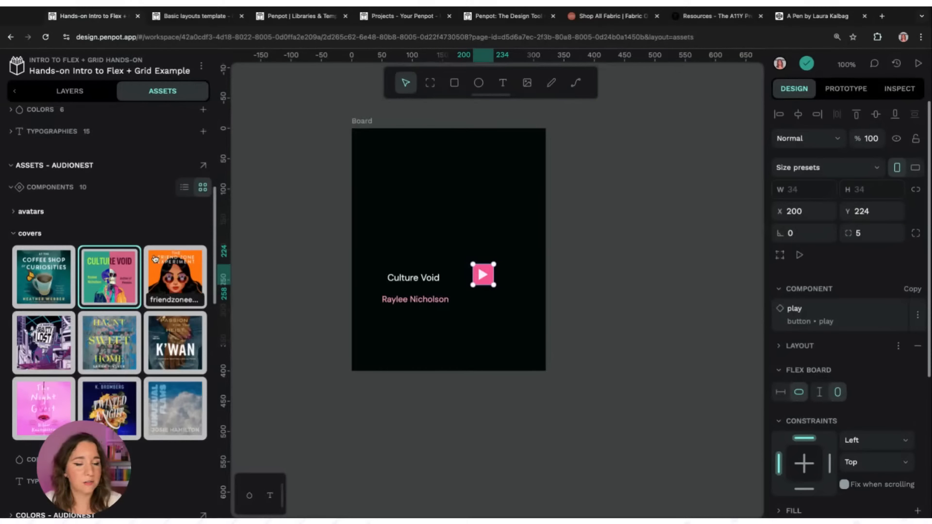
drag(114, 278, 448, 206)
click(13, 233)
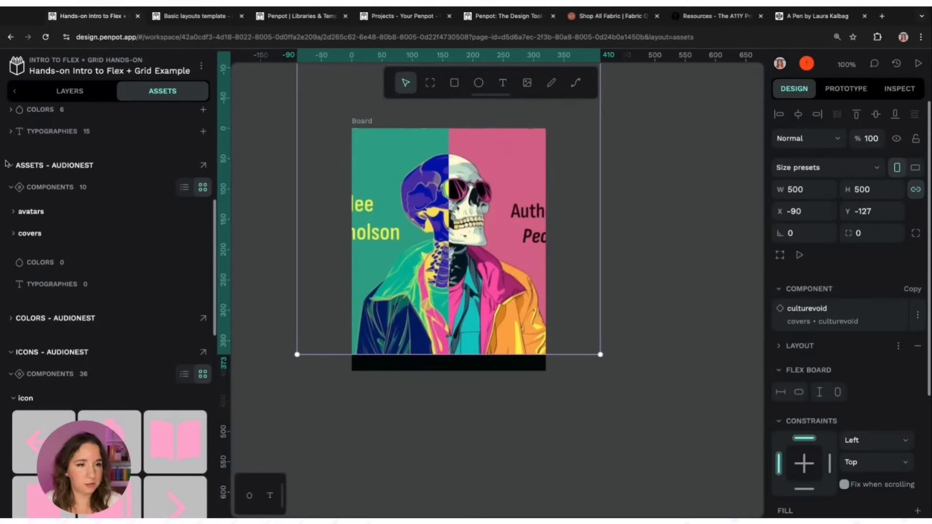
Shrink the culturevoid cover to about 178 × 178 and position it above the titles at about X 39, Y 32.
click(70, 90)
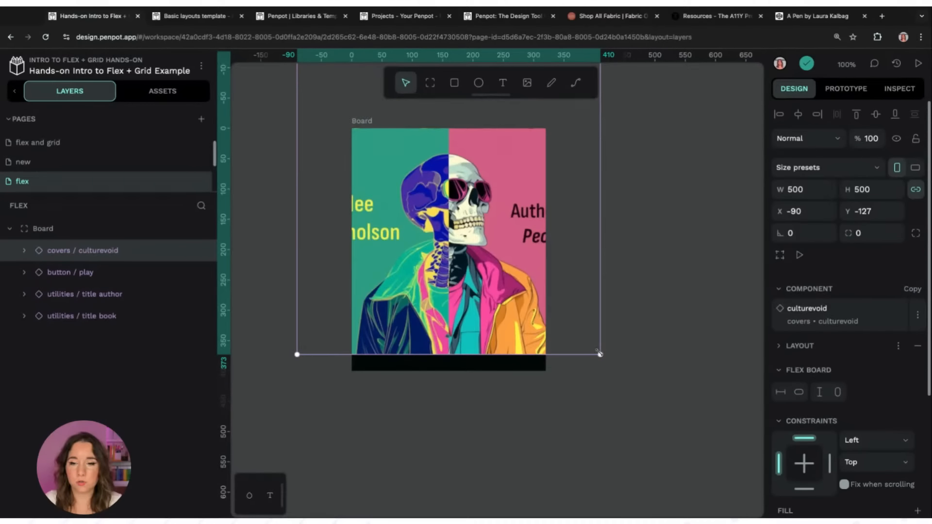
drag(600, 354, 444, 198)
drag(375, 170, 416, 239)
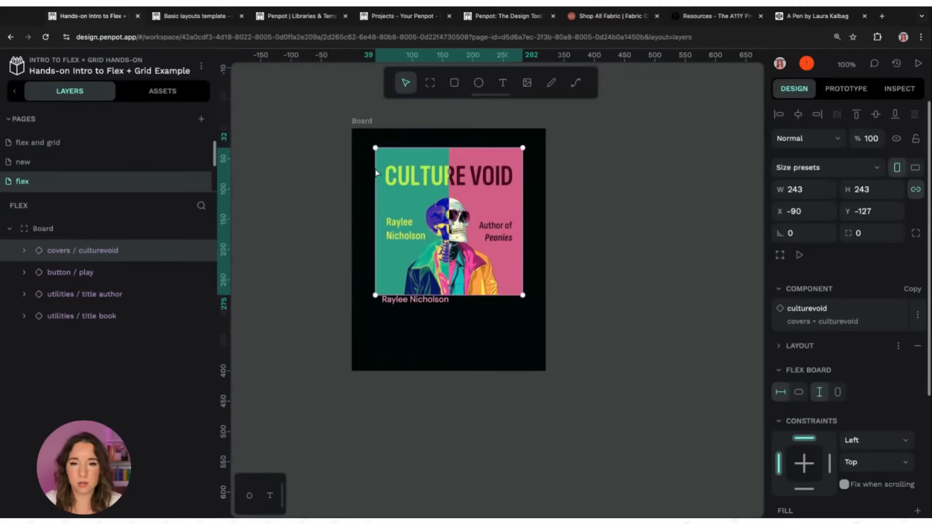
drag(523, 295, 494, 249)
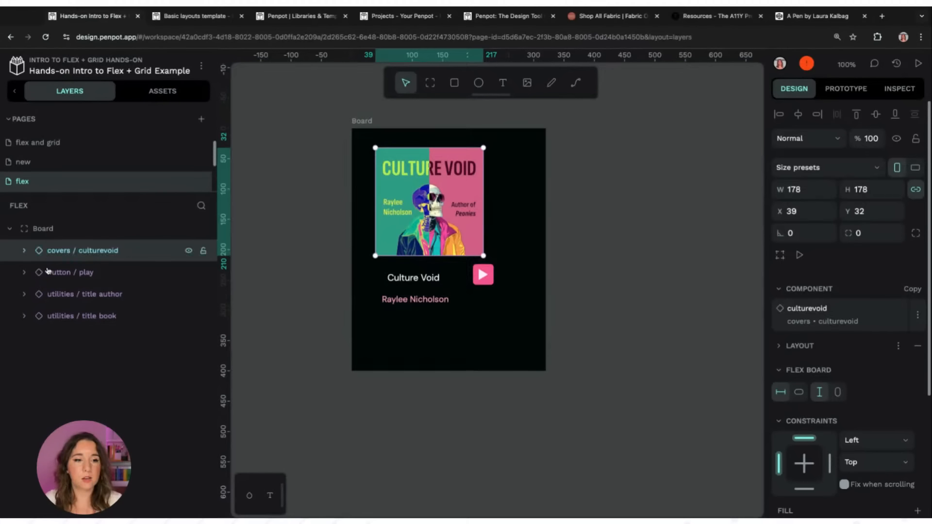
Reorder the board's layers so the culturevoid cover is followed by title book, title author and the play button.
click(83, 273)
click(91, 297)
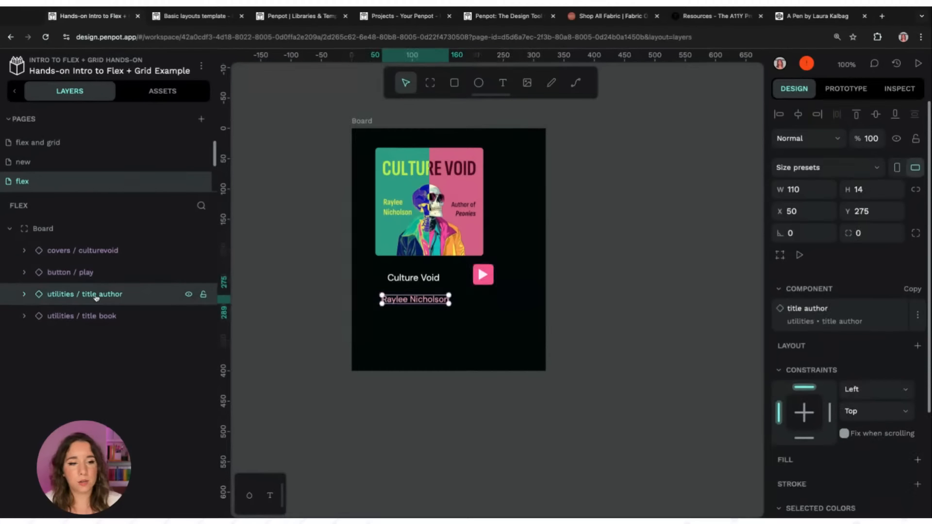
click(132, 316)
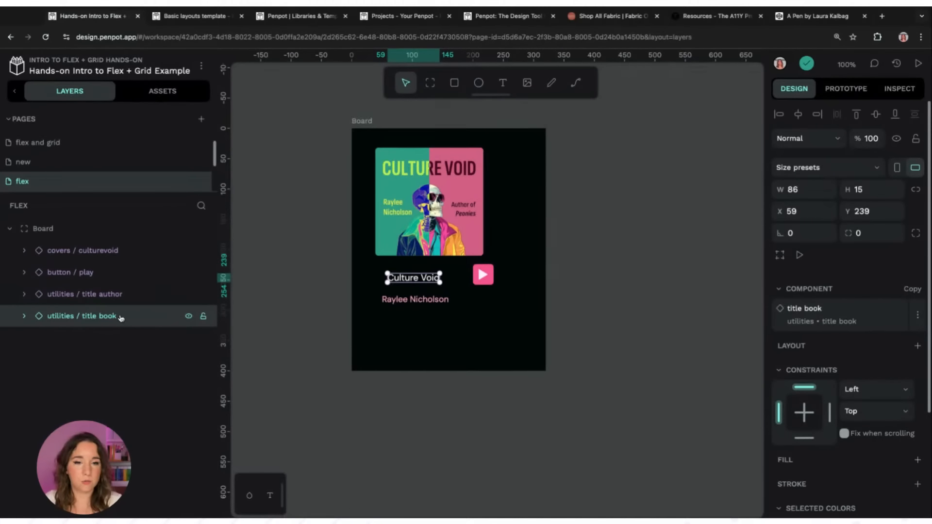
drag(106, 321, 104, 267)
click(111, 318)
drag(111, 317, 109, 286)
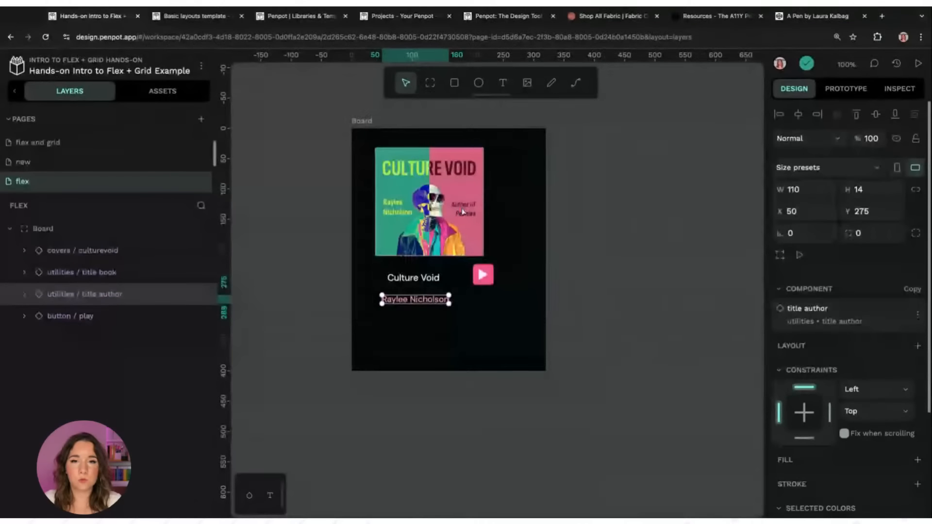
Rename the board as card and set its corner radius to 10.
click(356, 124)
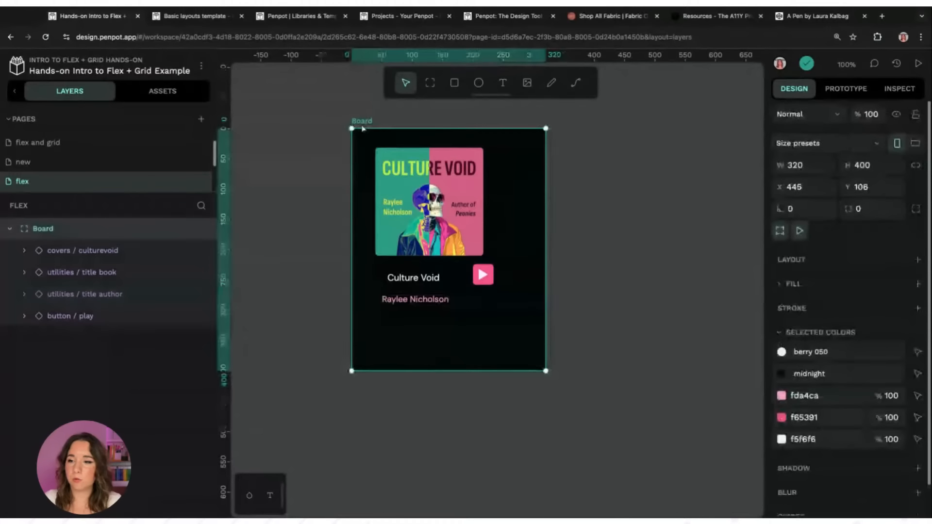
double_click(51, 228)
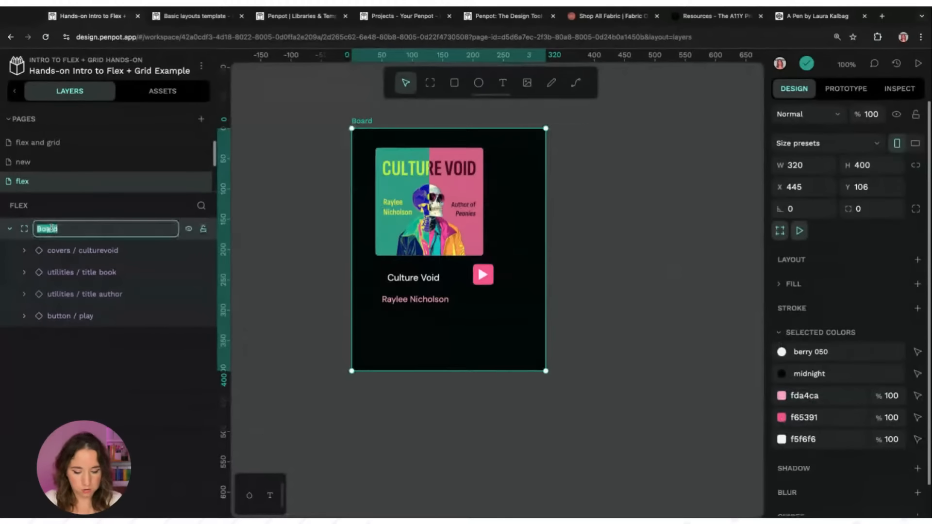
text(card)
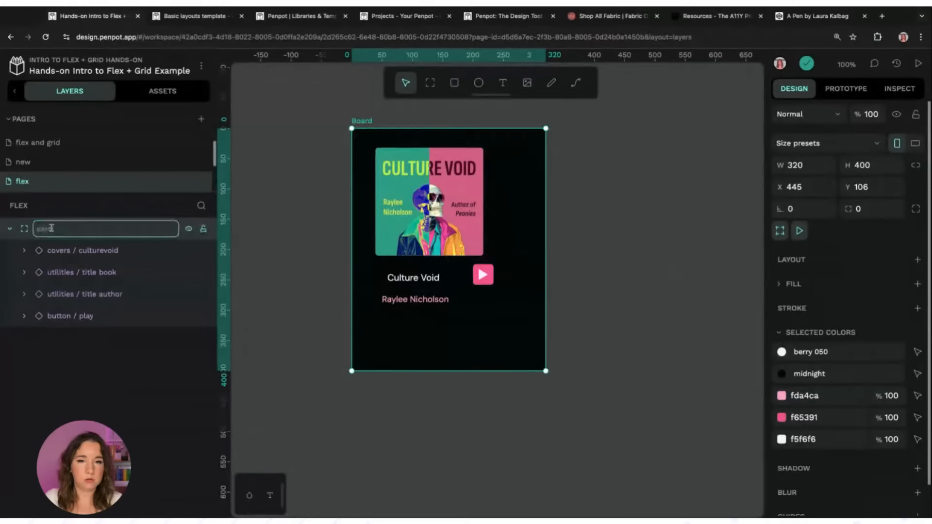
key(Return)
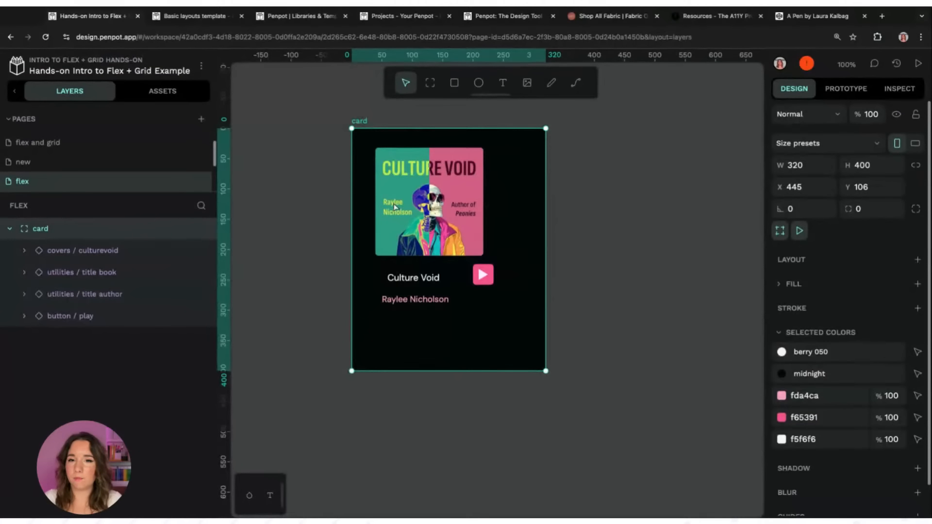
click(869, 208)
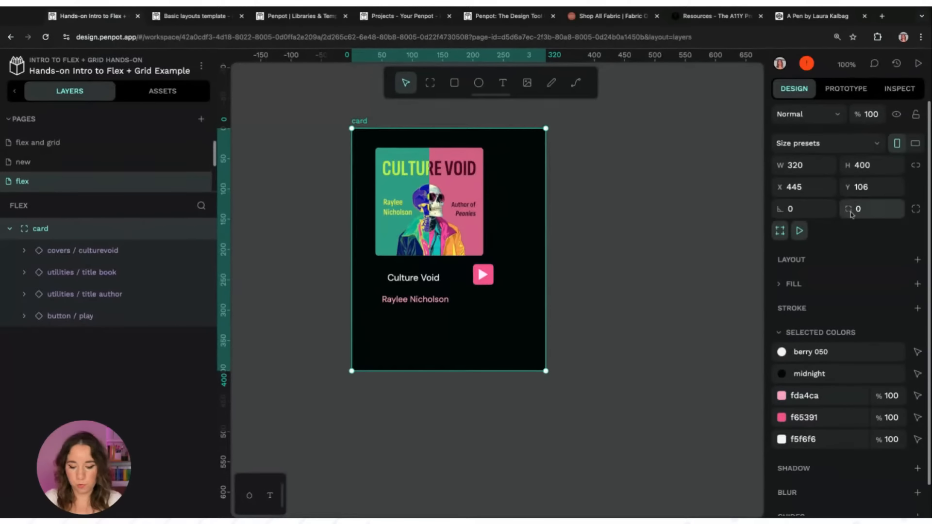
text(10)
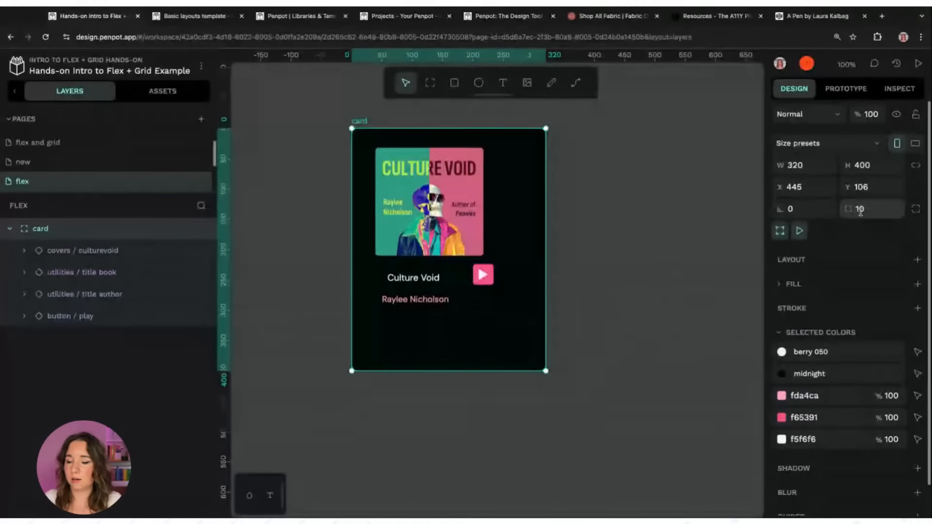
key(Return)
Add a flex layout to the card, with its items aligned and justified to the center.
click(917, 260)
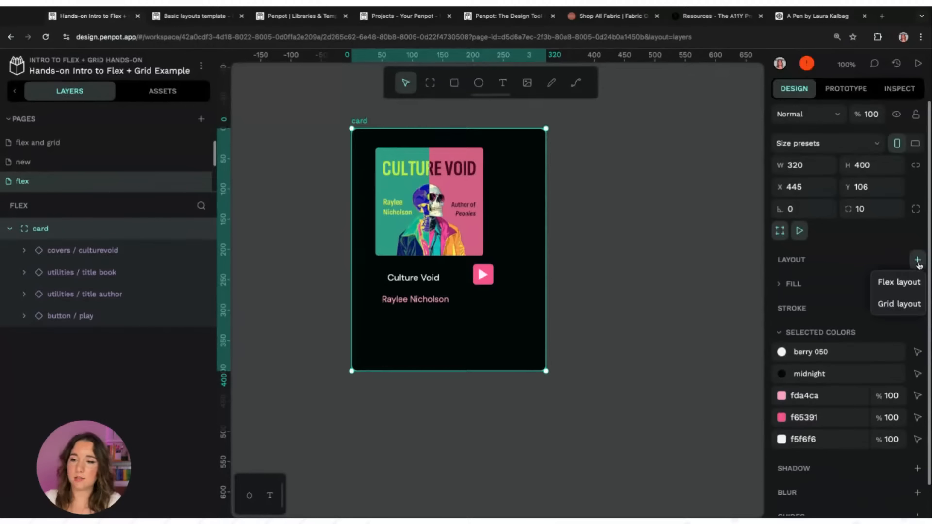
click(899, 282)
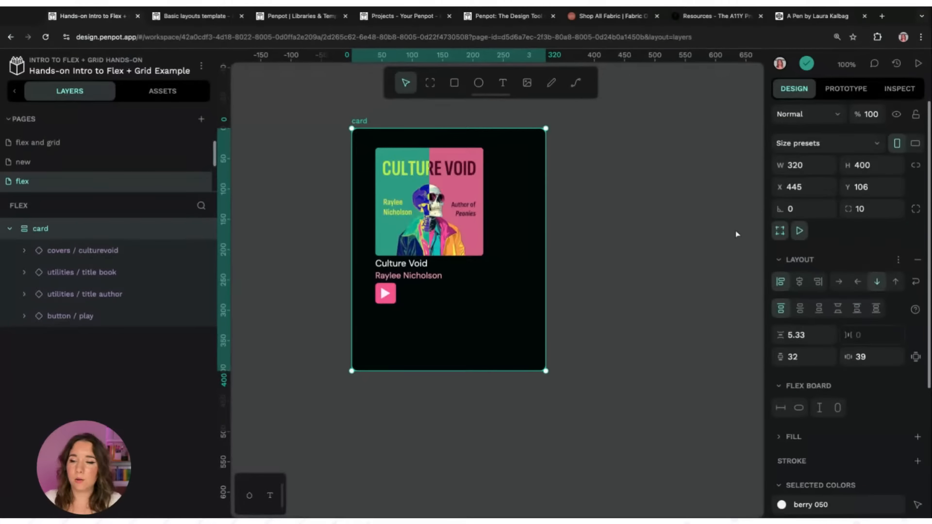
click(801, 283)
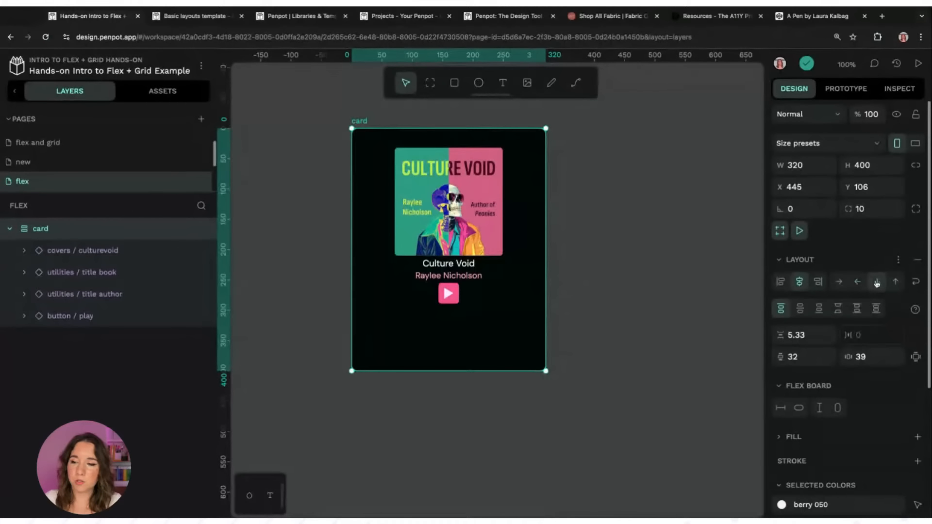
click(800, 310)
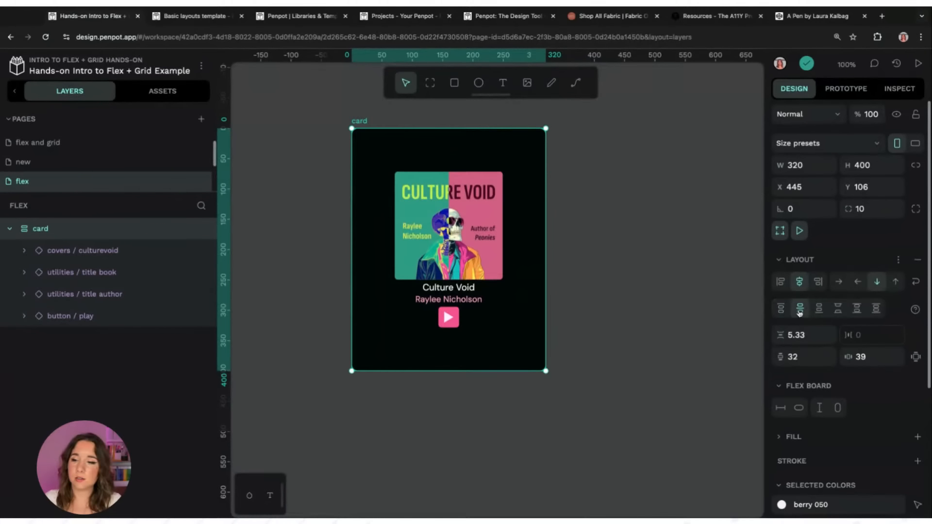
Set the card layout's row gap to 10 and both its vertical and horizontal padding to 20.
click(808, 334)
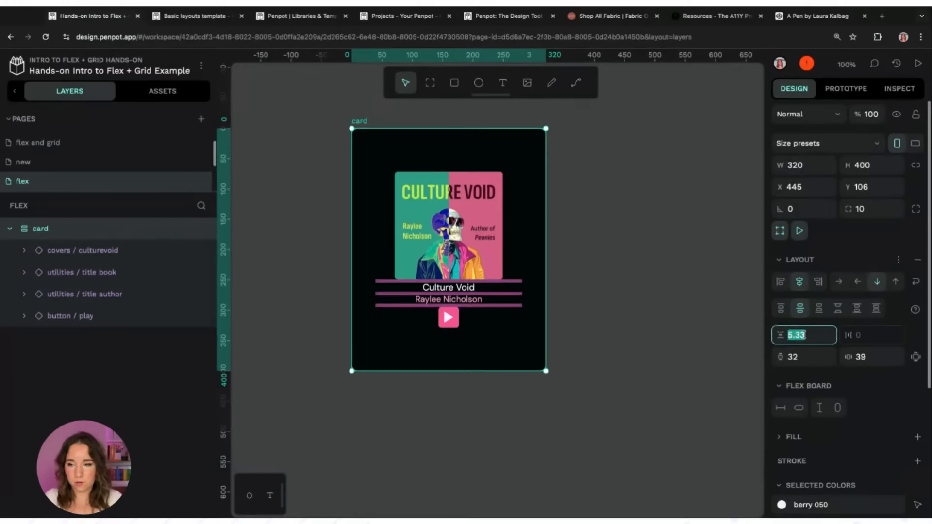
text(10)
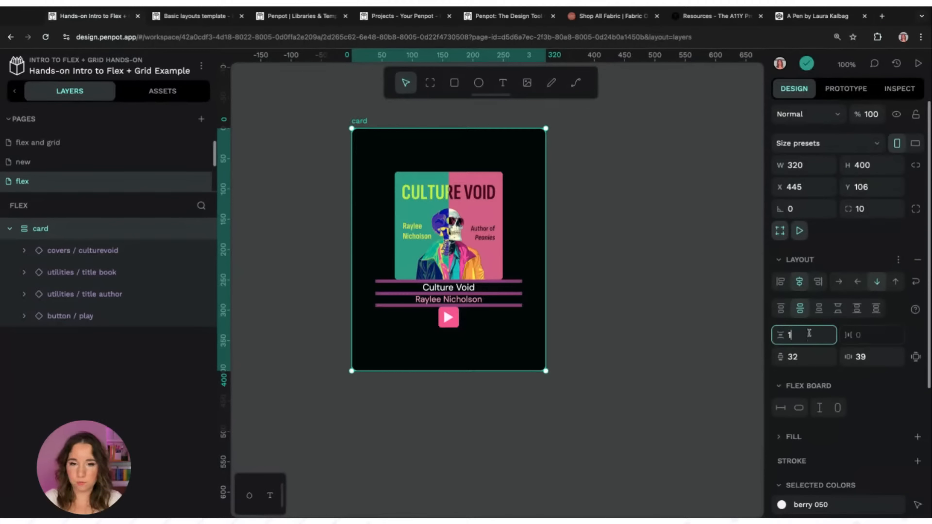
key(Return)
click(820, 364)
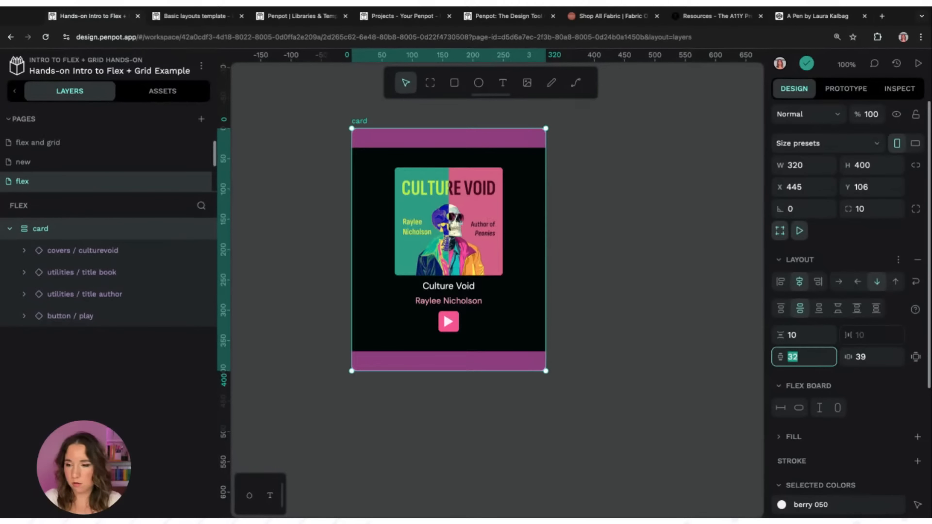
text(20)
key(Tab)
text(20)
key(Return)
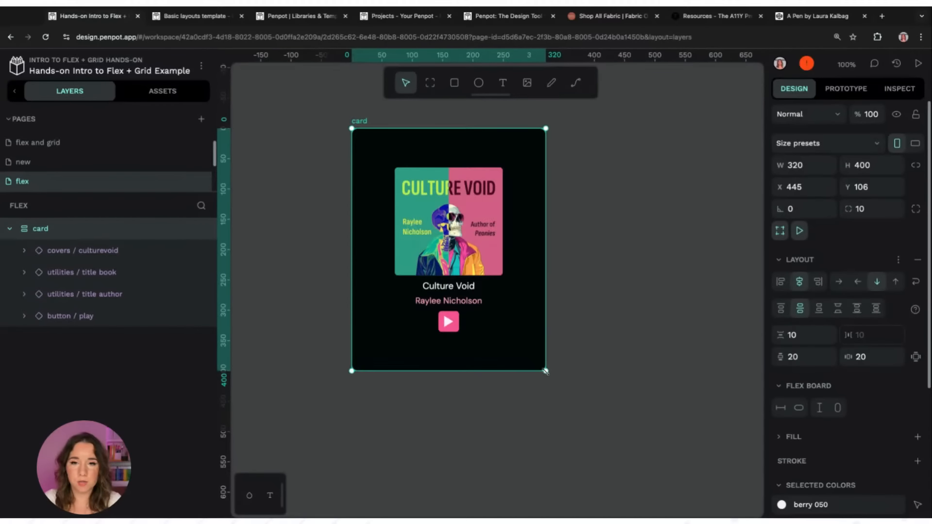
Shrink the card to fit its content and enlarge it slightly to about 228 × 312.
double_click(545, 371)
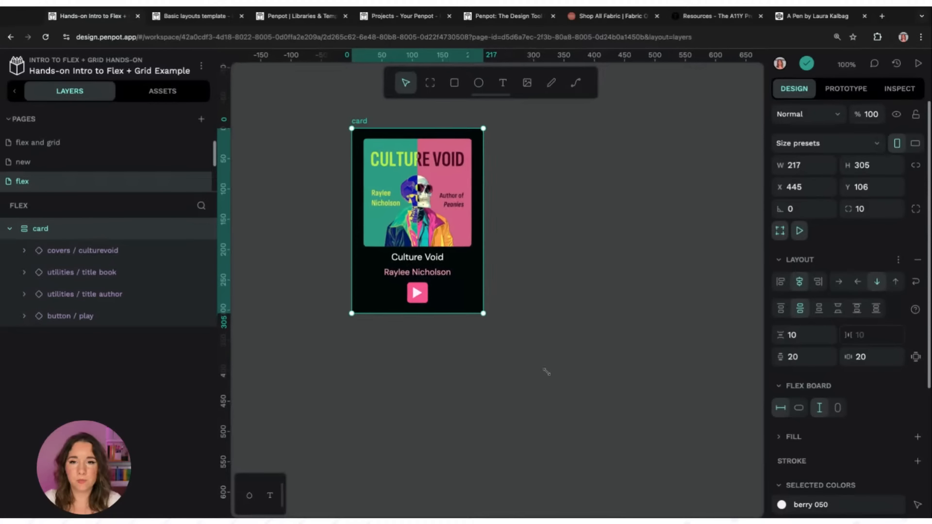
mouse_move(483, 313)
mouse_down()
mouse_move(467, 312)
mouse_move(491, 318)
mouse_up()
click(581, 306)
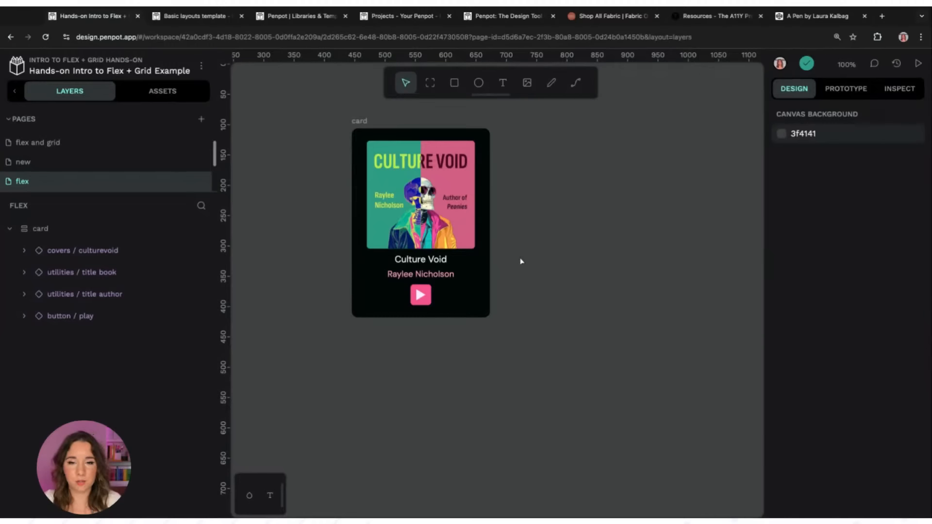
Group the title book, title author and play button layers inside the card.
scroll(525, 264, up, 5)
scroll(504, 183, up, 3)
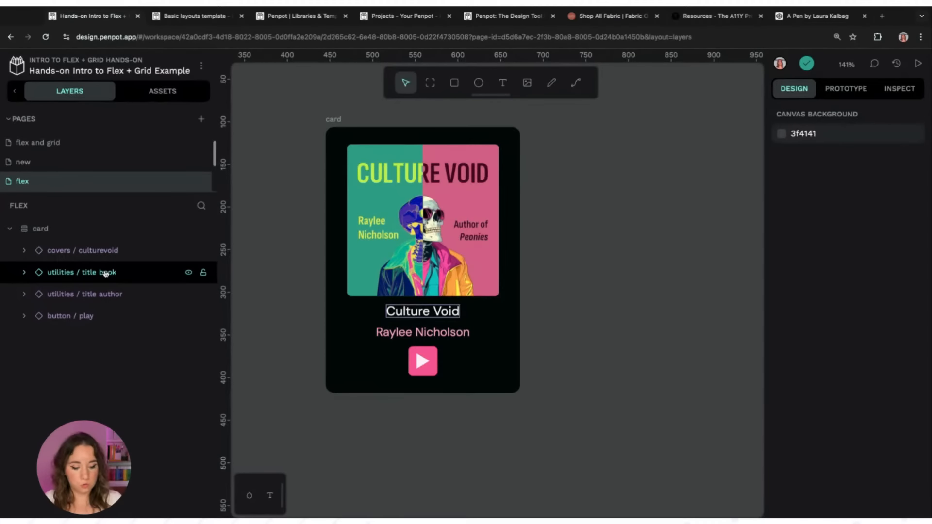
click(105, 273)
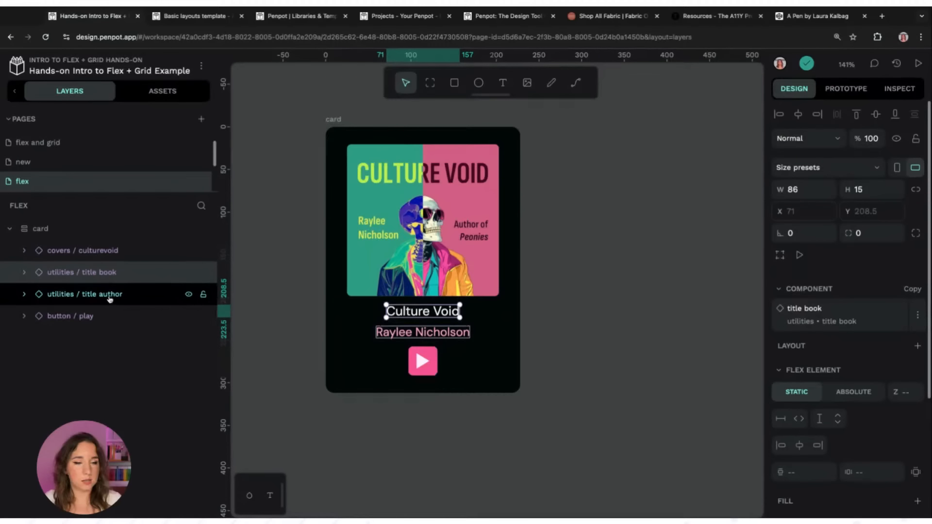
shift+click(104, 319)
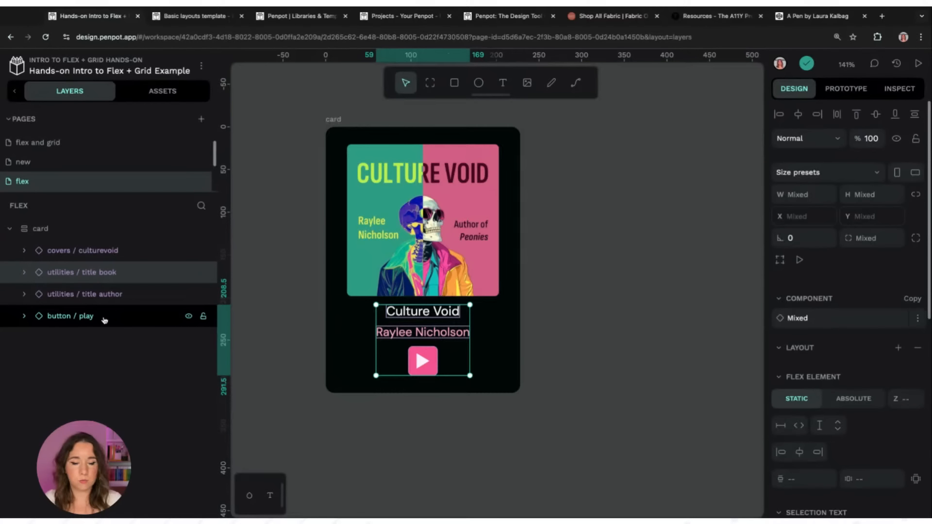
right_click(104, 319)
click(109, 255)
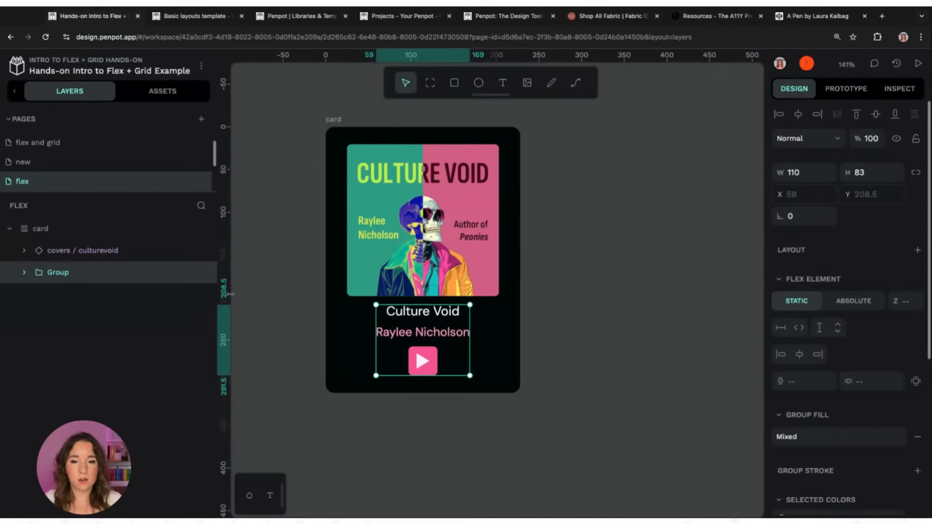
Add a flex layout to the group of titles and play button and rename it as meta.
click(917, 251)
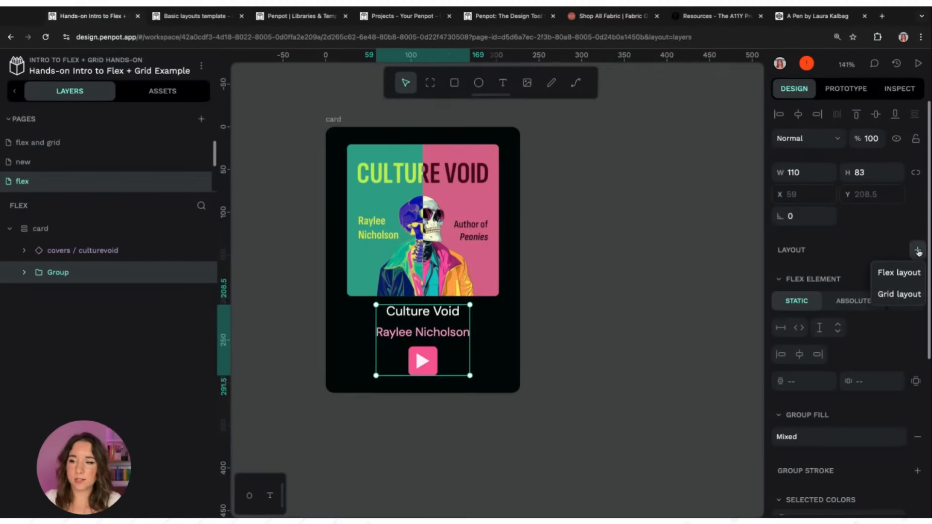
click(914, 272)
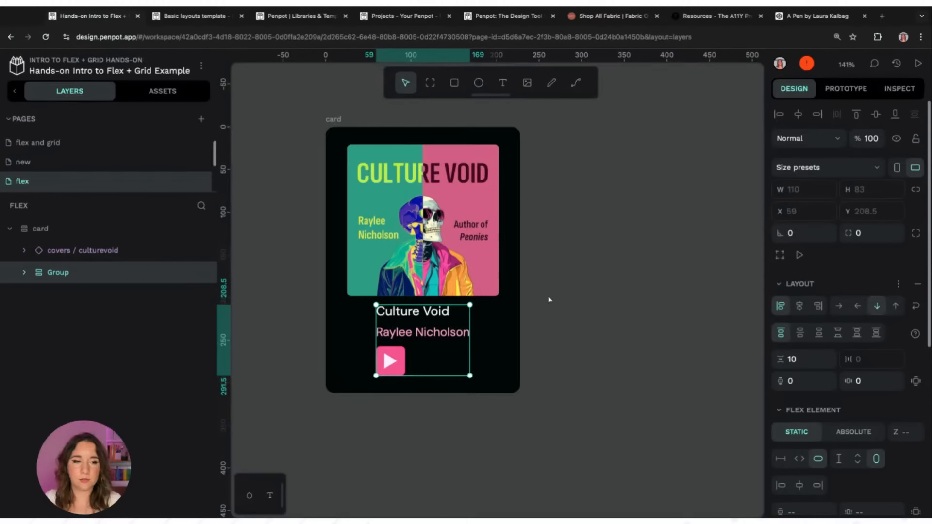
double_click(62, 273)
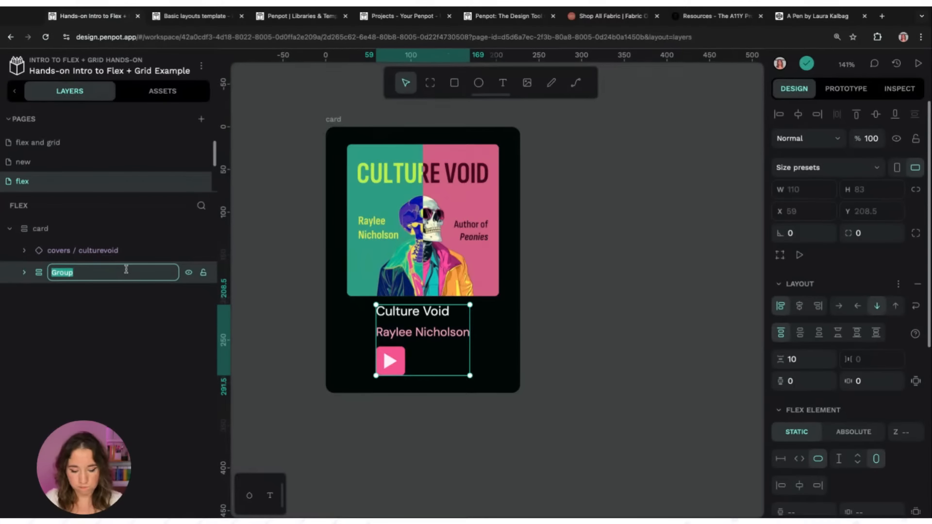
text(meta)
key(Return)
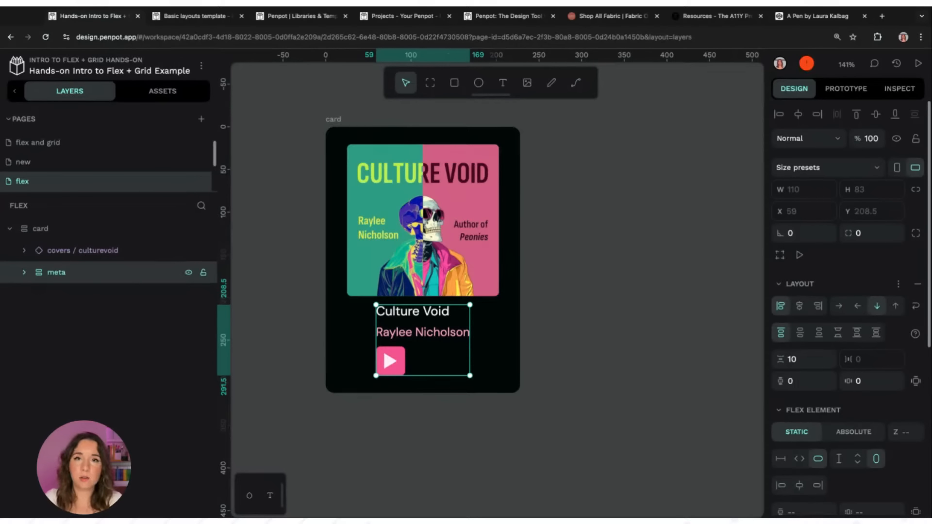
Set the meta layout's direction to row and check the card's vertical and horizontal padding.
click(23, 273)
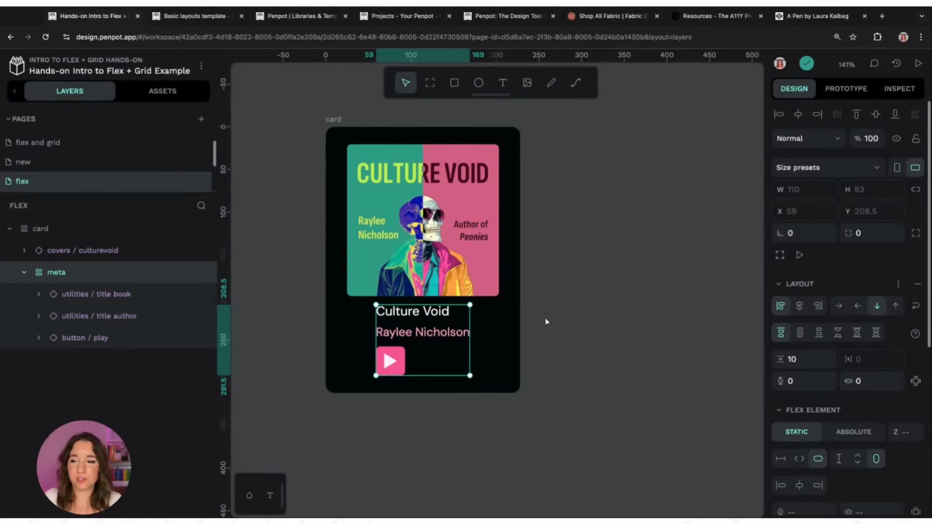
click(839, 310)
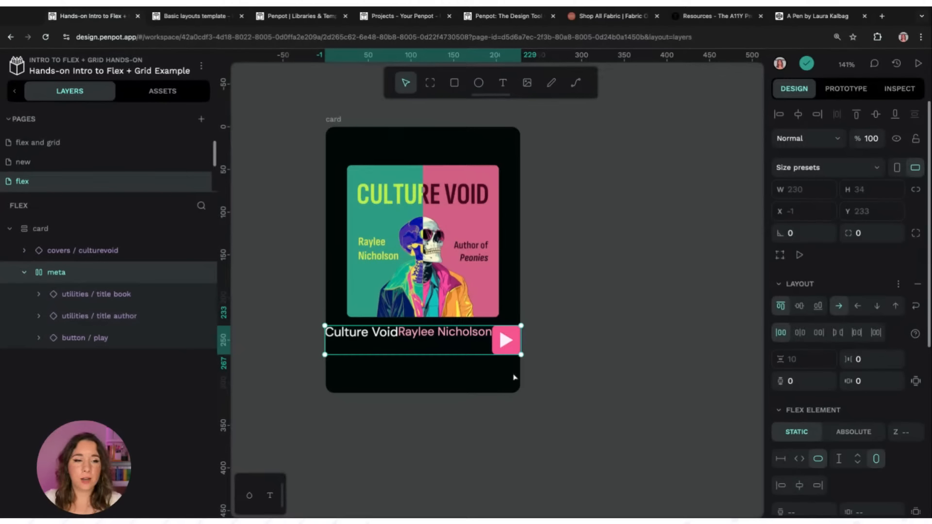
click(73, 233)
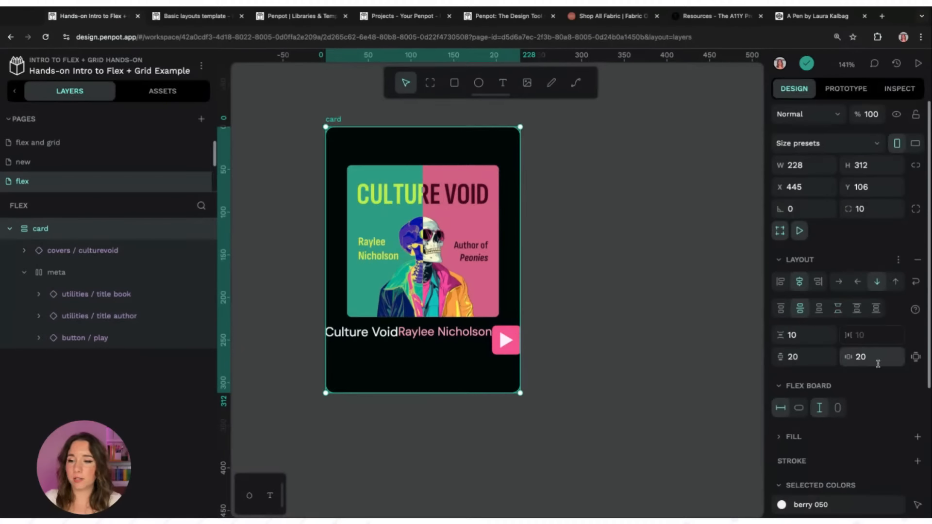
click(801, 357)
click(875, 358)
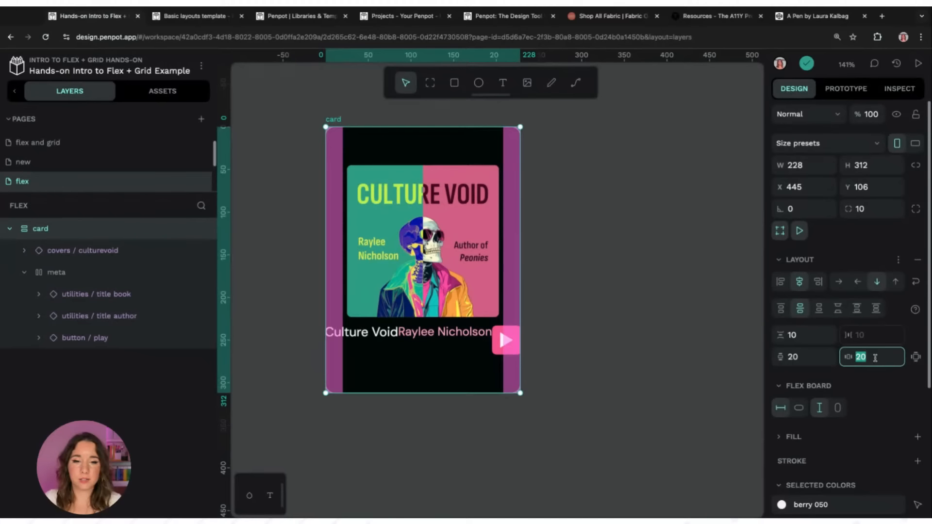
Make the meta element fill the card's available width, with its height set to fit content.
click(55, 274)
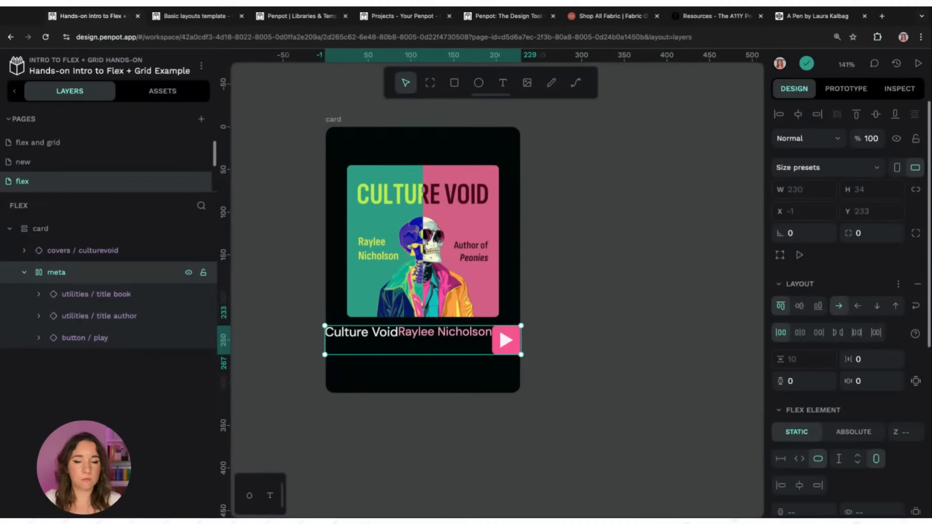
scroll(792, 442, down, 3)
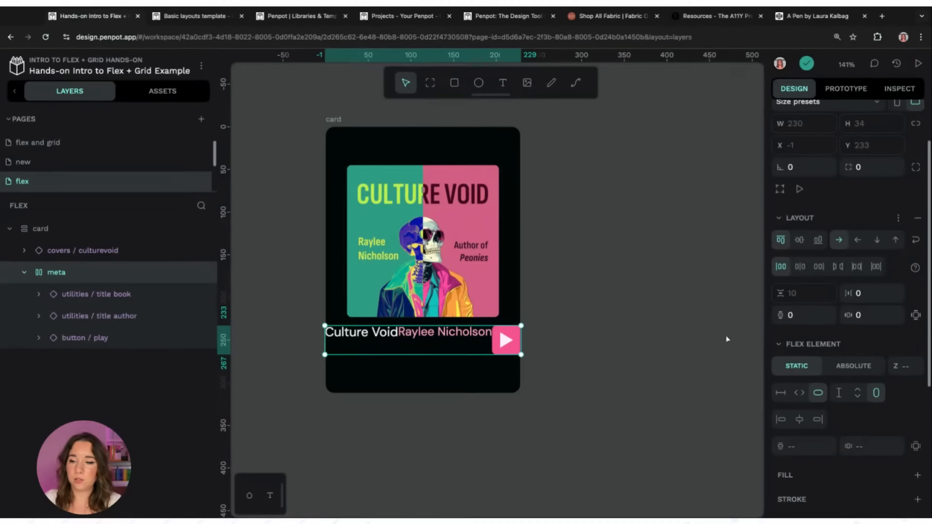
click(801, 394)
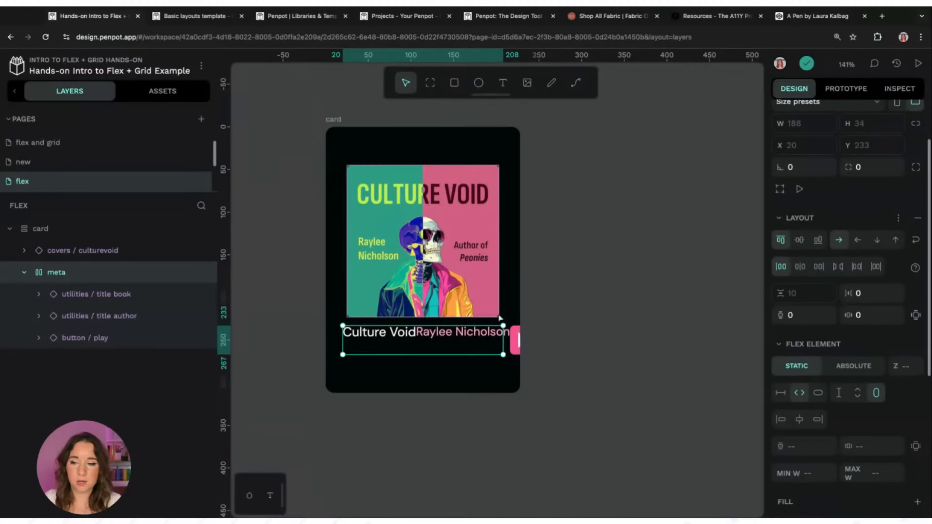
click(877, 396)
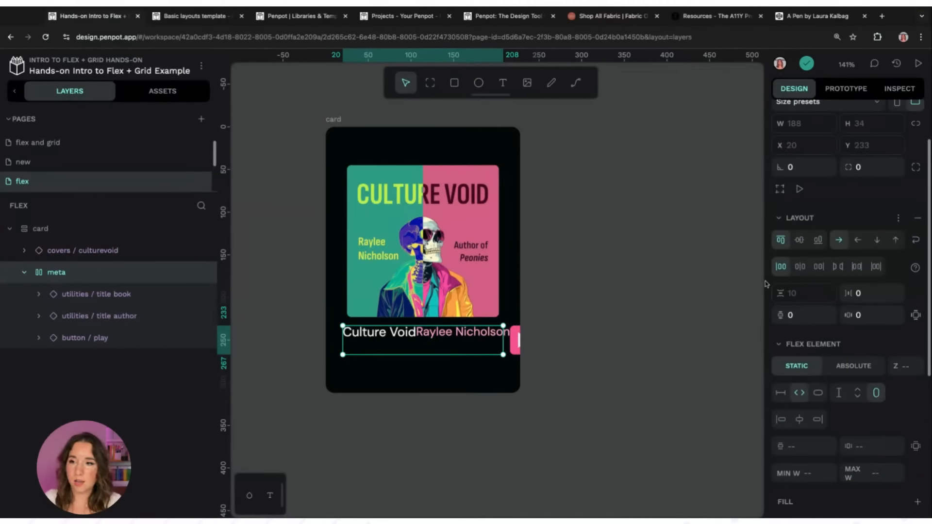
Center the meta layout's items vertically and justify them with space between.
click(799, 242)
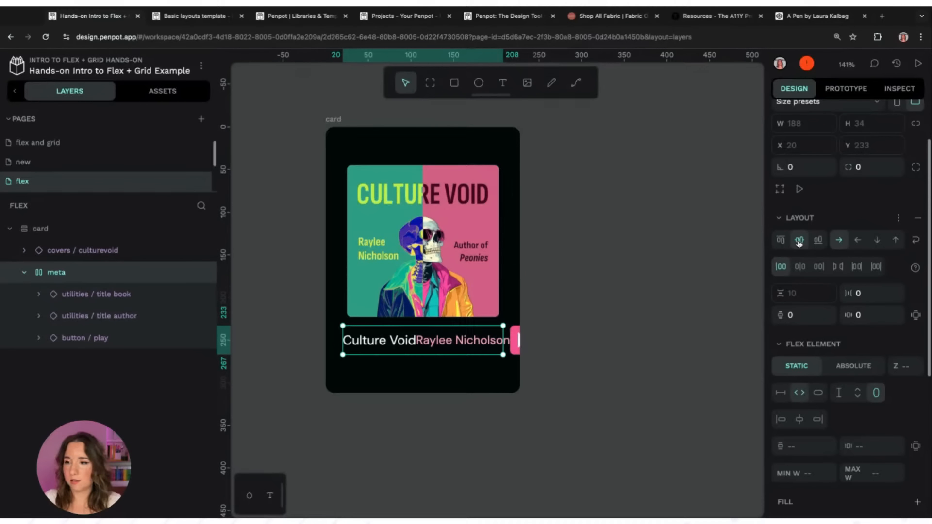
click(798, 270)
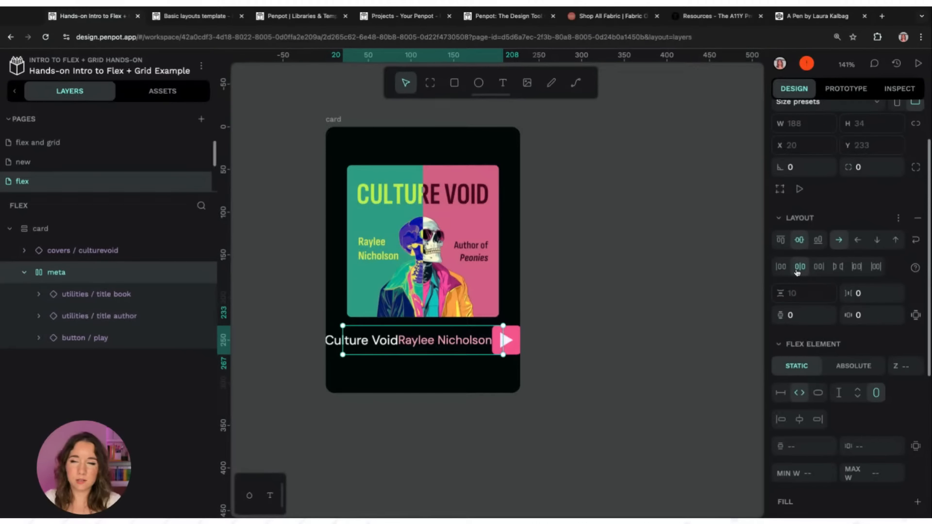
click(844, 268)
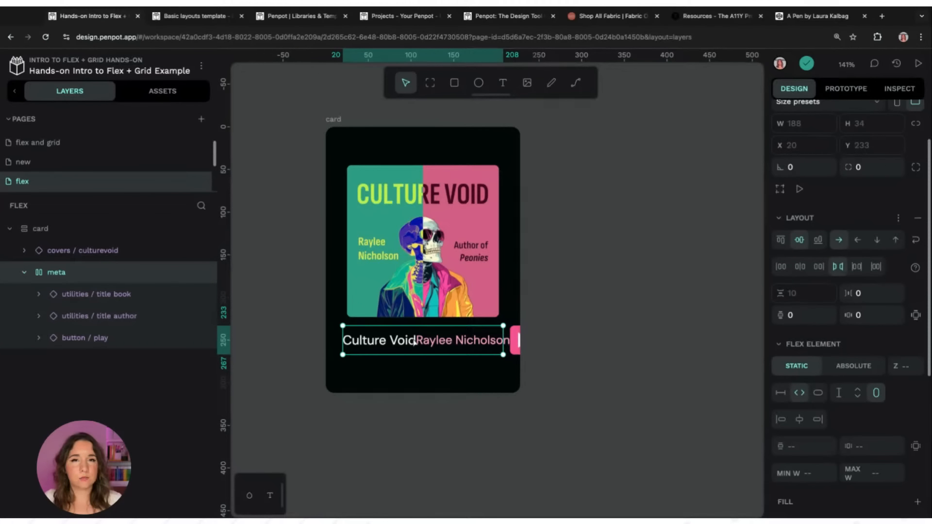
Group the title book and title author layers inside meta and rename the group as text.
click(139, 304)
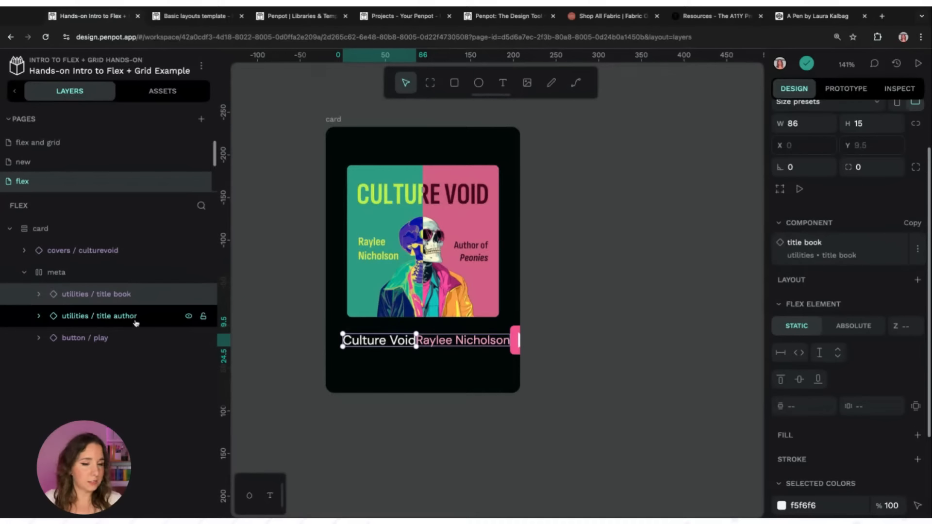
shift+click(135, 323)
right_click(134, 319)
click(138, 265)
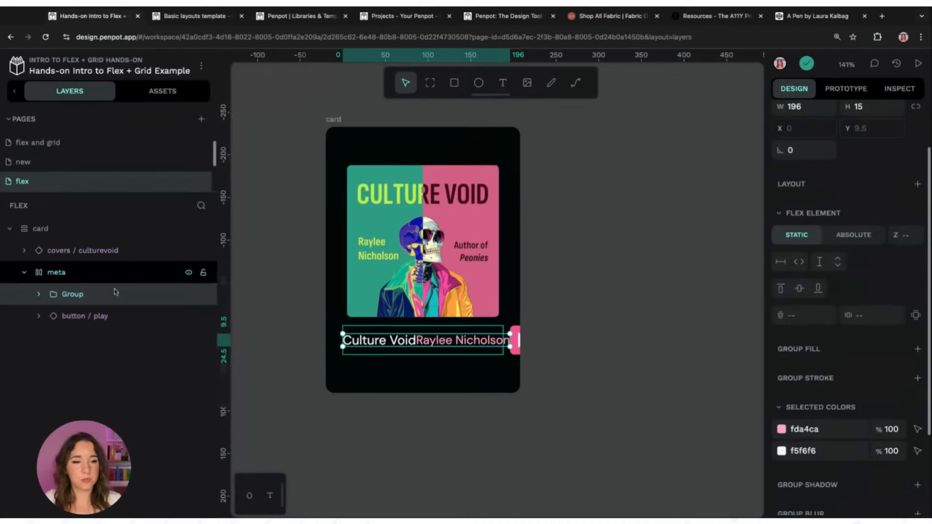
double_click(166, 290)
text(text)
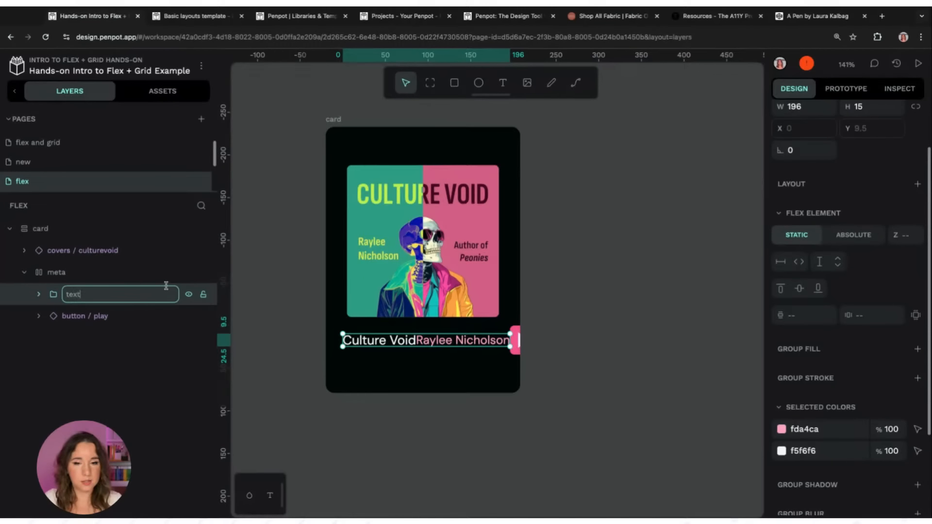
key(Return)
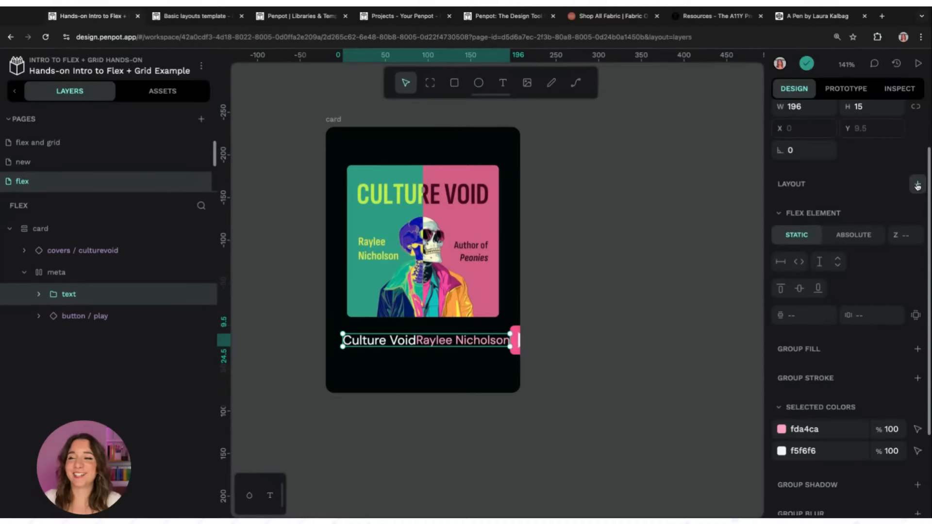
Add a flex layout to the text group and set its direction to column.
click(918, 184)
click(897, 206)
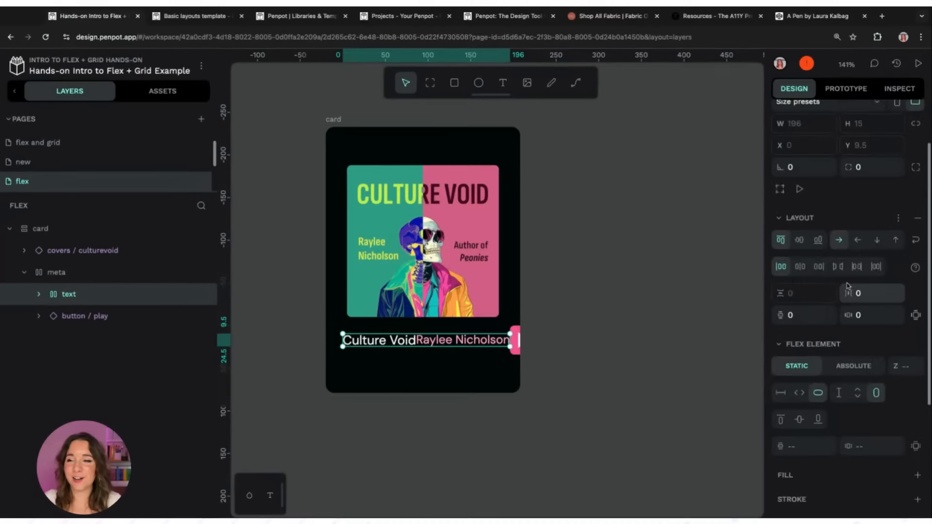
click(876, 240)
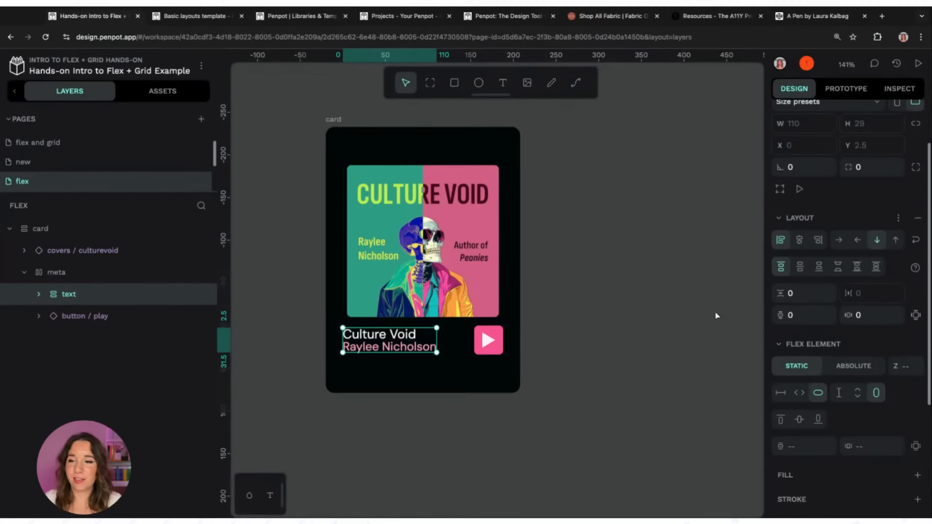
Set the text layout's row gap to 5 and make the element fill the available width.
click(806, 293)
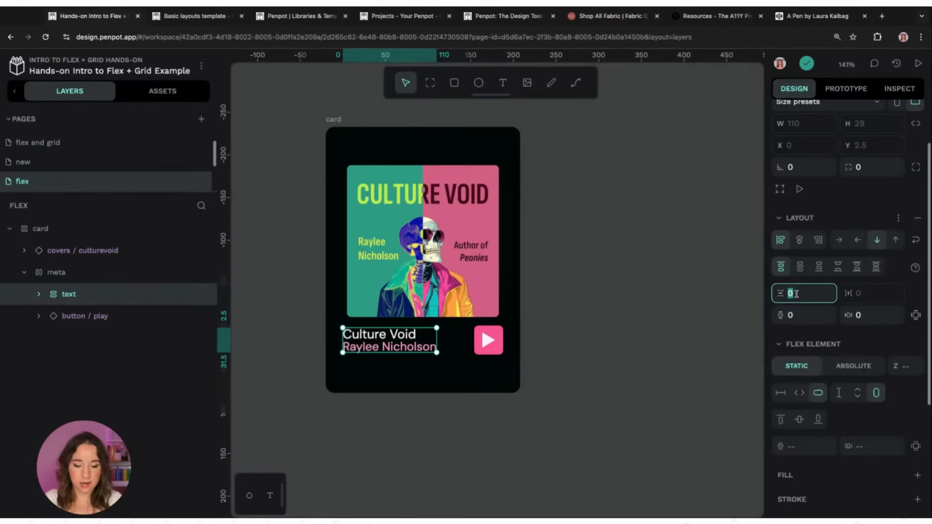
text(5)
key(Return)
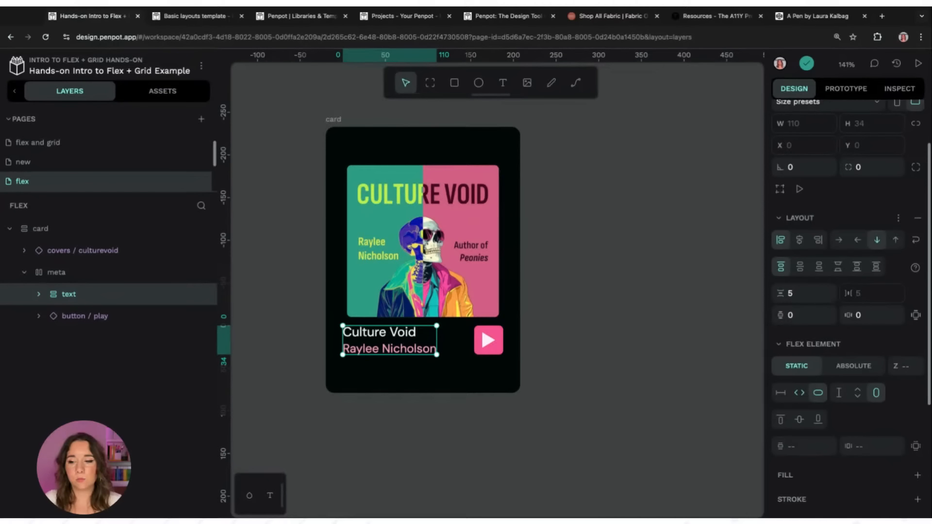
click(799, 392)
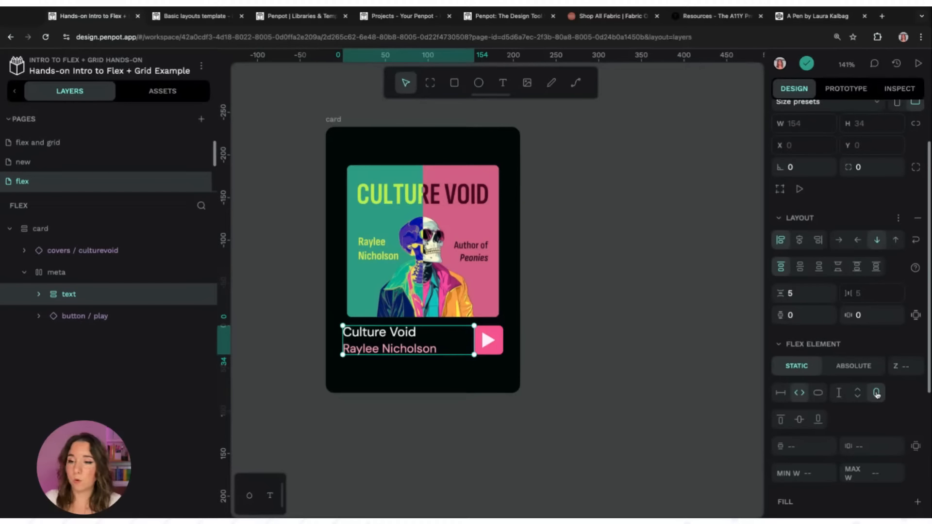
Set the meta layout's column gap to 10 between the text and the play button.
click(54, 274)
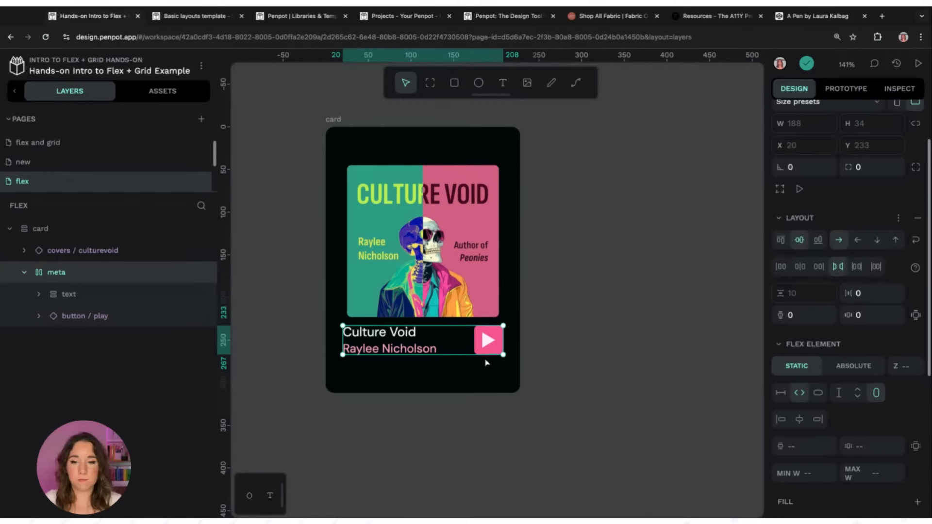
click(89, 298)
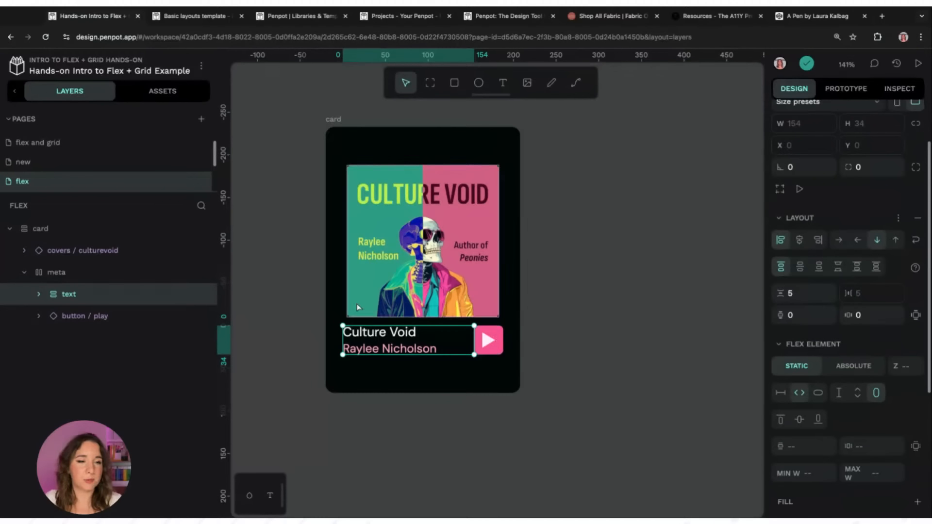
click(111, 273)
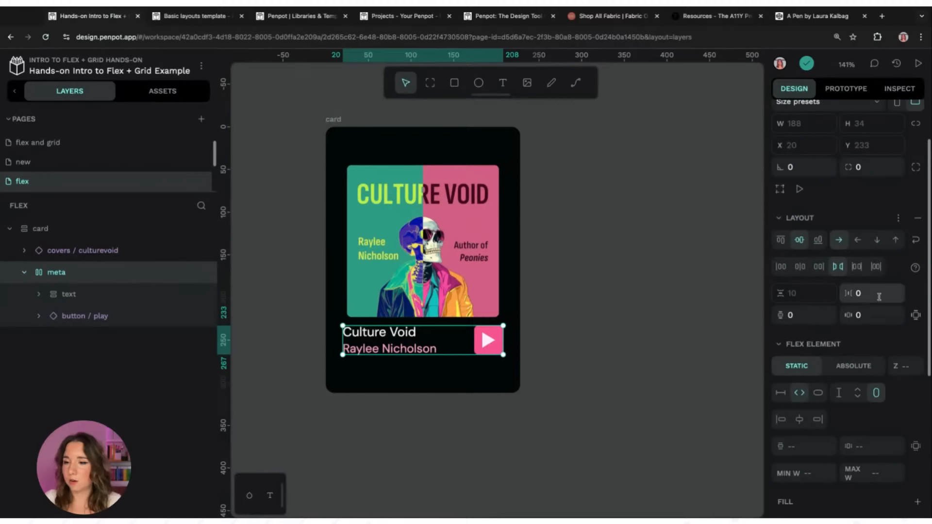
click(880, 296)
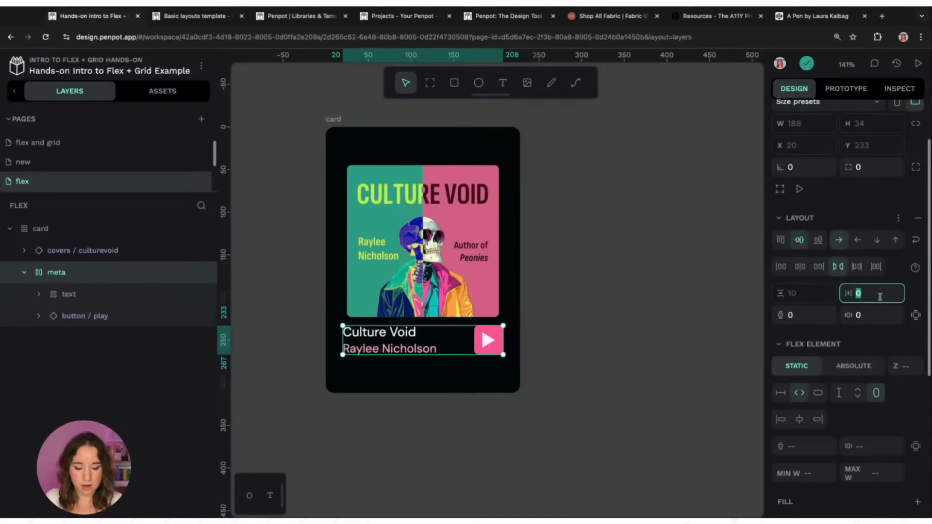
text(10)
key(Return)
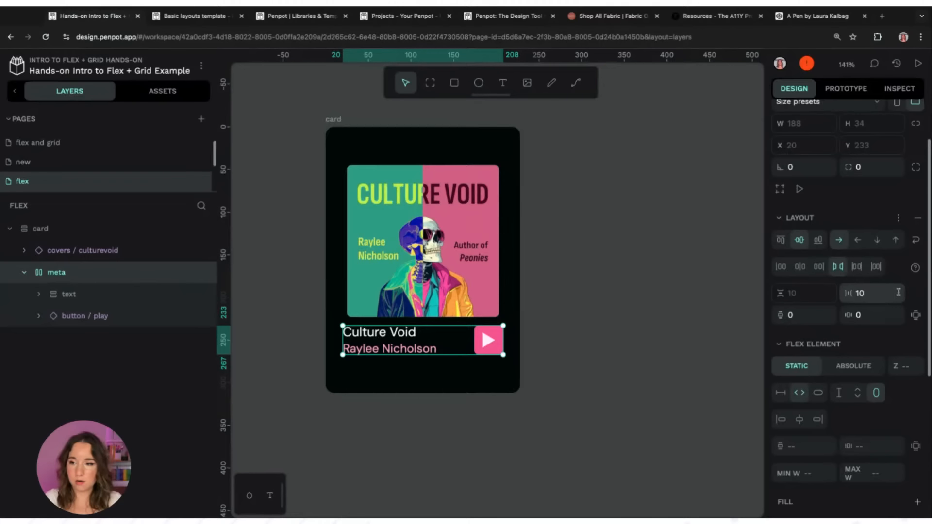
click(897, 292)
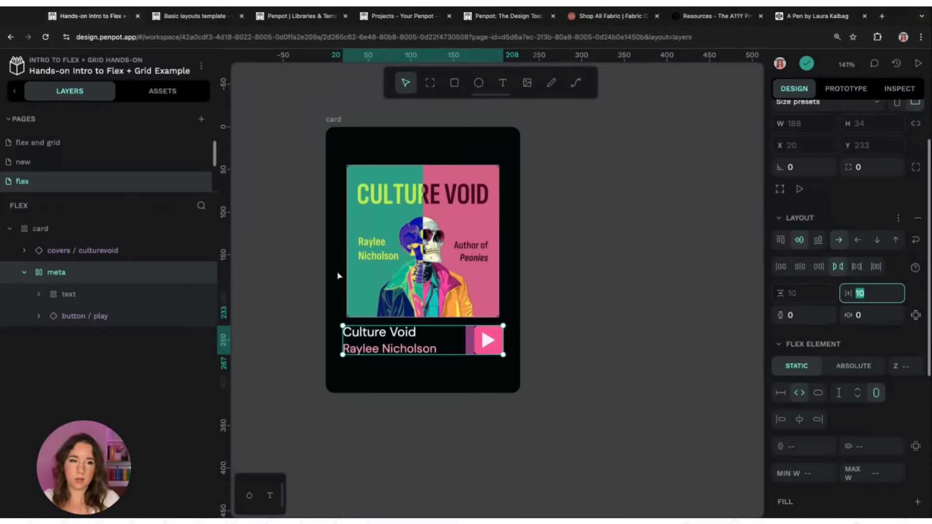
Make the culturevoid cover fill the card's available width and height.
click(77, 252)
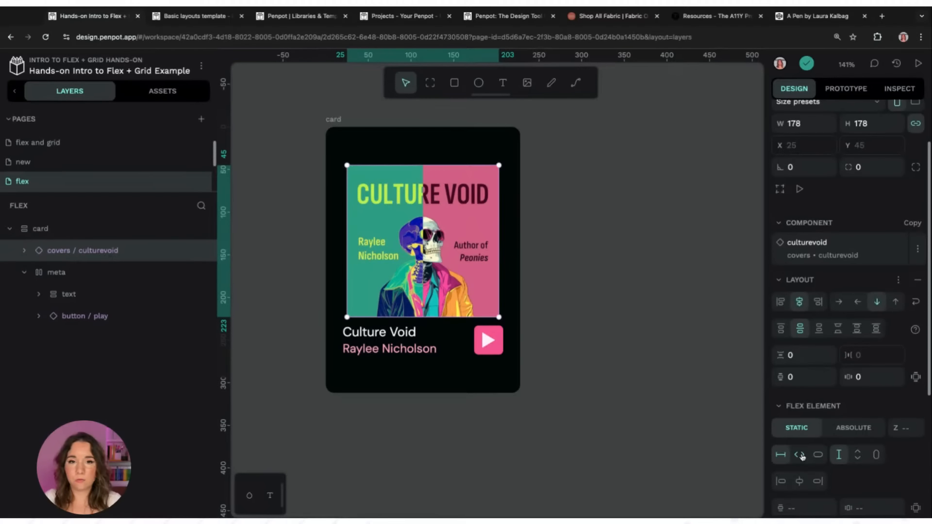
click(801, 456)
click(860, 459)
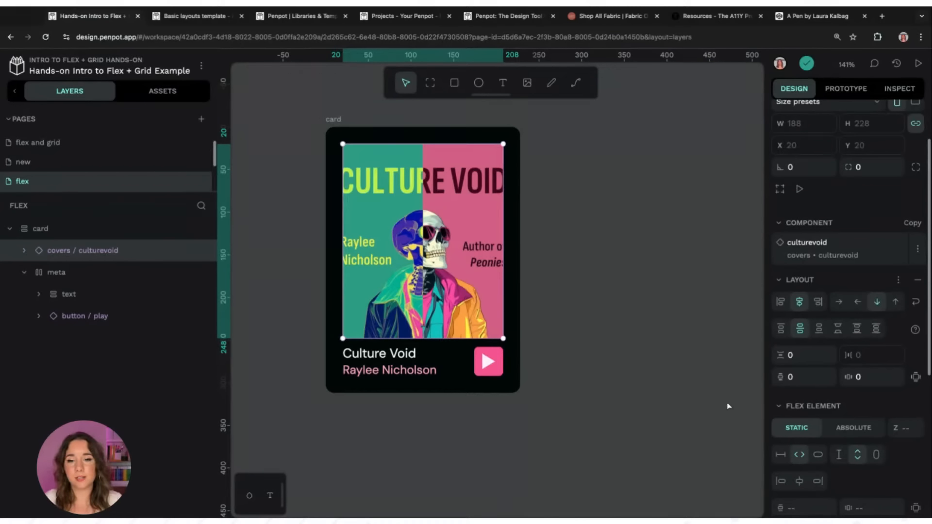
click(673, 335)
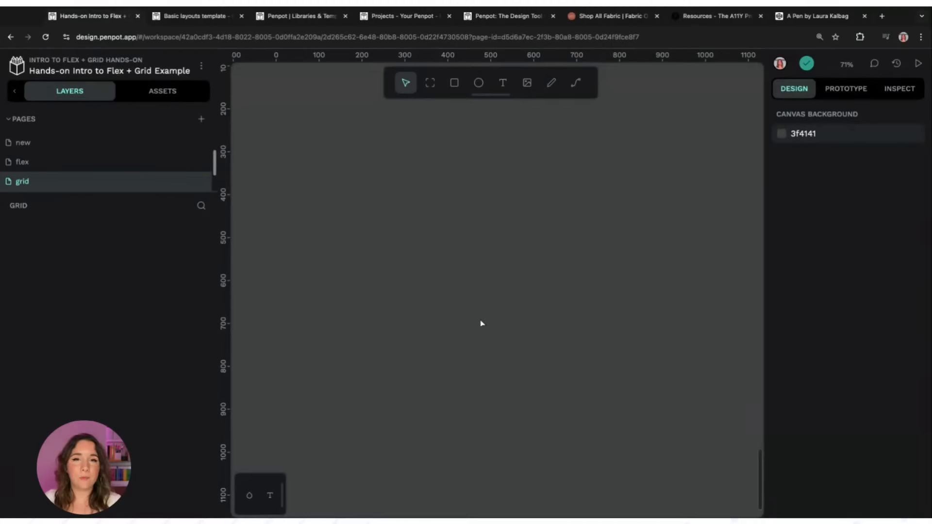
Draw a board about 850 by 692 on the grid page and fill it with the midnight library color.
click(430, 83)
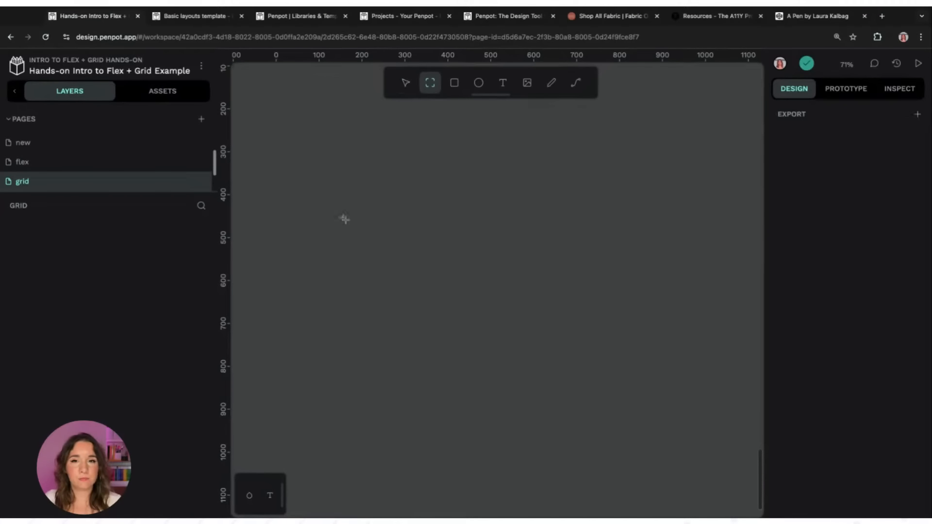
drag(285, 128, 650, 425)
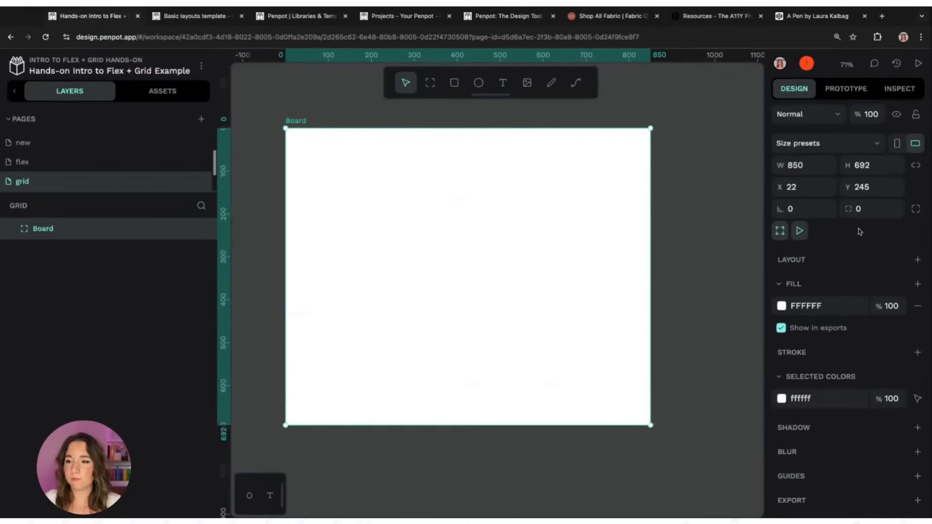
click(781, 306)
click(622, 409)
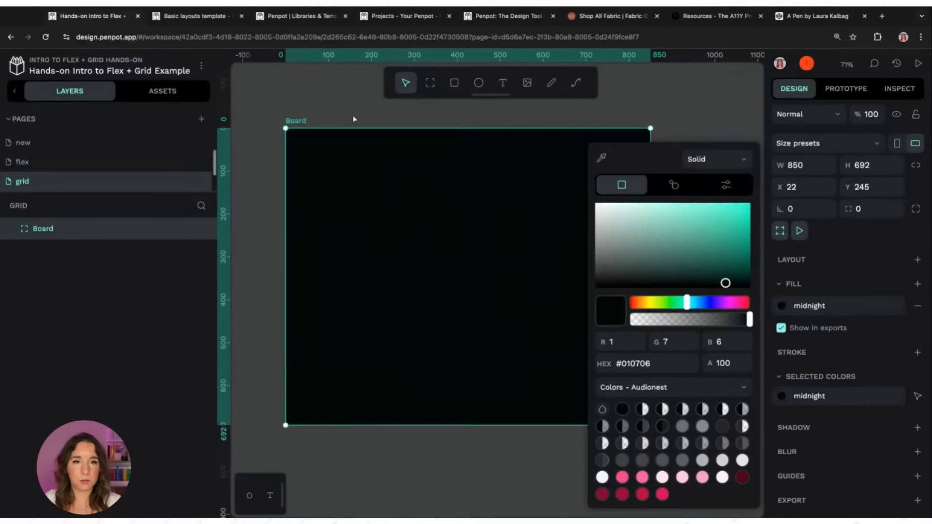
click(353, 119)
Rename the new board as grid.
click(56, 229)
double_click(57, 228)
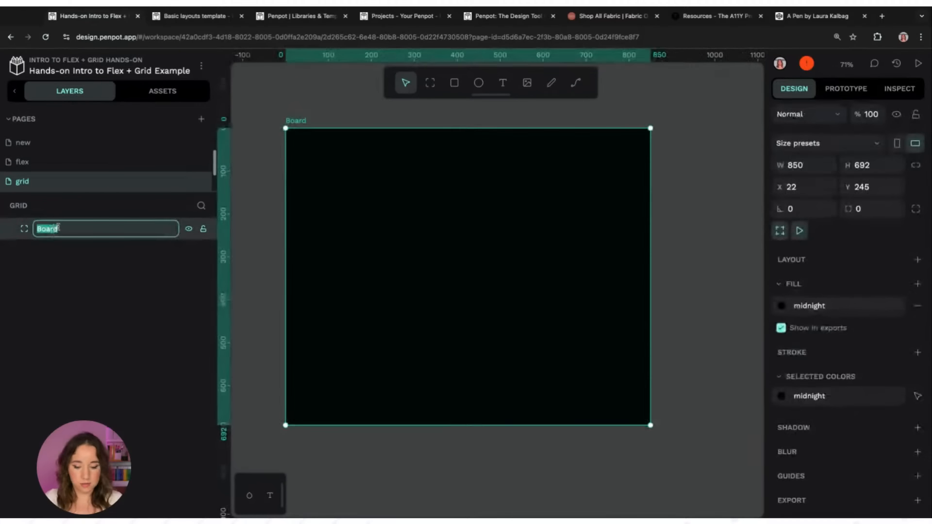
text(grid)
key(Return)
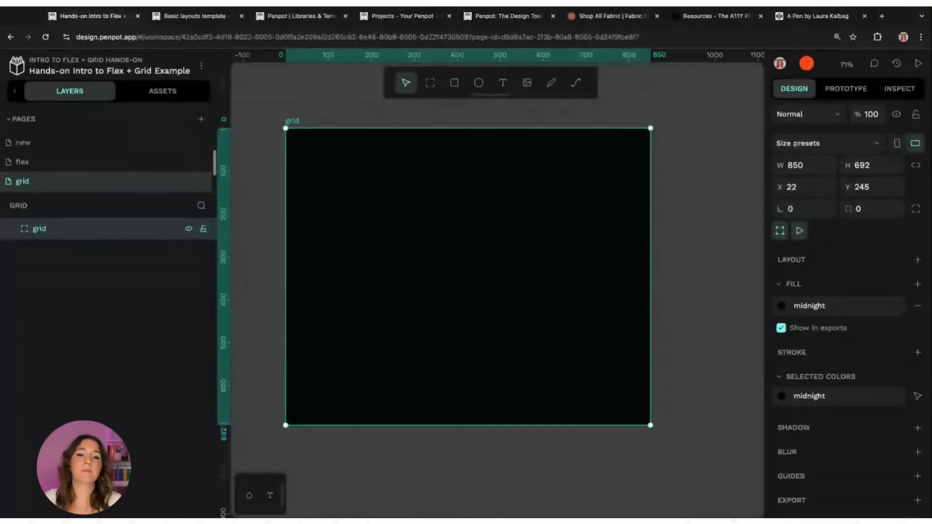
click(321, 118)
Place the big book card components culturevoid, coffeeshop and gravitylost from the local library in a row at the top of the grid board.
click(162, 91)
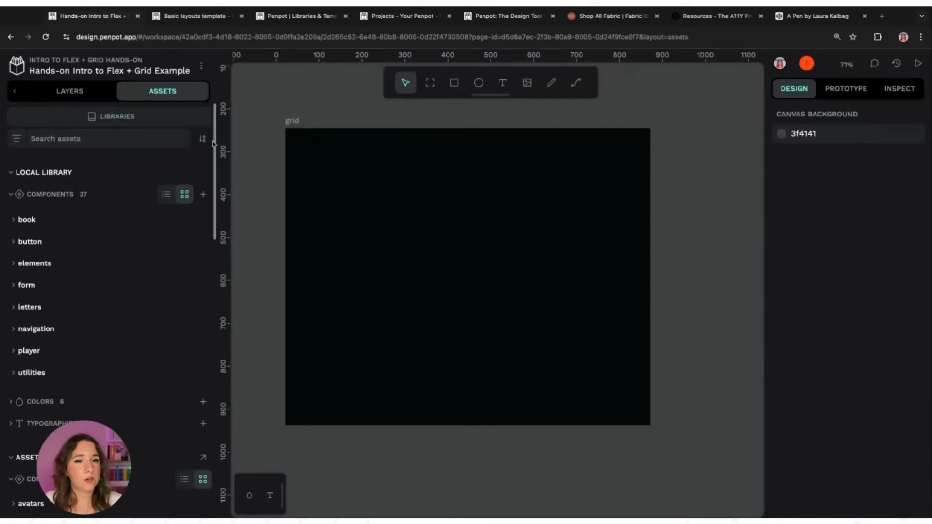
click(14, 221)
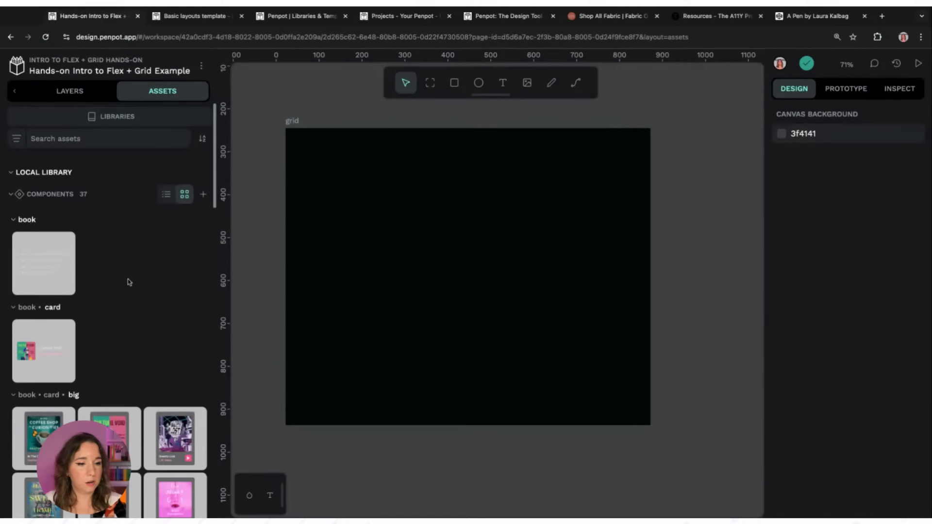
scroll(127, 278, down, 3)
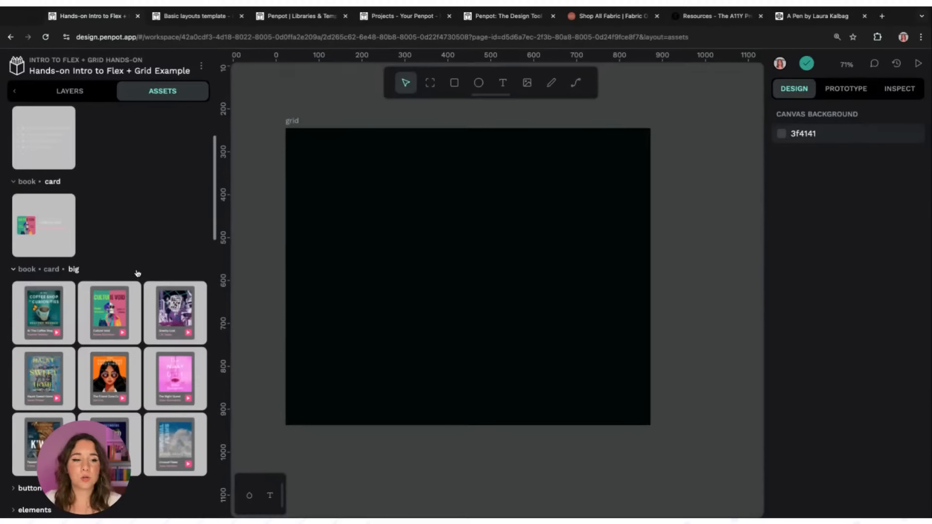
scroll(137, 274, down, 1)
click(106, 300)
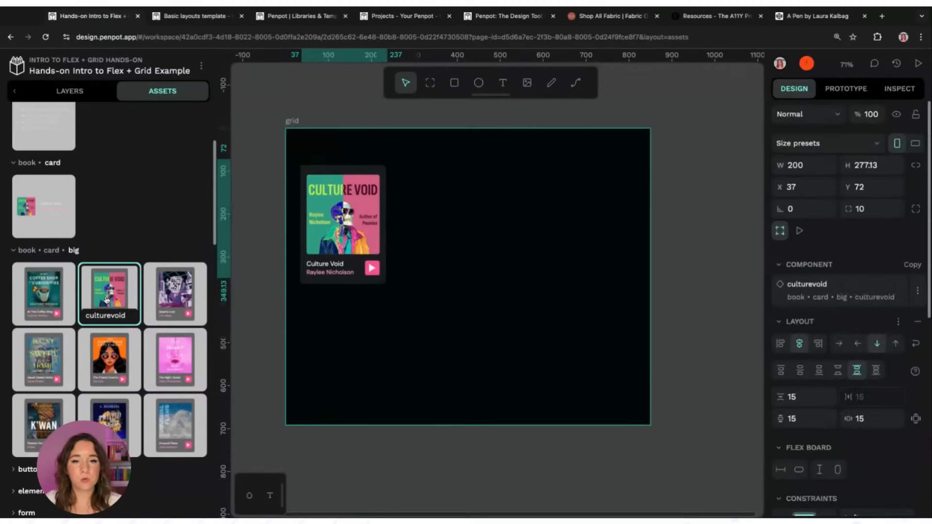
click(51, 285)
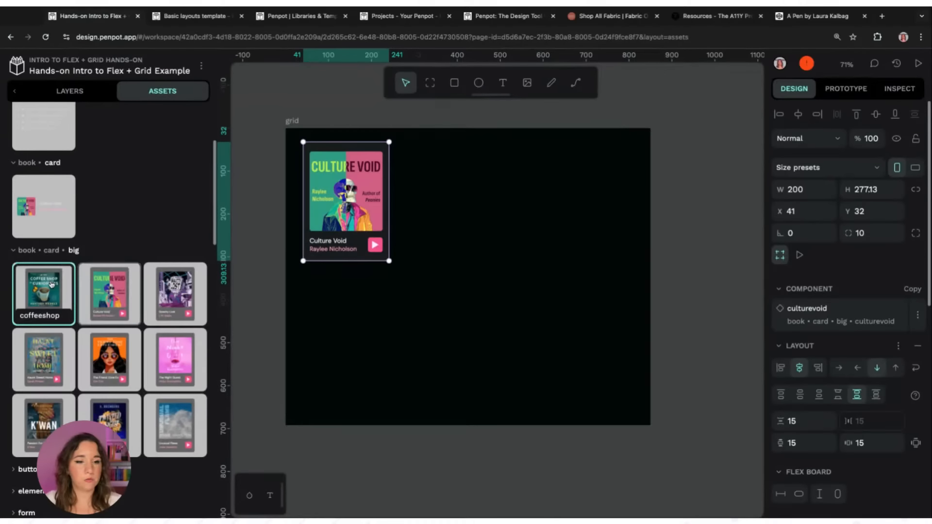
click(180, 300)
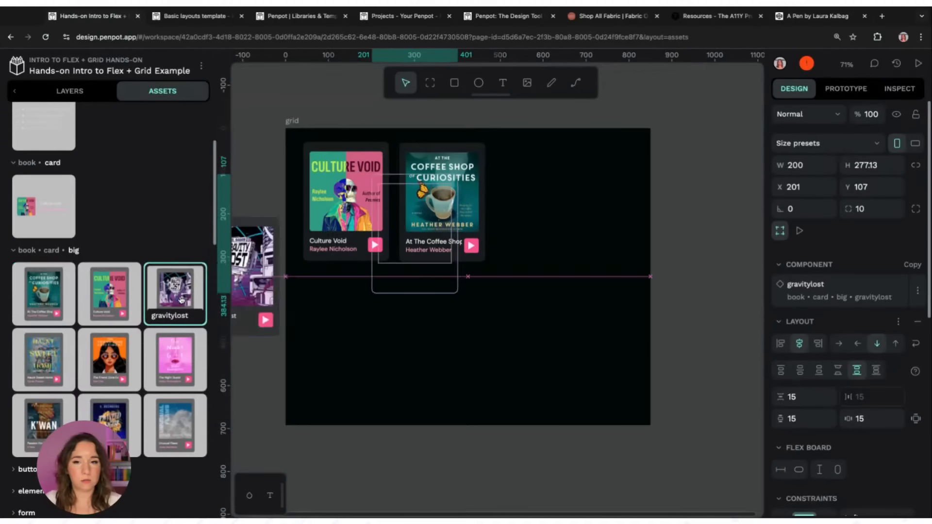
Place the Haunt Sweet Home, The Friend Zone Experiment and The Night Guest cards in a second row on the board.
click(56, 348)
drag(109, 359, 446, 335)
drag(179, 372, 561, 301)
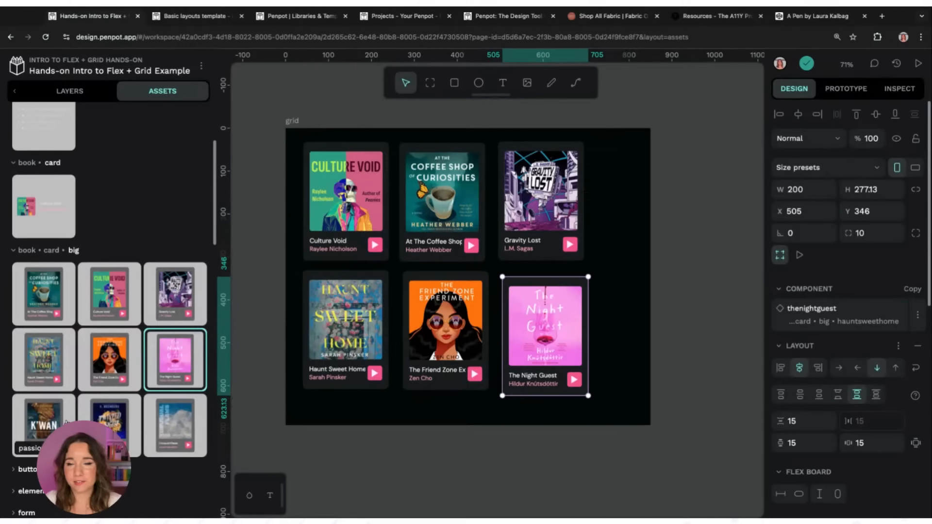
Add the passionfortheheist, twistedknight and unusualflaws cards loosely on the grid board and show the layer list.
drag(41, 426, 608, 217)
drag(94, 422, 592, 328)
drag(175, 426, 425, 252)
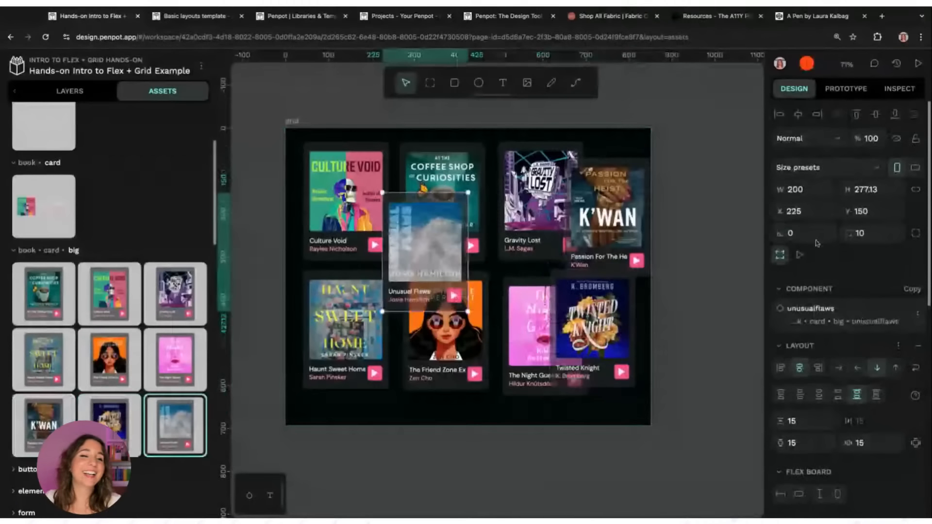
click(75, 92)
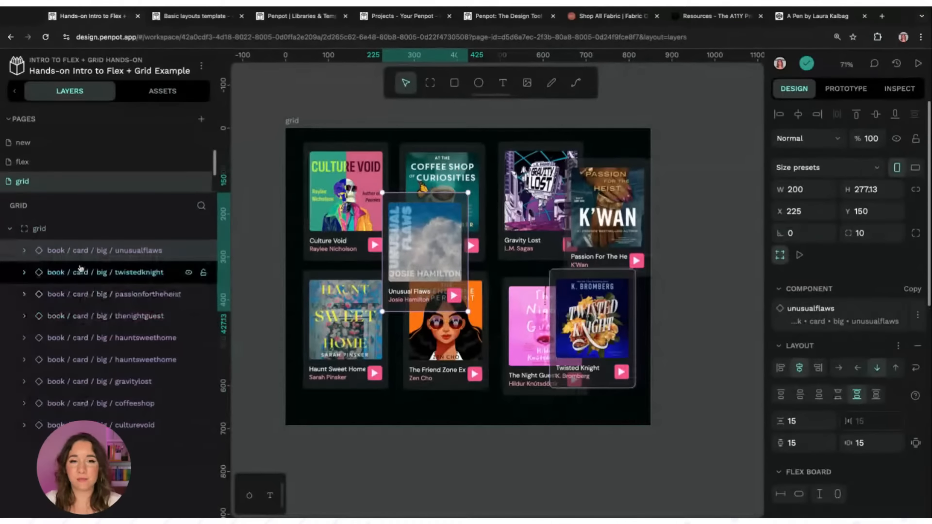
Apply a grid layout to the grid board holding the nine book cards.
click(63, 233)
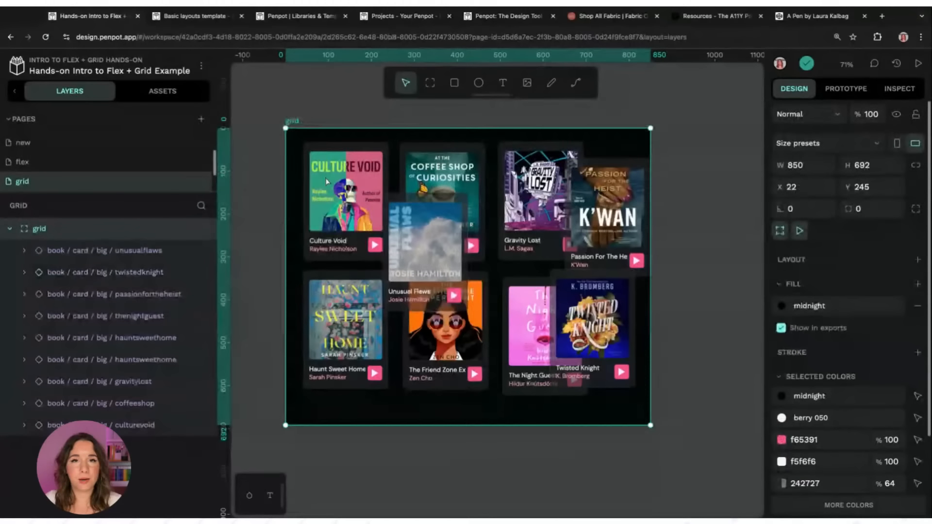
click(918, 260)
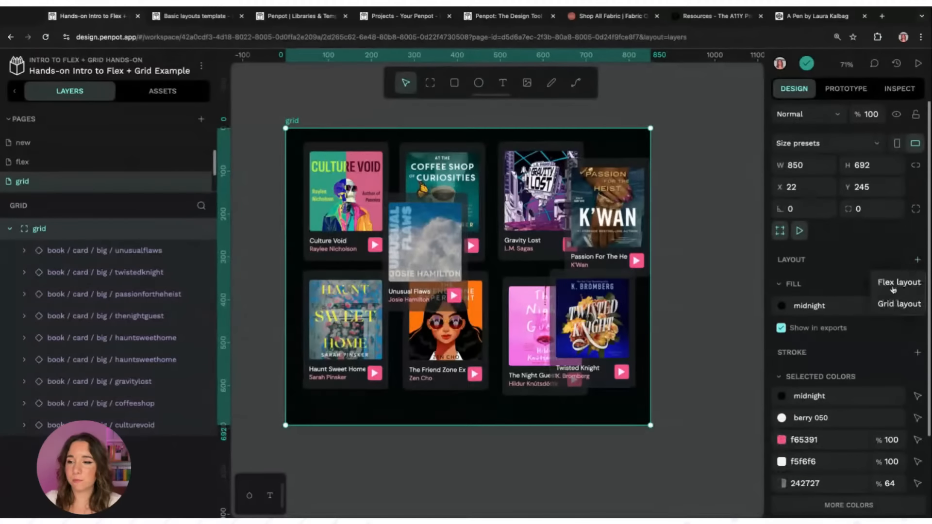
click(894, 303)
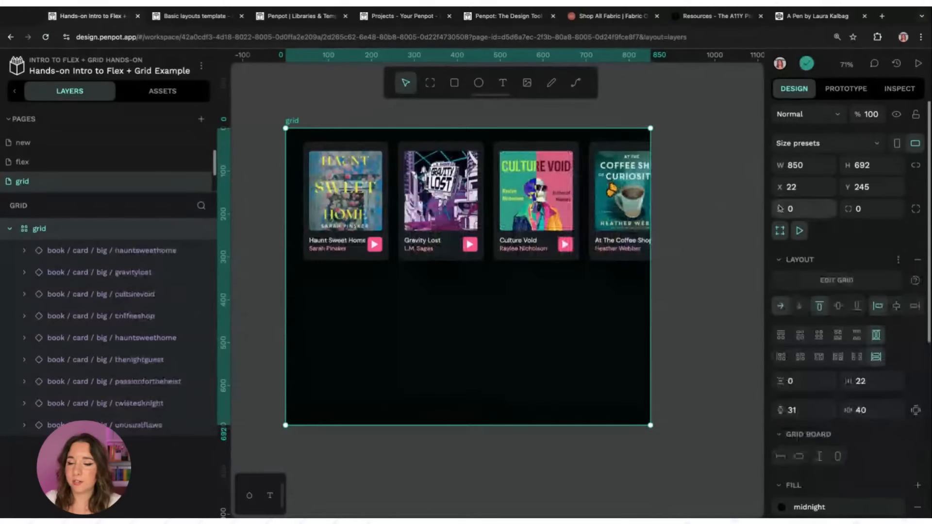
scroll(846, 240, down, 1)
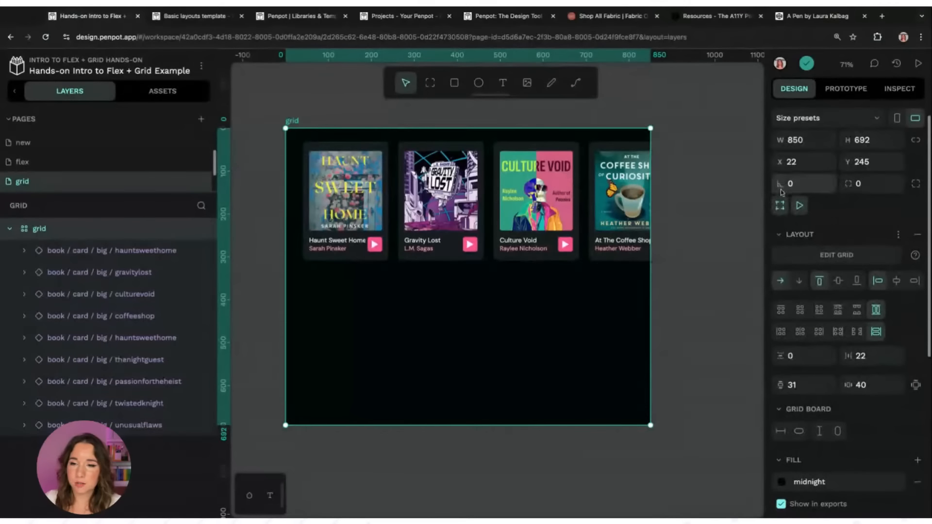
Open the board's grid for editing and add two 1fr rows to make three rows.
click(854, 259)
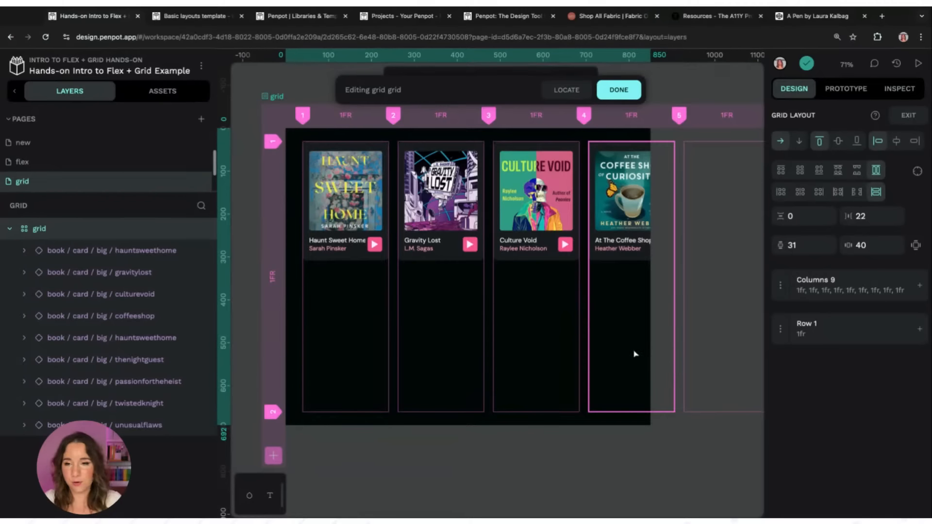
scroll(635, 354, down, 4)
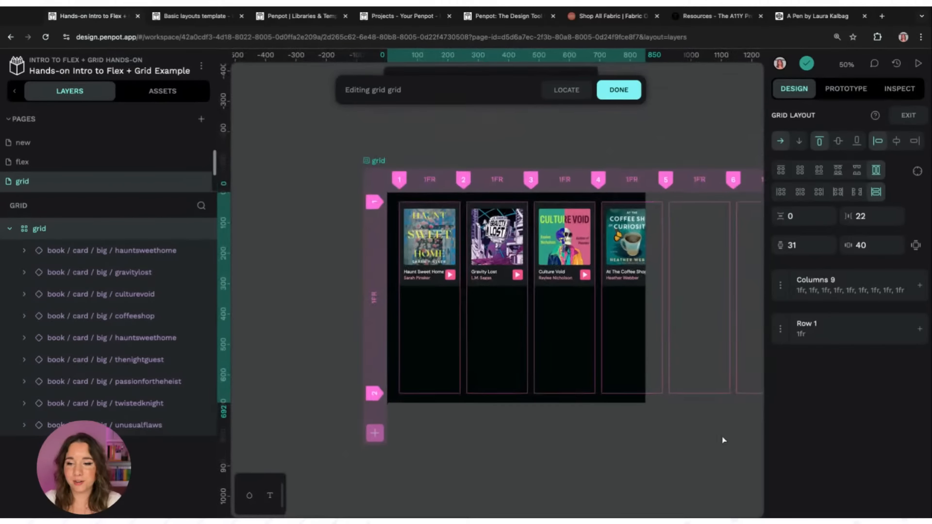
scroll(719, 433, right, 5)
scroll(718, 433, right, 2)
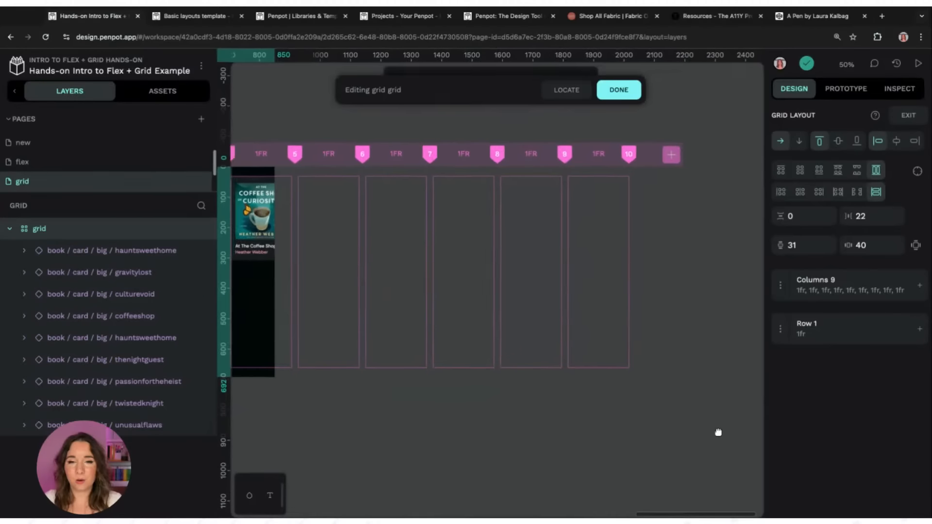
scroll(718, 432, left, 5)
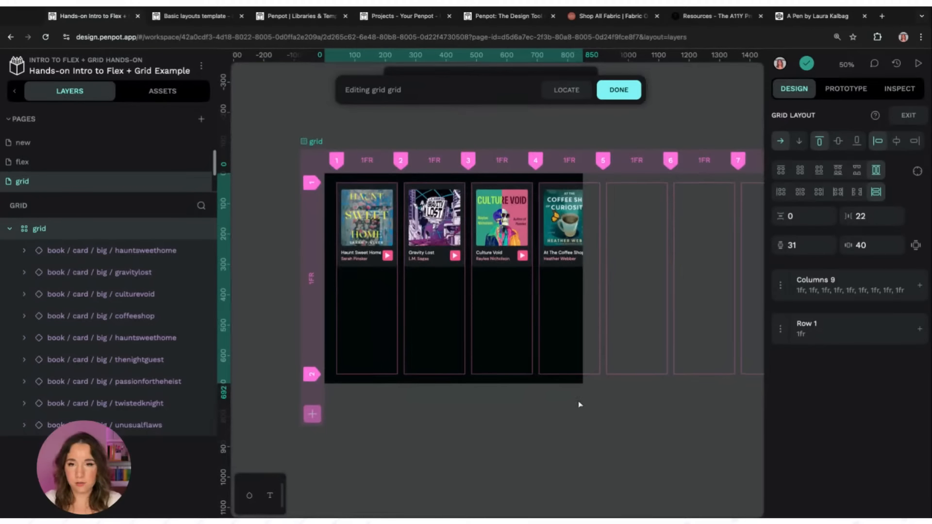
scroll(578, 402, up, 2)
scroll(620, 391, up, 2)
scroll(620, 391, left, 1)
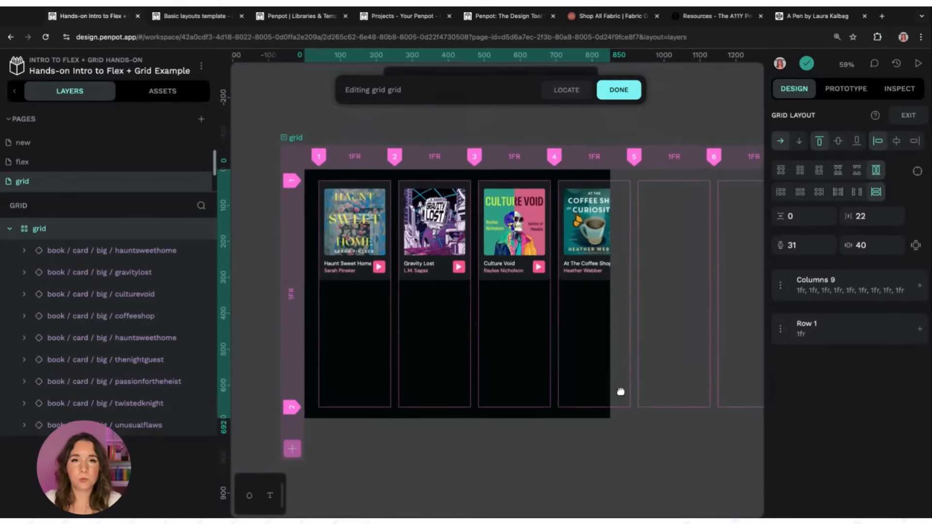
click(920, 329)
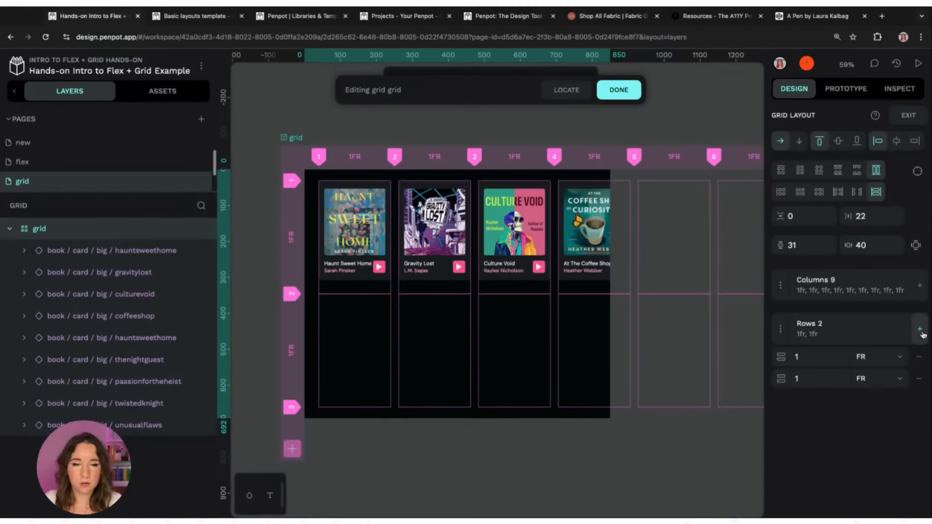
click(920, 329)
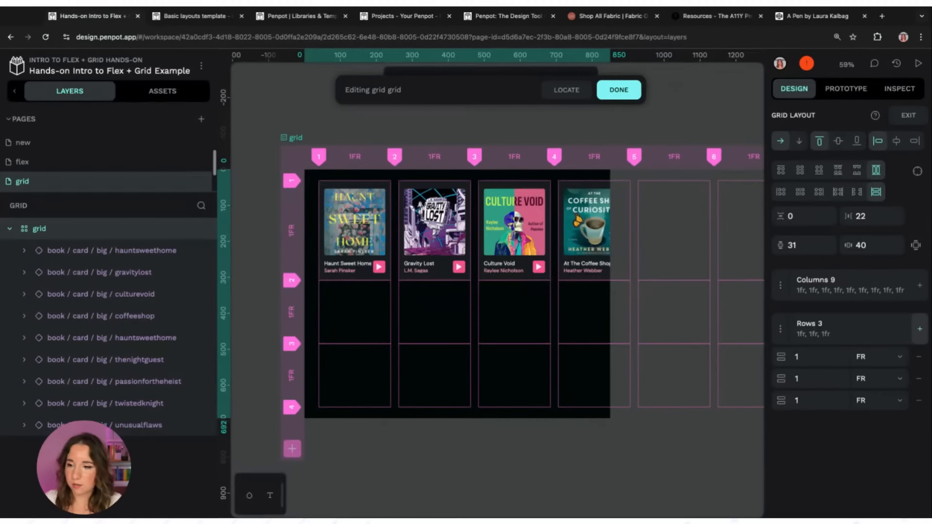
Remove six columns from the grid, leaving three 1fr columns.
click(779, 290)
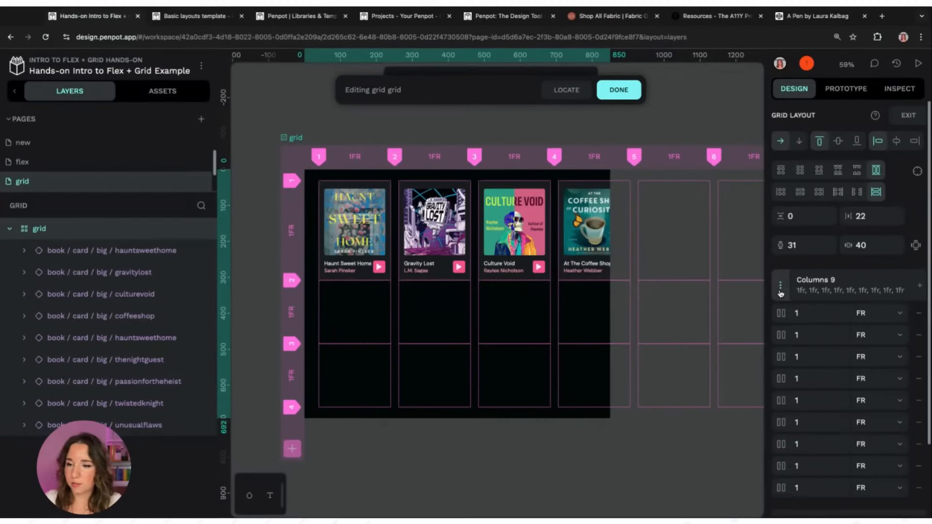
click(919, 488)
click(919, 466)
click(919, 444)
click(918, 422)
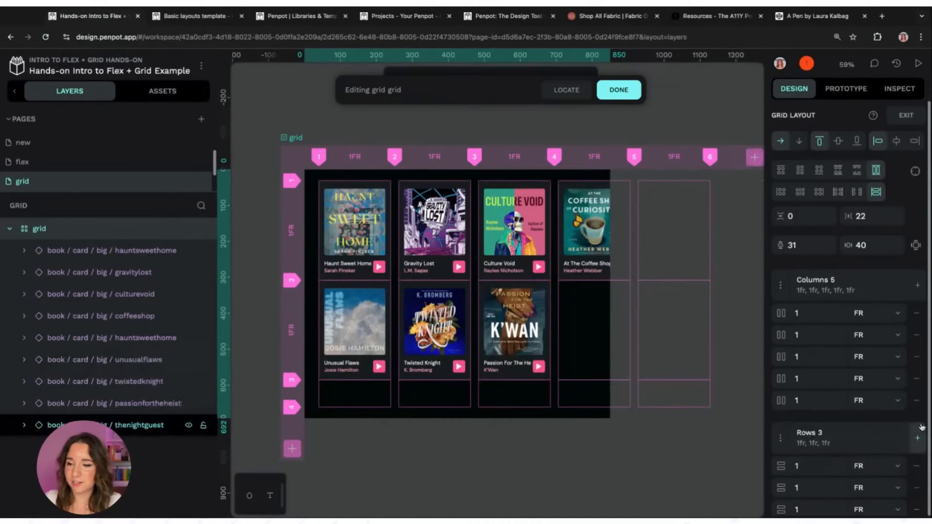
scroll(899, 379, down, 1)
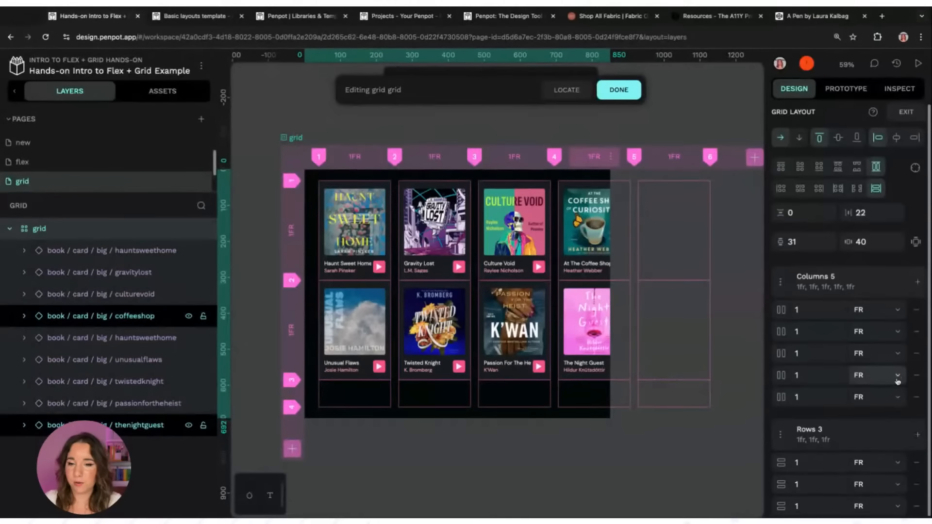
click(917, 398)
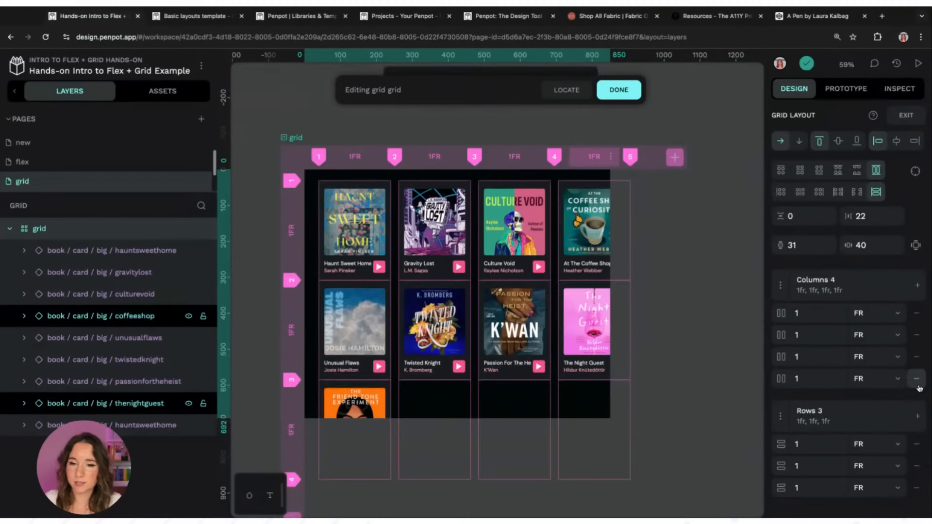
click(917, 379)
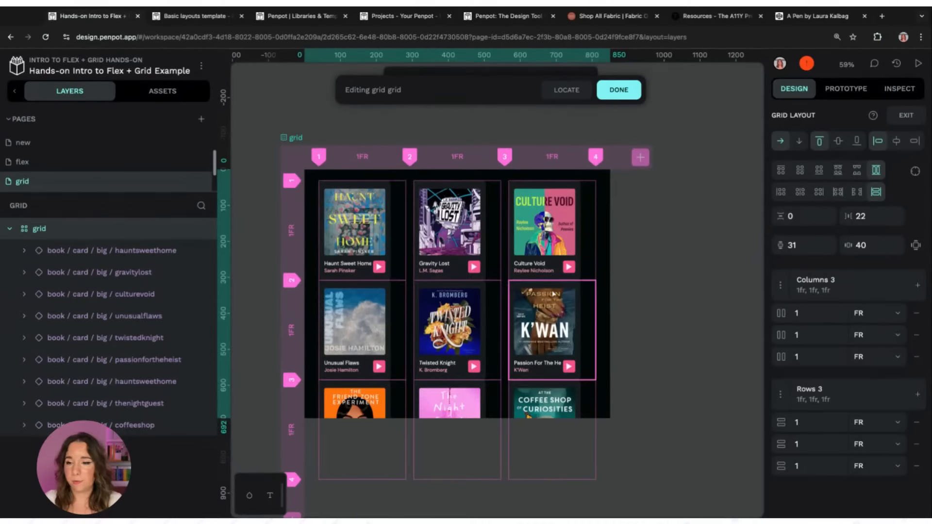
Leave grid editing and enlarge the board to about 893 by 913 so all three rows of cards fit.
click(663, 279)
scroll(650, 277, down, 5)
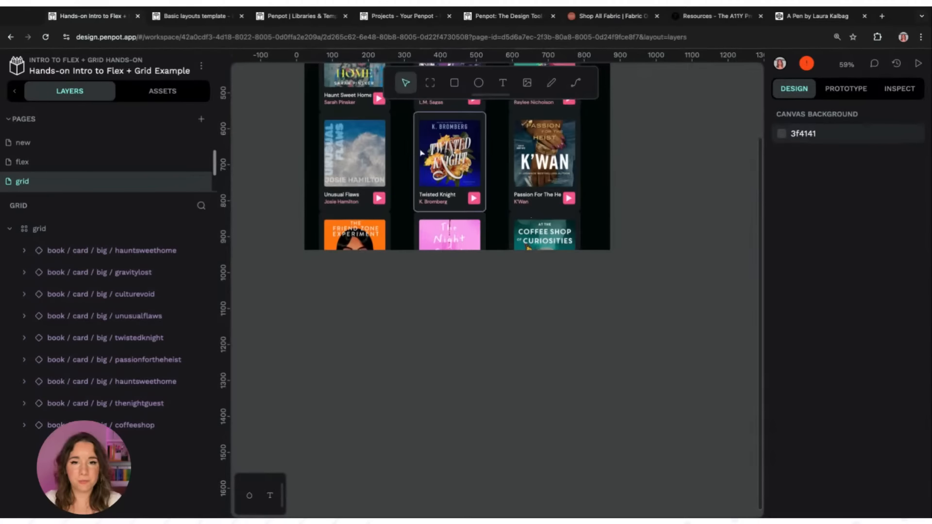
scroll(340, 129, up, 3)
click(316, 93)
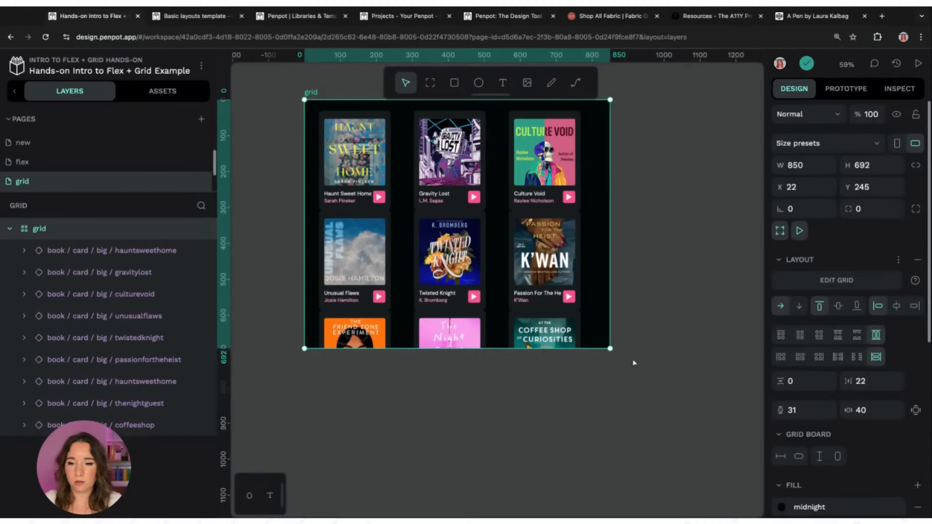
drag(608, 347, 625, 428)
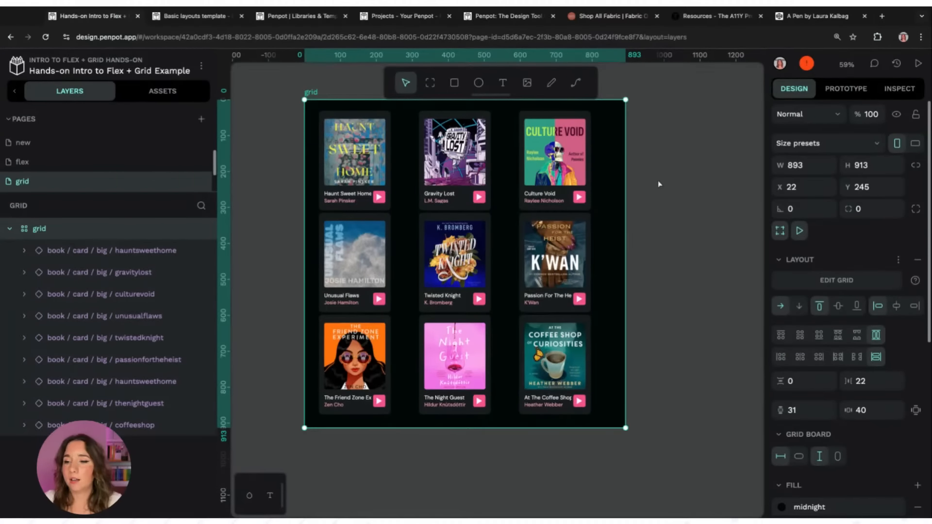
Reopen the grid for editing and set both the row gap and the column gap to 20.
click(872, 289)
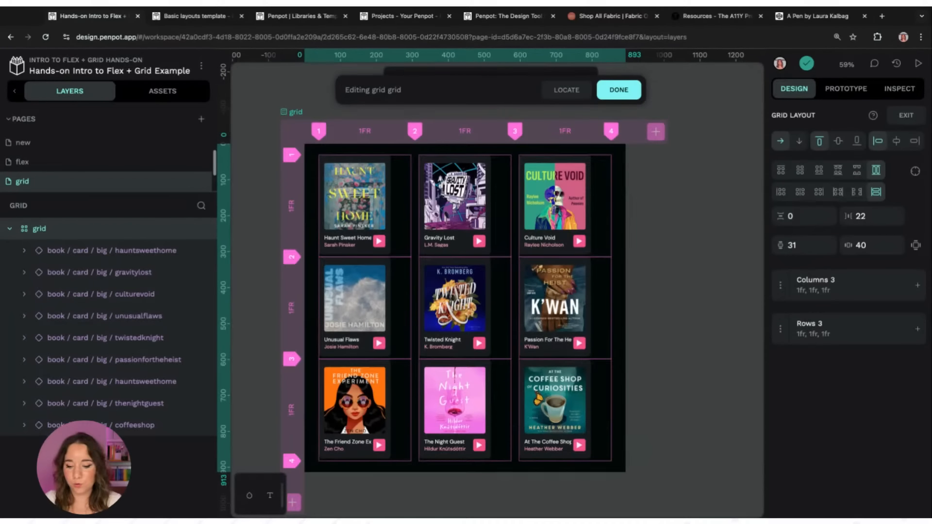
click(818, 214)
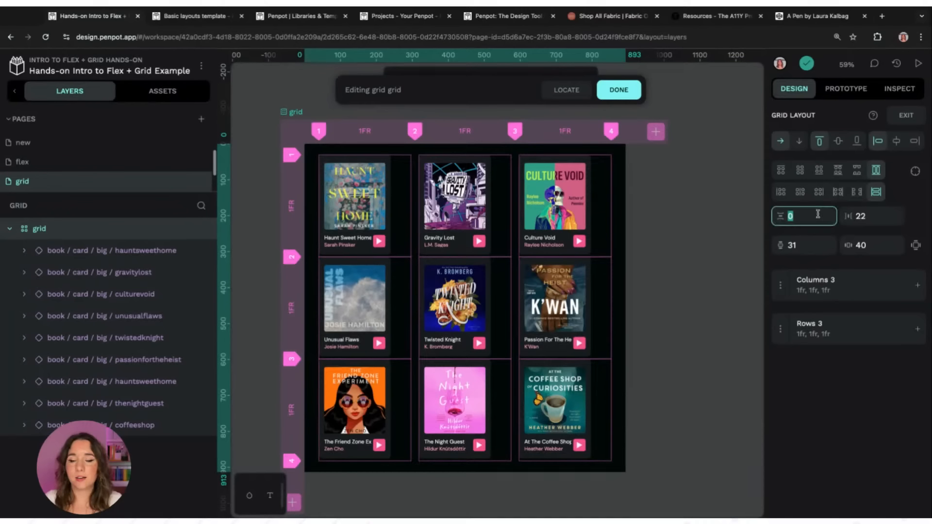
text(20)
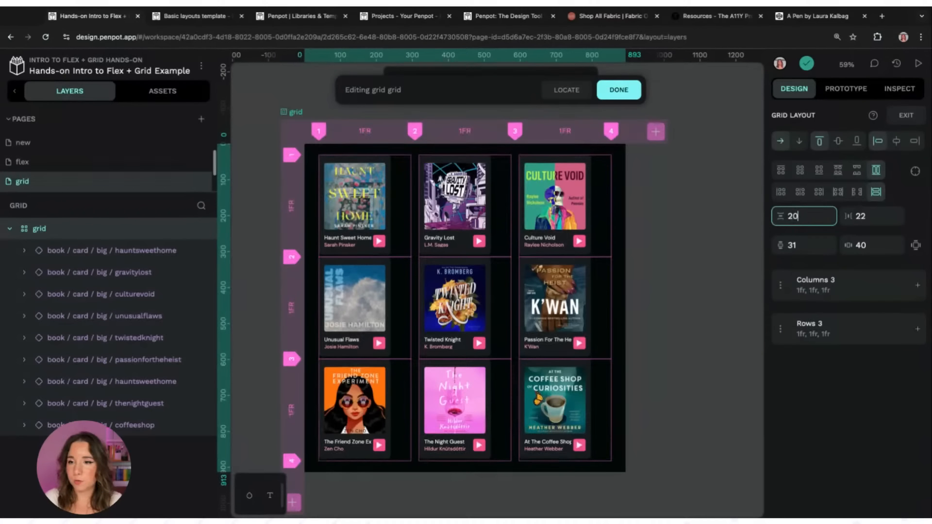
key(Return)
click(874, 216)
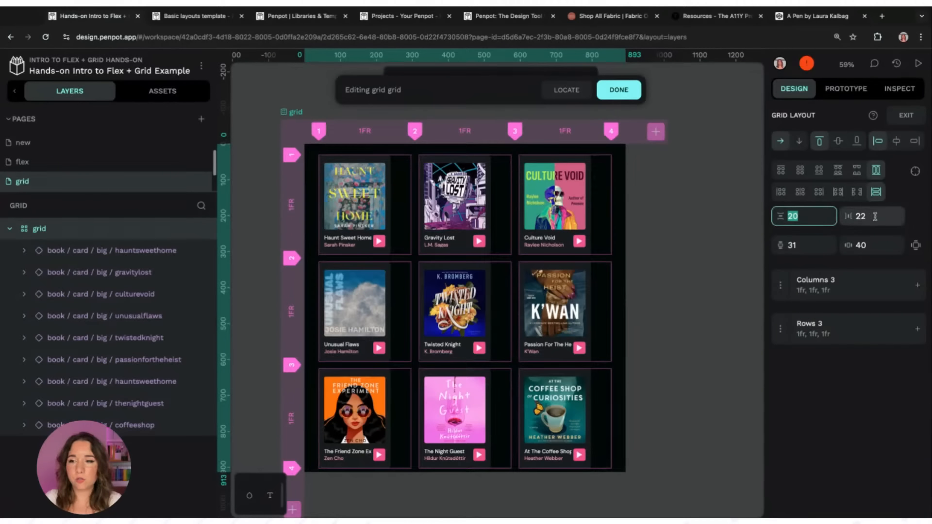
text(20)
key(Return)
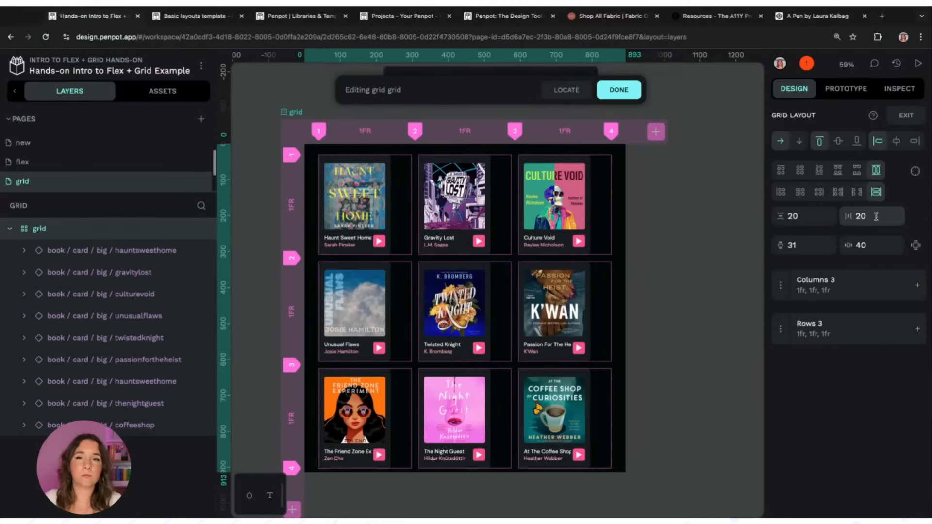
Set the grid's vertical and horizontal padding to 30 and finish editing the grid.
click(815, 244)
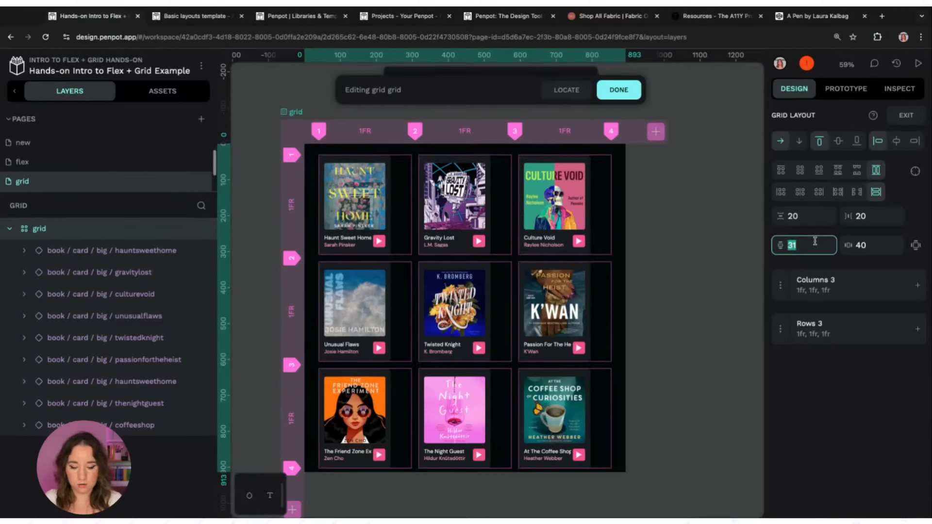
text(30)
click(876, 252)
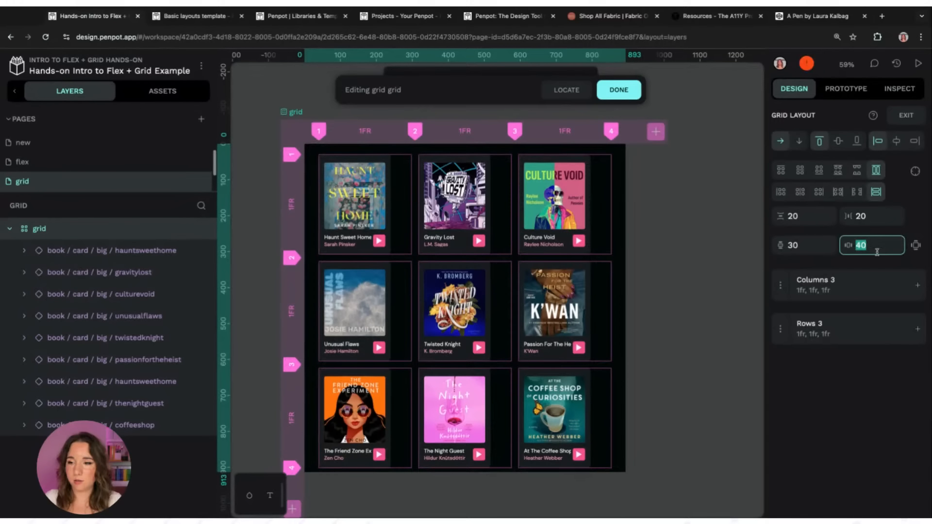
text(30)
key(Return)
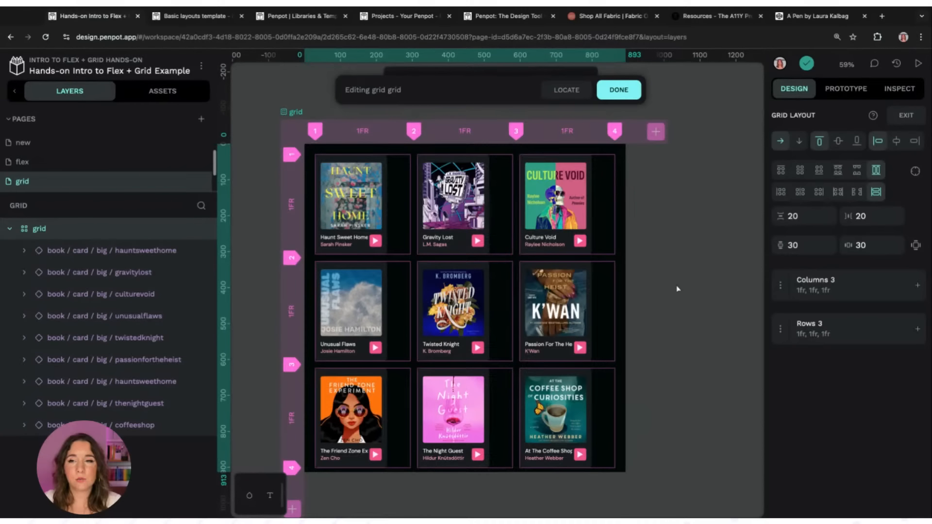
click(637, 95)
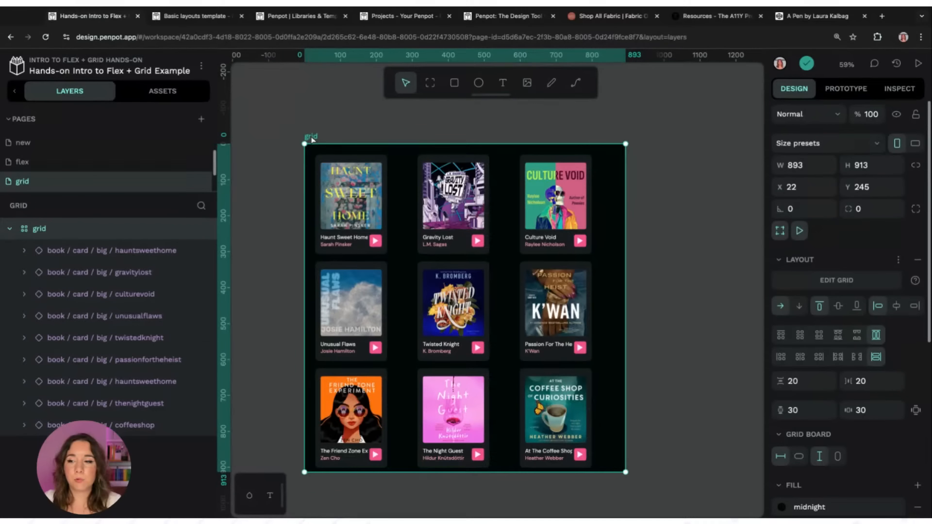
Set the grid board's width and height to fit its content and deselect the board.
scroll(878, 291, down, 1)
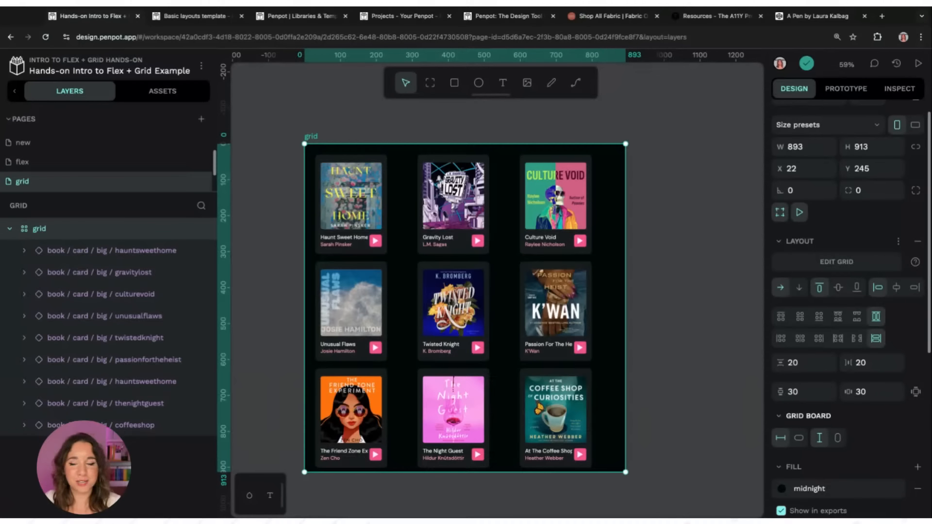
click(799, 438)
click(841, 439)
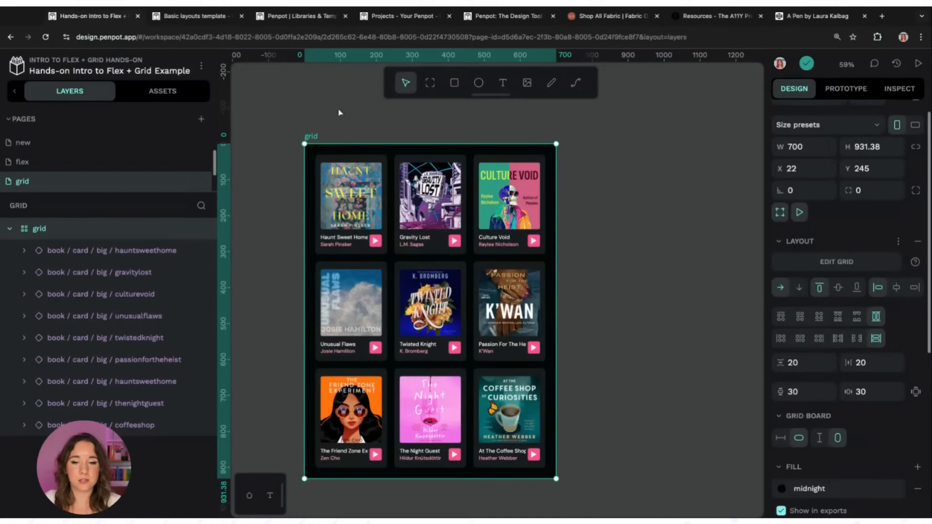
click(622, 307)
scroll(608, 316, up, 2)
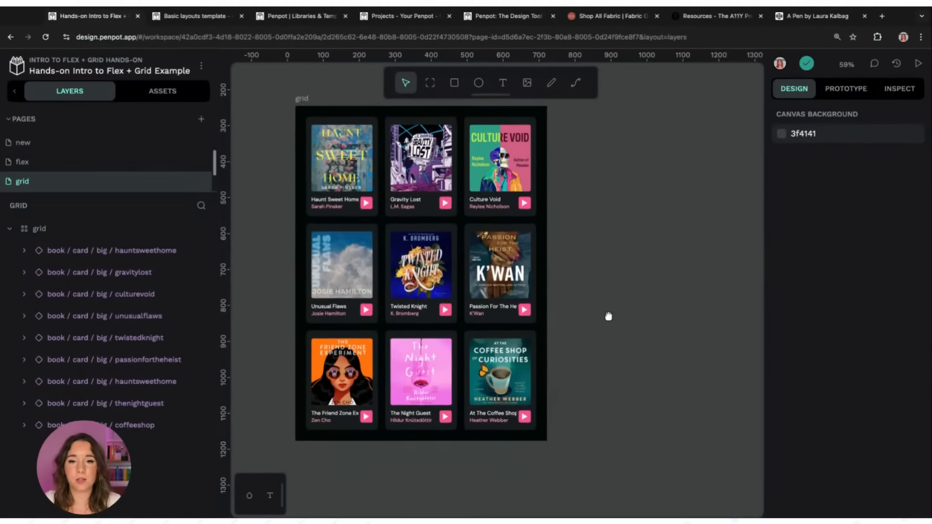
Select the first hauntsweethome card in the grid board and examine its grid cell and grid element settings.
click(324, 118)
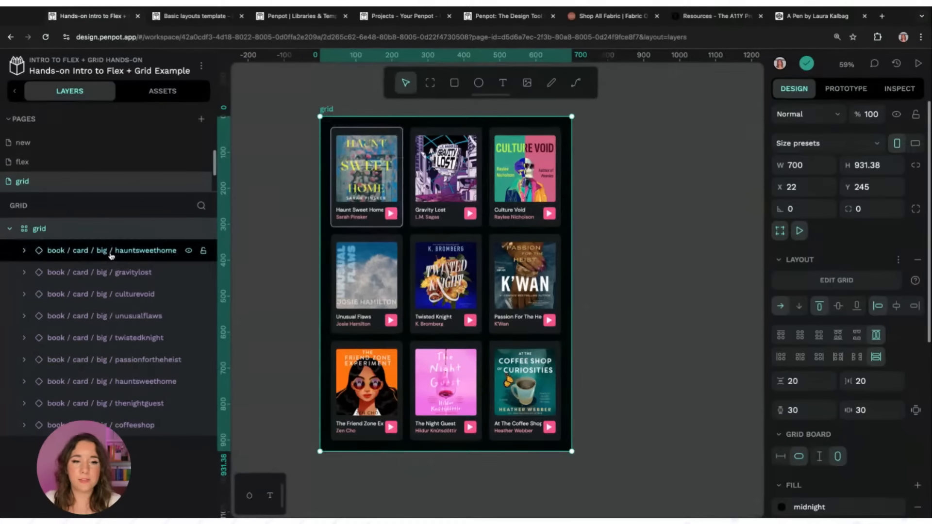
click(80, 251)
scroll(881, 309, down, 3)
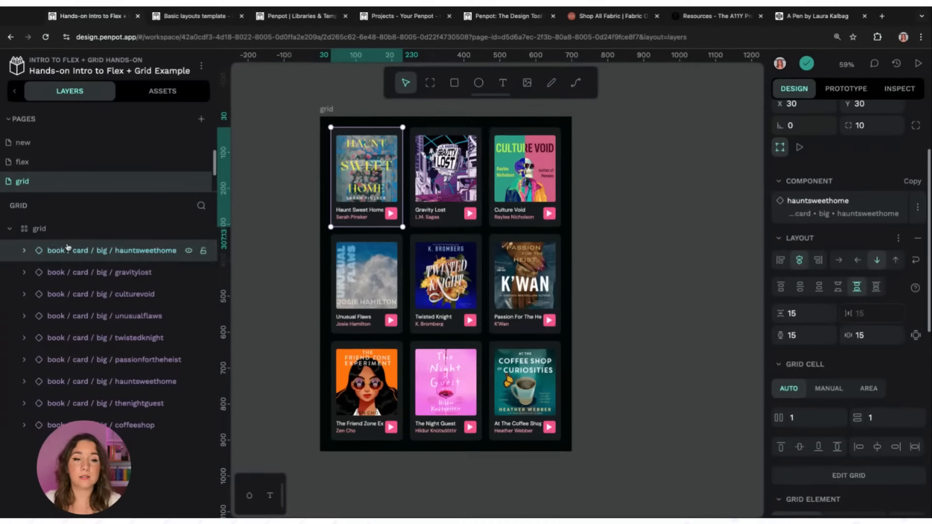
scroll(880, 327, down, 6)
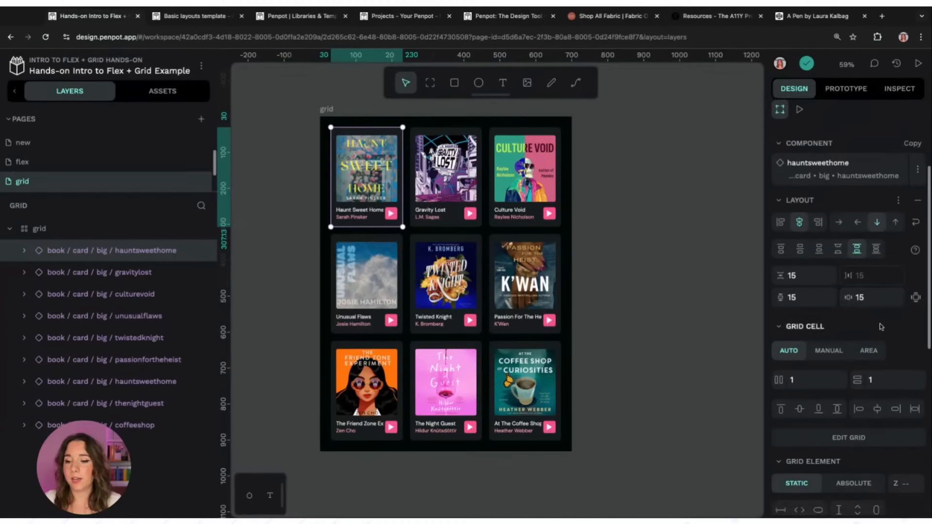
scroll(881, 326, up, 5)
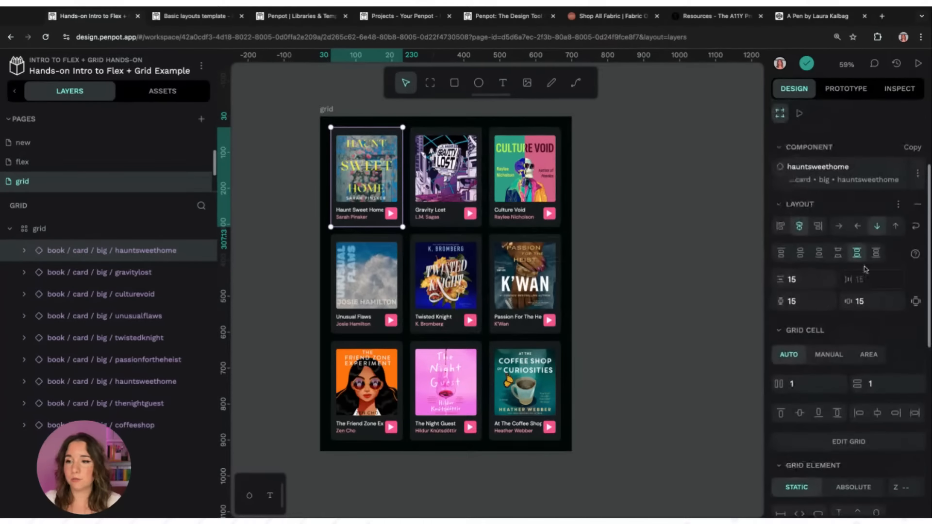
Try making the first hauntsweethome card fill its grid cell in width and height, and undo the attempt.
scroll(873, 301, down, 5)
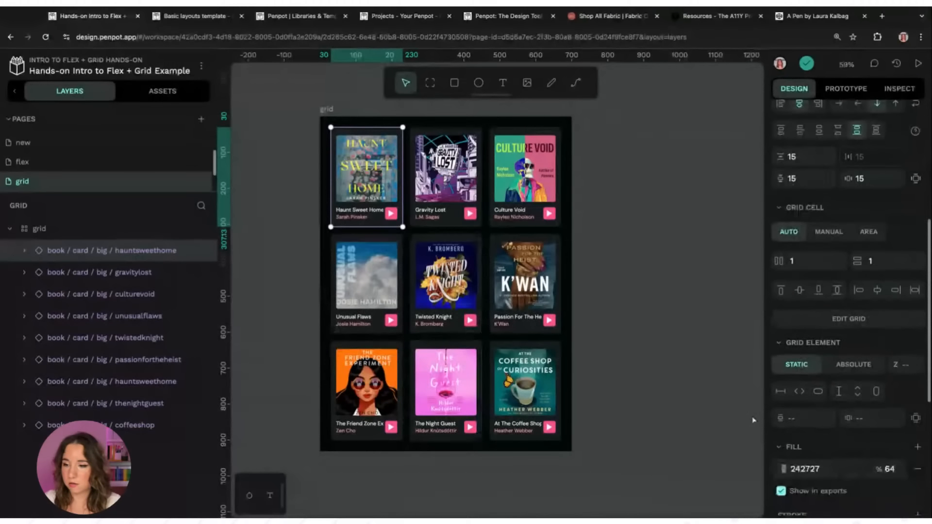
click(797, 391)
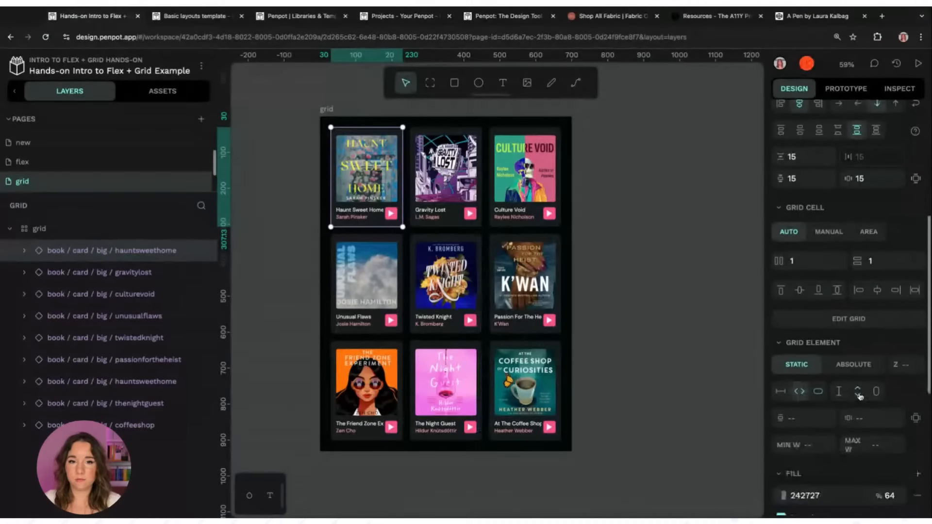
click(857, 392)
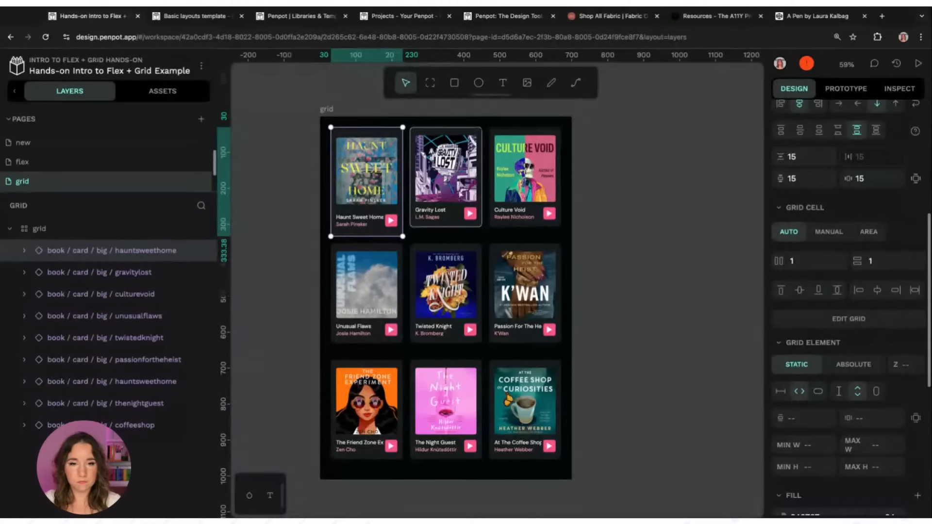
key(super+z)
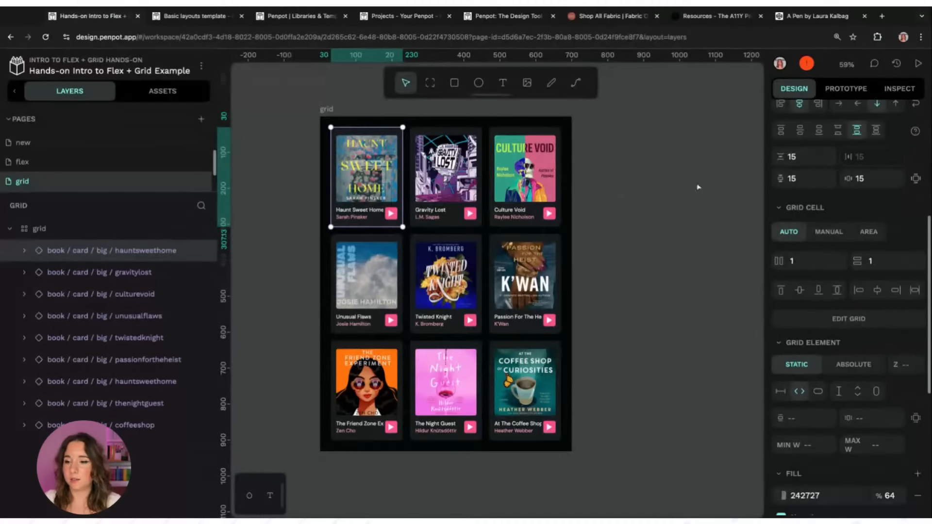
scroll(837, 246, up, 3)
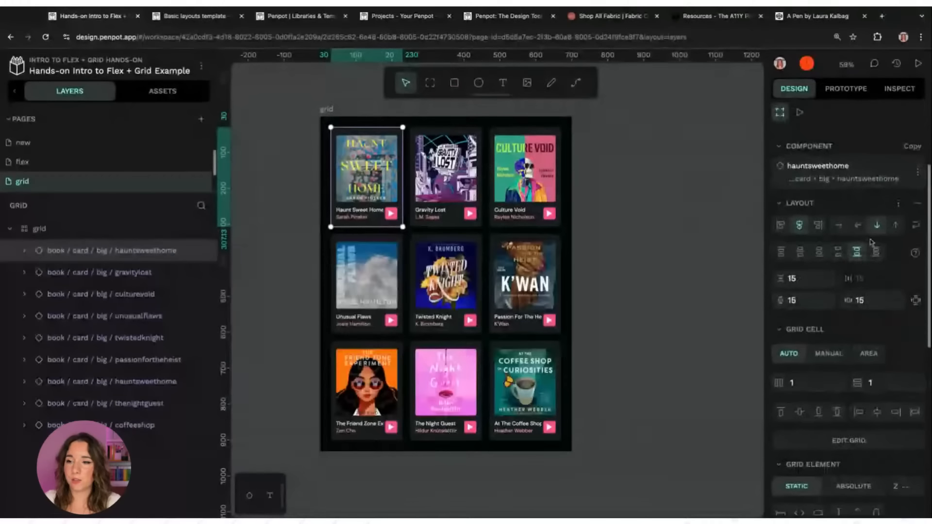
click(649, 206)
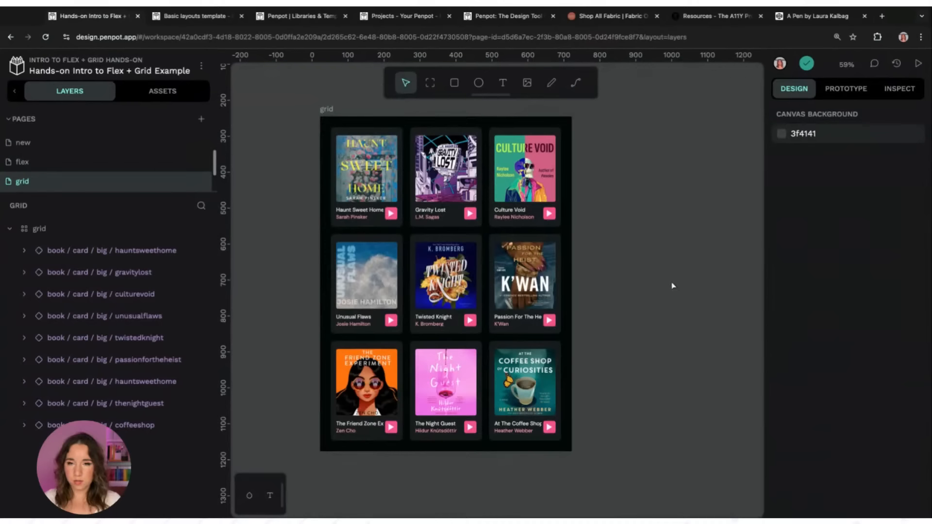
click(364, 196)
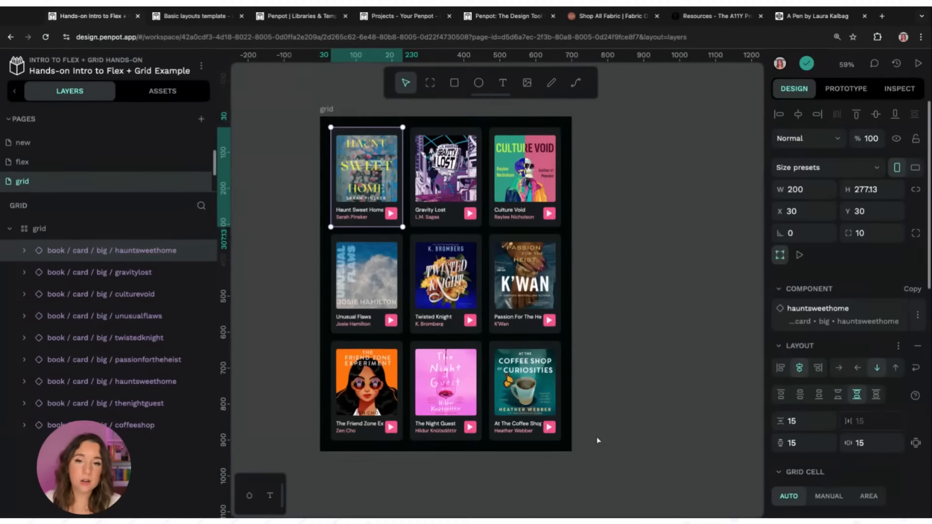
click(674, 269)
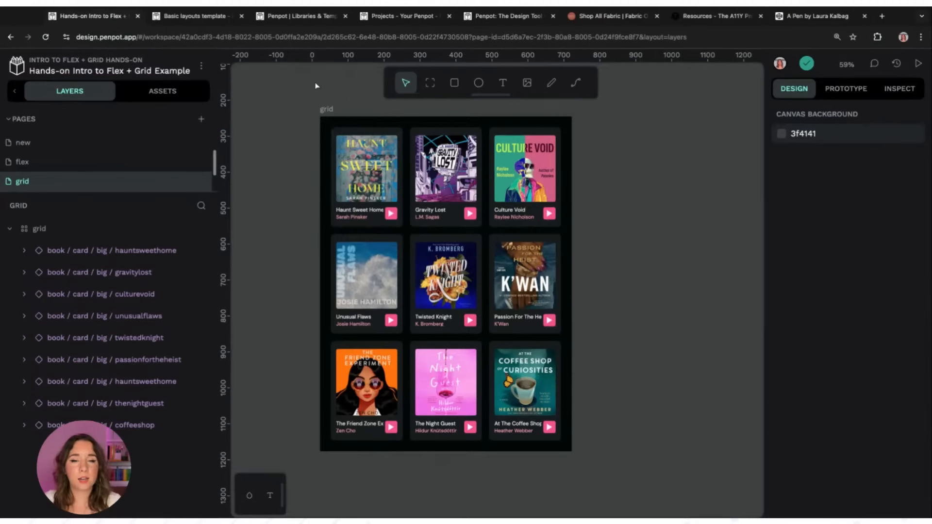
Open the grid board's layout for editing, add a fourth 1 FR row and finish editing.
click(334, 118)
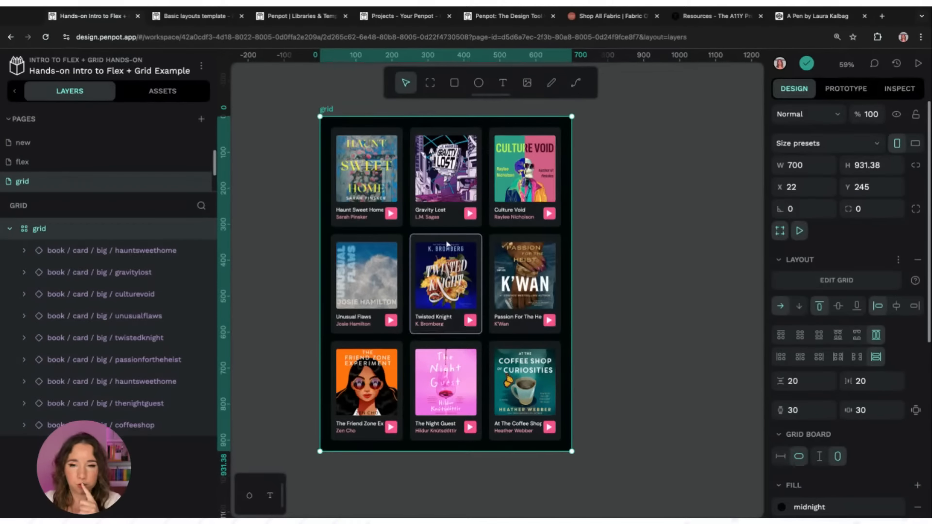
click(832, 280)
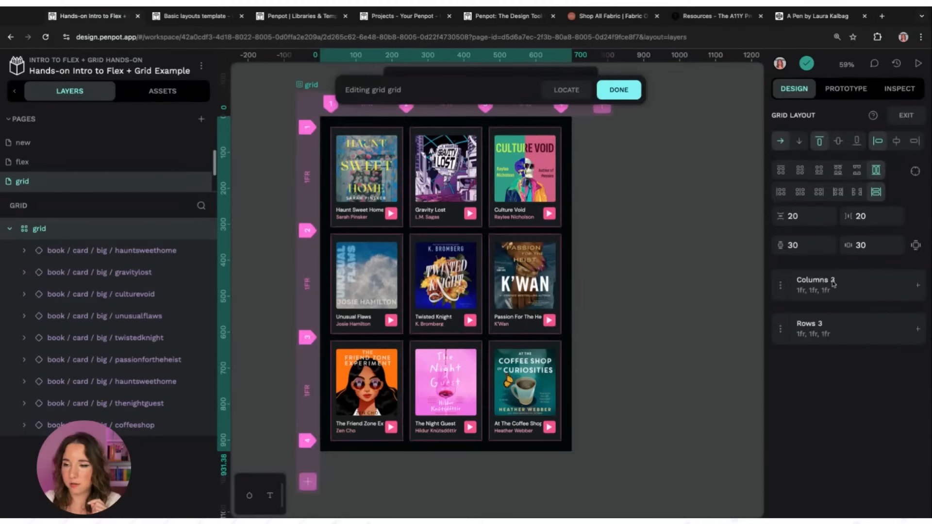
click(777, 338)
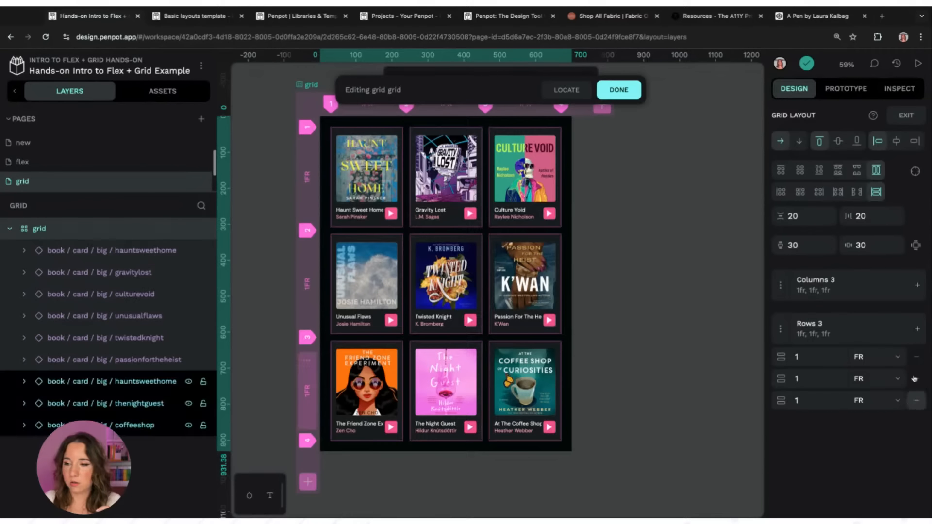
click(917, 329)
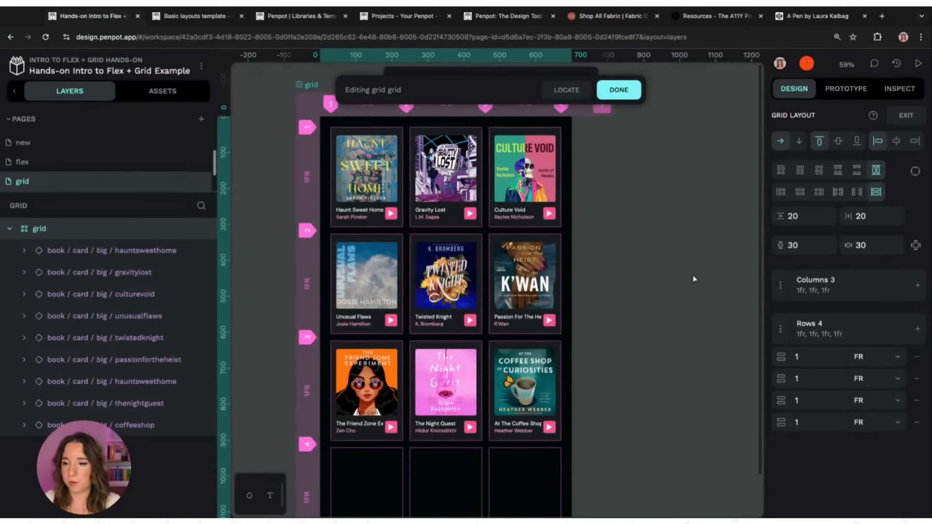
click(619, 90)
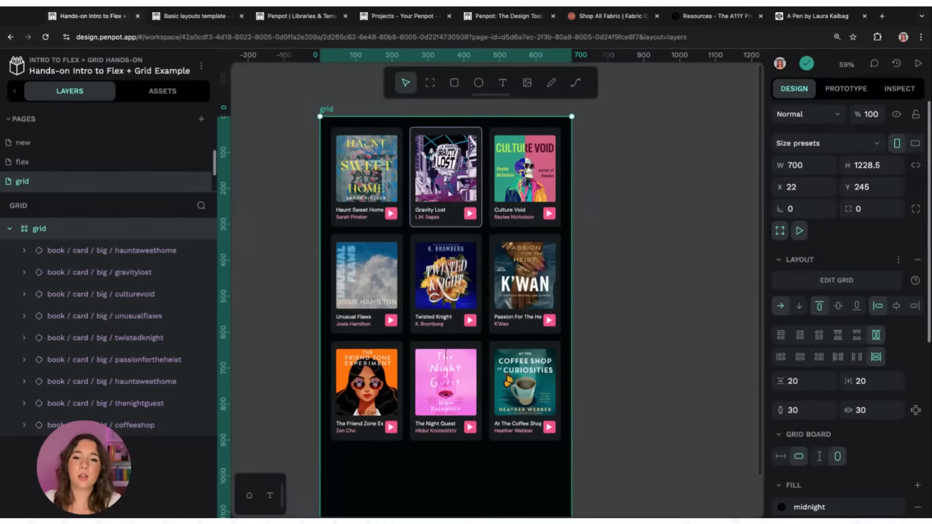
Reopen the grid for editing and set the first card's cell to manual placement, spanning column lines 1 to 3.
click(378, 168)
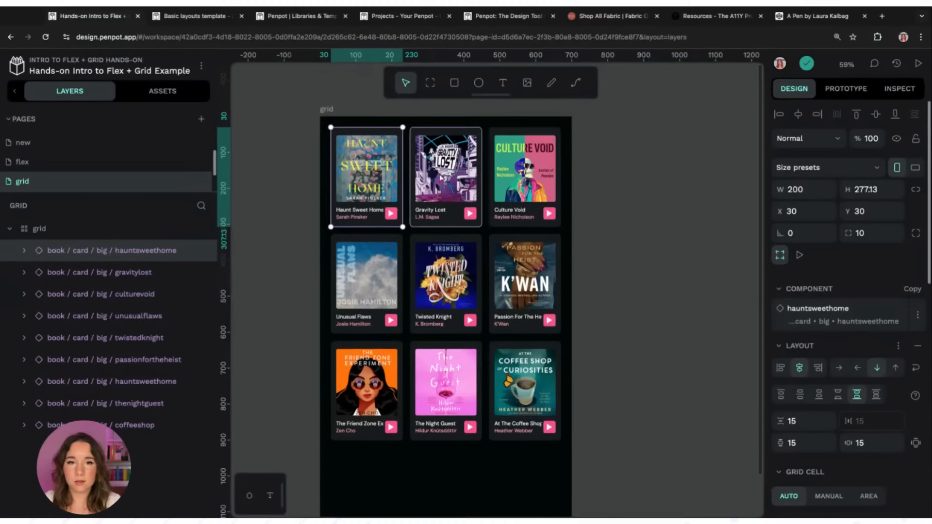
click(328, 115)
click(836, 280)
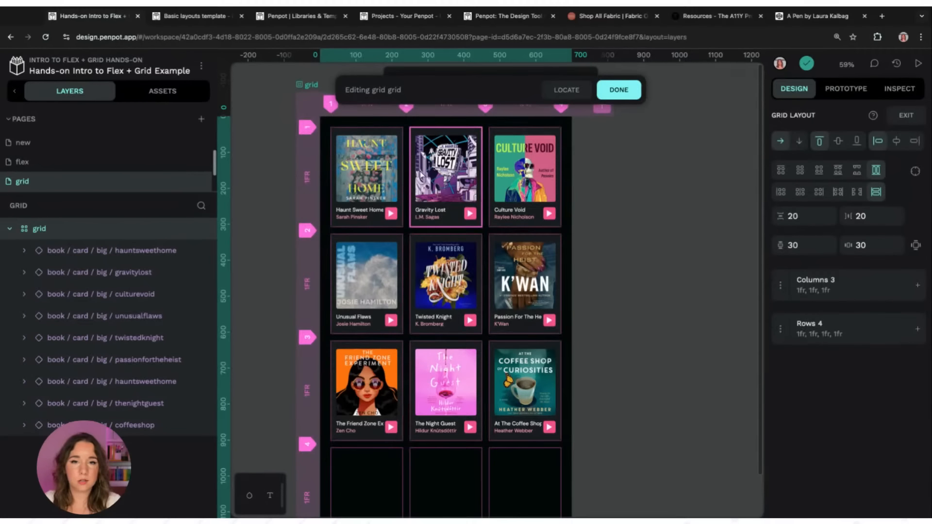
click(369, 170)
scroll(678, 176, up, 2)
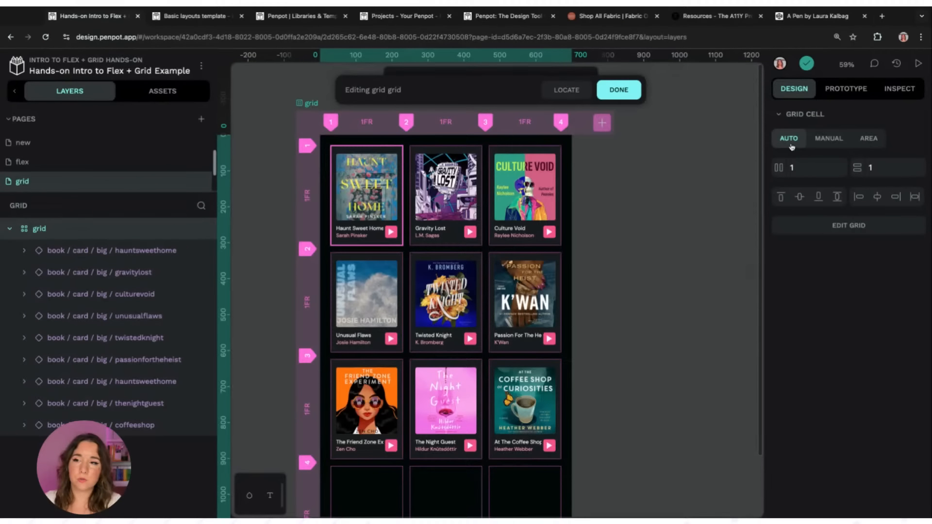
click(819, 141)
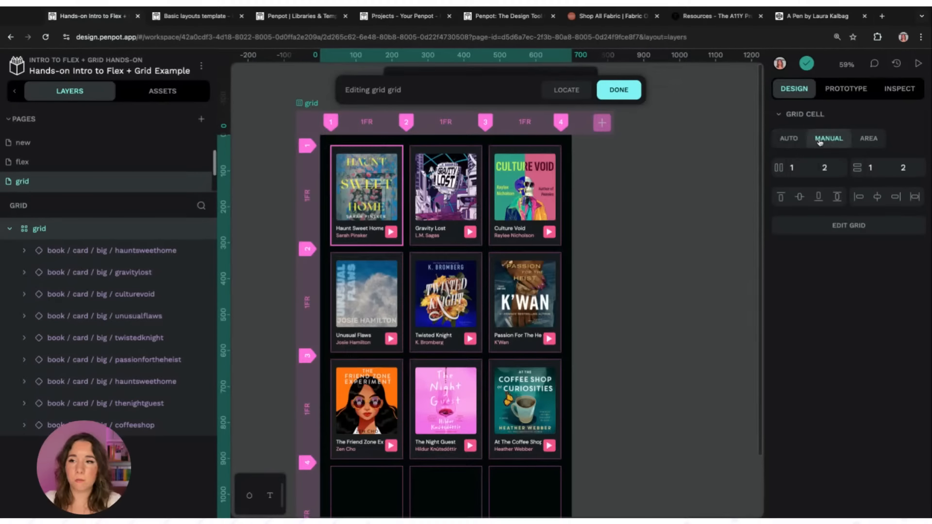
click(797, 169)
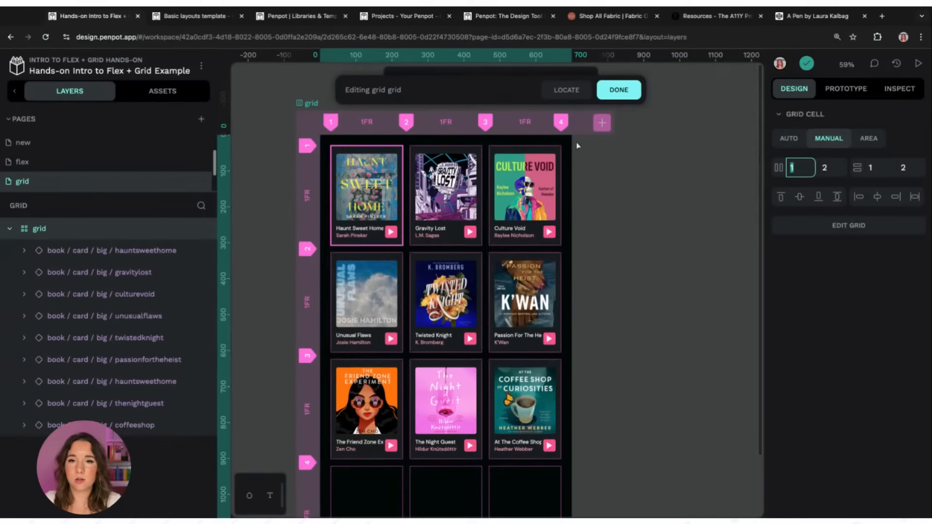
click(832, 168)
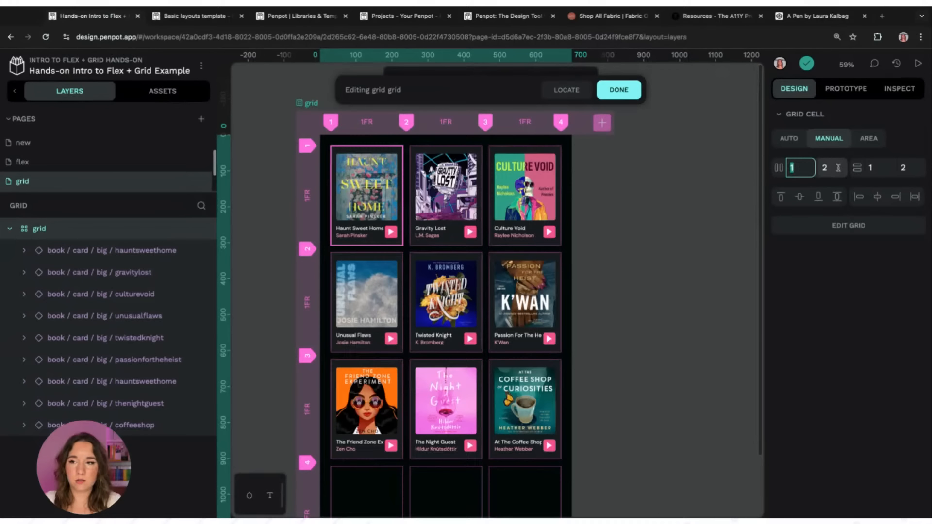
text(3)
Extend the first card's cell vertically so it spans row lines 1 to 3.
click(873, 168)
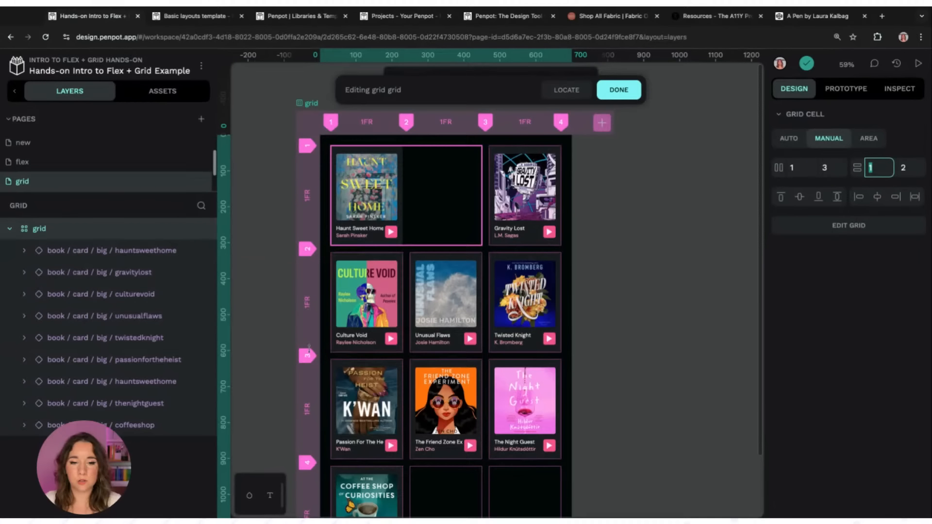
click(907, 169)
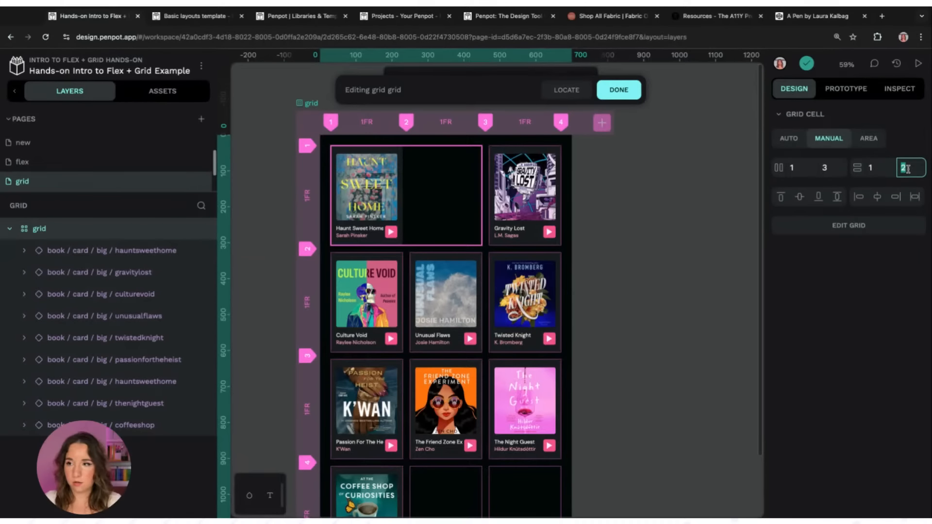
text(3)
key(shift+Tab)
scroll(704, 274, down, 1)
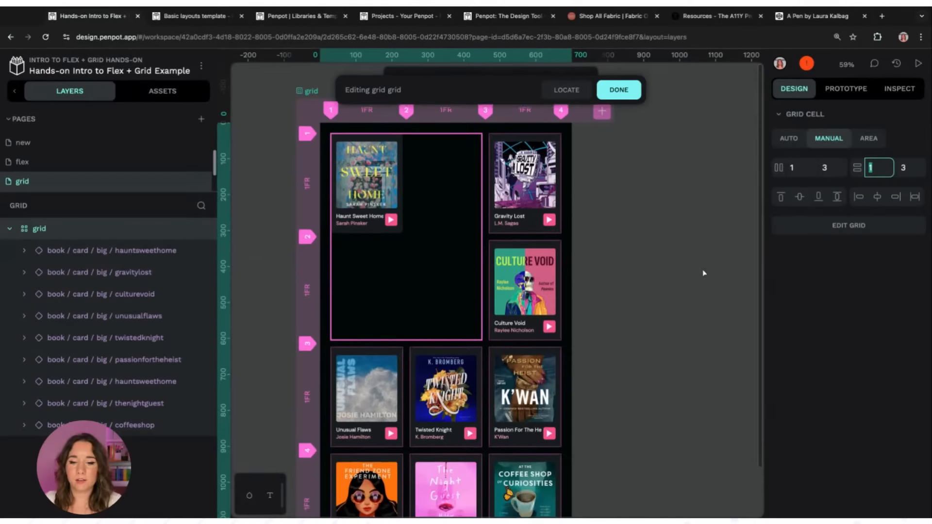
scroll(704, 273, down, 4)
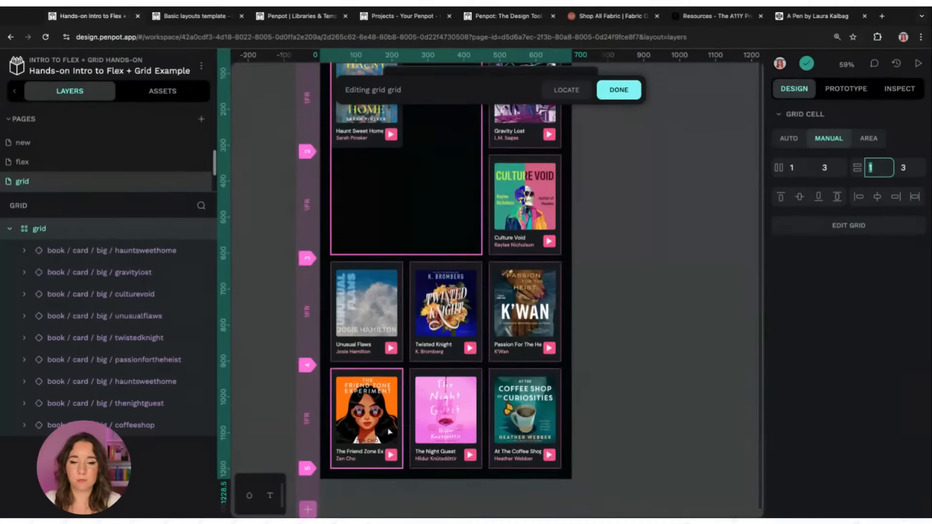
scroll(654, 341, up, 5)
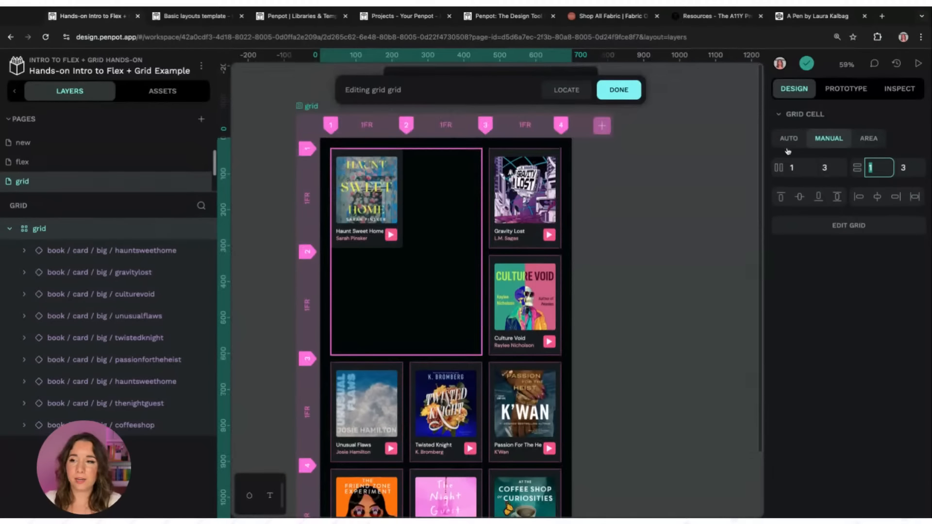
Align the first card to the start of its enlarged cell in both directions after trying centre alignment, and finish editing the grid.
click(799, 198)
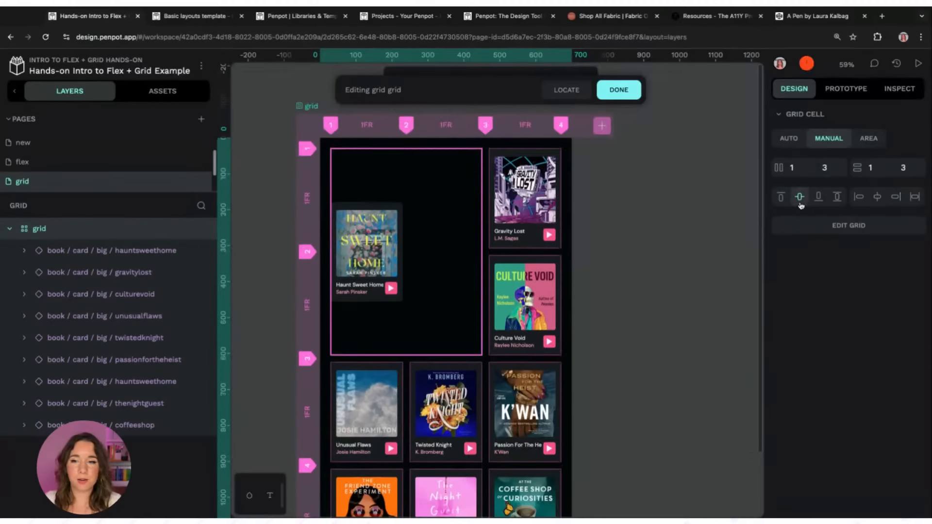
click(878, 199)
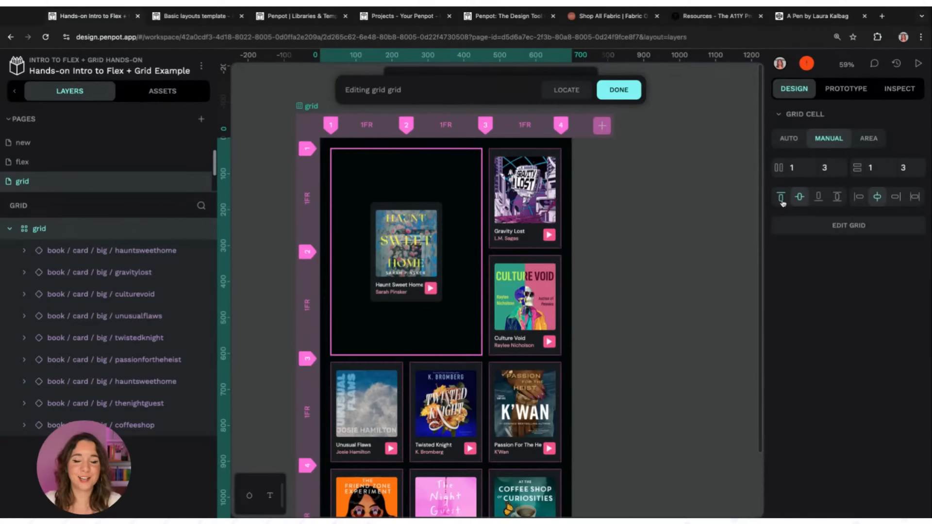
click(781, 198)
click(859, 198)
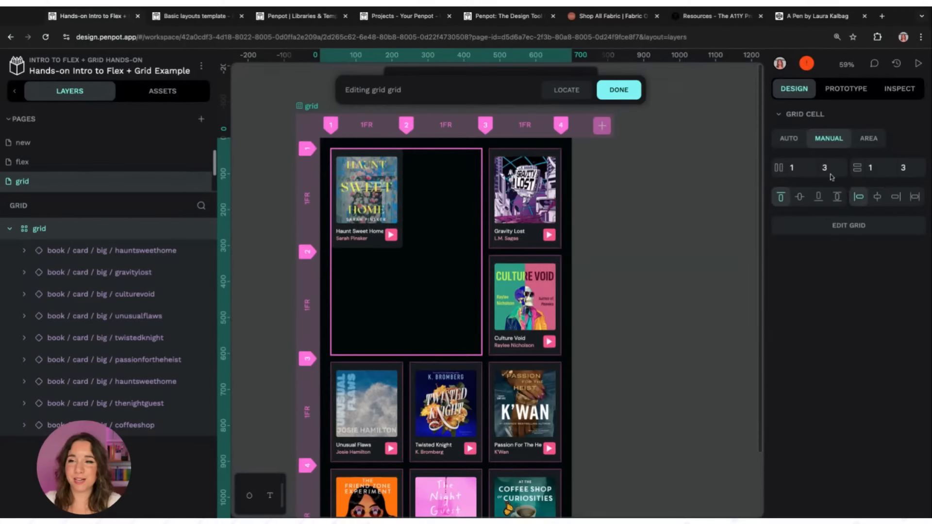
click(631, 91)
Set the first hauntsweethome card's width and height to fill its enlarged grid cell.
click(364, 196)
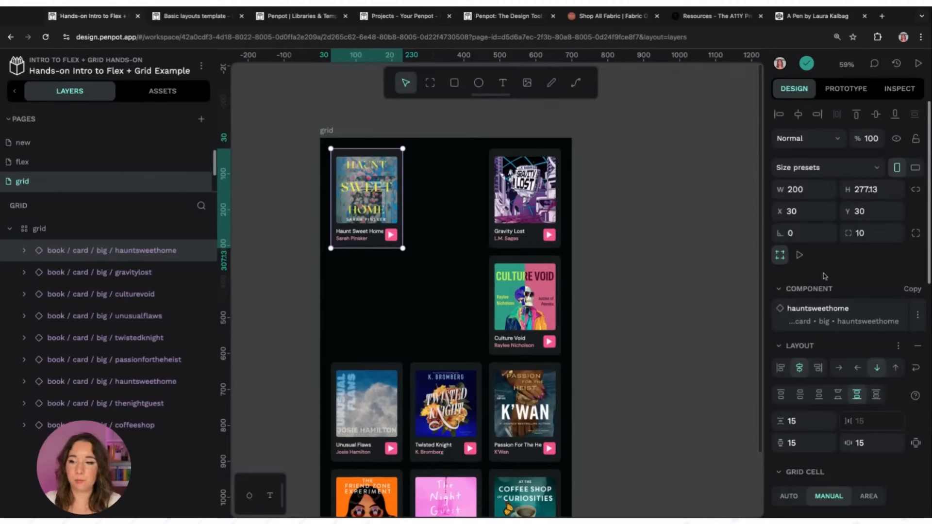
scroll(825, 281, down, 6)
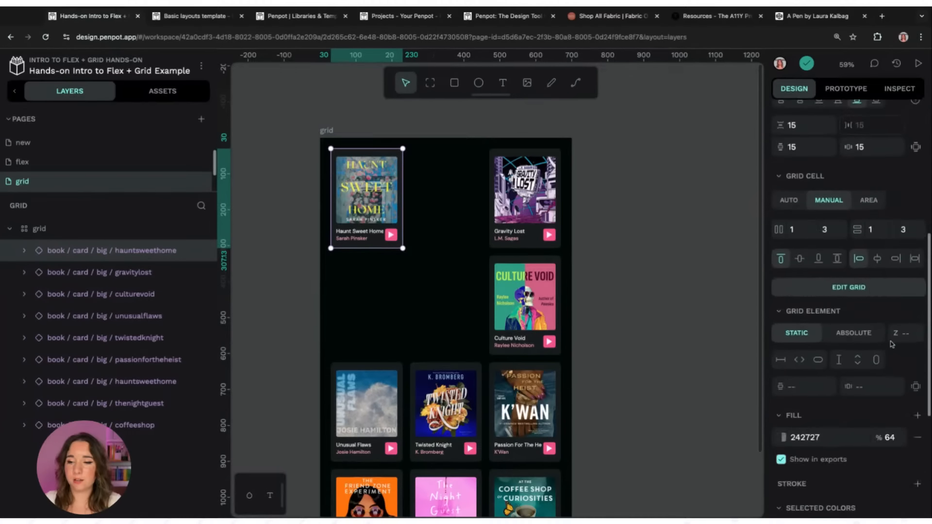
click(798, 360)
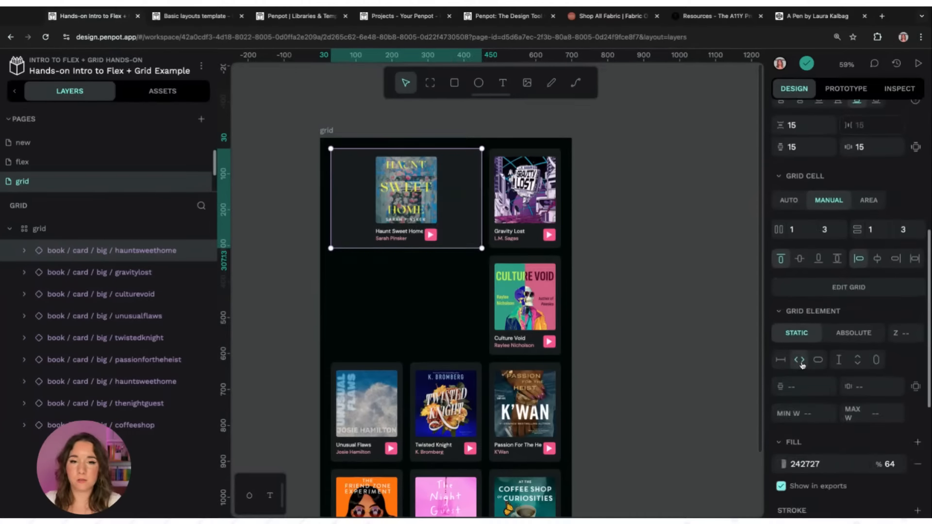
click(857, 360)
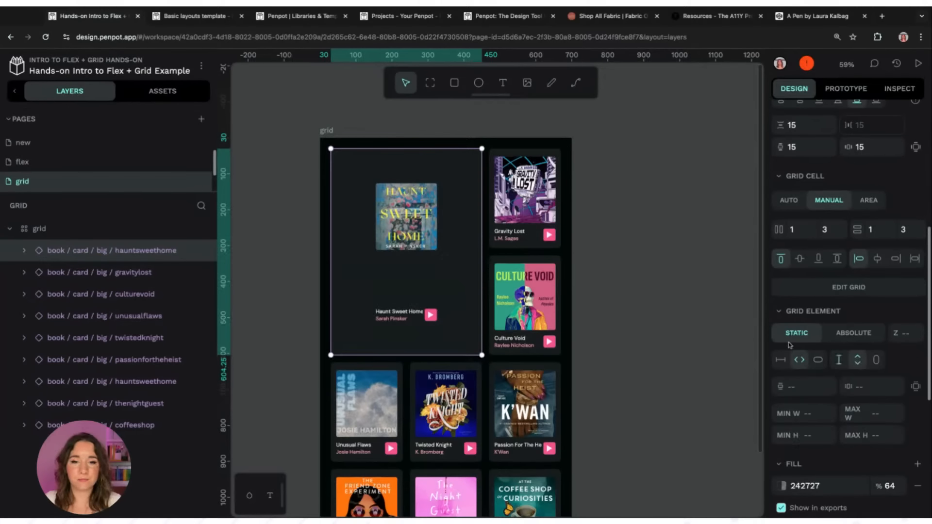
Set the card's cover component to fill the available height, and the hauntsweethome image inside it to fill both width and height.
double_click(396, 217)
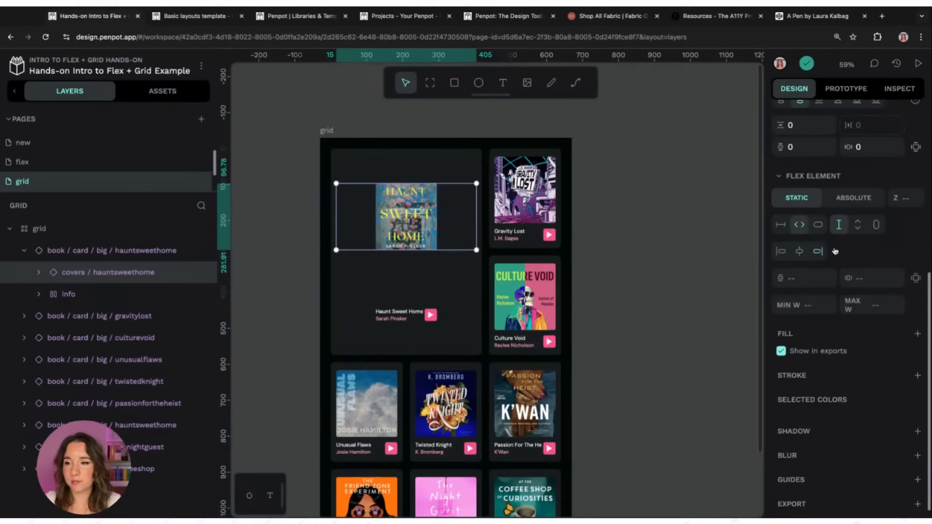
click(857, 225)
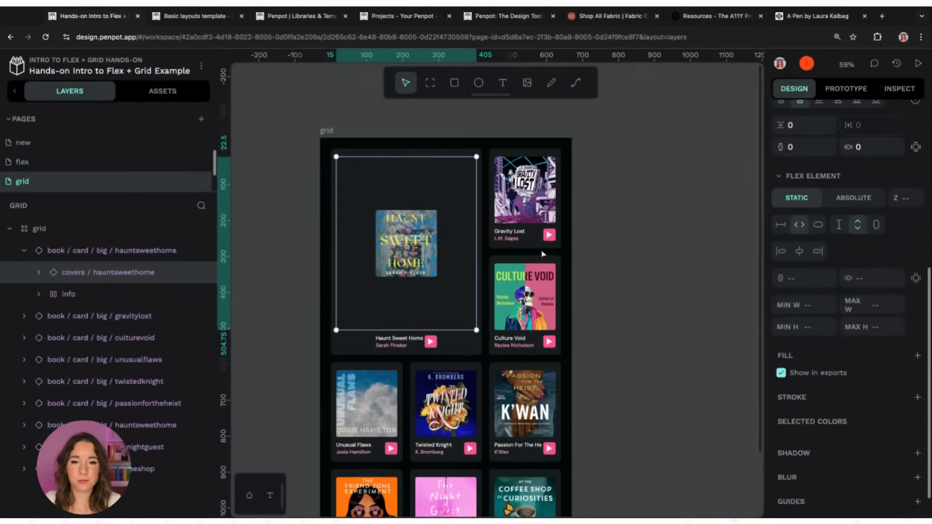
click(39, 272)
click(78, 293)
click(798, 291)
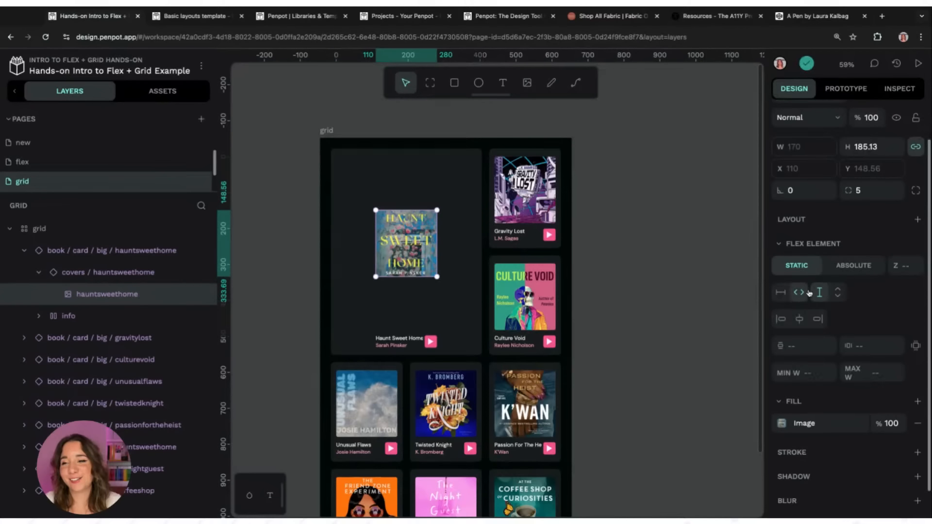
click(837, 291)
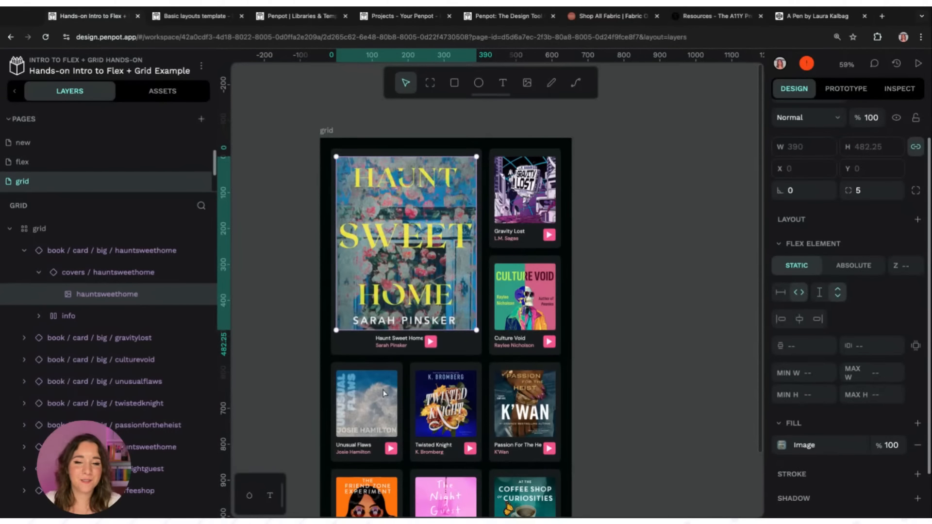
Set the featured hauntsweethome card's info layout to fill the available width and fit its height to the content.
click(403, 342)
scroll(848, 370, down, 1)
scroll(848, 371, down, 1)
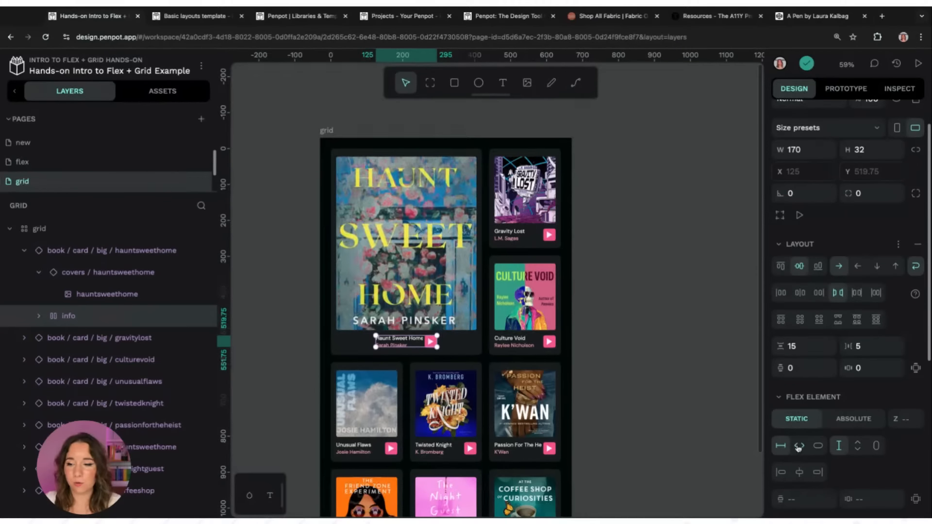
click(798, 447)
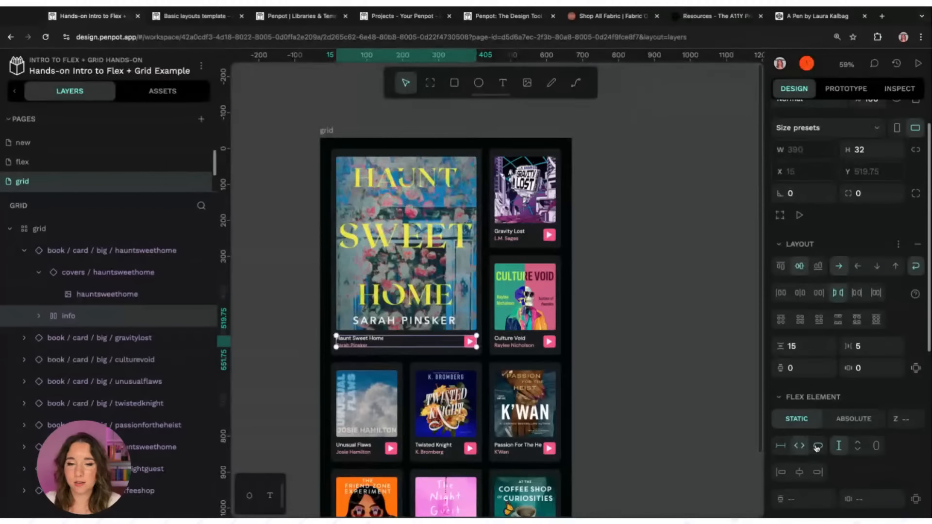
click(844, 447)
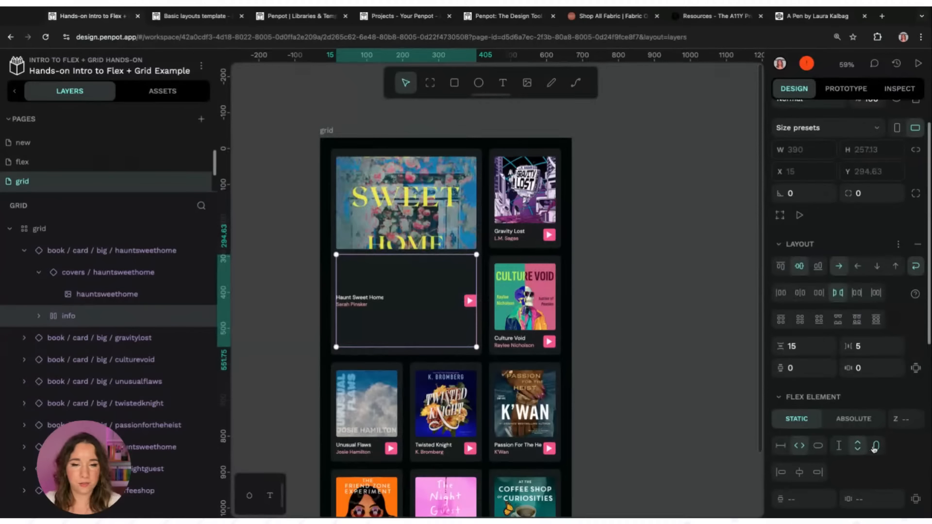
click(874, 447)
Set the text board nested inside the featured card's info layout to fill the available width.
click(38, 315)
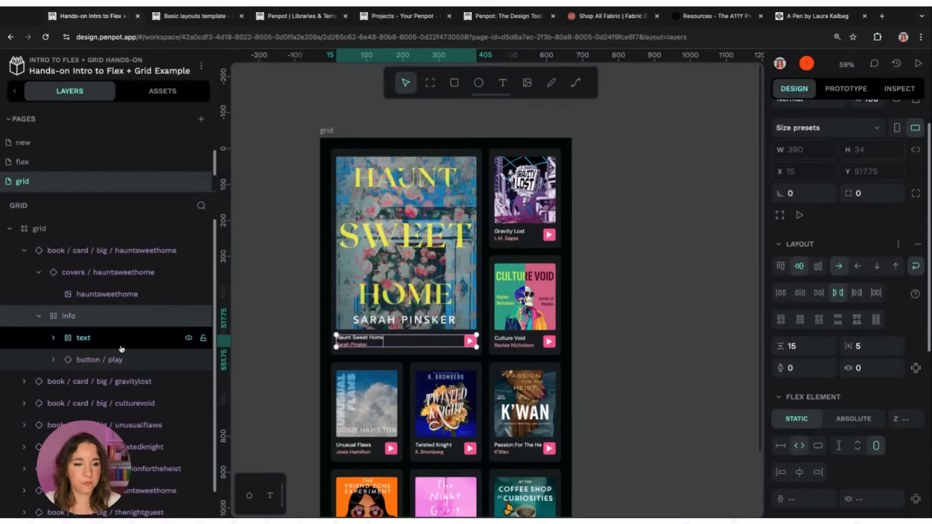
click(122, 349)
click(798, 449)
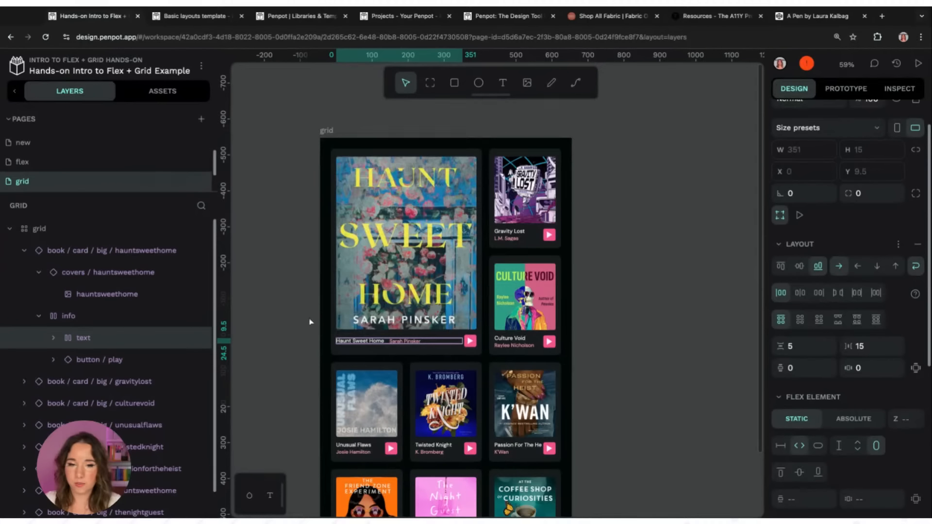
click(660, 312)
Apply the Title Big typography to the Haunt Sweet Home title in the featured card.
scroll(657, 312, down, 3)
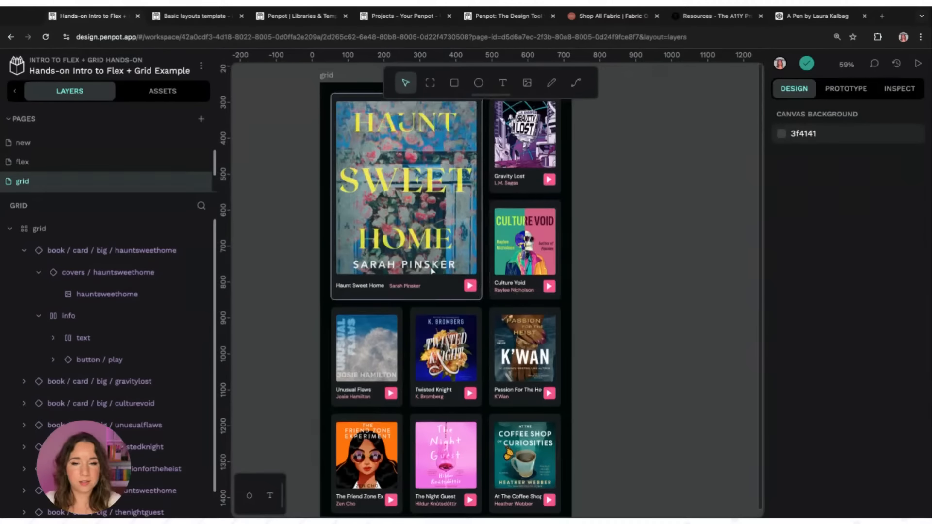
double_click(355, 291)
click(355, 291)
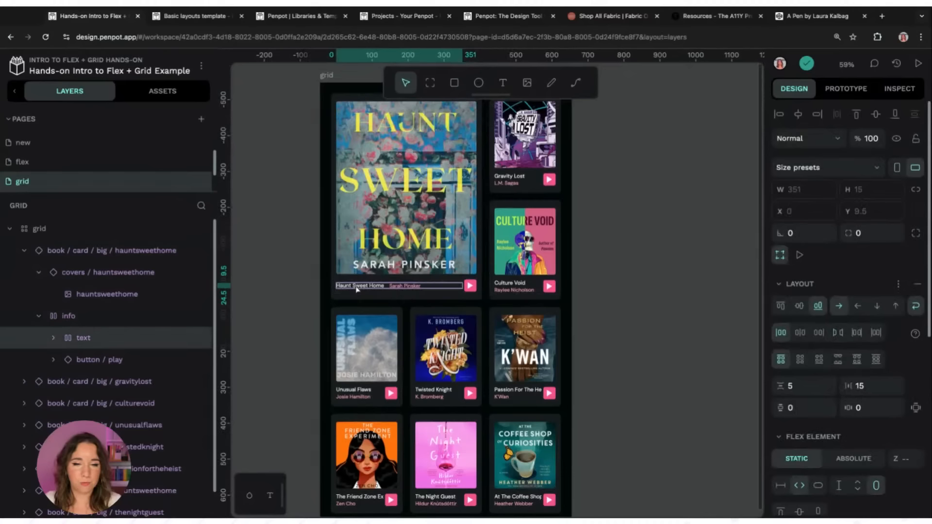
click(270, 495)
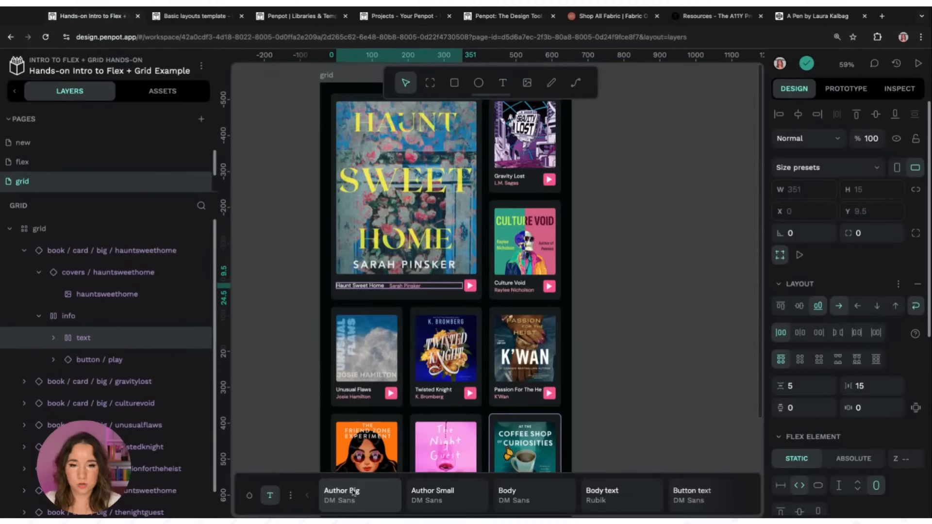
click(53, 338)
click(120, 359)
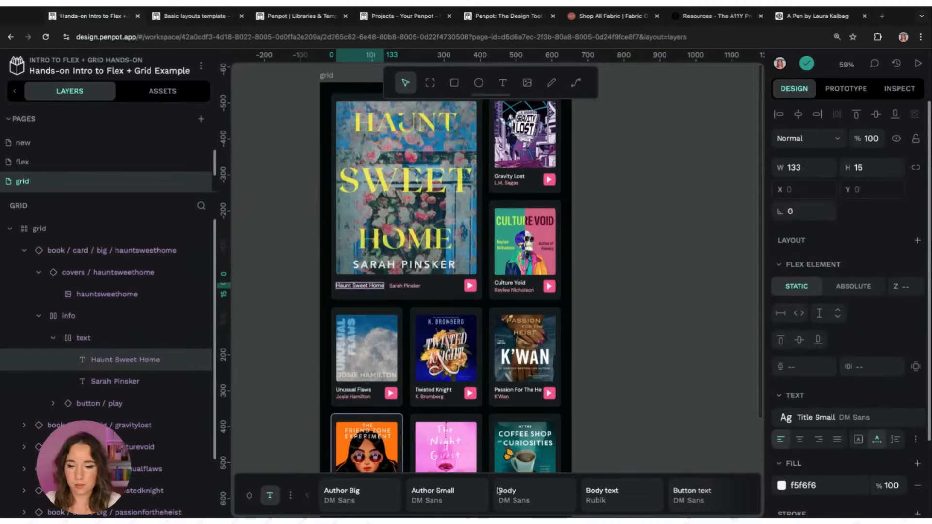
scroll(630, 495, right, 5)
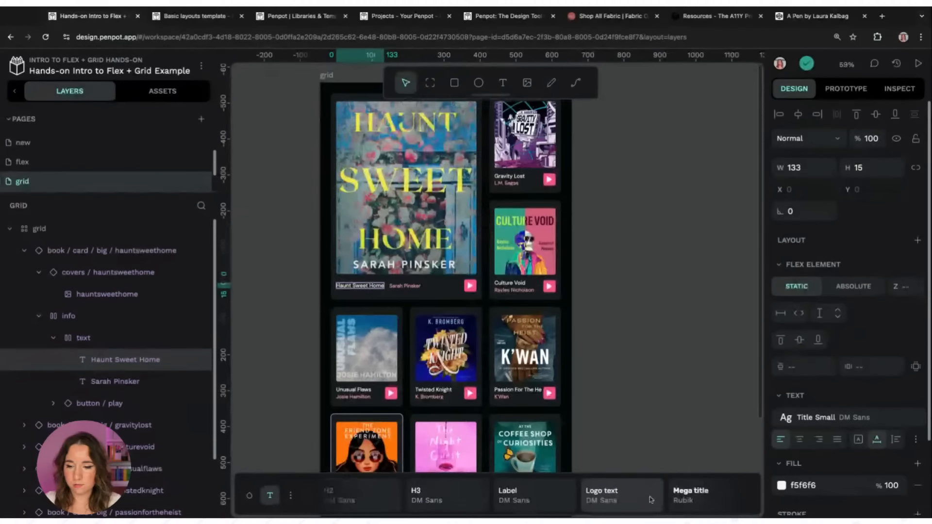
scroll(650, 500, right, 4)
click(648, 496)
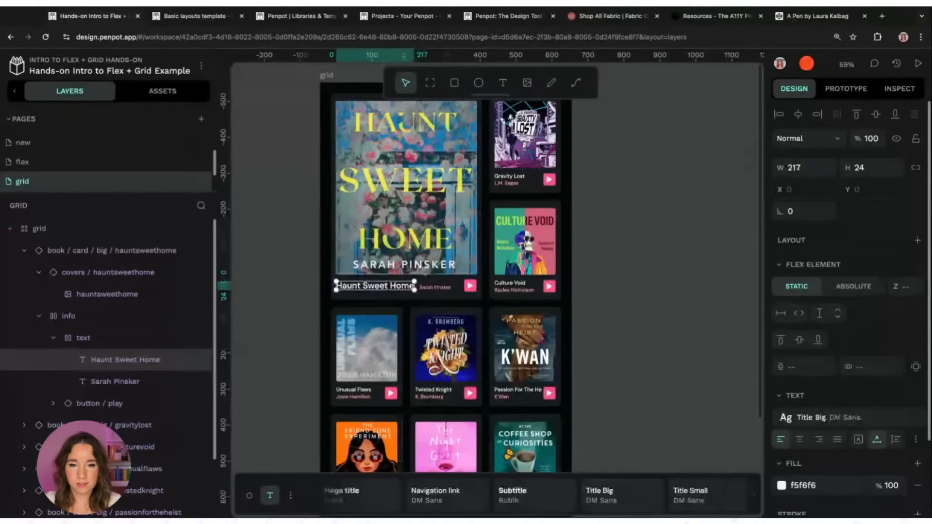
Apply the Author Big typography to the author name in the featured card, and deselect it.
click(435, 287)
scroll(422, 490, left, 8)
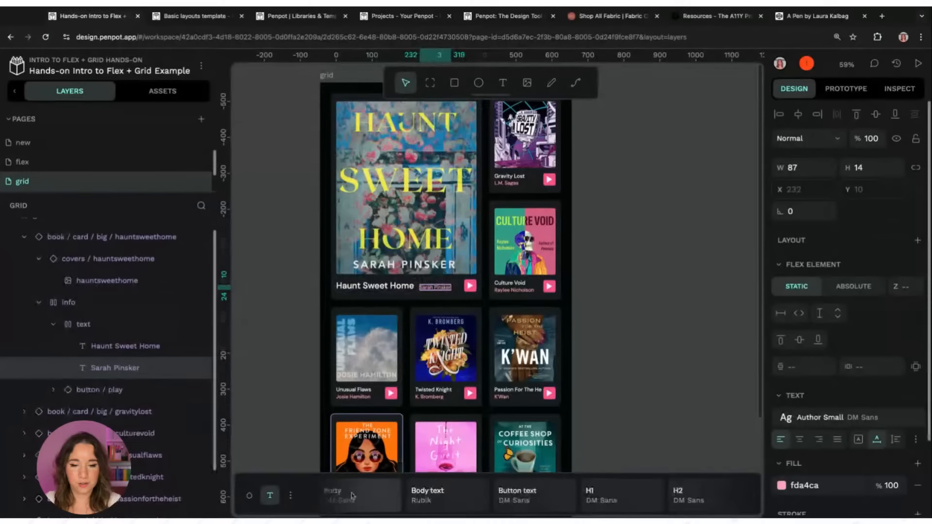
click(333, 493)
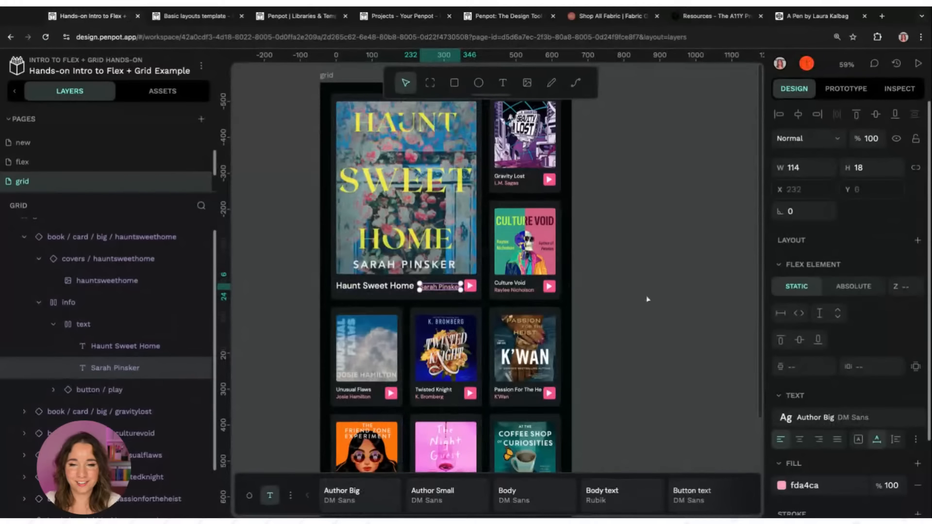
click(679, 299)
scroll(629, 275, up, 3)
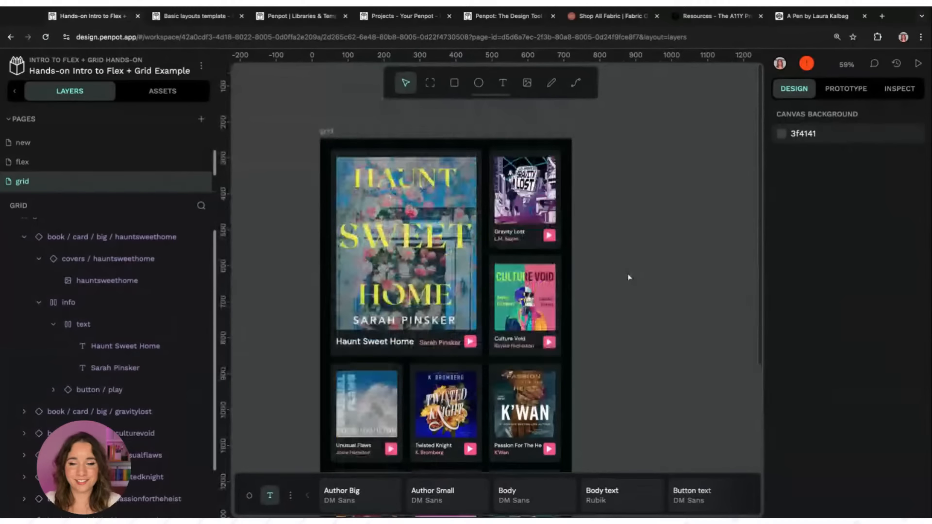
scroll(628, 277, up, 3)
scroll(629, 278, down, 3)
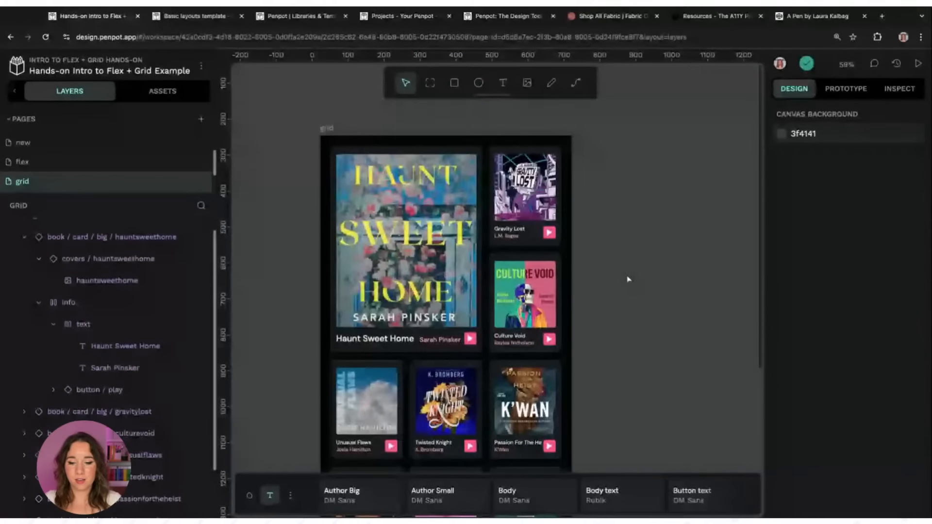
scroll(629, 280, down, 1)
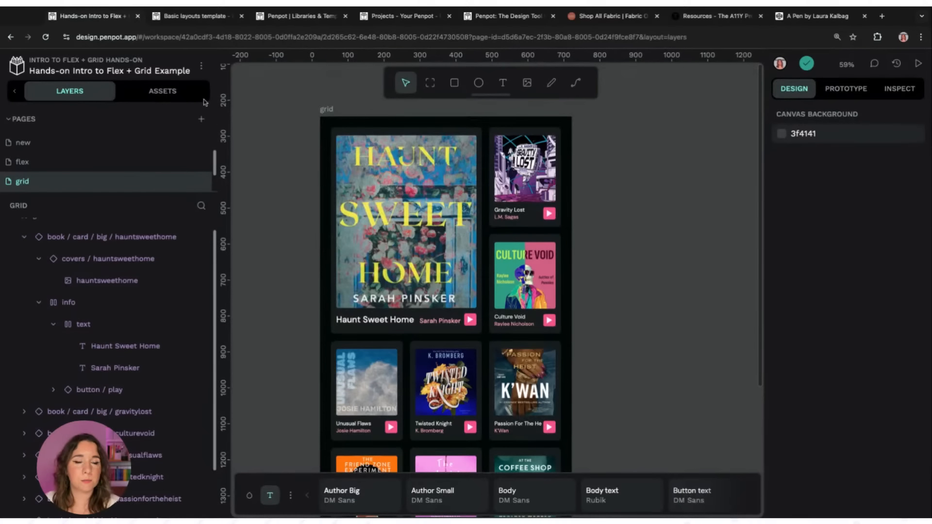
Switch to the Penpot Libraries & templates page and browse to the Basic layouts template.
click(305, 16)
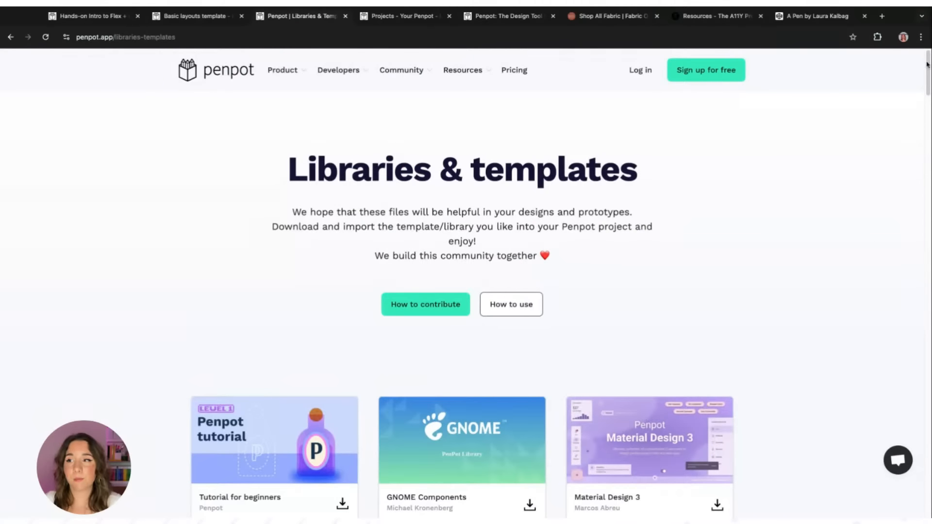
scroll(929, 64, down, 7)
scroll(395, 227, down, 5)
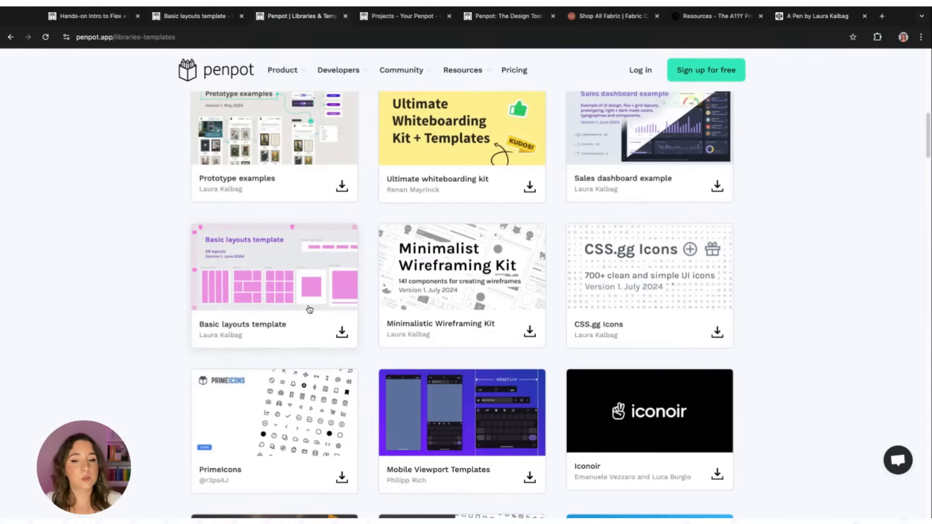
Switch to the Basic layouts template file and examine the Simple layouts page, including the Vertical stack component's layout settings.
click(193, 16)
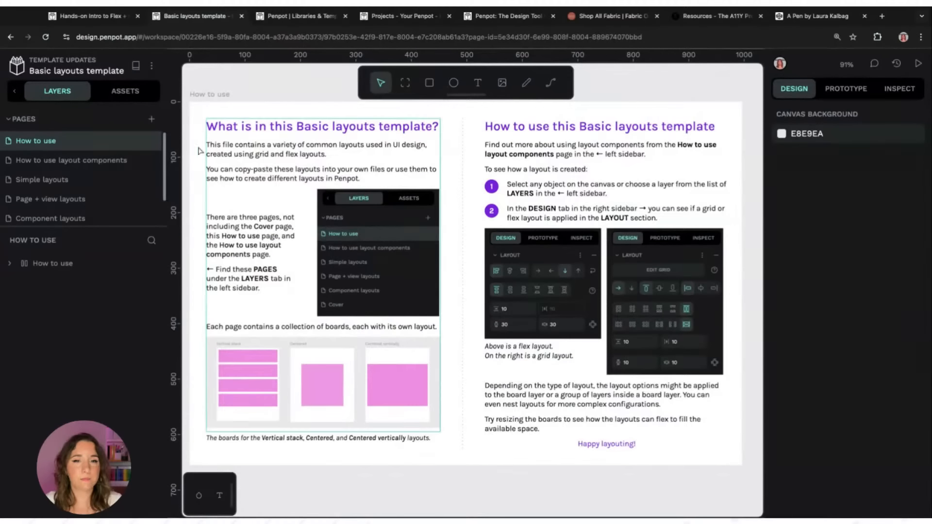
click(70, 160)
click(53, 180)
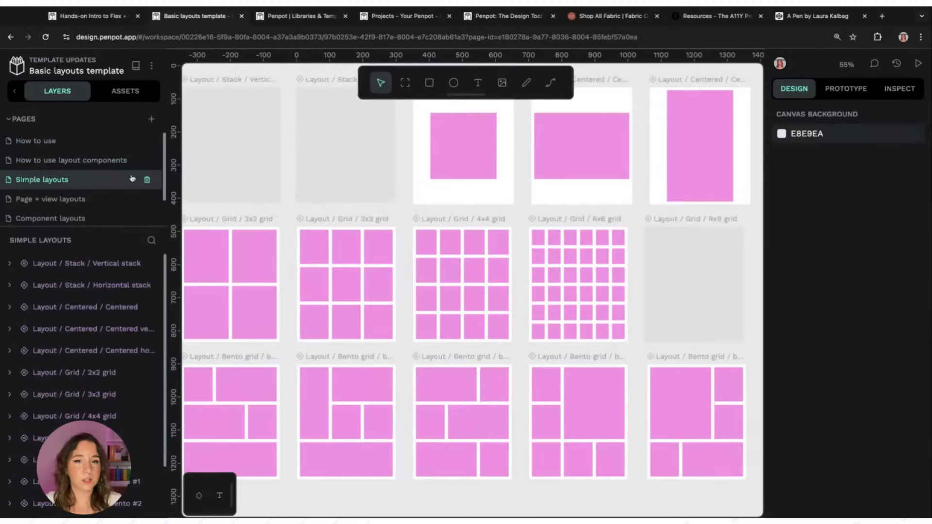
scroll(653, 145, down, 2)
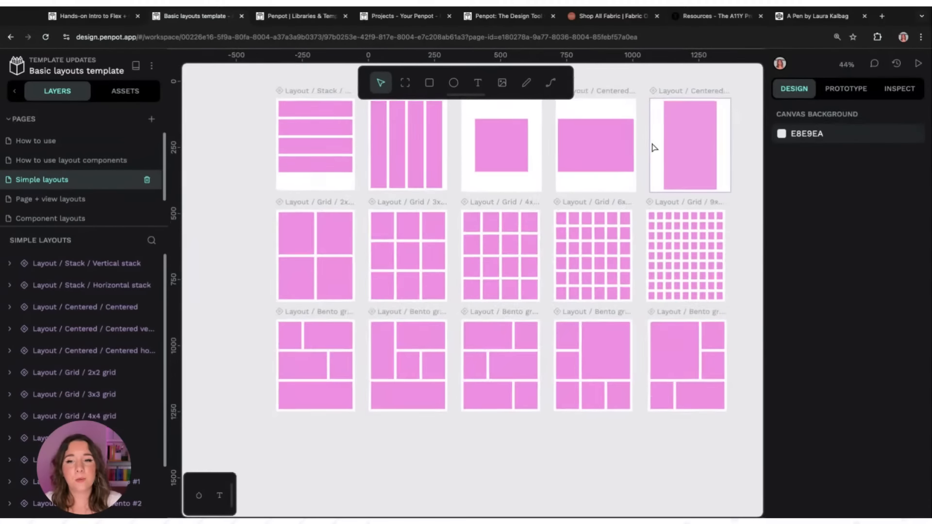
scroll(718, 118, up, 1)
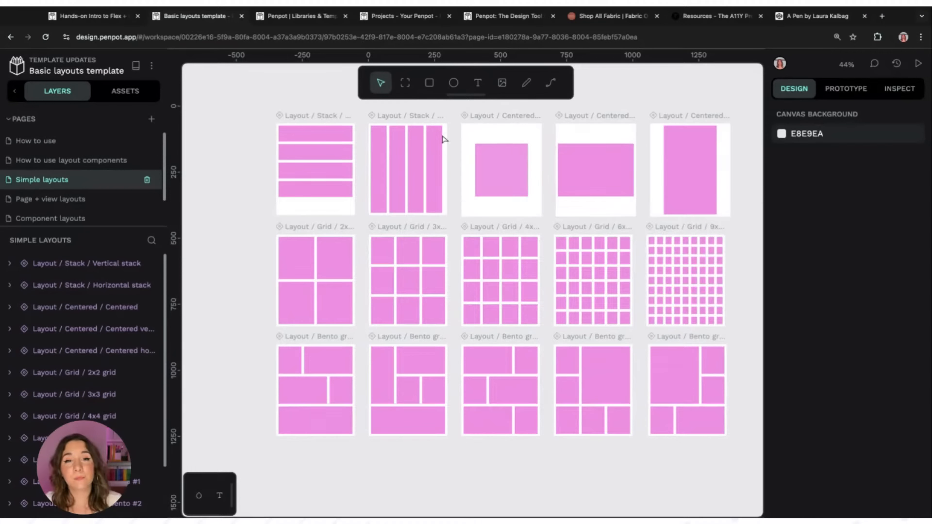
click(318, 121)
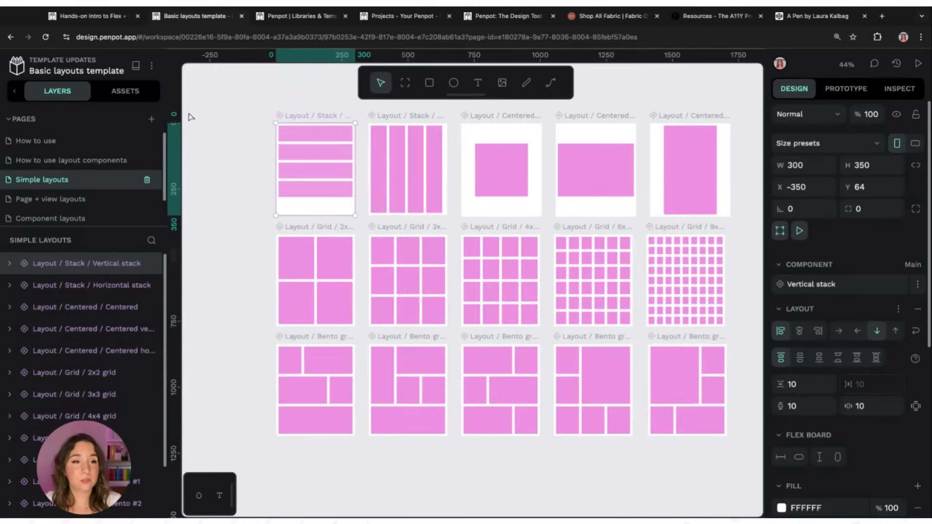
scroll(814, 262, down, 3)
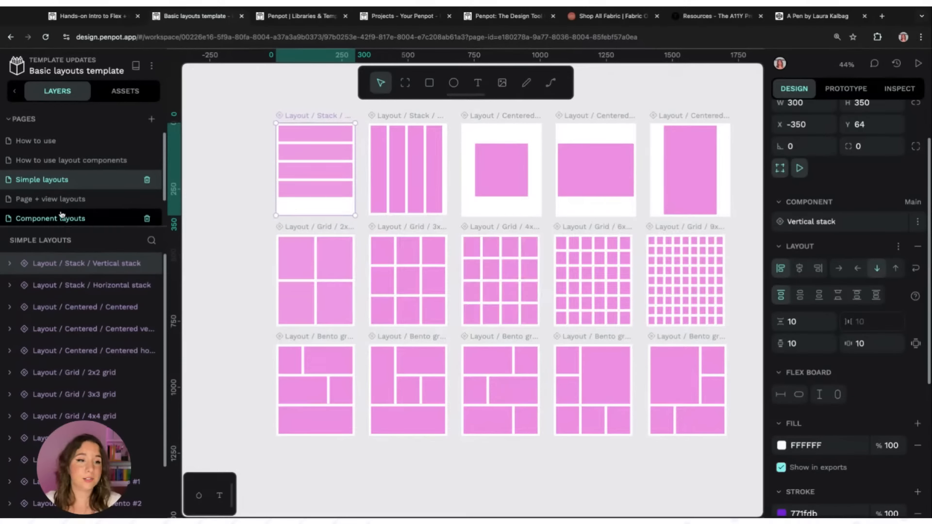
Look through the template's Page + view layouts and Component layouts pages.
click(51, 199)
scroll(550, 301, down, 3)
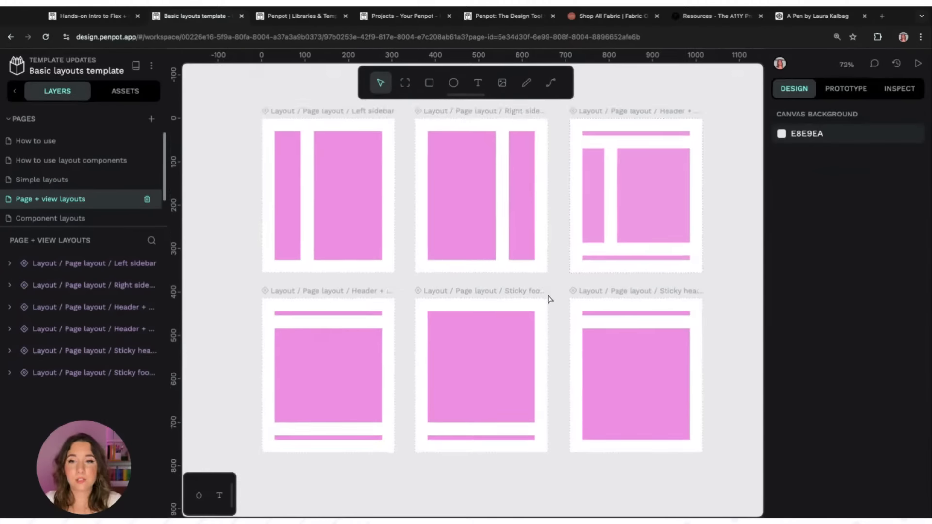
key(space)
drag(696, 121, 681, 129)
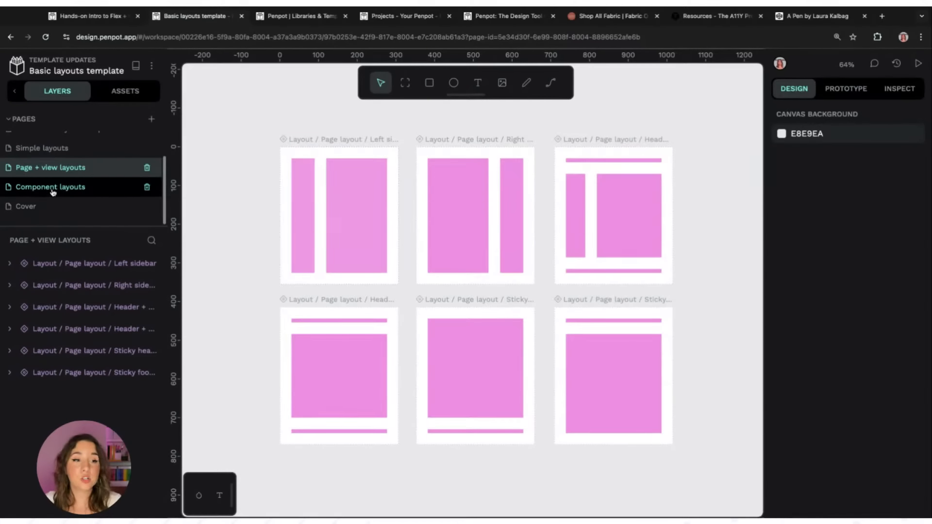
click(25, 187)
scroll(604, 337, down, 2)
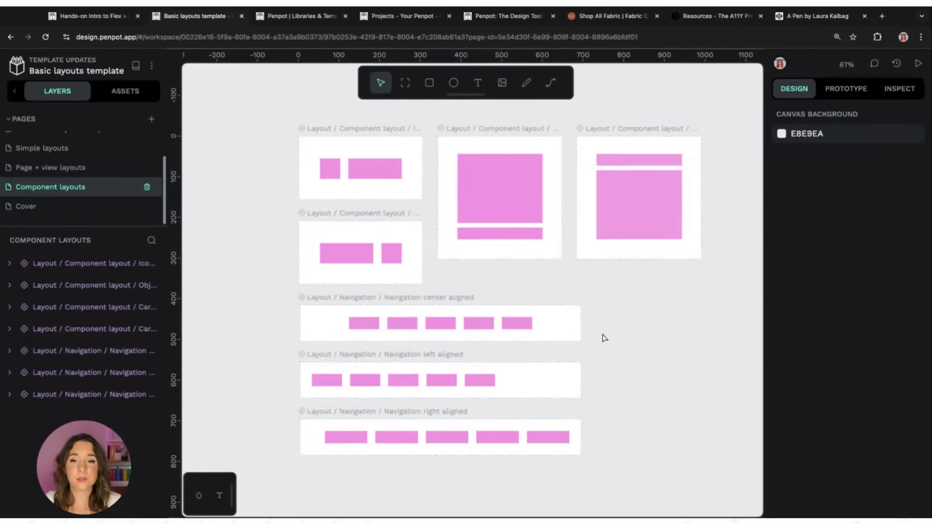
scroll(663, 299, down, 1)
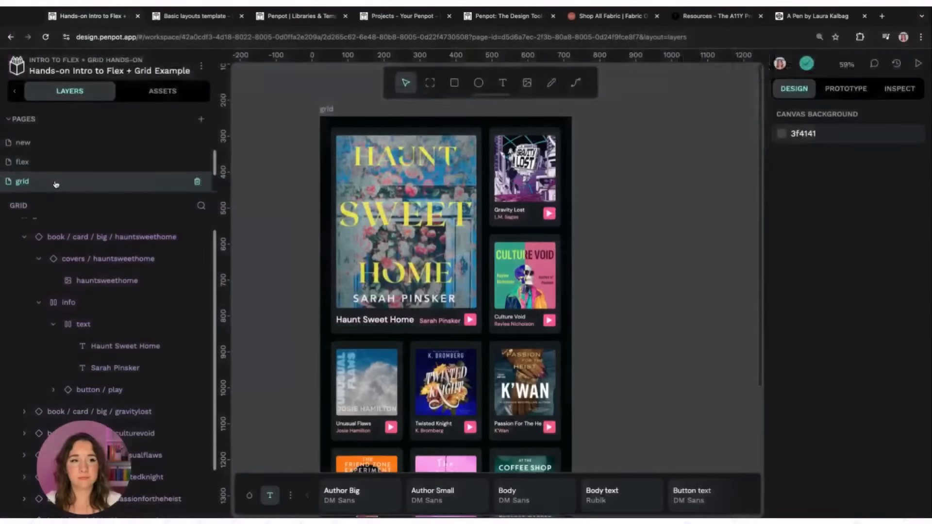
Return to the Hands-on Intro to Flex + Grid Example file, open the app page and select the home / discover design's content layout.
scroll(77, 175, down, 1)
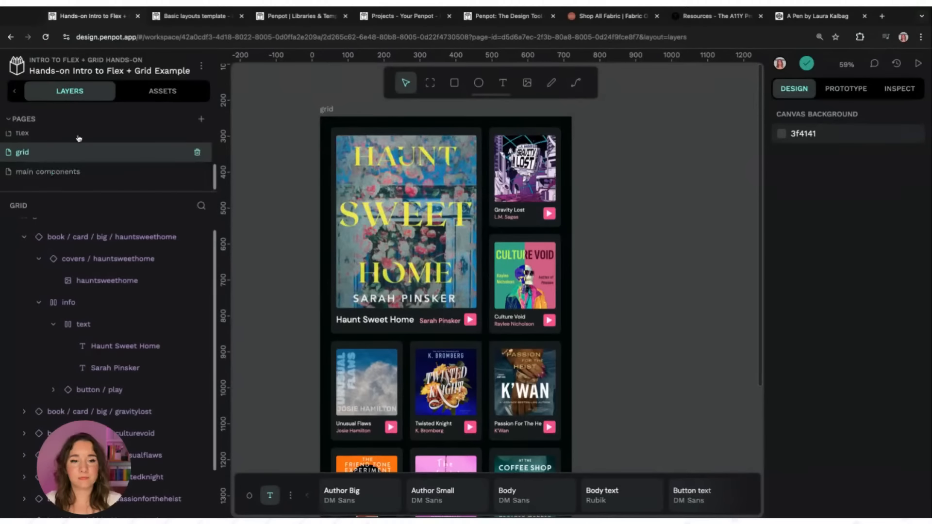
scroll(78, 146, up, 3)
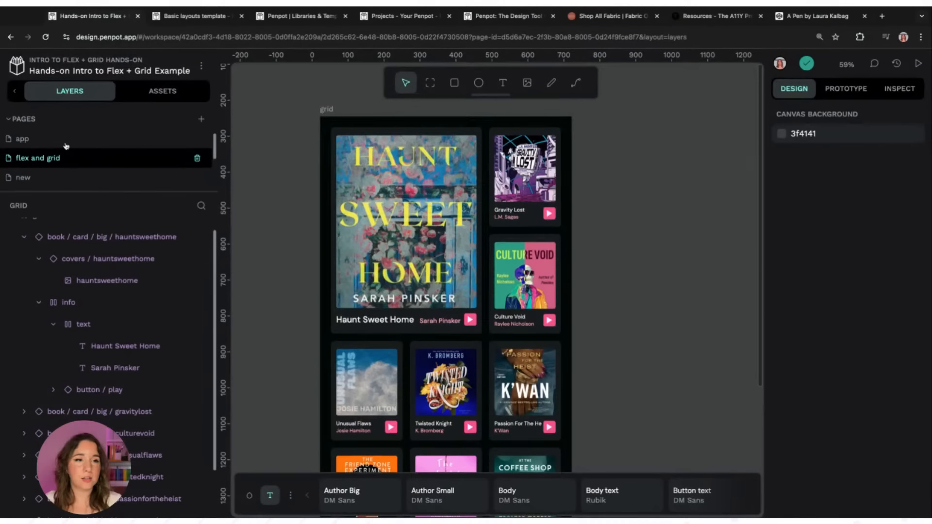
click(22, 139)
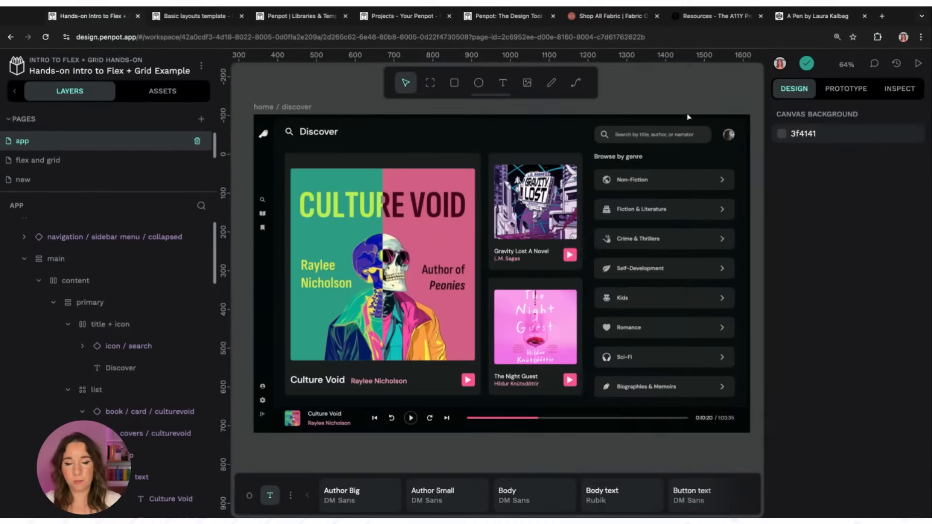
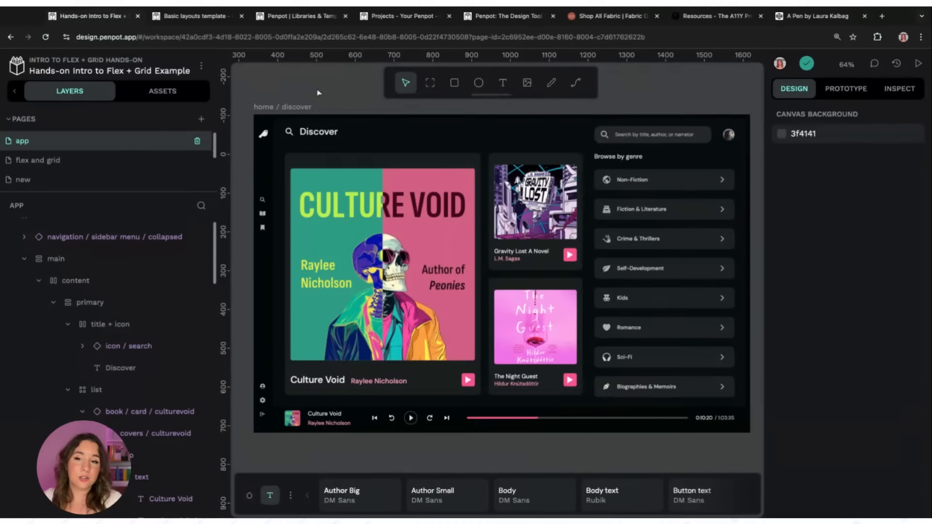
click(697, 157)
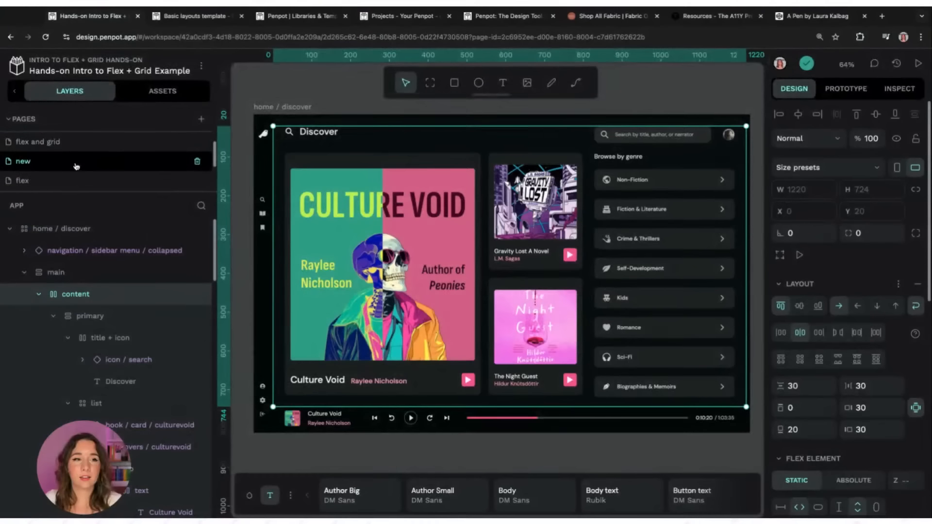
Open the flex page, select the card board and display its generated CSS and HTML code for inspection.
click(78, 182)
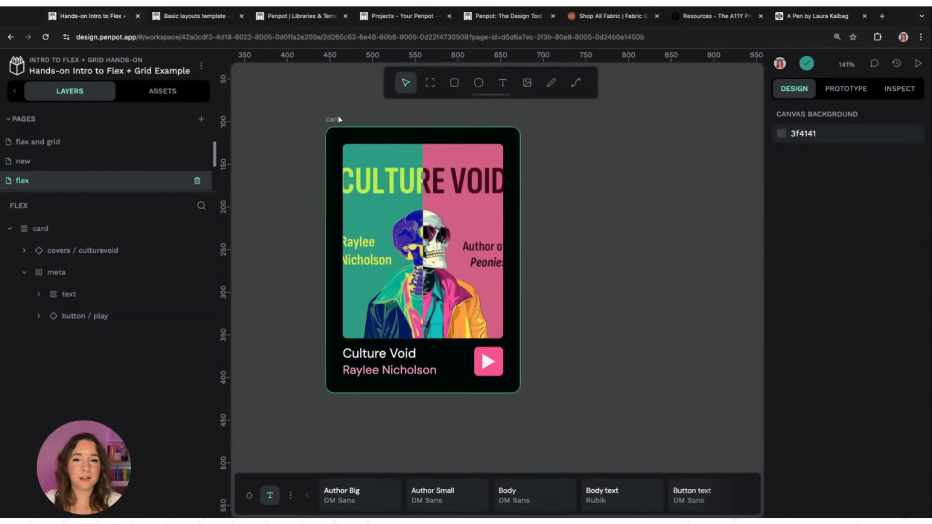
click(335, 120)
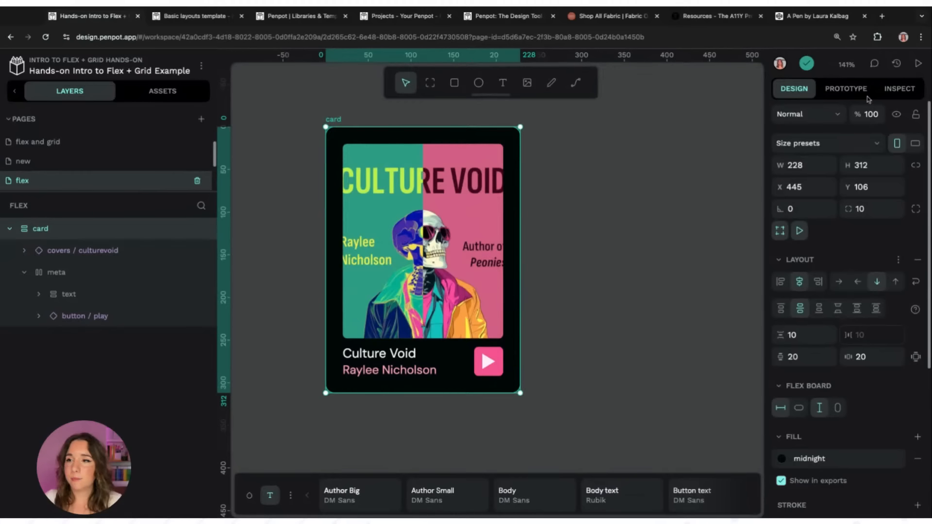
click(897, 90)
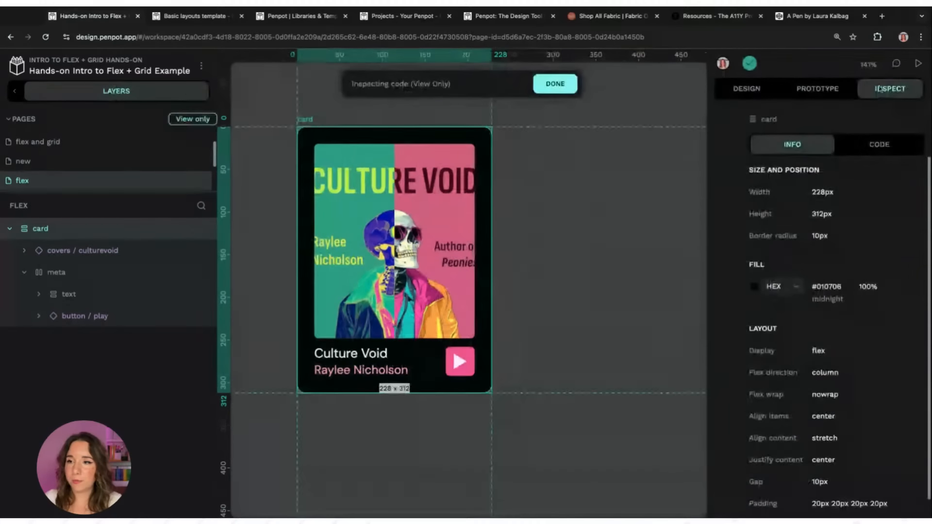
drag(709, 150, 757, 150)
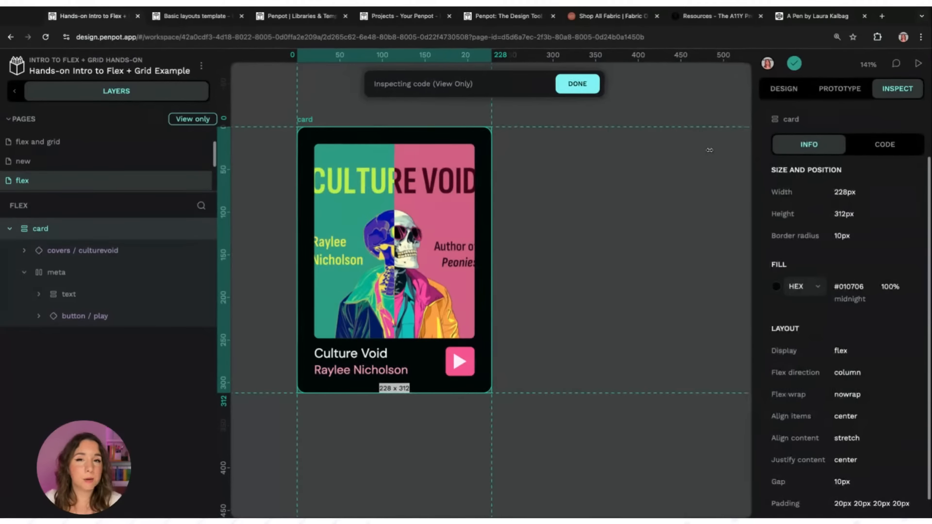
click(854, 146)
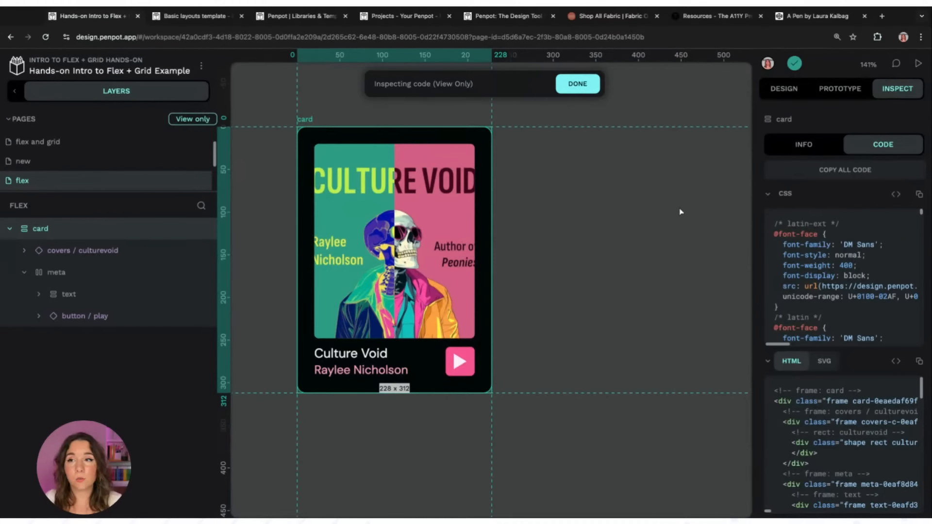
Copy the card's CSS code and paste it over the existing CSS in the open CodePen pen.
click(797, 20)
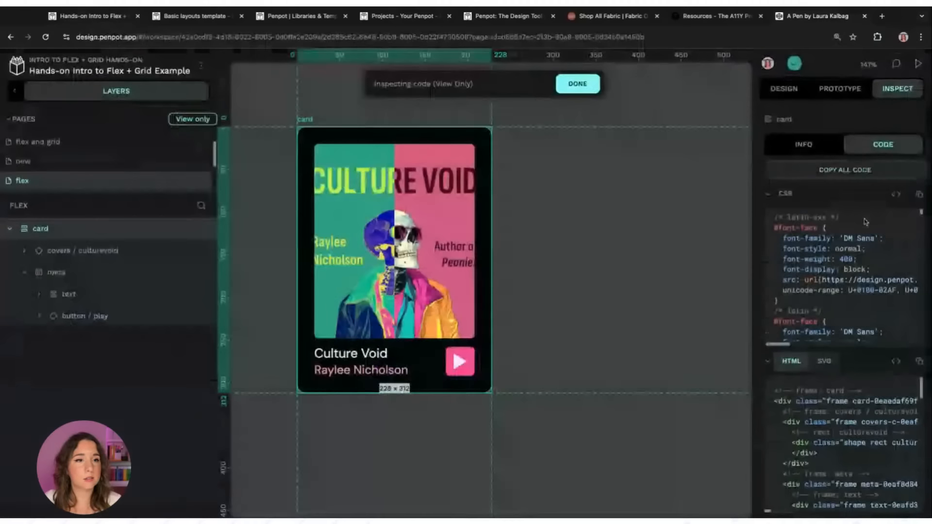
click(919, 194)
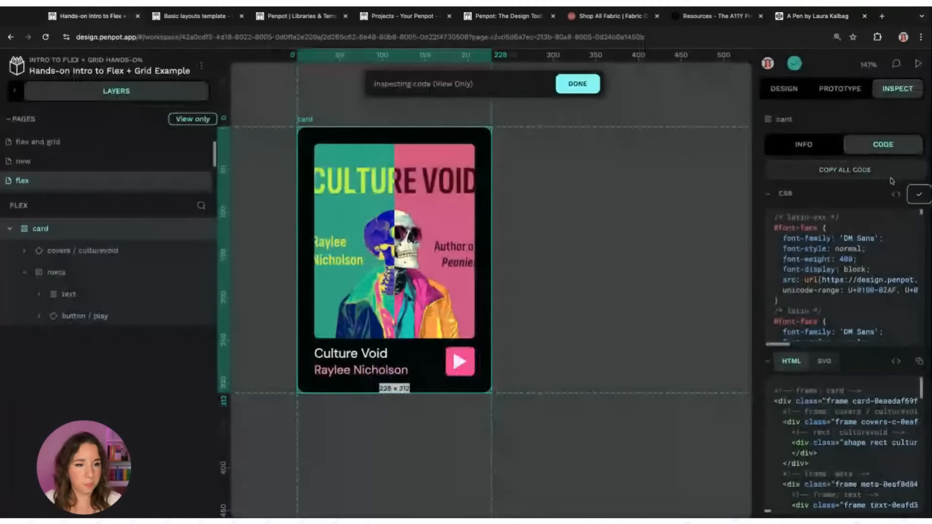
click(803, 17)
key(ctrl+v)
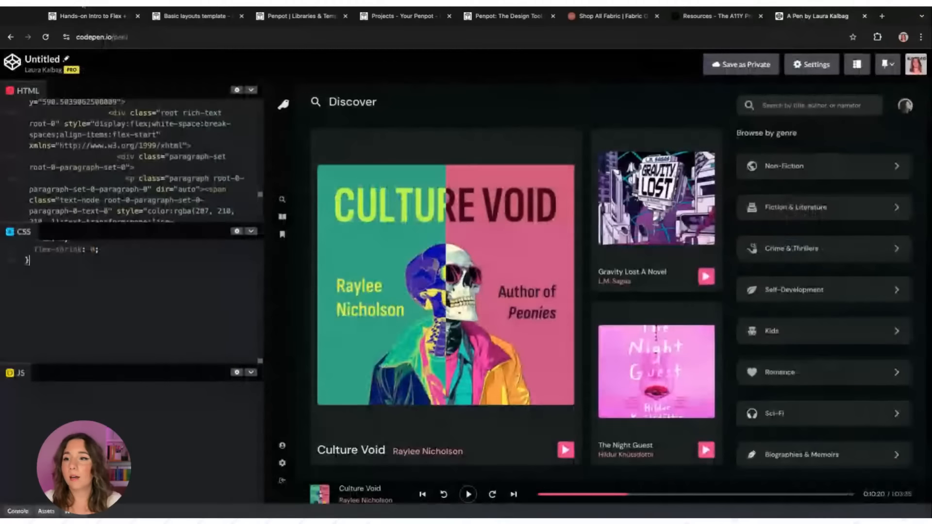
Copy the card's HTML code from Penpot, replace the pen's existing HTML with it in CodePen and save the pen.
click(82, 15)
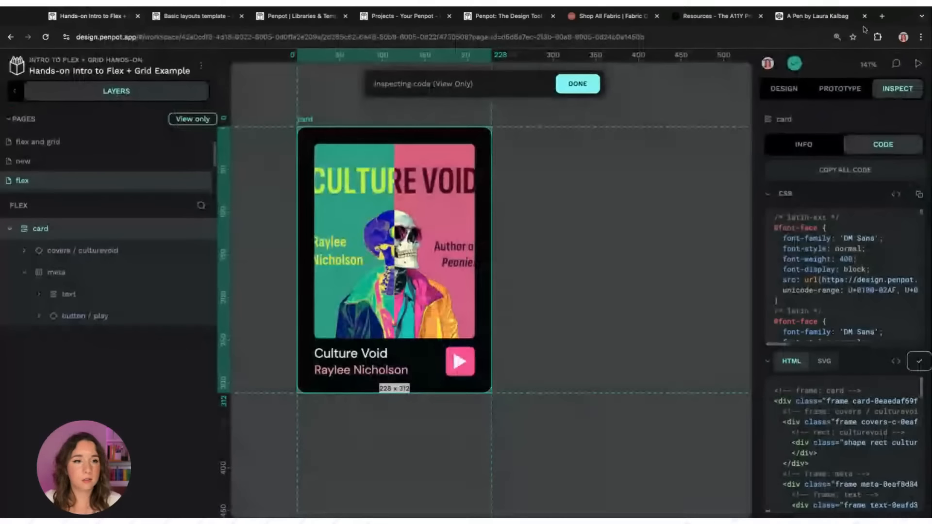
click(855, 14)
click(129, 148)
key(ctrl+v)
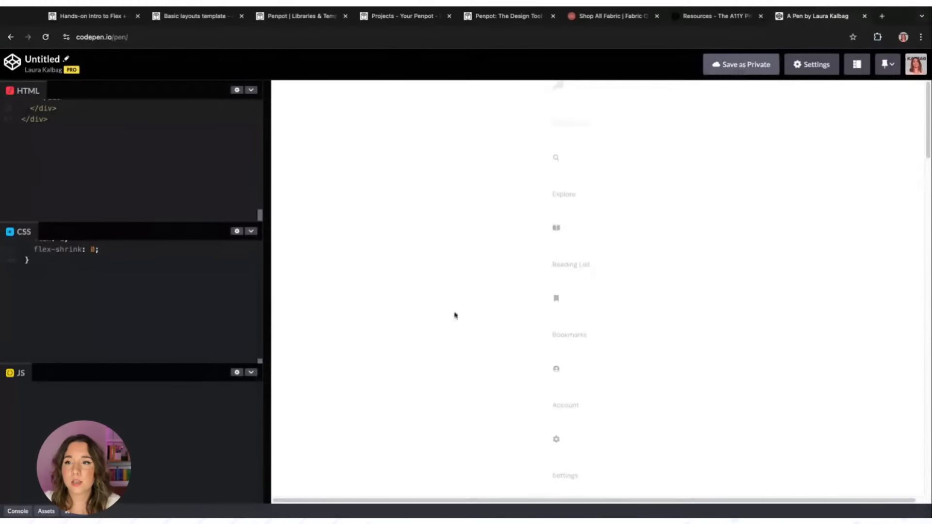
key(ctrl+s)
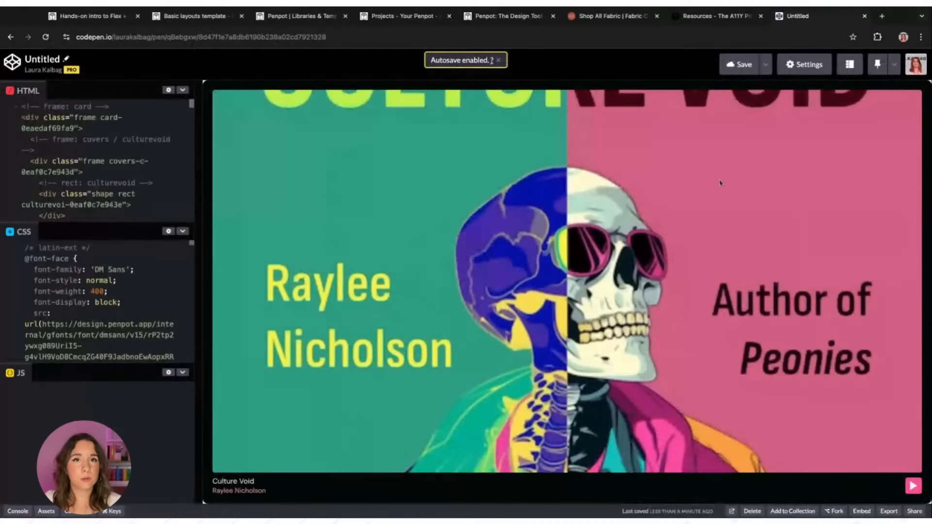
Try the card preview at different widths, placing the code editors above it and shrinking them to enlarge the preview.
mouse_move(200, 241)
mouse_down()
mouse_move(852, 241)
mouse_move(522, 240)
mouse_move(631, 241)
mouse_up()
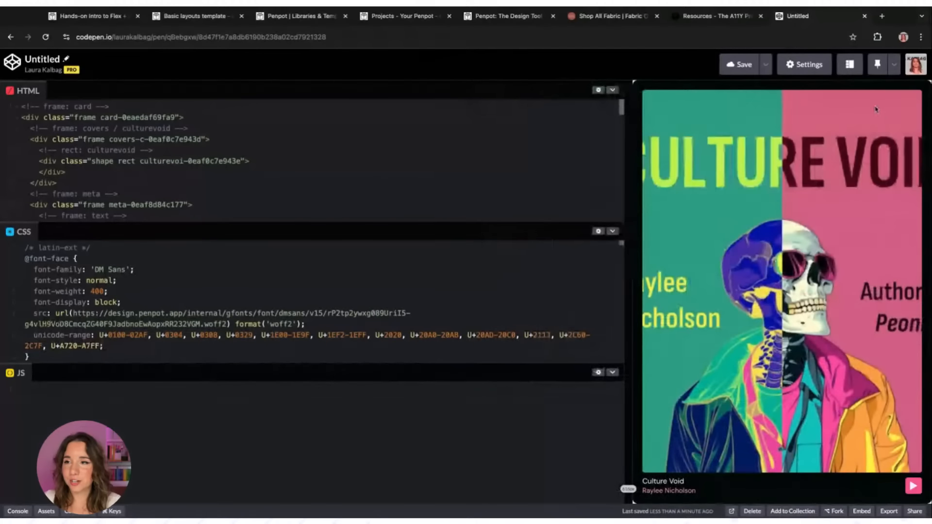
click(850, 64)
click(795, 108)
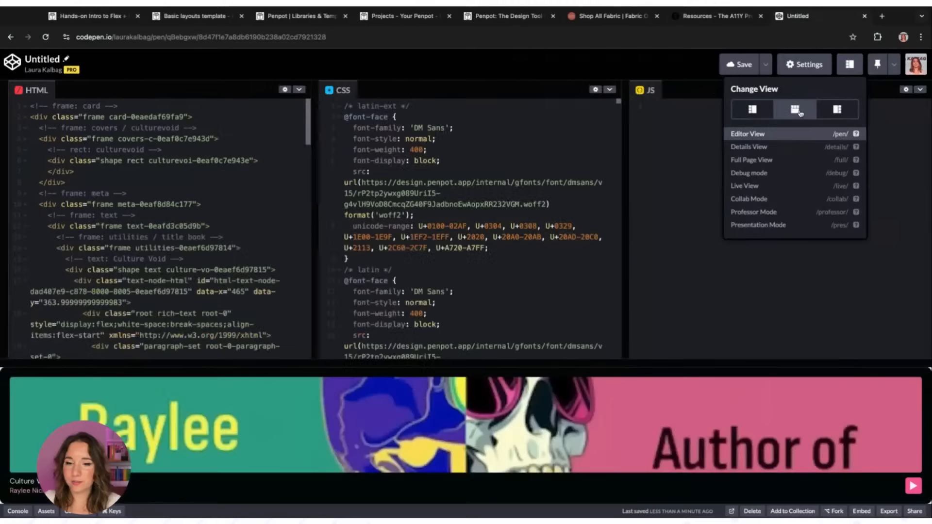
drag(332, 363, 331, 146)
click(604, 110)
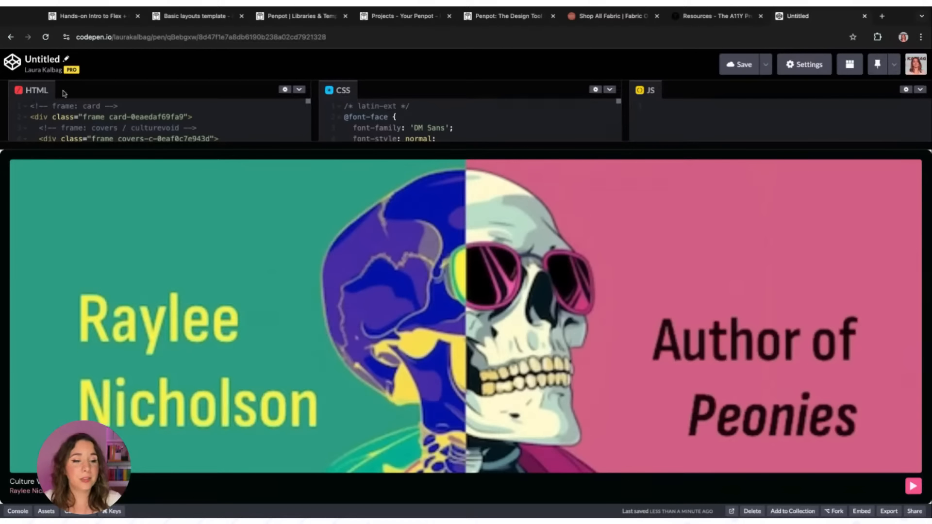
Switch back to the Penpot file, leave code inspection and look through the selected card's design settings.
click(102, 19)
click(591, 84)
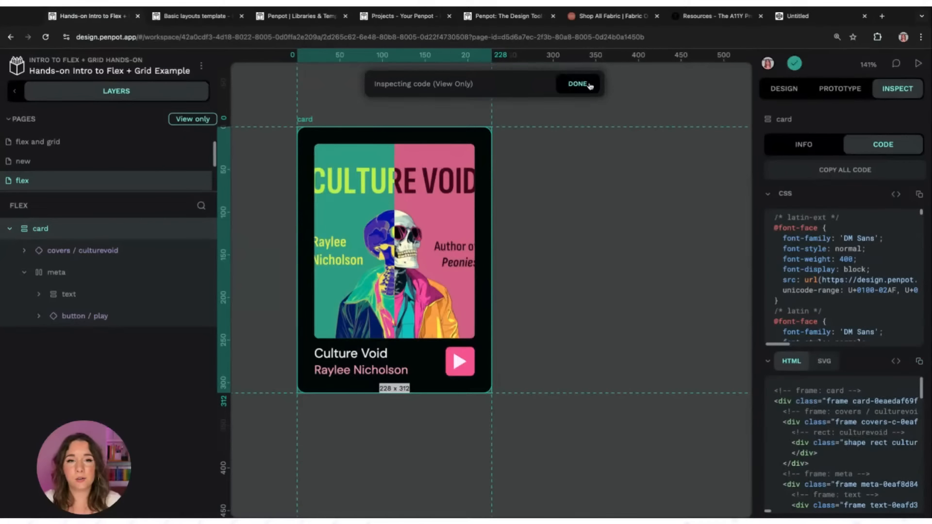
click(308, 119)
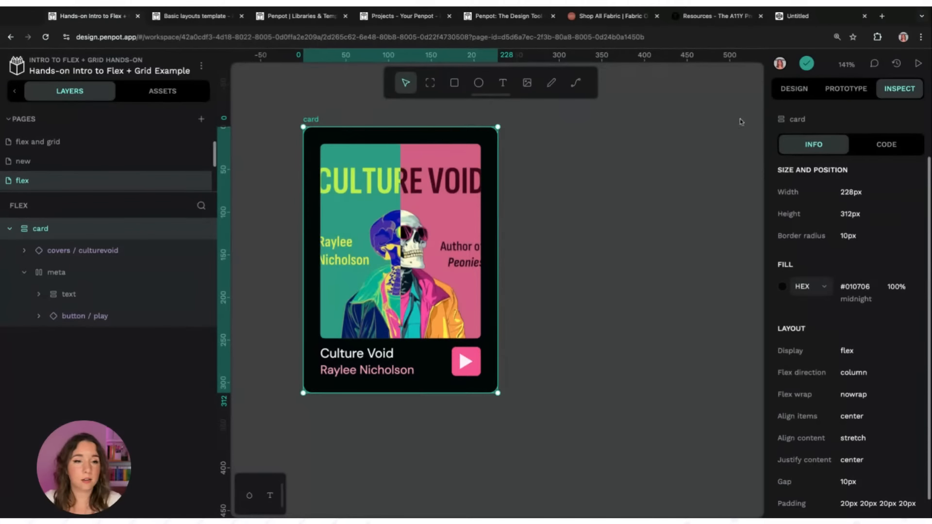
click(800, 91)
scroll(825, 340, down, 4)
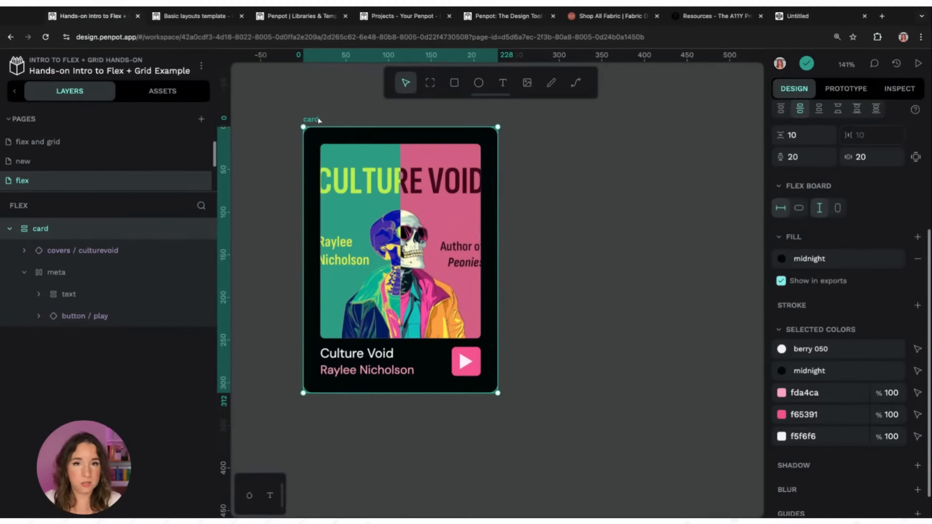
Draw a board of about 267 × 393 around the card and name it body.
click(422, 90)
drag(294, 96, 522, 432)
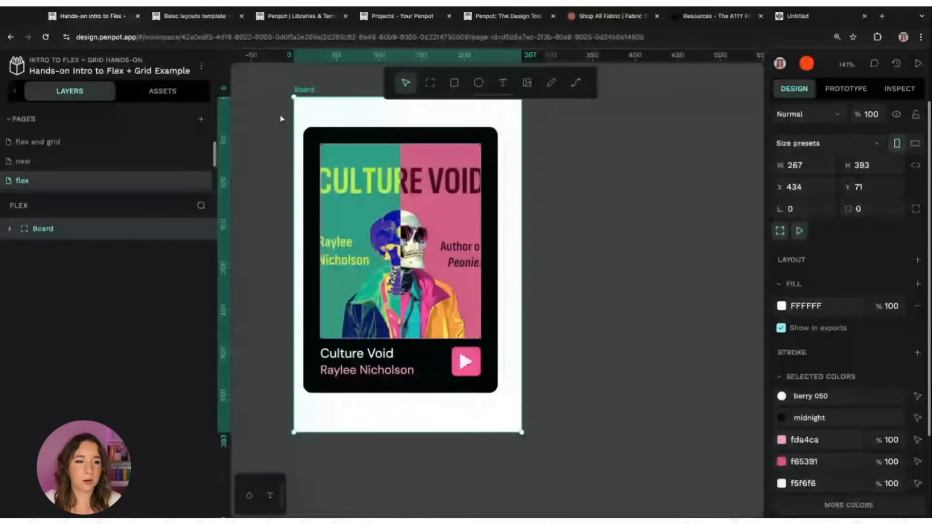
double_click(45, 231)
text(bo)
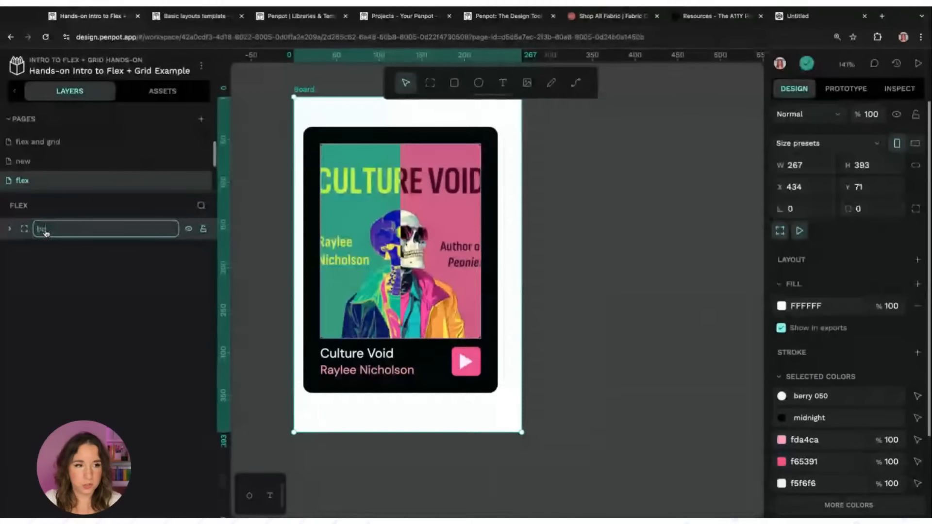
text(dy)
key(Return)
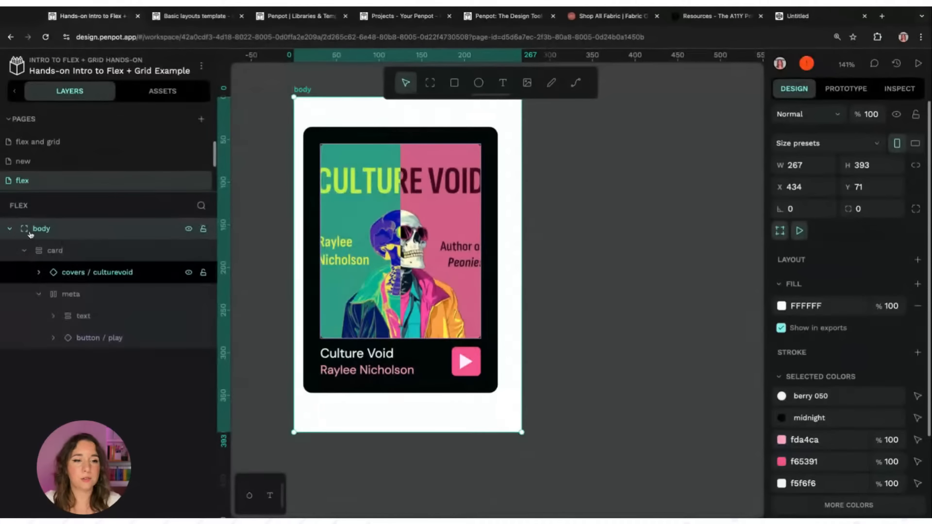
Select the card inside the body board and move it to about X 20, Y 31.
click(70, 250)
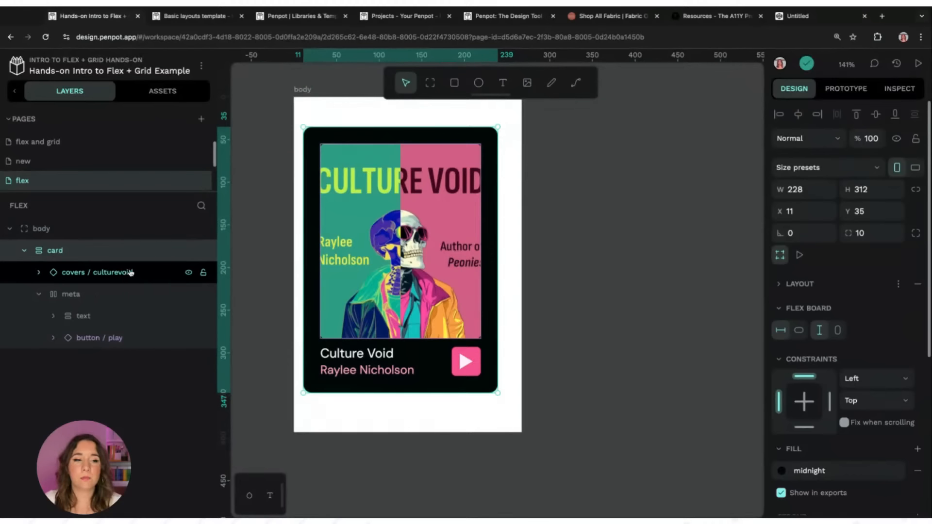
scroll(871, 316, down, 1)
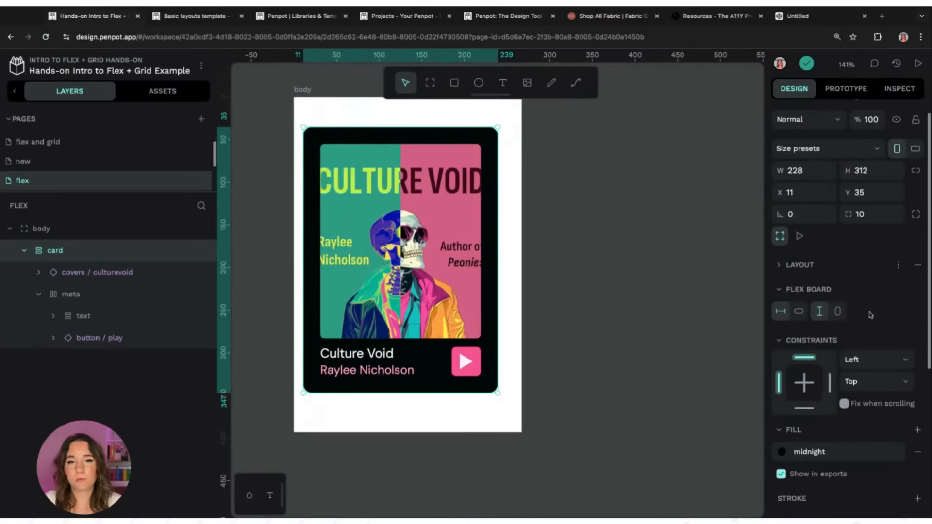
scroll(821, 272, down, 1)
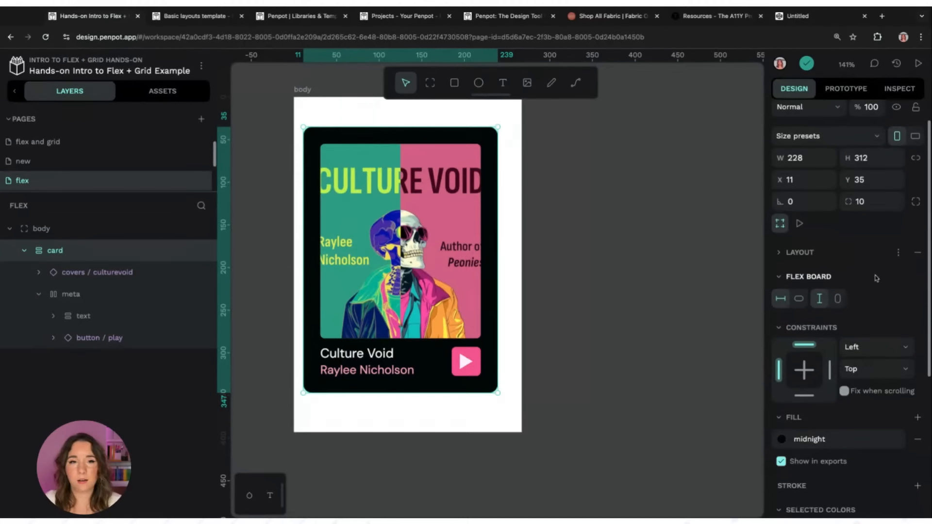
mouse_move(358, 194)
mouse_down()
mouse_move(373, 199)
mouse_move(365, 189)
mouse_up()
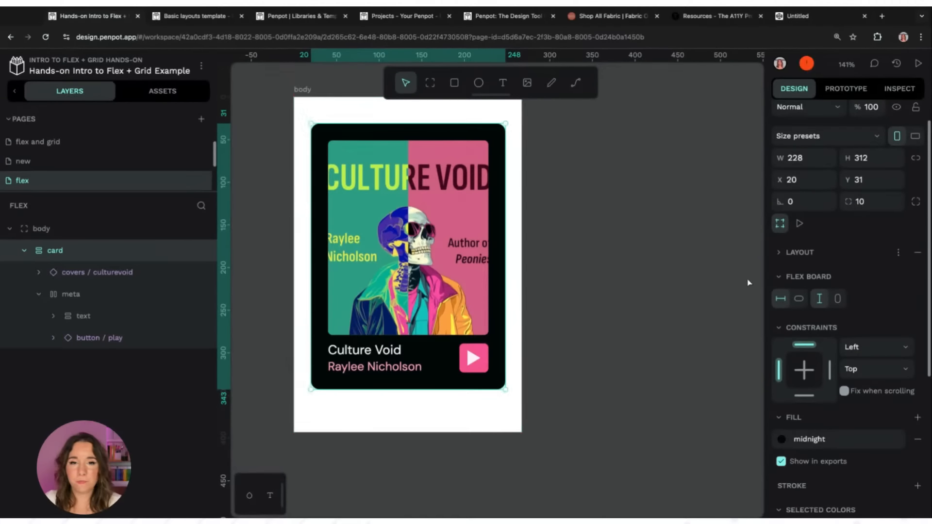
Examine the flex layout and sizing settings of the card and its culturevoid cover component.
scroll(900, 295, down, 5)
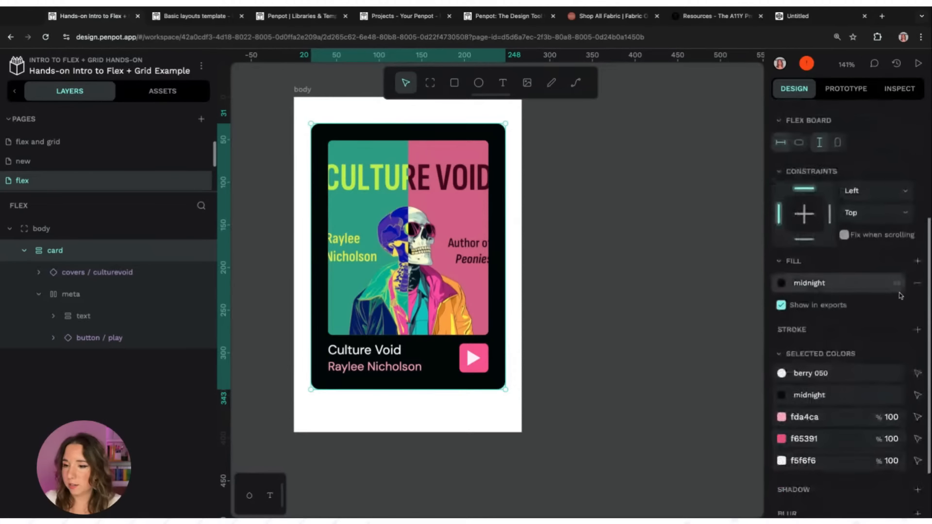
scroll(840, 202, up, 2)
click(799, 165)
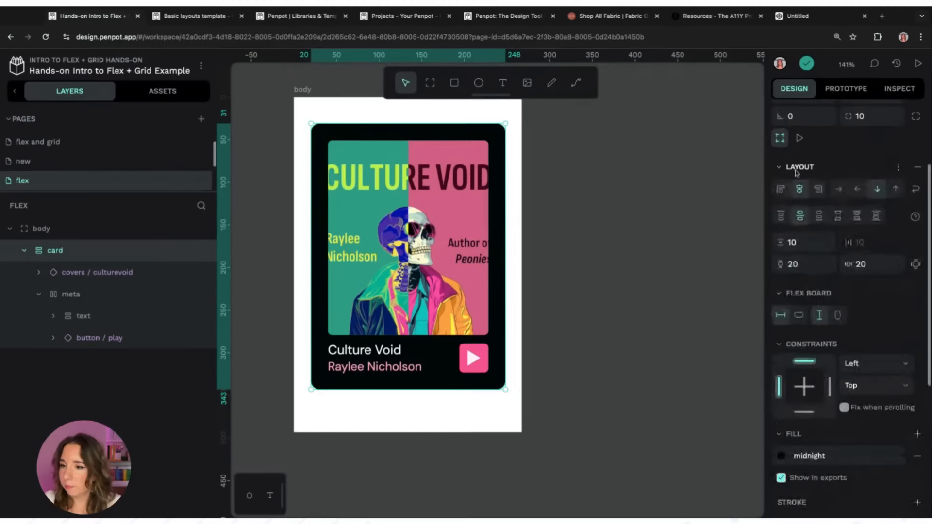
scroll(885, 191, down, 1)
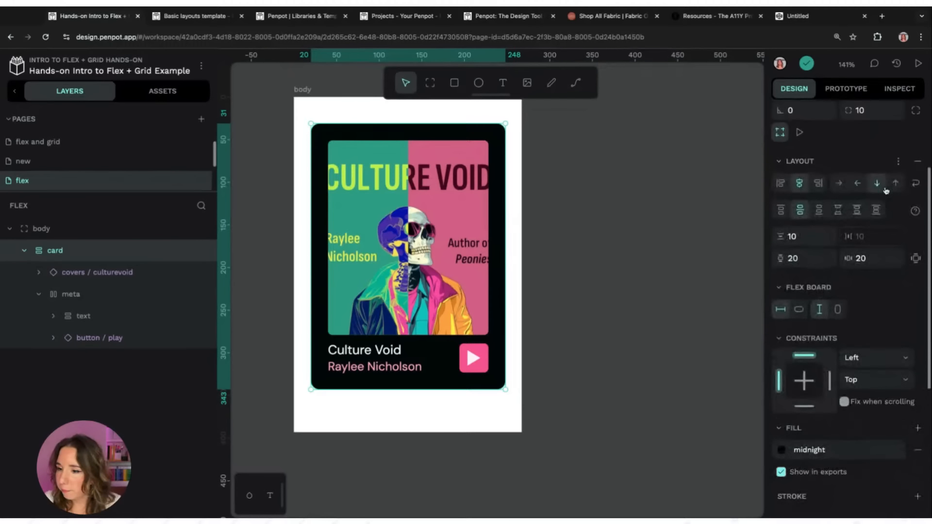
click(435, 198)
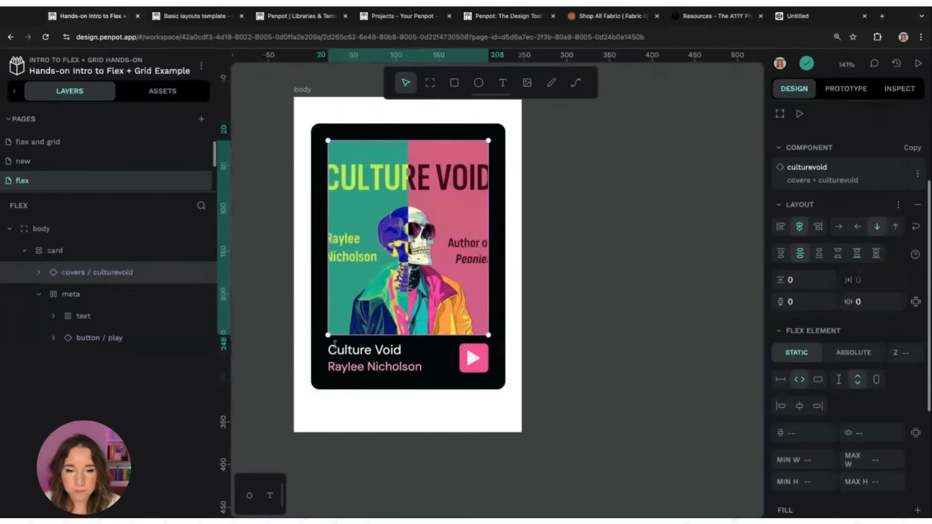
click(338, 123)
click(341, 133)
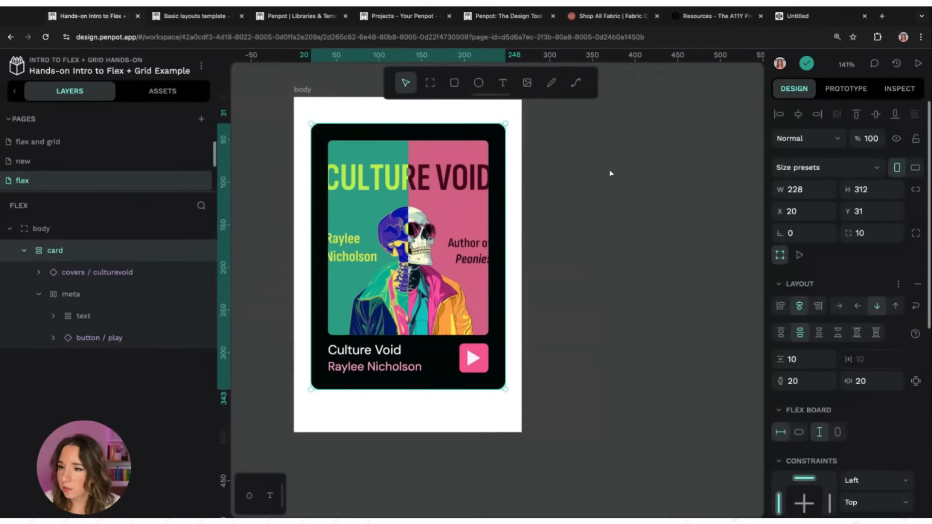
Add a flex layout to the body board.
click(305, 93)
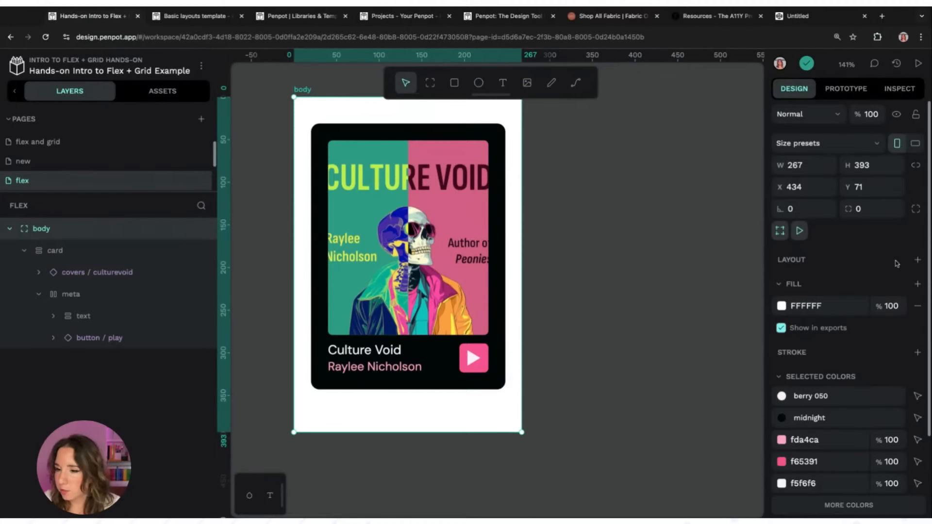
click(917, 260)
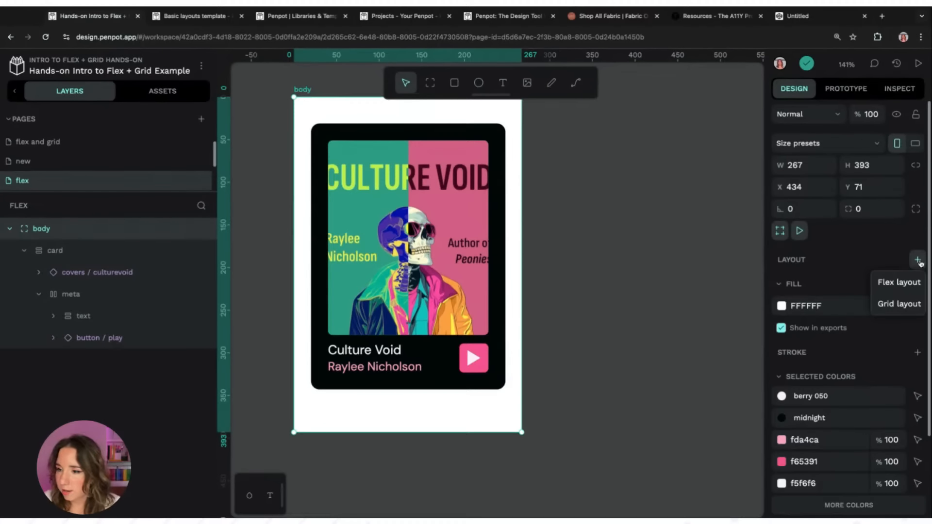
click(916, 287)
Set the body board's flex sizing to fit its content in both width and height.
scroll(867, 304, down, 5)
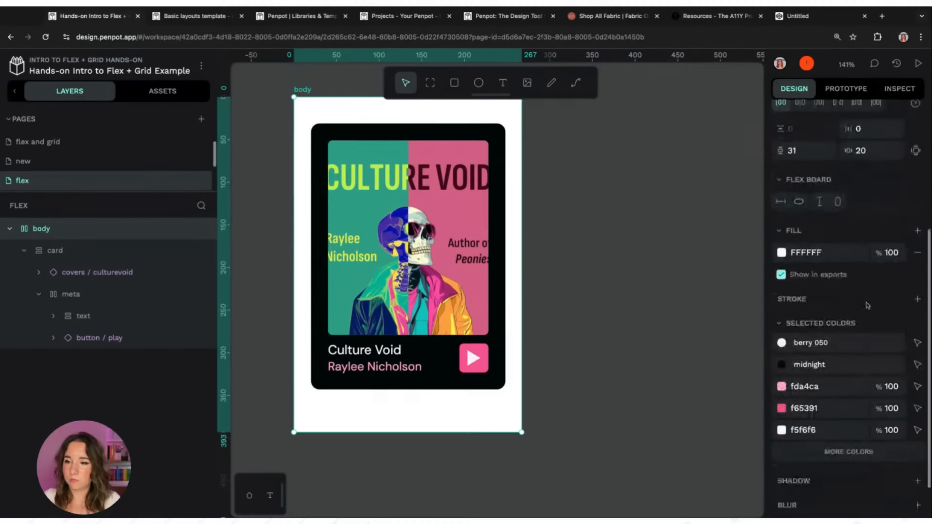
scroll(868, 304, up, 3)
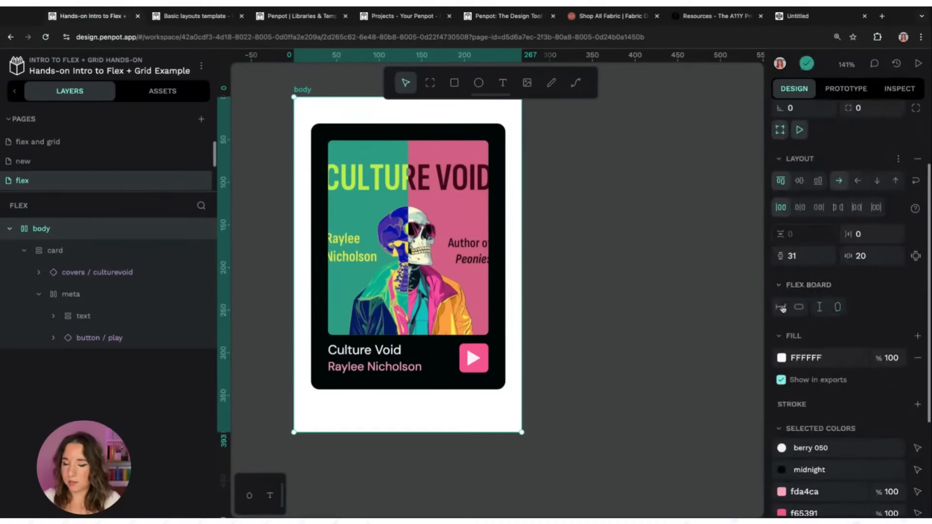
click(781, 308)
click(811, 255)
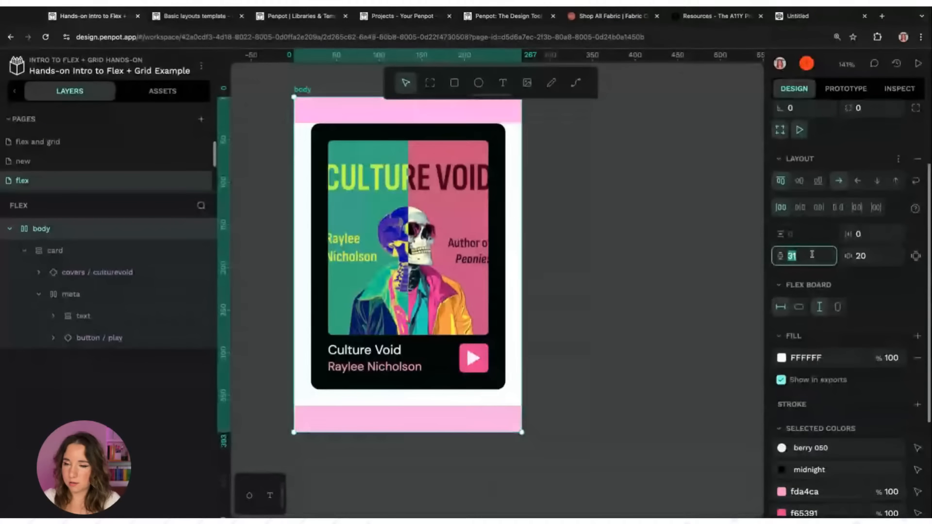
click(799, 307)
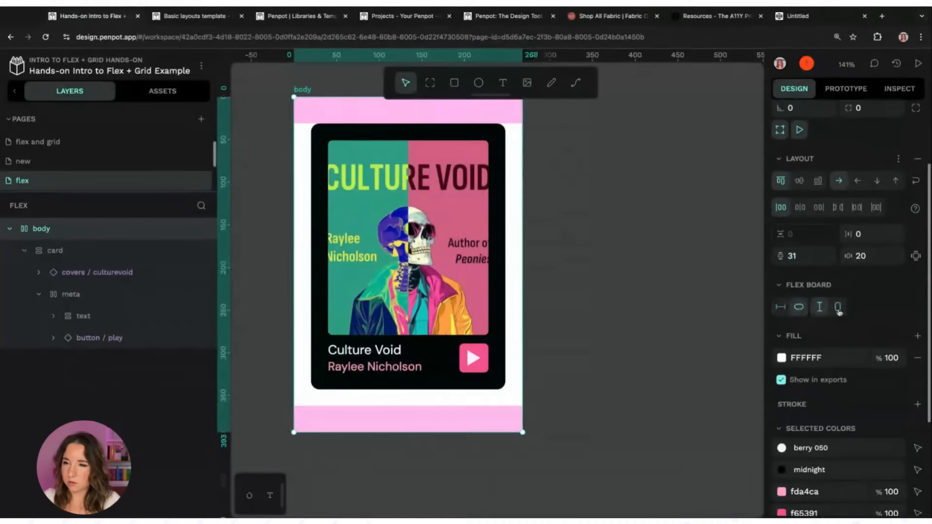
click(837, 308)
click(605, 277)
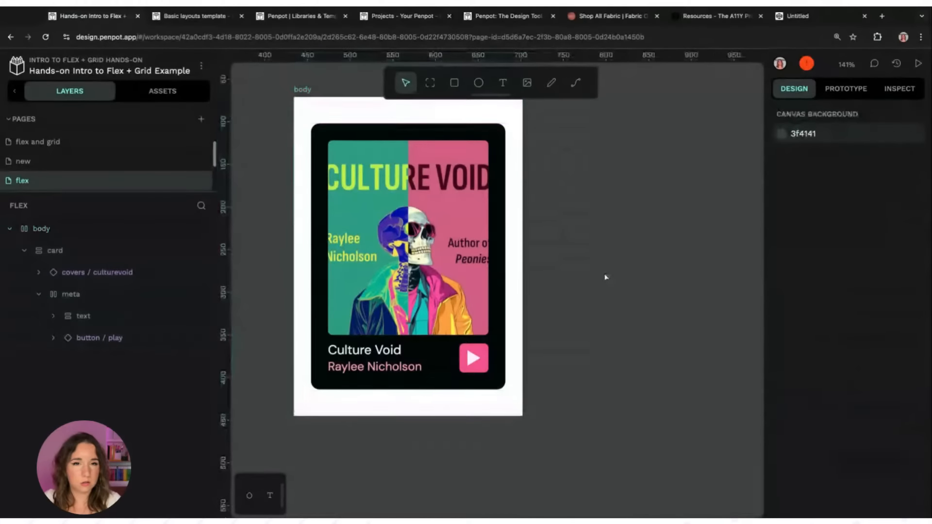
Set the card to fill the body board in both width and height, and resize the board to about 335 × 384.
click(304, 91)
scroll(872, 274, down, 1)
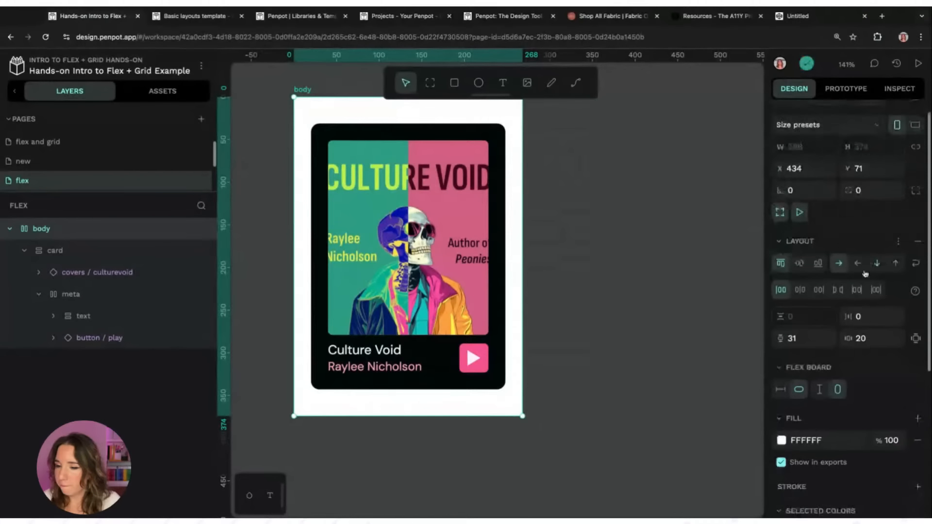
click(397, 188)
scroll(799, 410, down, 1)
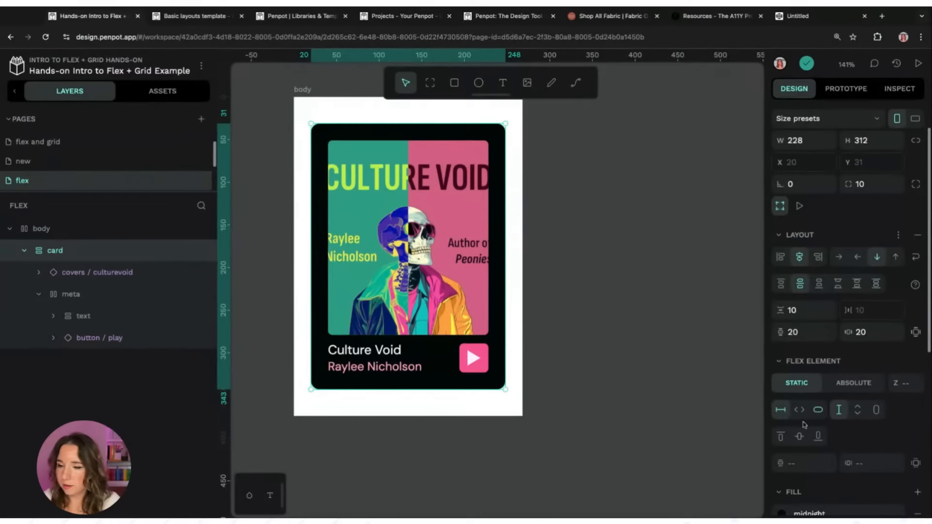
click(799, 410)
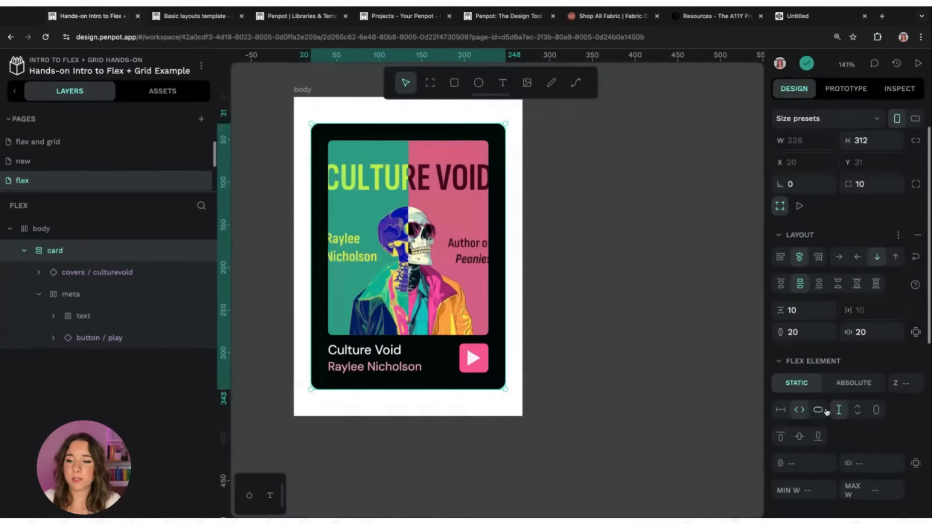
click(857, 410)
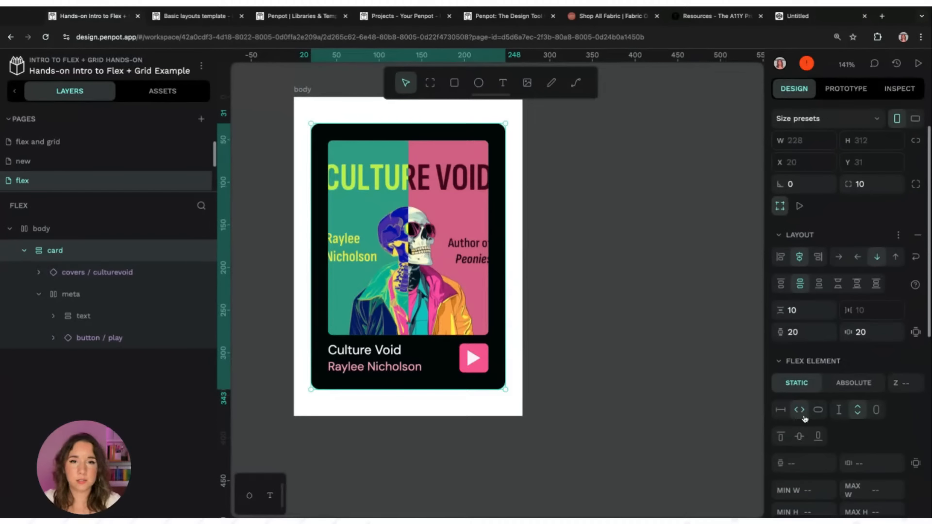
click(303, 90)
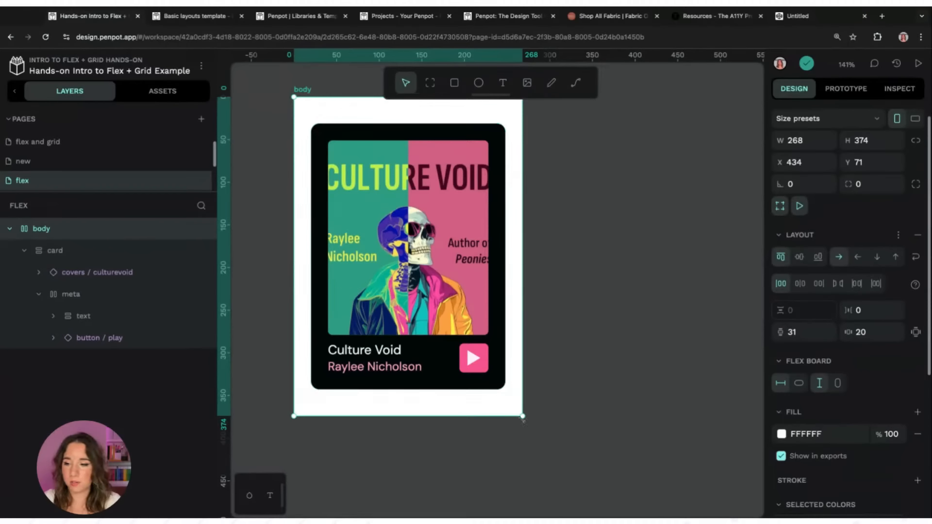
drag(523, 416, 580, 424)
Give the card a maximum width of 300 and a maximum height of 400.
click(356, 219)
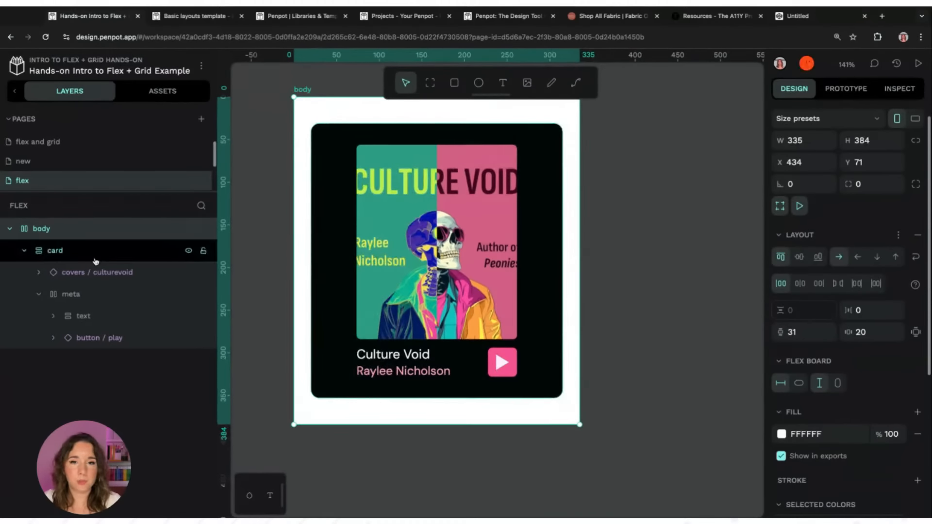
scroll(859, 284, down, 1)
scroll(859, 284, down, 2)
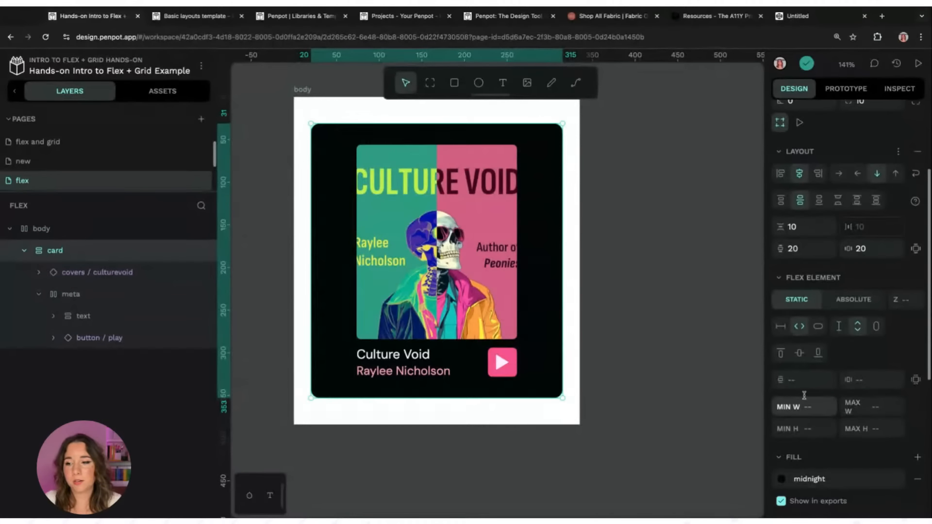
click(872, 405)
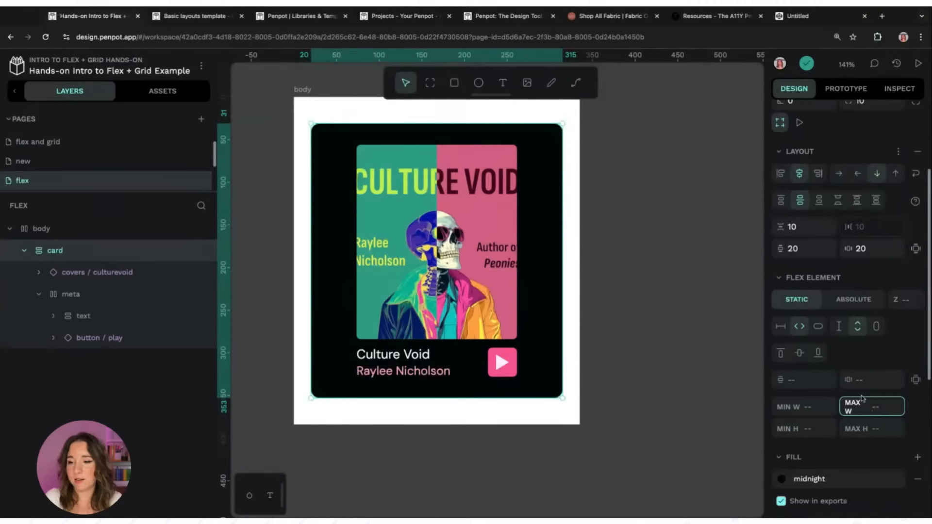
text(300)
key(Return)
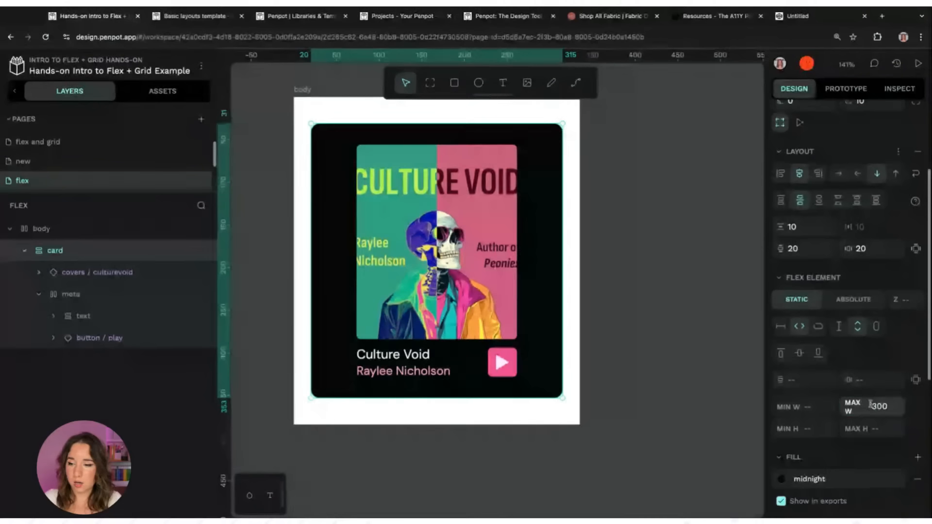
click(878, 428)
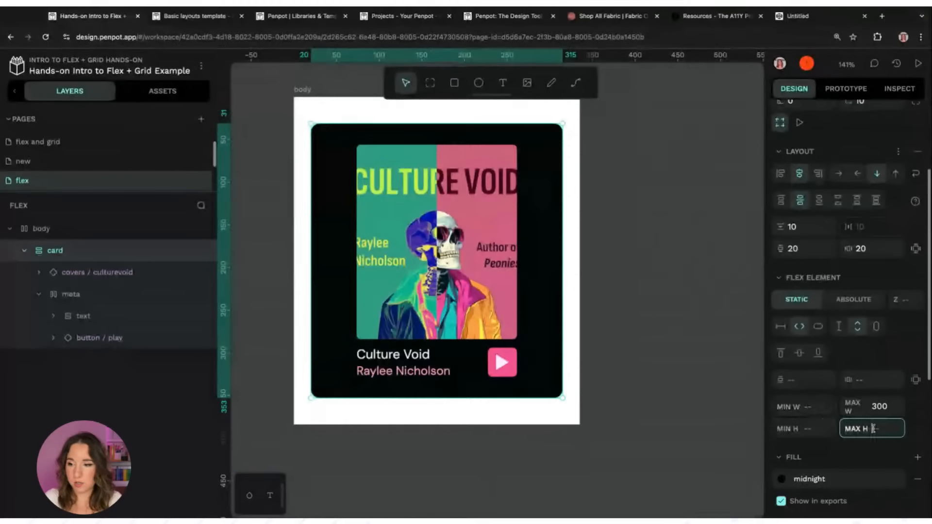
text(400)
key(Return)
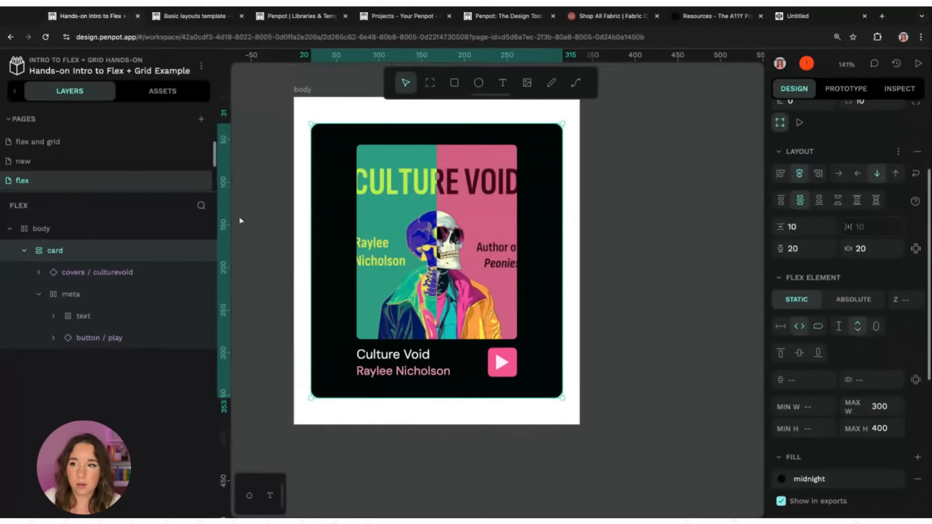
Set the card's maximum width to 200 and its maximum height to 300.
scroll(880, 171, up, 2)
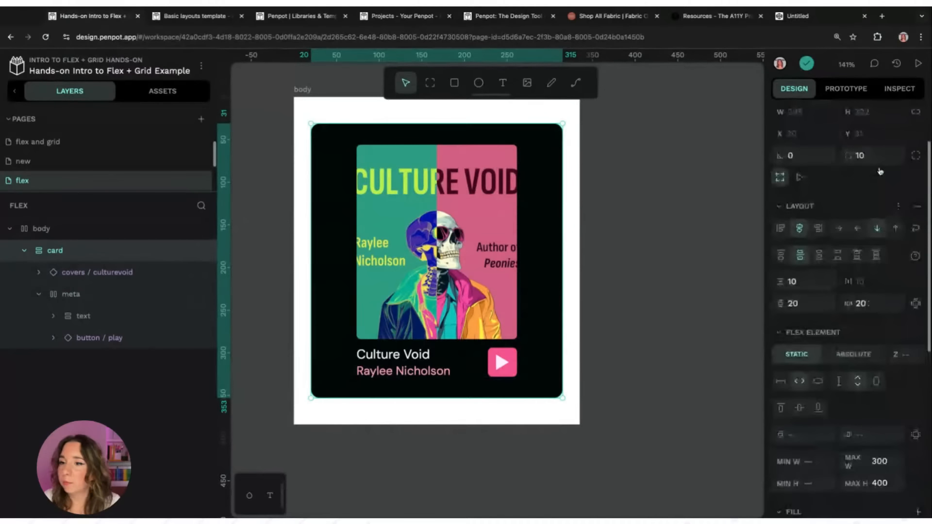
scroll(880, 171, up, 2)
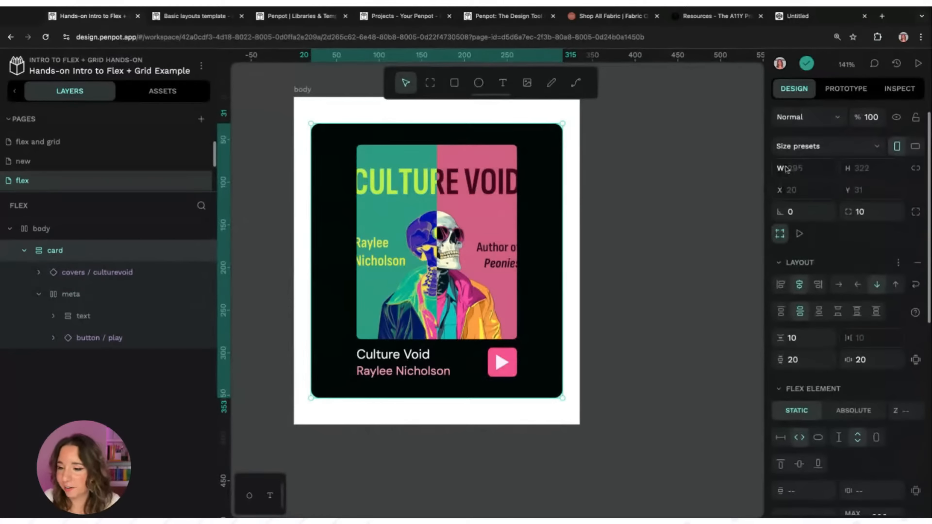
scroll(788, 170, down, 3)
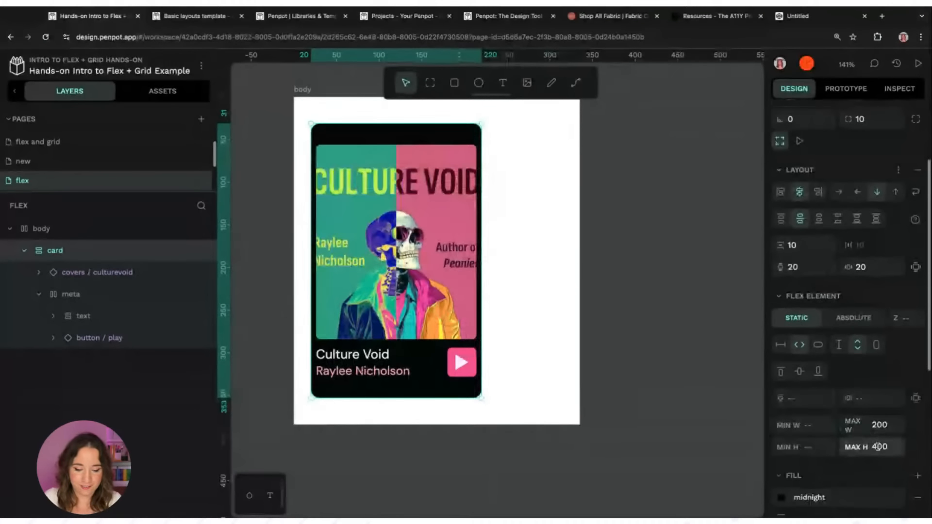
click(878, 446)
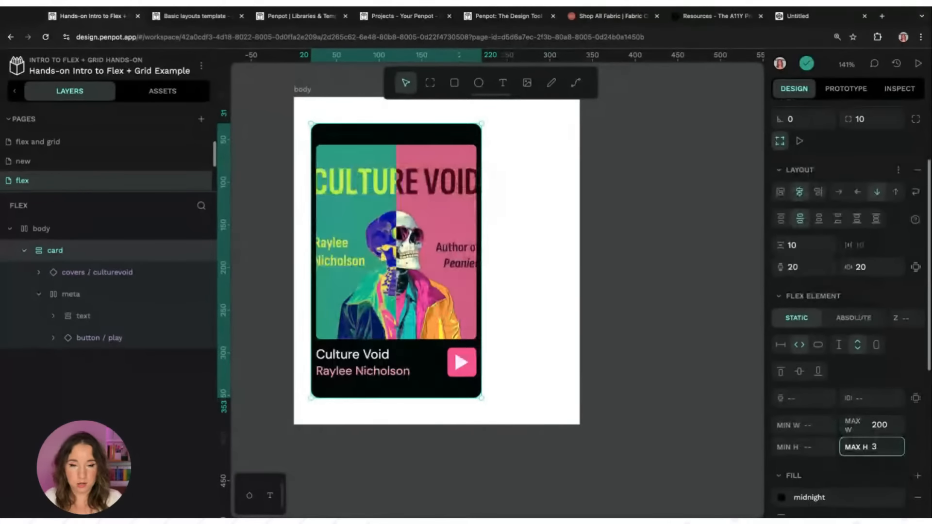
text(360)
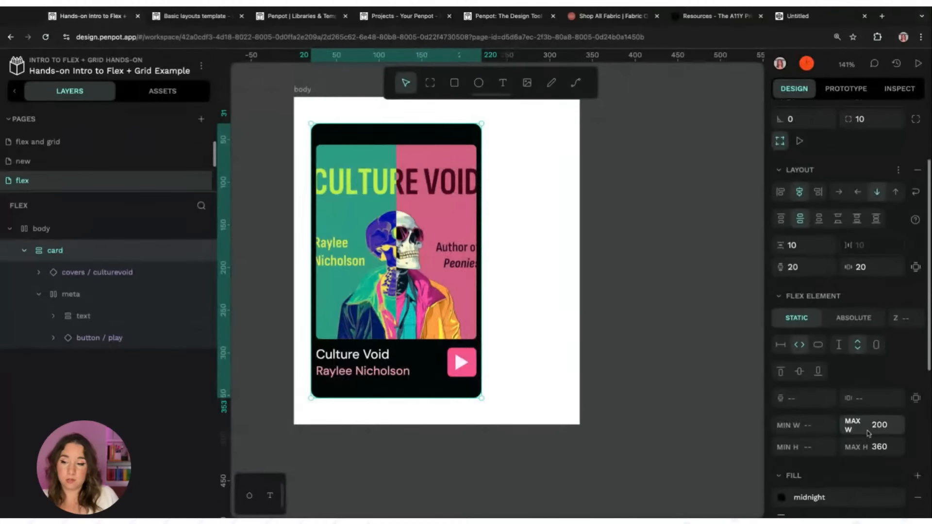
click(881, 448)
text(300)
key(Return)
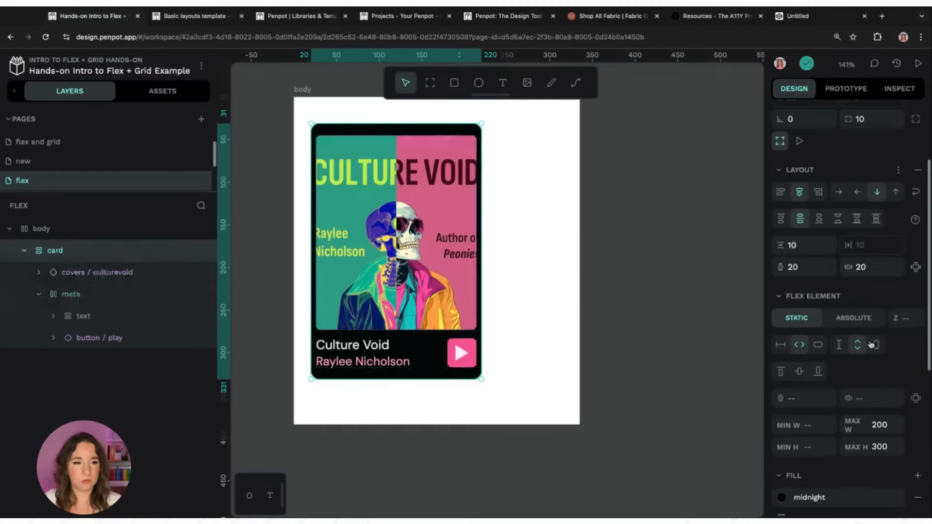
Make the culturevoid cover component fill the available height, and its inner image fill the component's width and height.
click(859, 269)
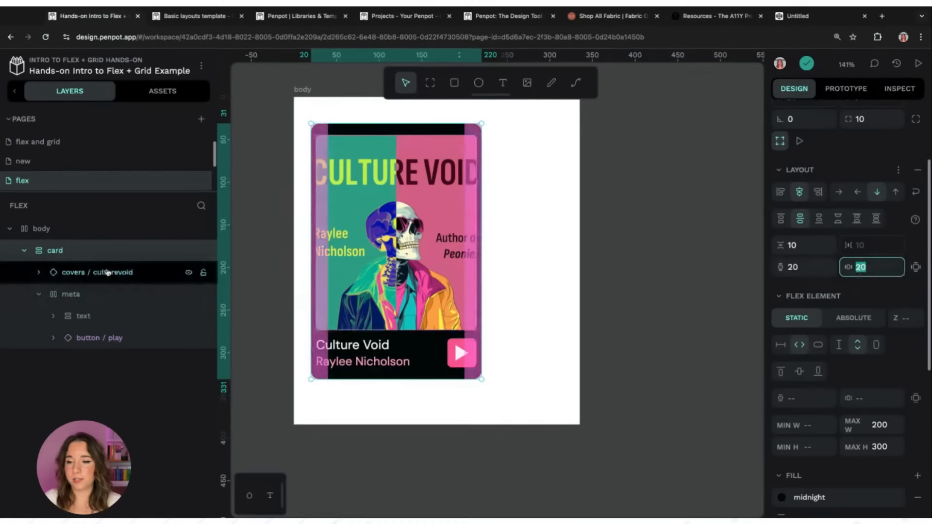
click(109, 273)
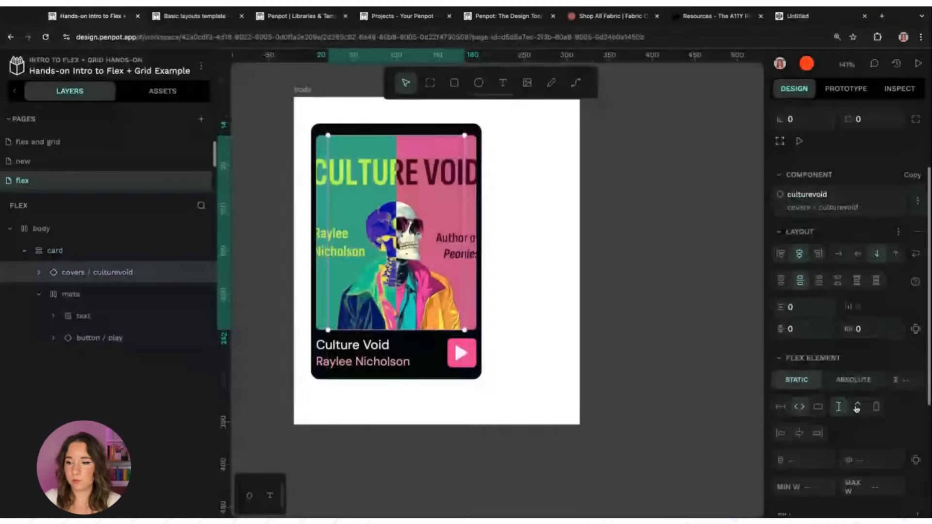
click(857, 407)
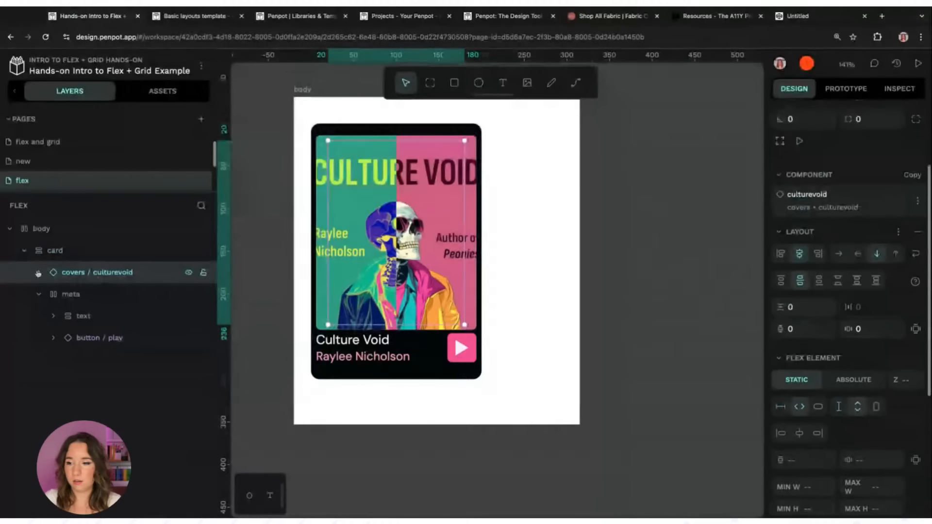
click(38, 273)
click(88, 294)
click(799, 292)
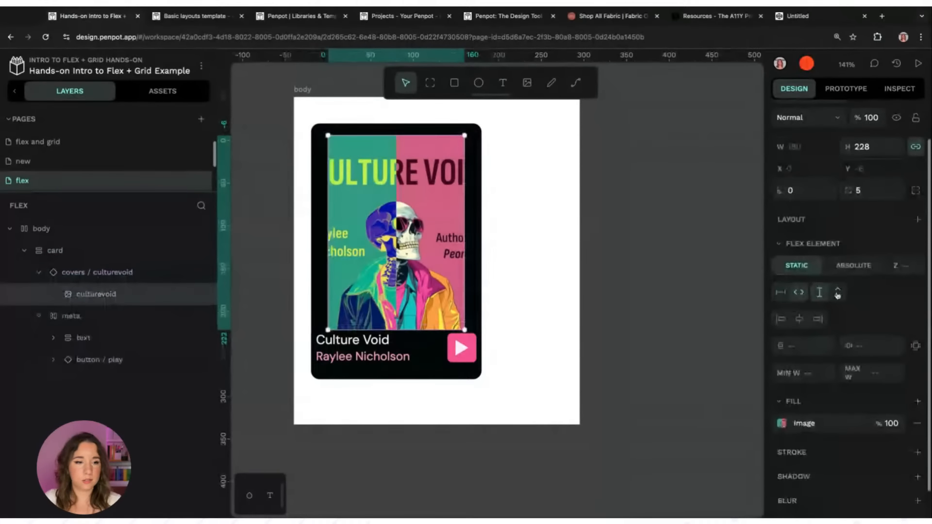
click(836, 293)
Set the width of the meta board and its nested text board to fill their containers.
click(194, 316)
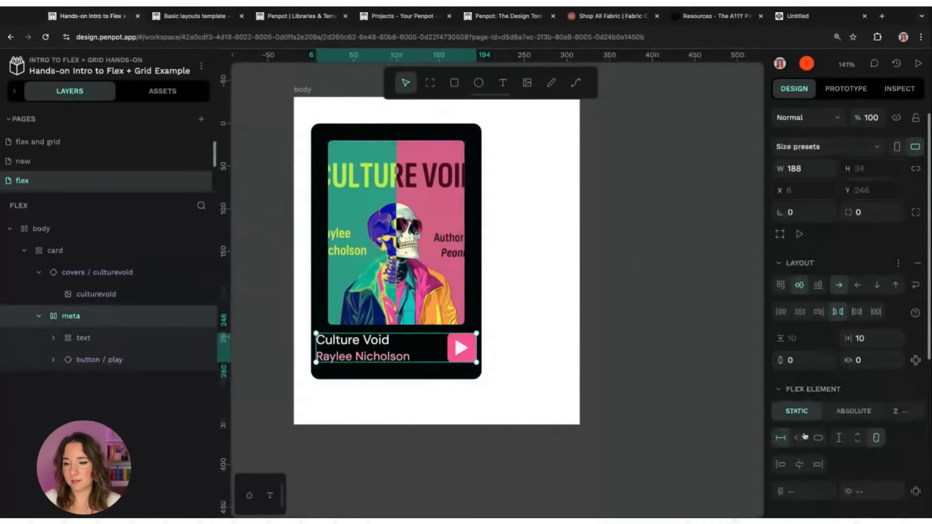
click(799, 437)
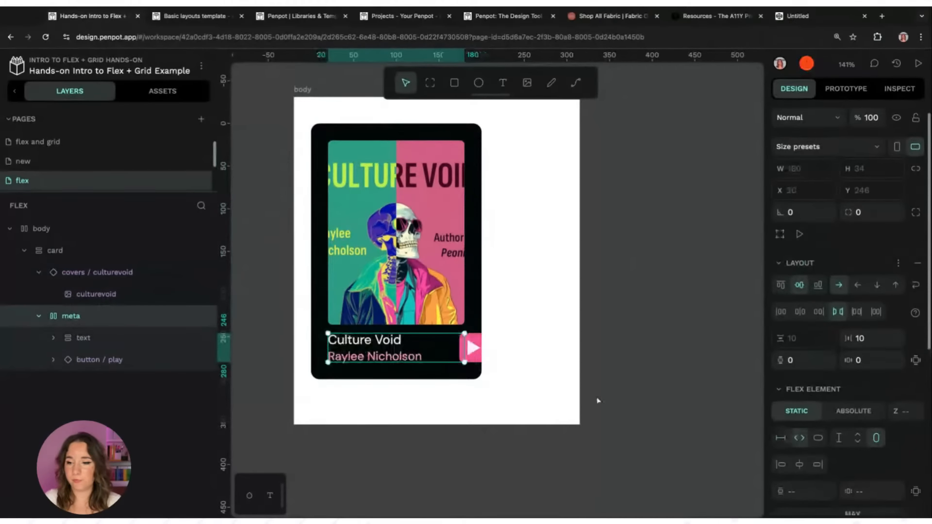
click(81, 338)
click(802, 437)
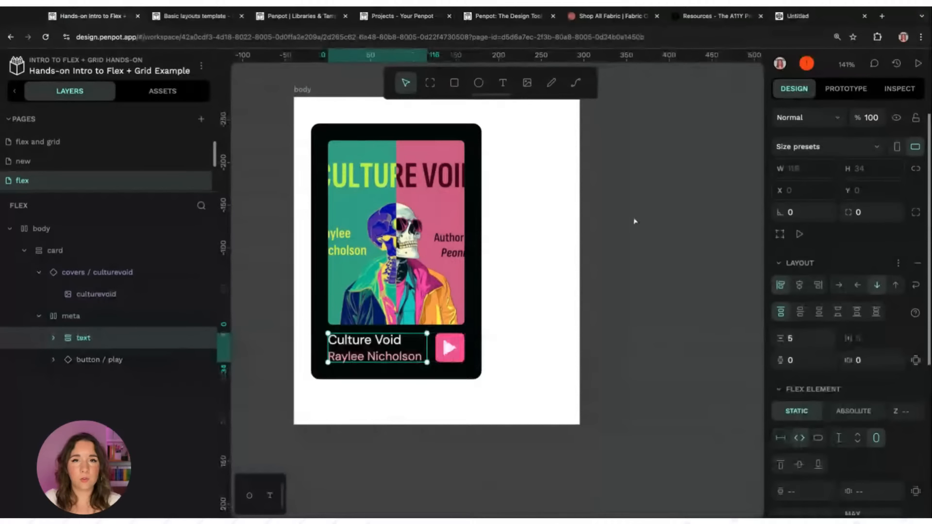
click(634, 221)
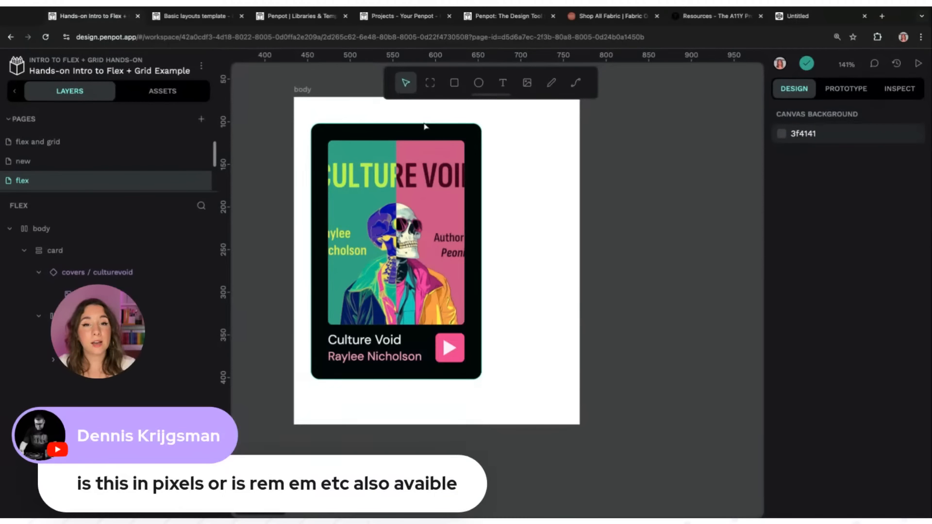
Examine the unit options for the first column of the grid board on the grid page, and leave grid editing.
click(307, 93)
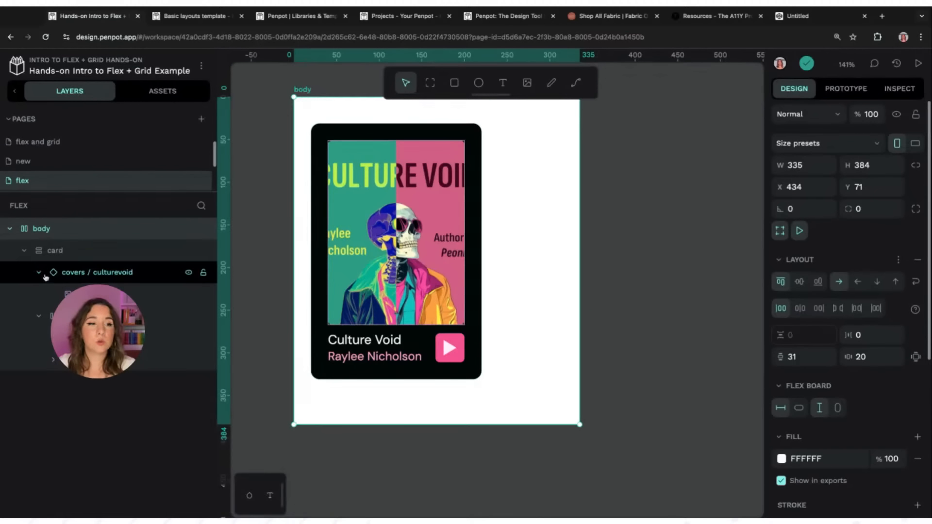
scroll(40, 171, down, 1)
click(40, 172)
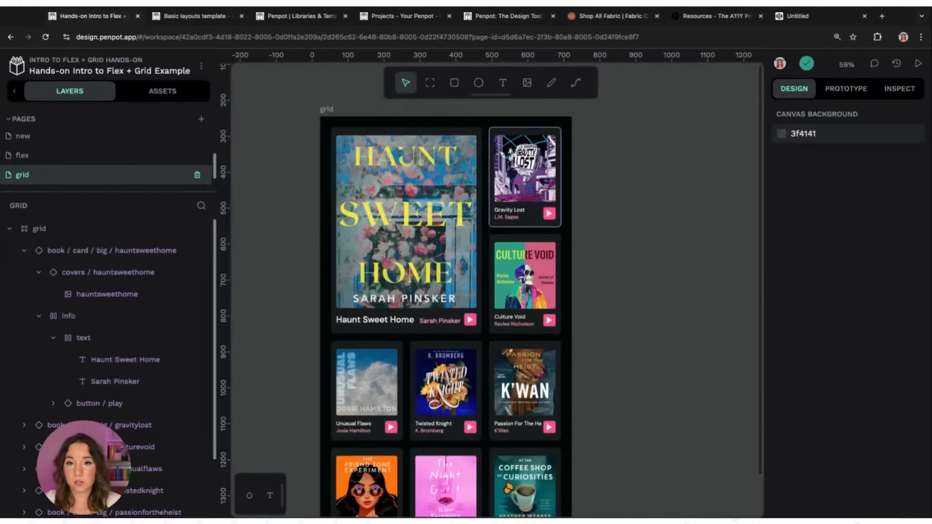
click(372, 111)
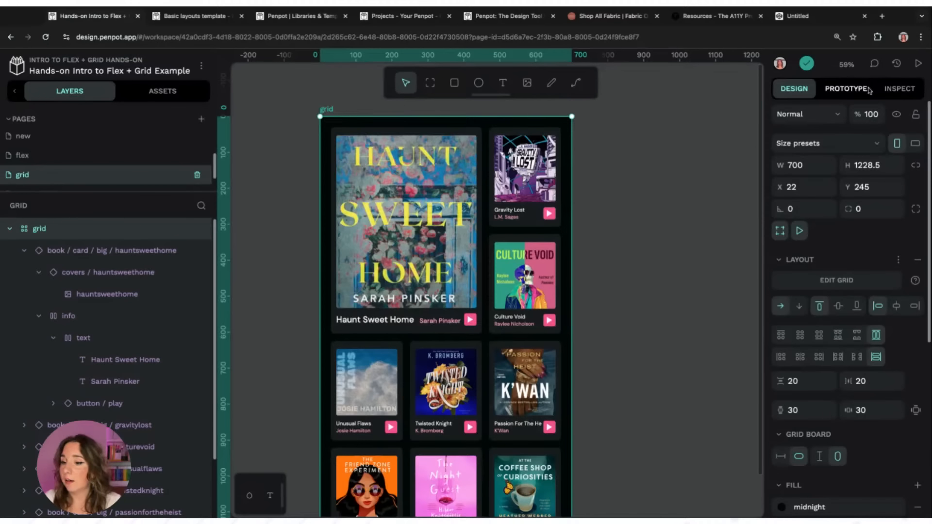
click(873, 278)
click(836, 295)
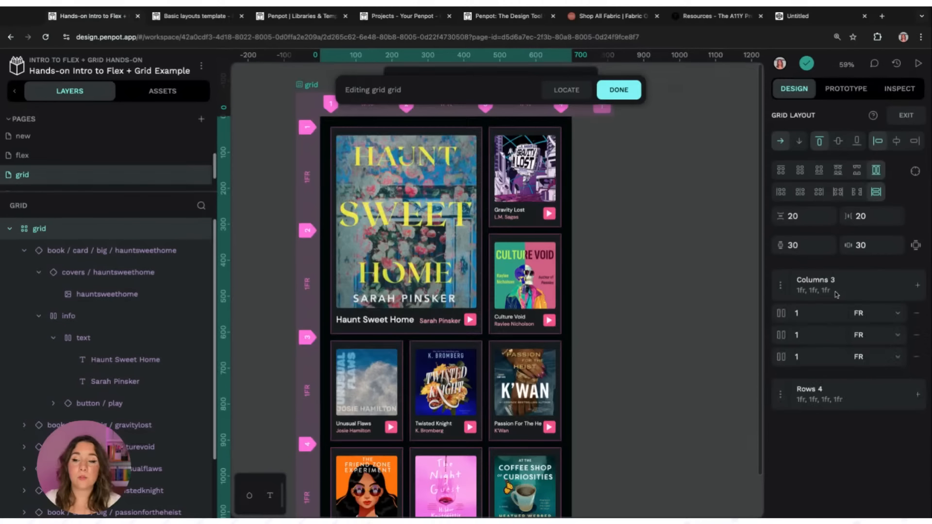
click(897, 313)
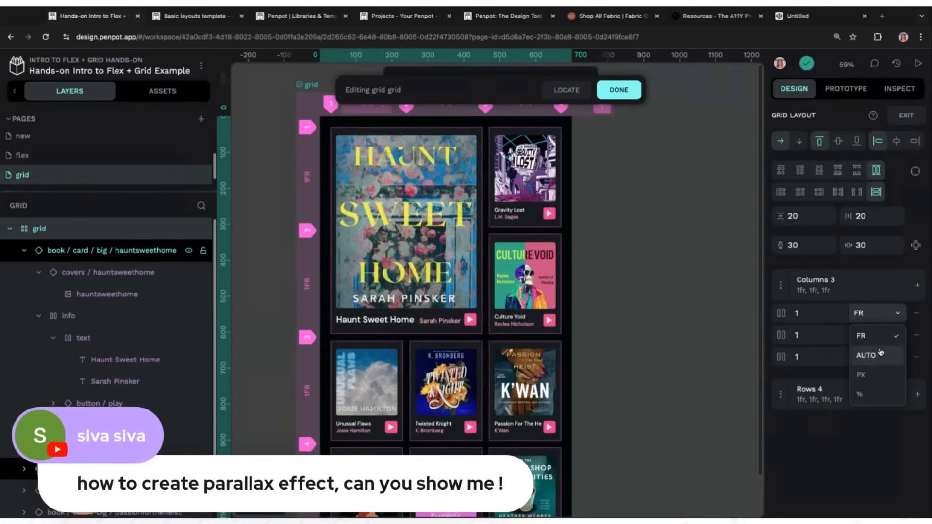
click(622, 90)
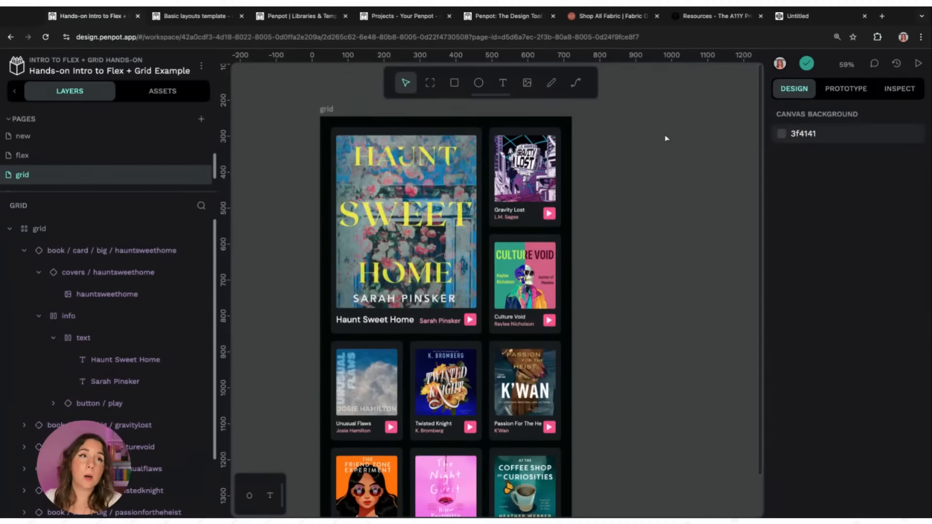